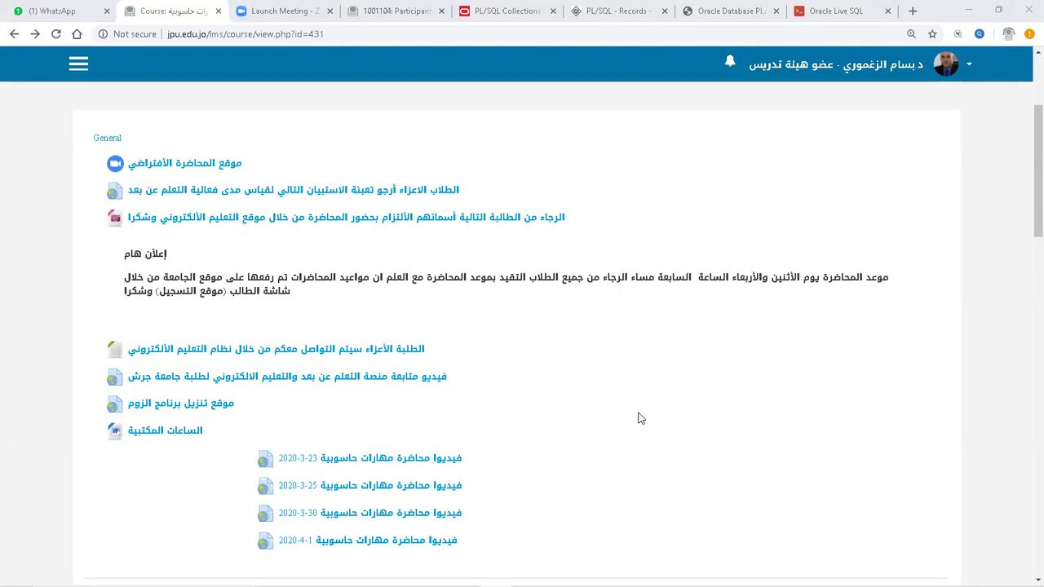
# Go to the Moodle course and open its first assignment.
pyautogui.click(390, 218)
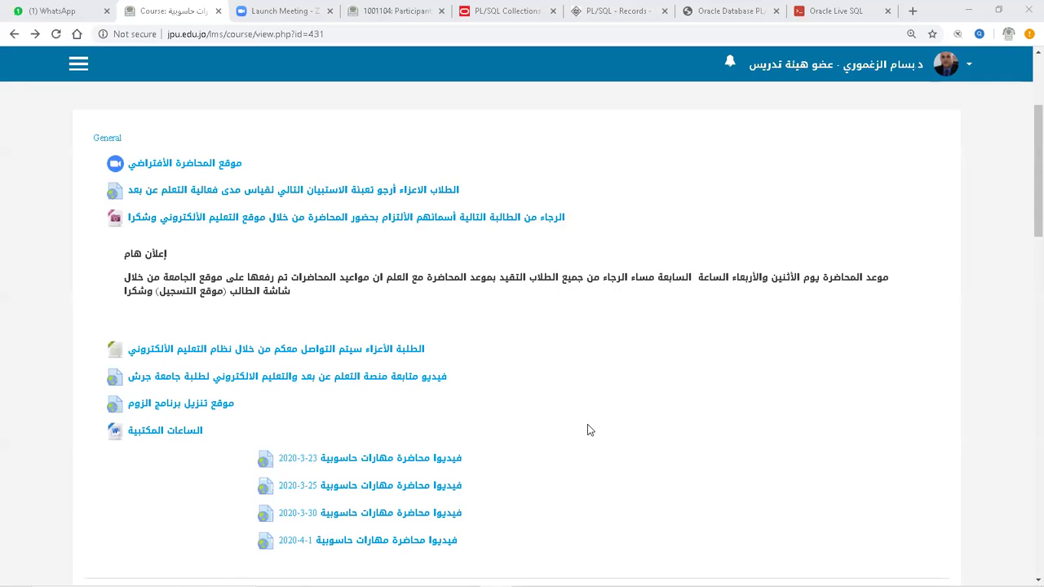
pyautogui.scroll(-6, 588, 430)
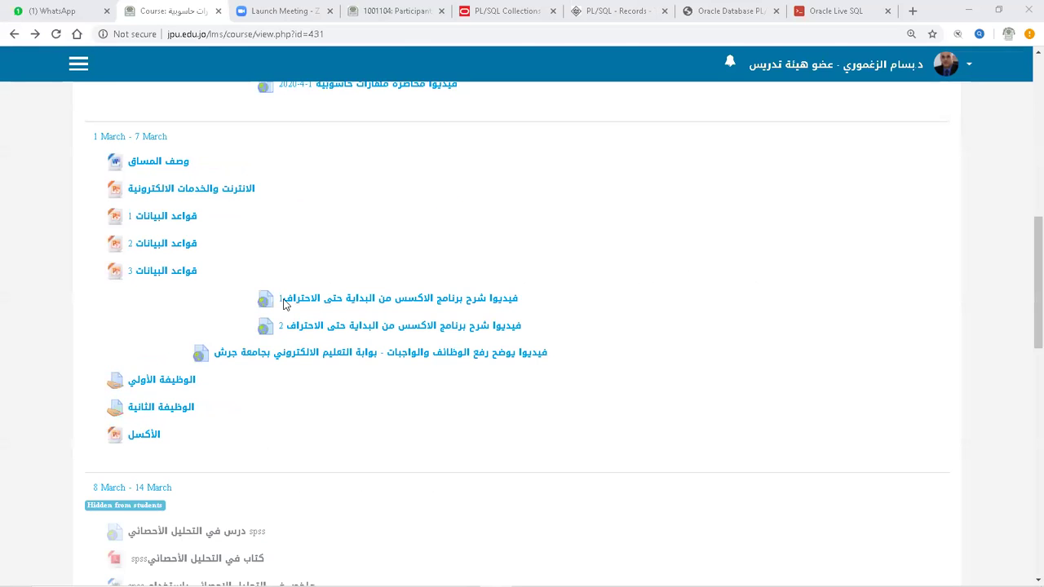
pyautogui.scroll(-1, 187, 319)
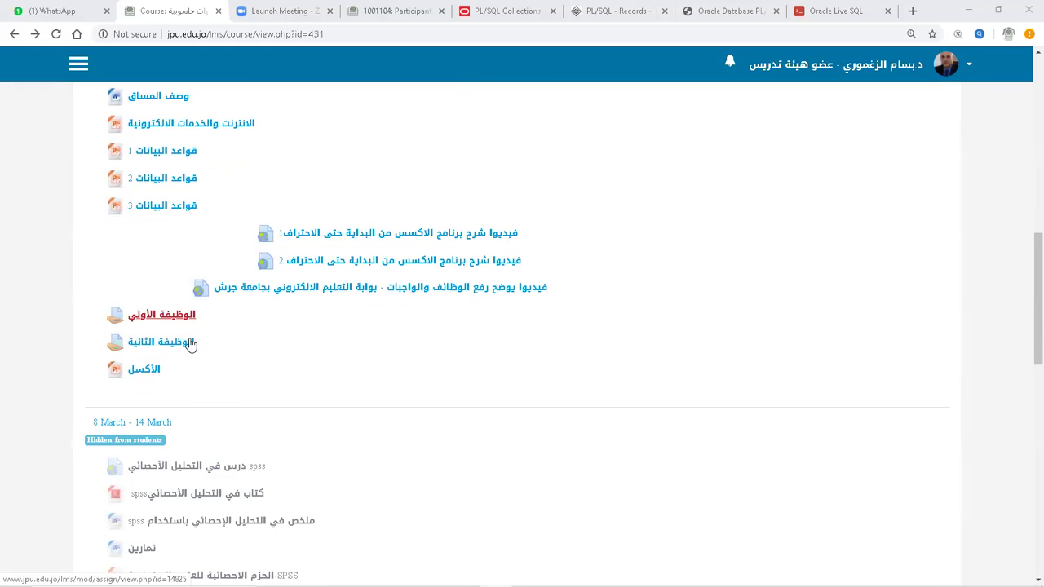
pyautogui.click(184, 345)
pyautogui.click(188, 323)
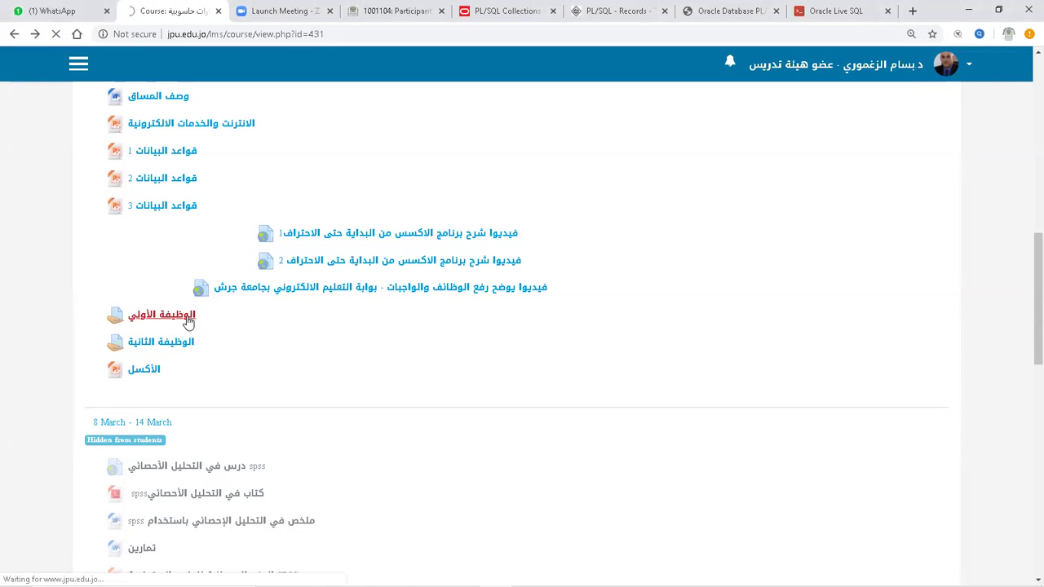
pyautogui.scroll(-3, 495, 361)
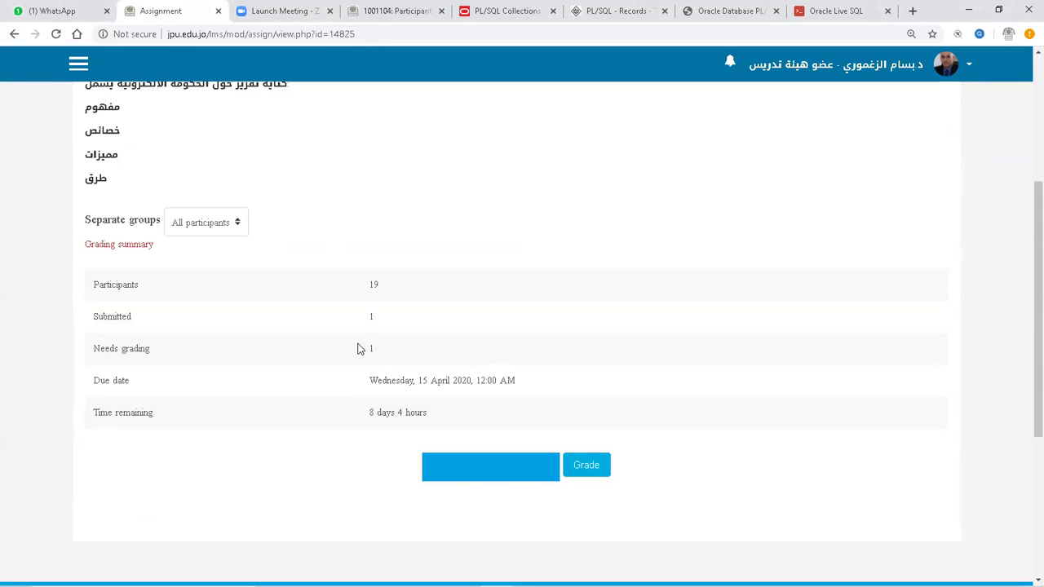
# Show all submissions in the grading table, including the 201-word online text submission.
pyautogui.click(499, 473)
pyautogui.scroll(-4, 641, 363)
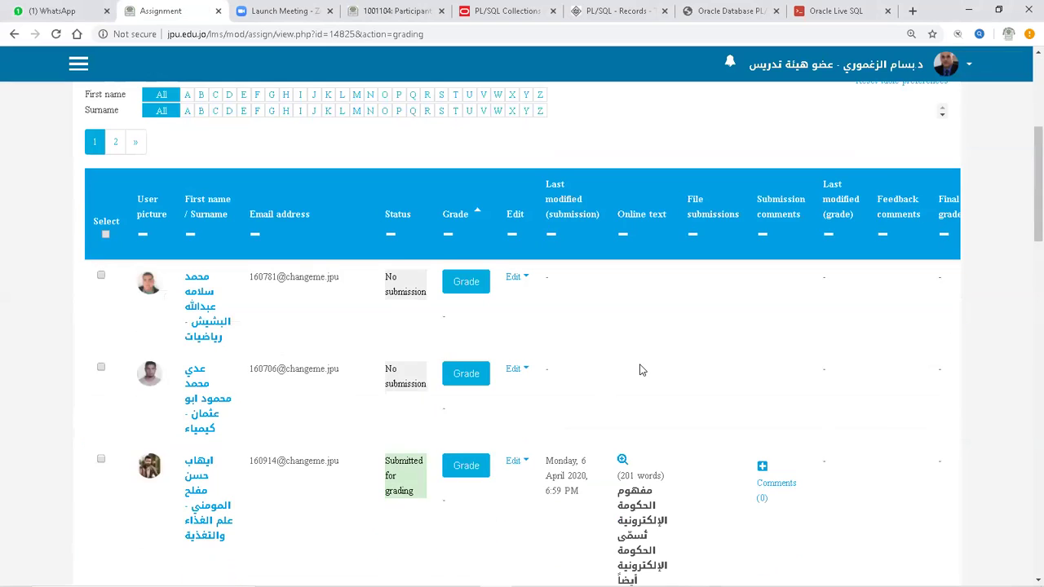
pyautogui.scroll(-2, 642, 367)
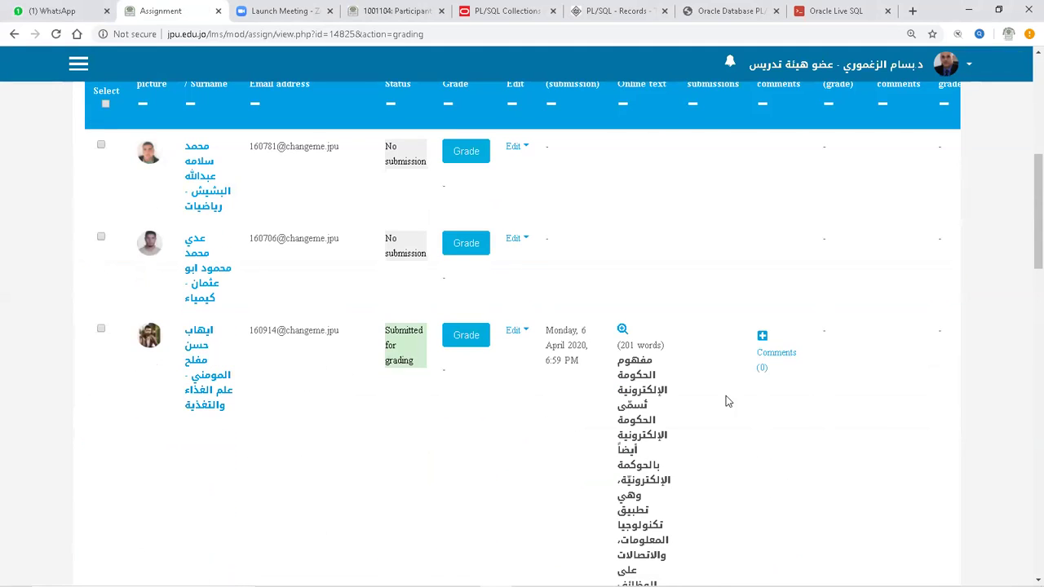
pyautogui.scroll(-1, 727, 401)
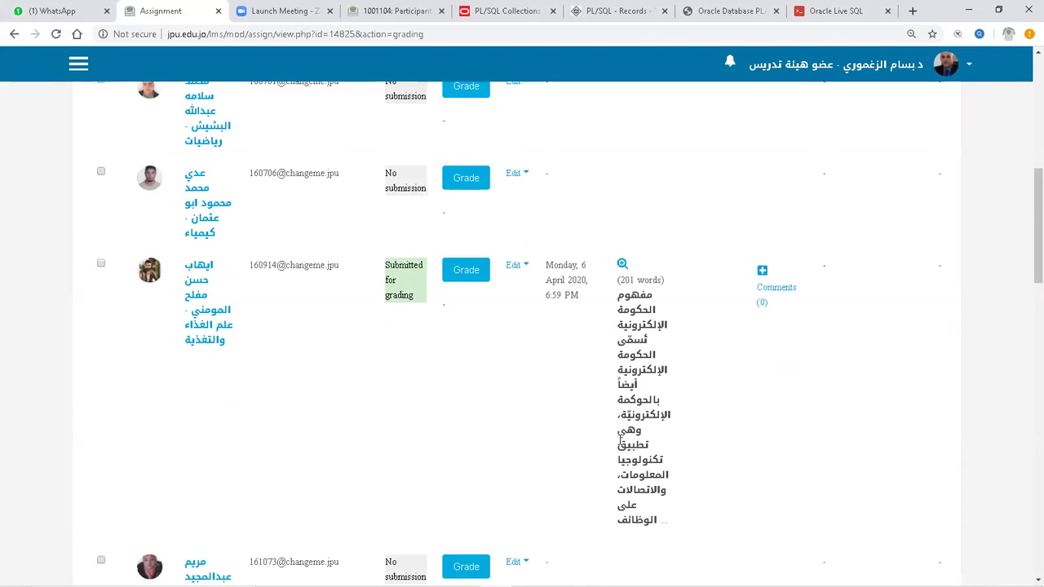
pyautogui.scroll(2, 620, 441)
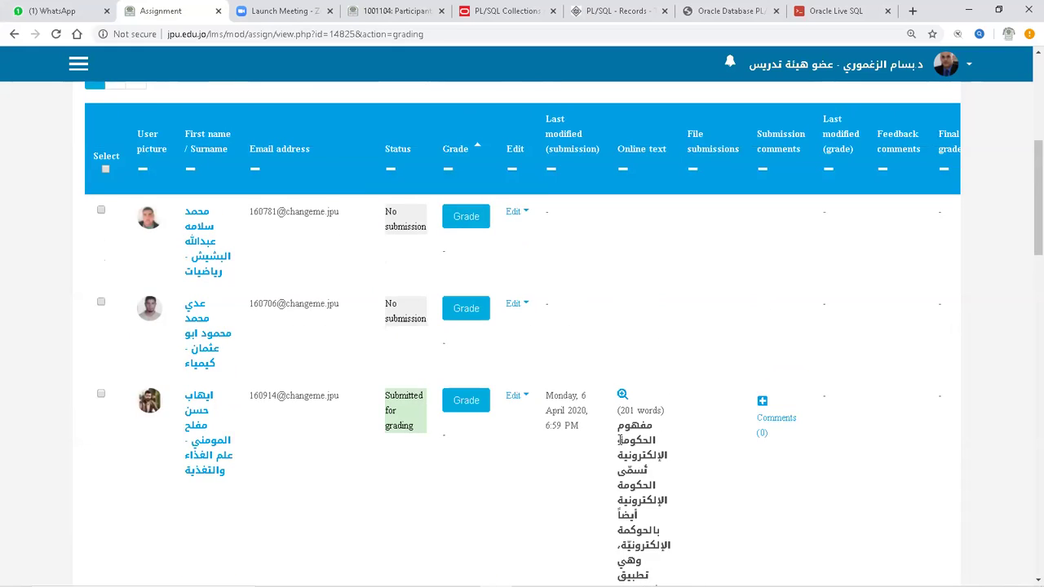
pyautogui.scroll(6, 431, 417)
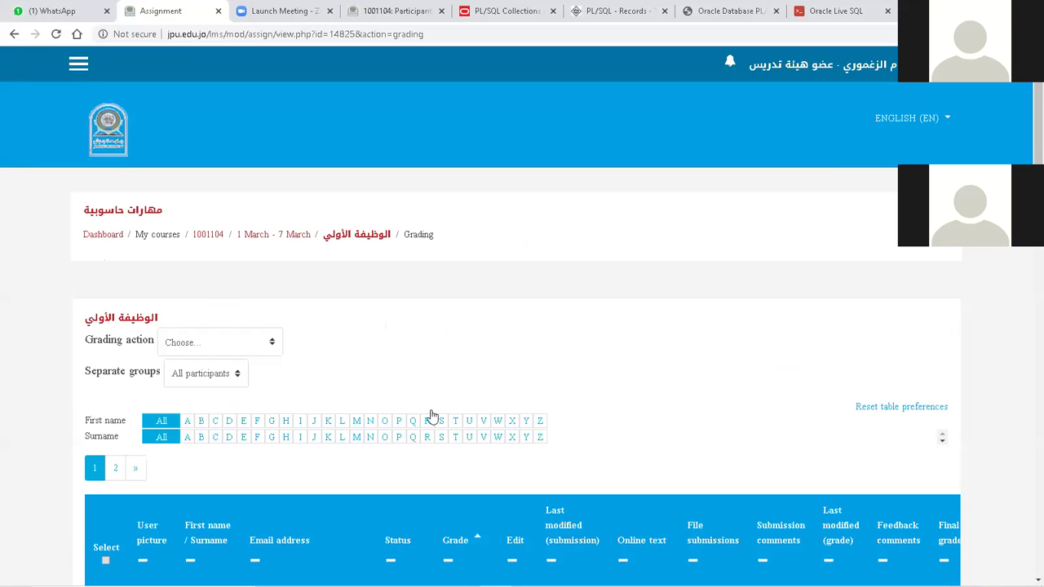
# Return to the 1001104 course main page using the breadcrumb.
pyautogui.click(209, 236)
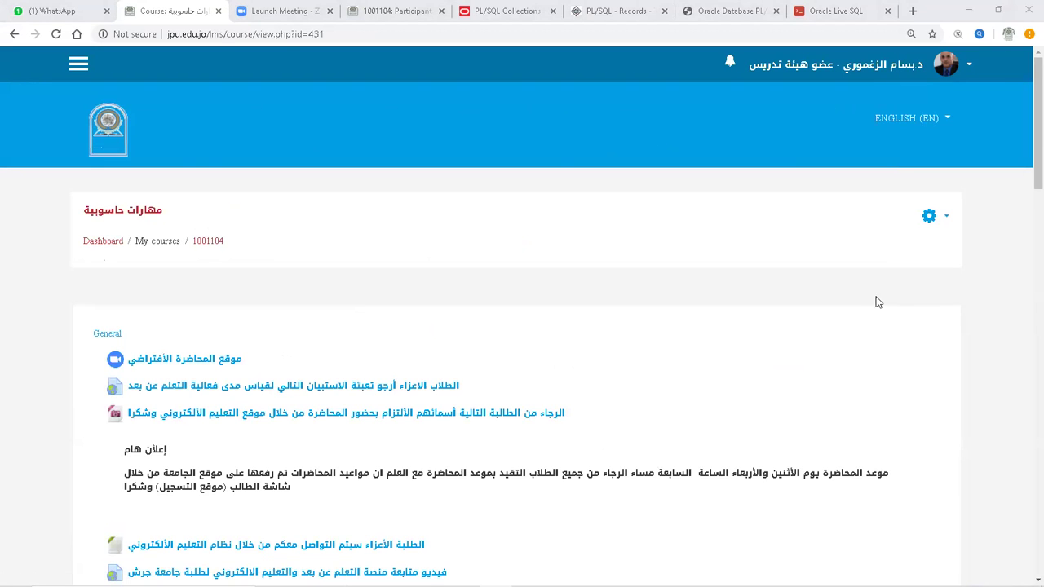
pyautogui.scroll(-6, 607, 383)
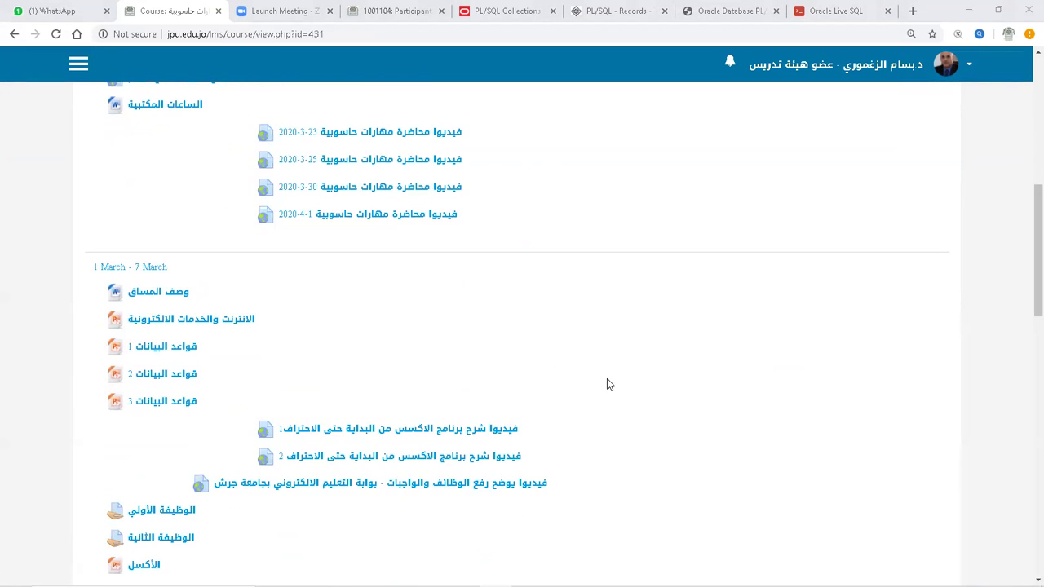
pyautogui.scroll(-2, 607, 385)
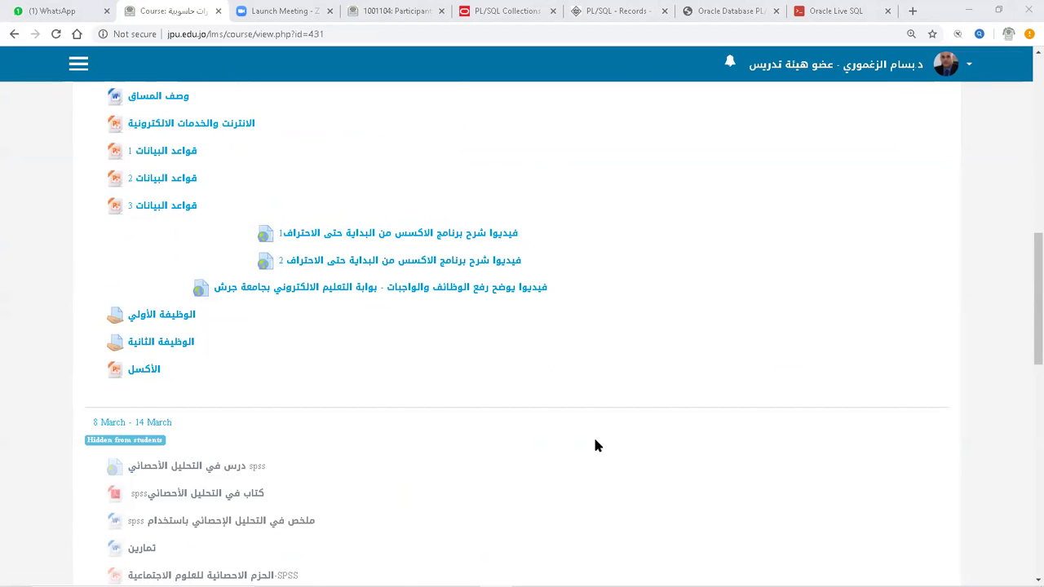
pyautogui.scroll(1, 595, 445)
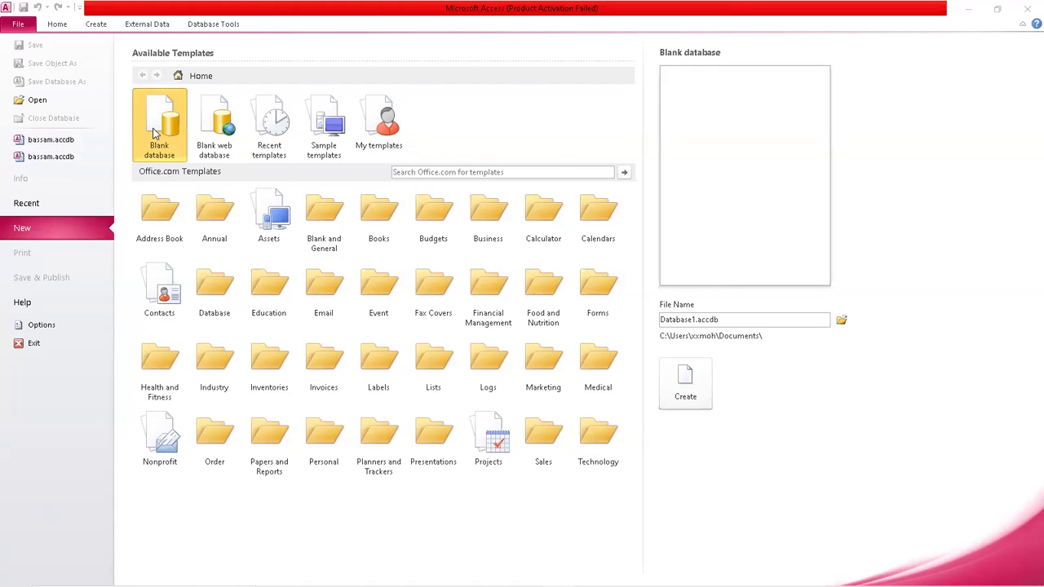
# Rename Database1 to jpu, choose the Desktop as its folder, and create jpu.accdb.
pyautogui.click(729, 316)
pyautogui.press('End')
pyautogui.press('Left')
pyautogui.press('Left')
pyautogui.press('BackSpace')
pyautogui.press('BackSpace')
pyautogui.press('BackSpace')
pyautogui.press('BackSpace')
pyautogui.press('BackSpace')
pyautogui.press('BackSpace')
pyautogui.press('BackSpace')
pyautogui.press('BackSpace')
pyautogui.press('BackSpace')
pyautogui.press('BackSpace')
pyautogui.hotkey('ctrl', 'shift')
pyautogui.hotkey('ctrl', 'shift')
pyautogui.write('jpu')
pyautogui.click(843, 323)
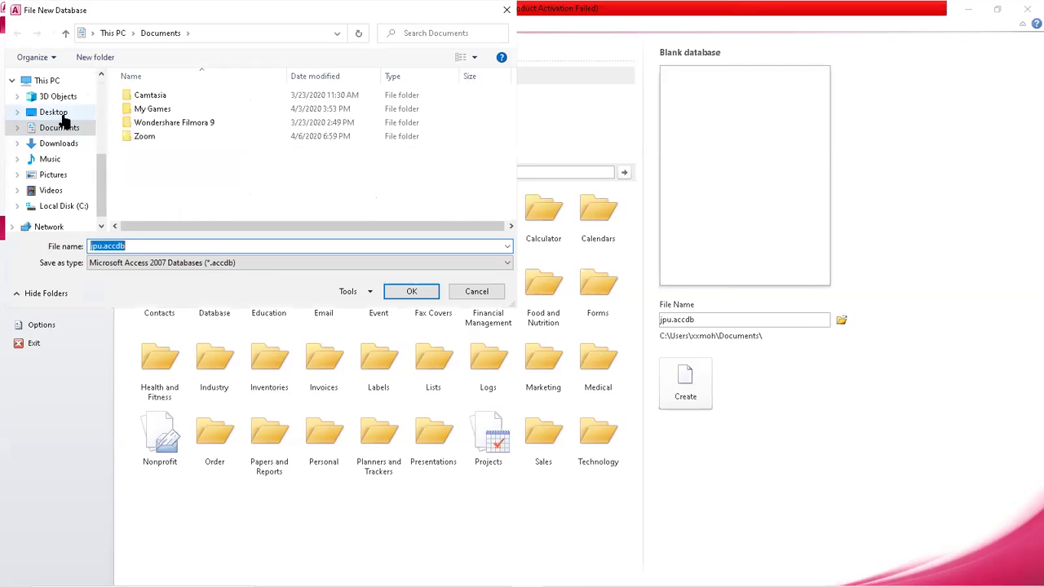
pyautogui.click(64, 113)
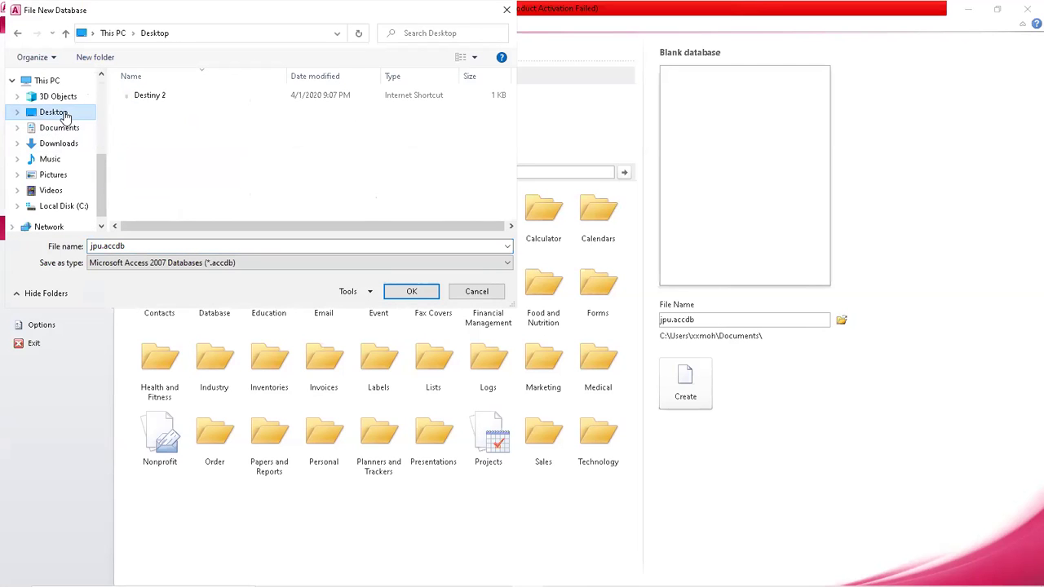
pyautogui.click(424, 295)
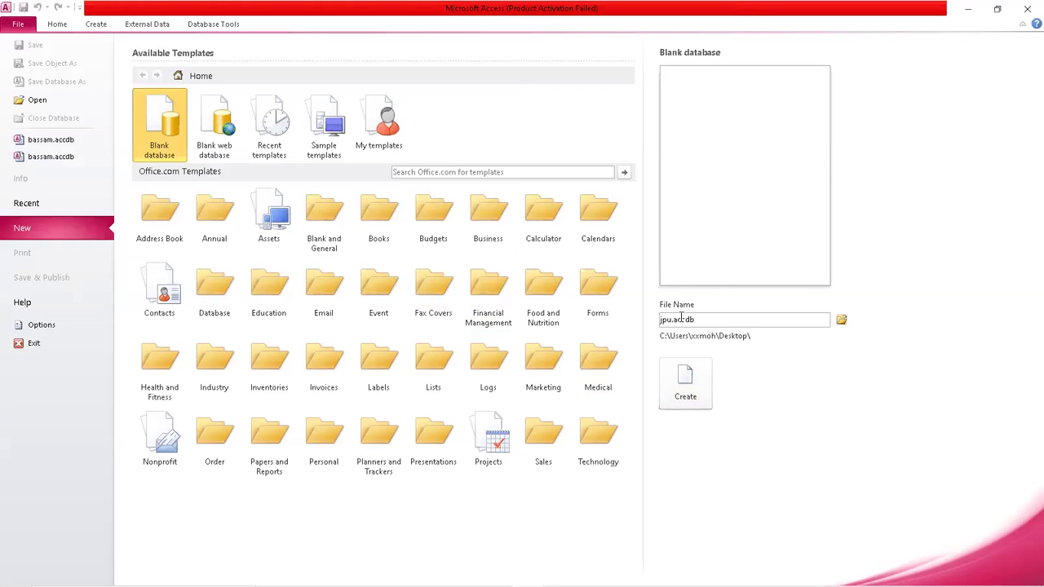
pyautogui.click(699, 385)
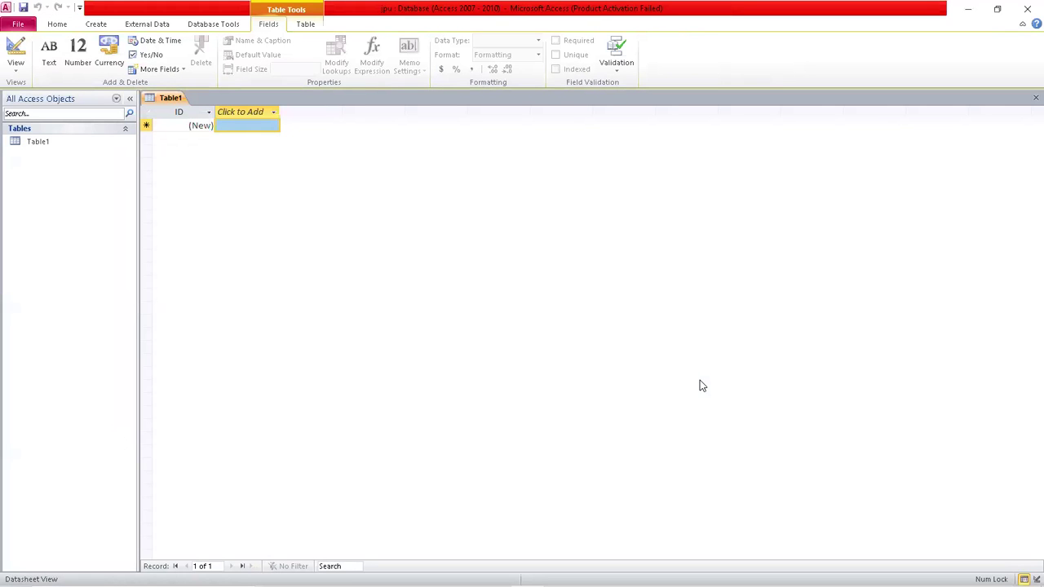
# Close all open tables and start a new table in Design view.
pyautogui.rightClick(178, 99)
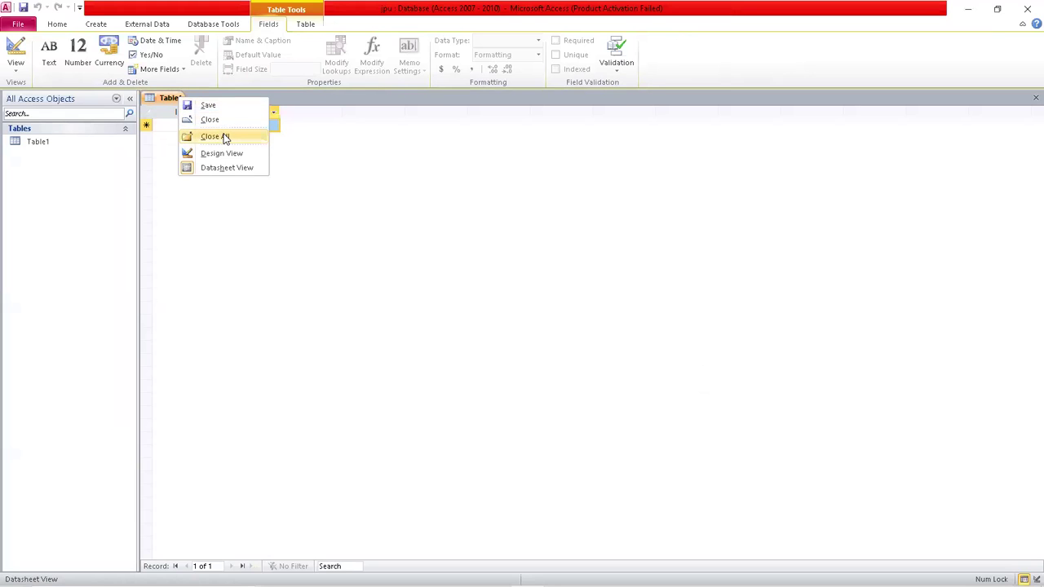
pyautogui.click(226, 139)
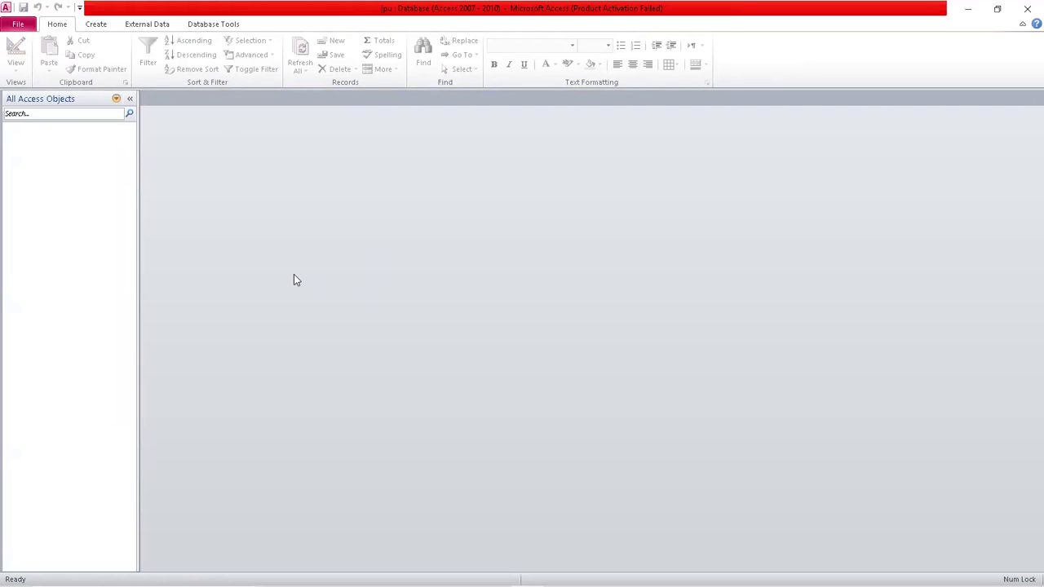
pyautogui.click(97, 24)
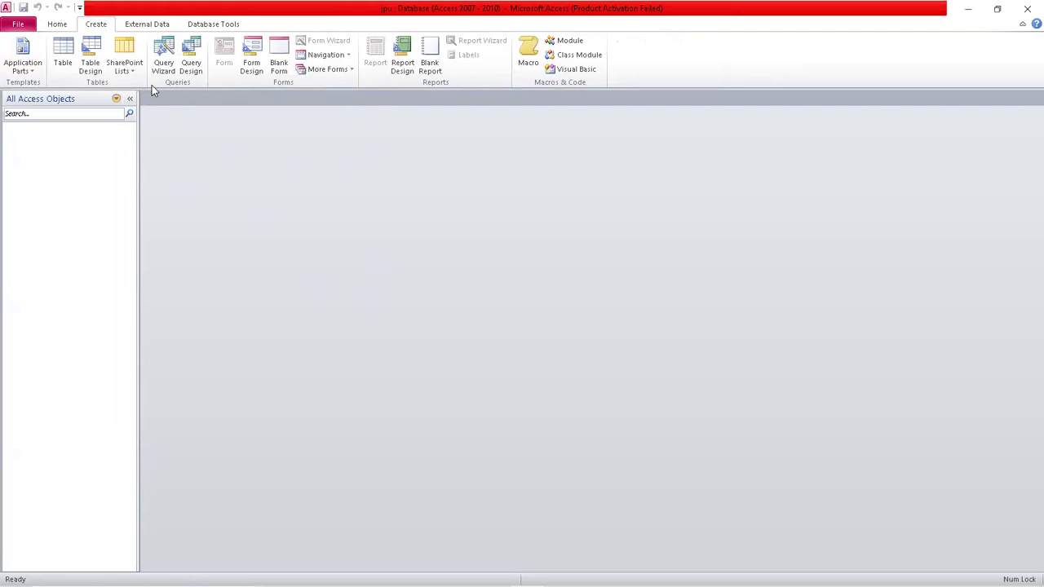
pyautogui.click(90, 67)
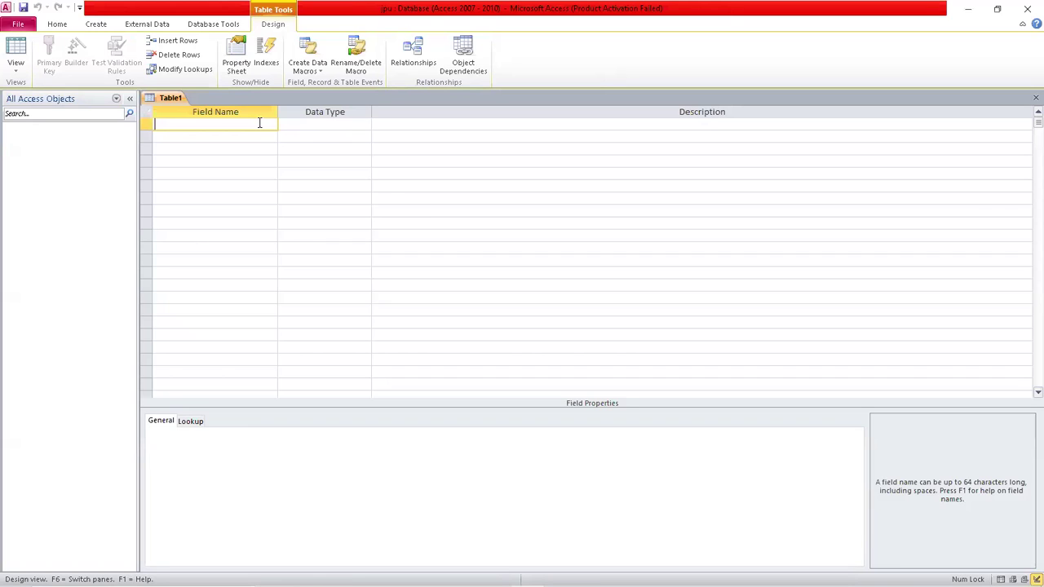
# Add کد العميل as a Number field and اسم العميل as a Text field.
pyautogui.write('کد')
pyautogui.write(' ال')
pyautogui.write('عم')
pyautogui.write('يل')
pyautogui.click(363, 124)
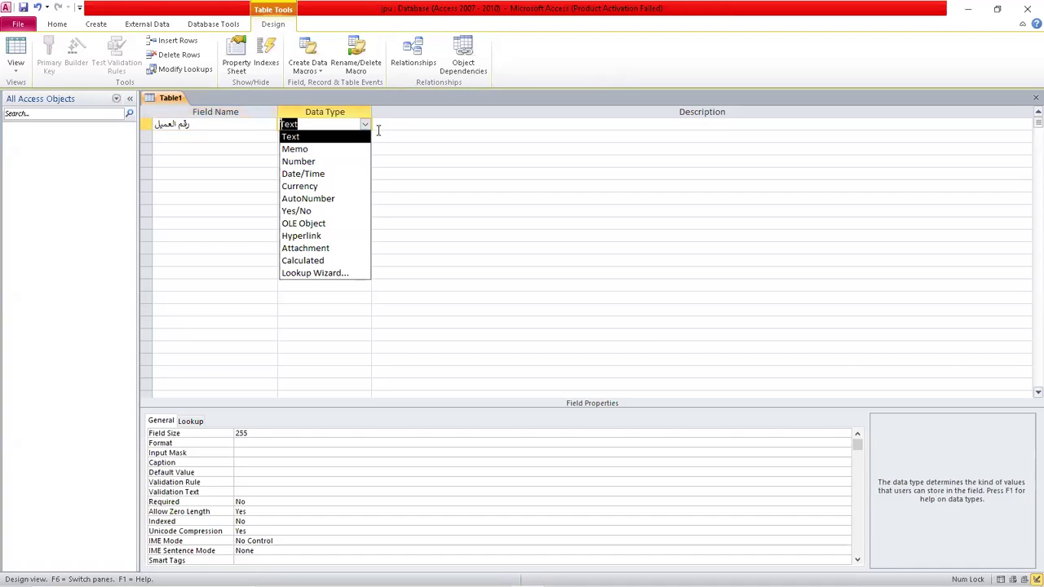
pyautogui.click(334, 162)
pyautogui.click(240, 136)
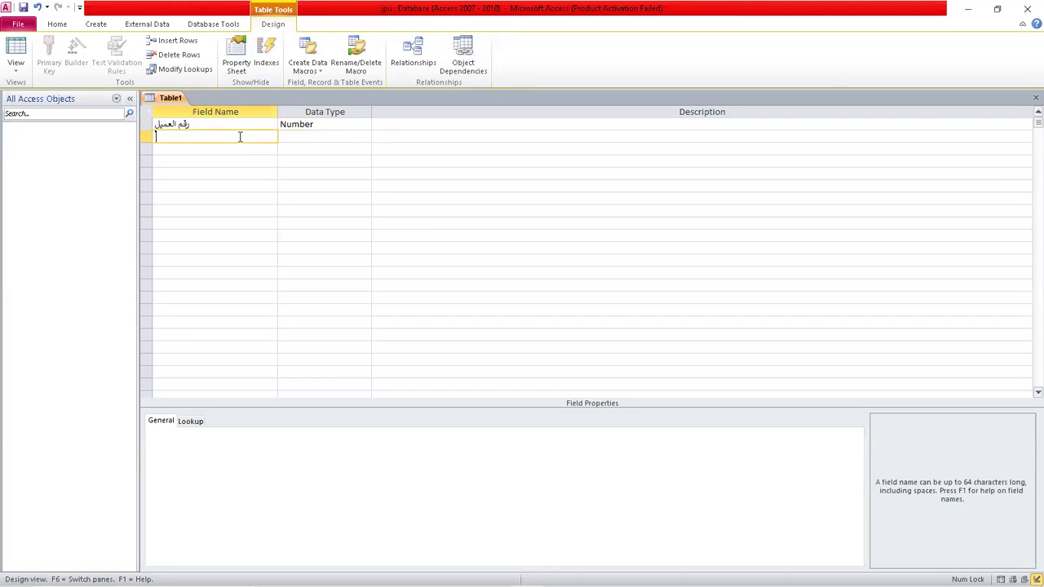
pyautogui.write('اسم العميل')
pyautogui.click(338, 139)
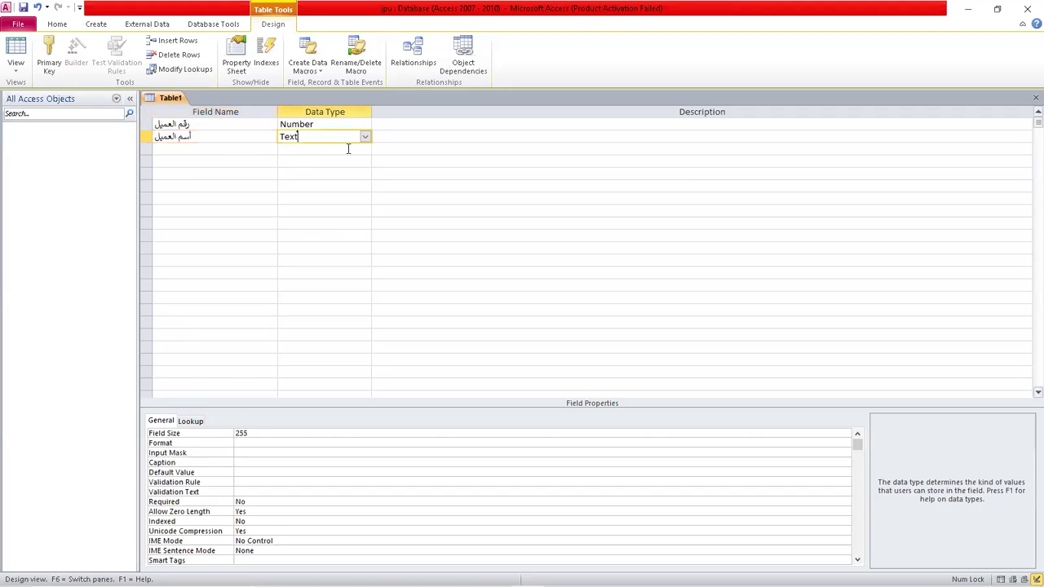
pyautogui.click(235, 137)
# Add الجنس and العنوان as Text fields, then add رقم الهاتف.
pyautogui.click(247, 148)
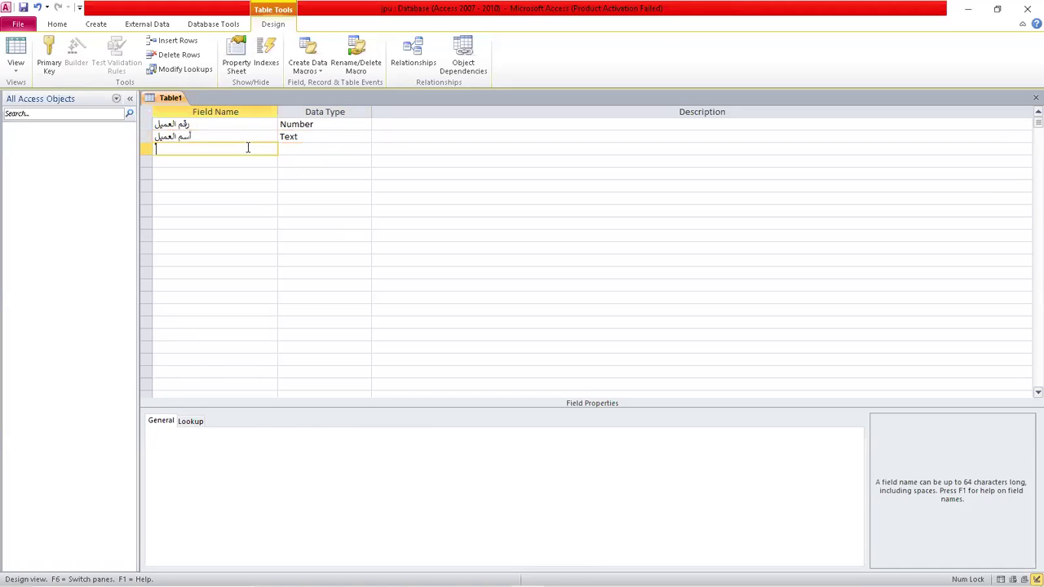
pyautogui.write('الجنس')
pyautogui.click(312, 148)
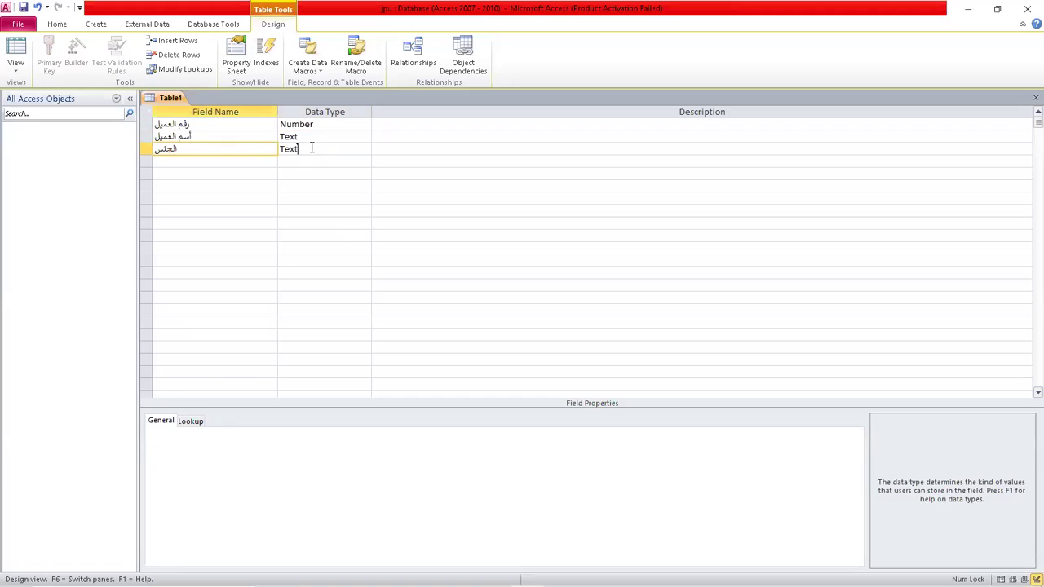
pyautogui.click(366, 149)
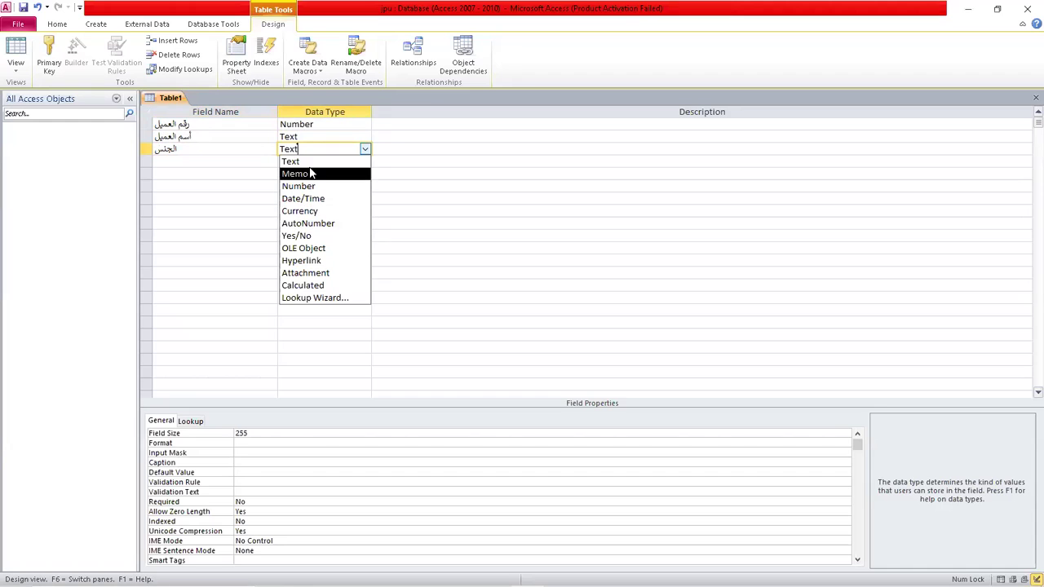
pyautogui.click(264, 157)
pyautogui.click(264, 160)
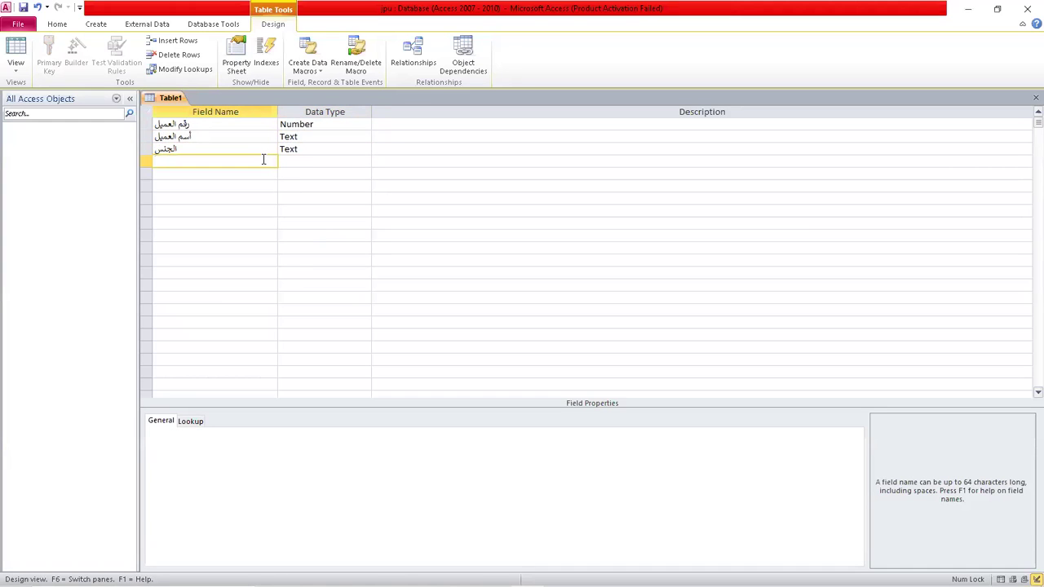
pyautogui.write('العنوان')
pyautogui.click(319, 161)
pyautogui.click(226, 179)
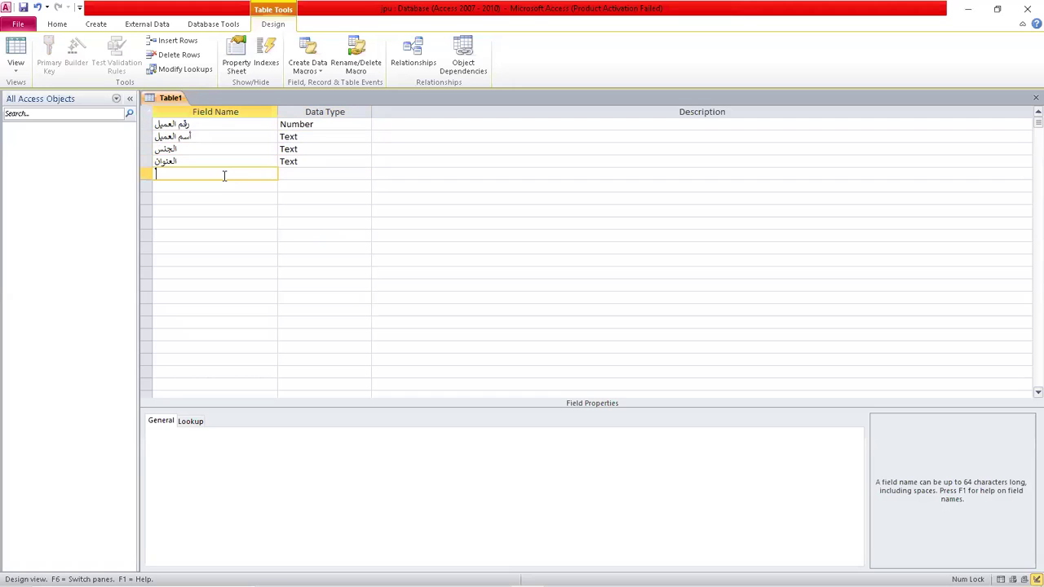
pyautogui.write('رقم اله')
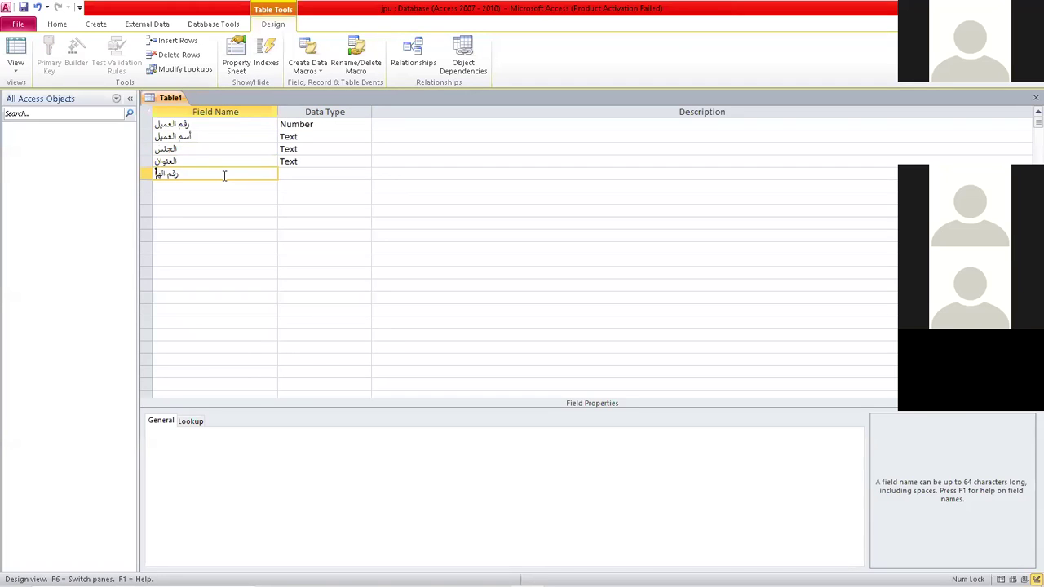
pyautogui.write('اتف')
# Make کد العميل the primary key and save the table as العميل.
pyautogui.click(144, 124)
pyautogui.click(49, 53)
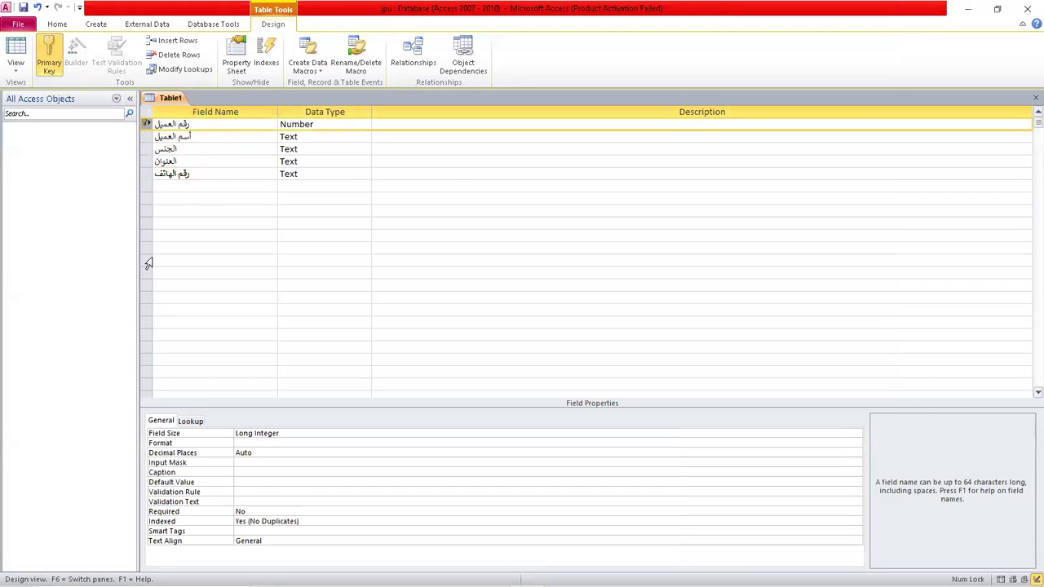
pyautogui.click(24, 8)
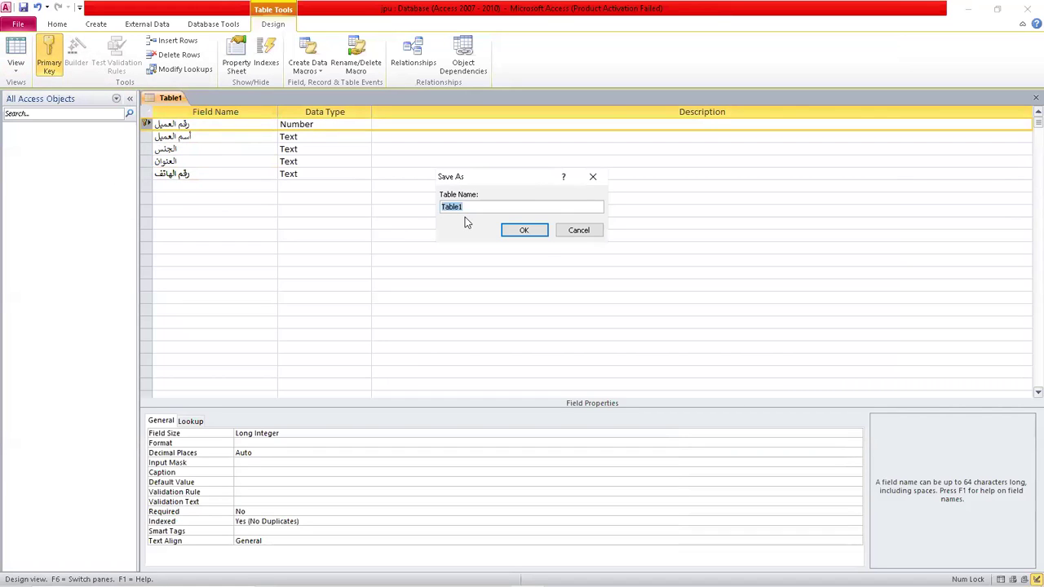
pyautogui.write('العميل')
# Confirm the table name العميل in the Save As dialog.
pyautogui.moveTo(32, 139); pyautogui.dragTo(233, 112)
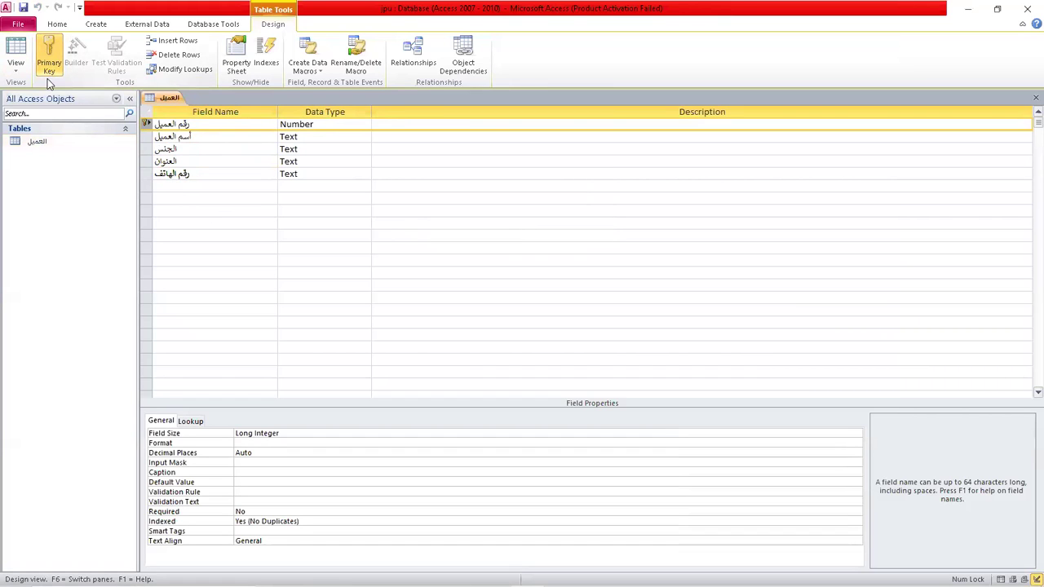
pyautogui.click(102, 28)
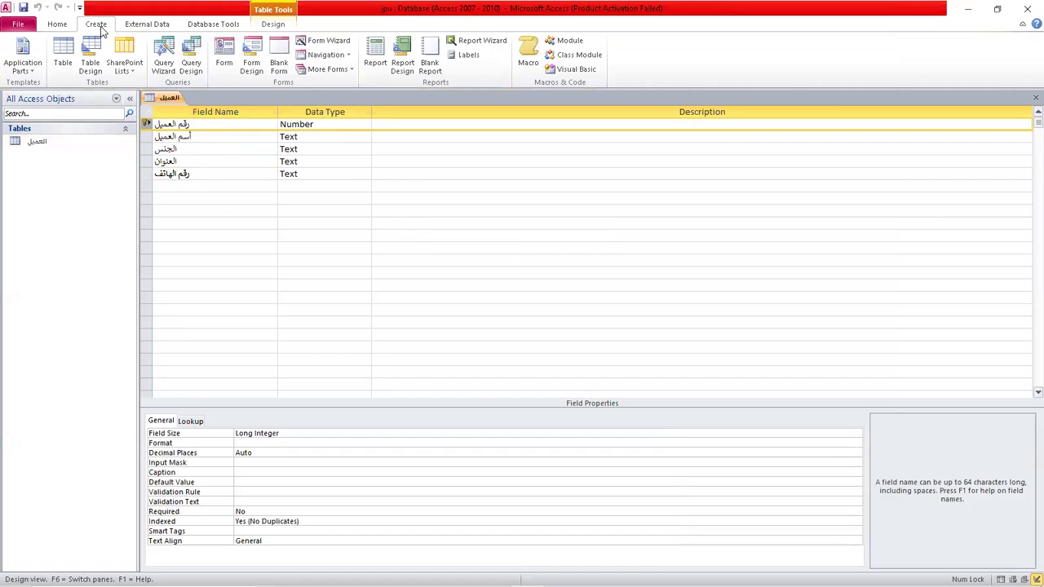
# Start a new table design with رقم الحساب as a Number field.
pyautogui.click(89, 61)
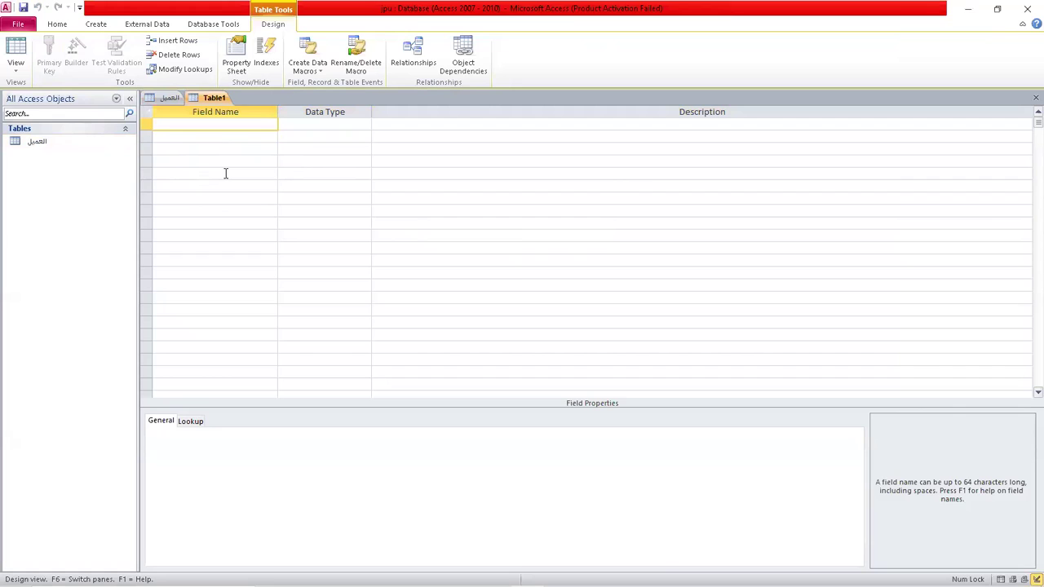
pyautogui.write('رقم الحساب')
pyautogui.click(348, 124)
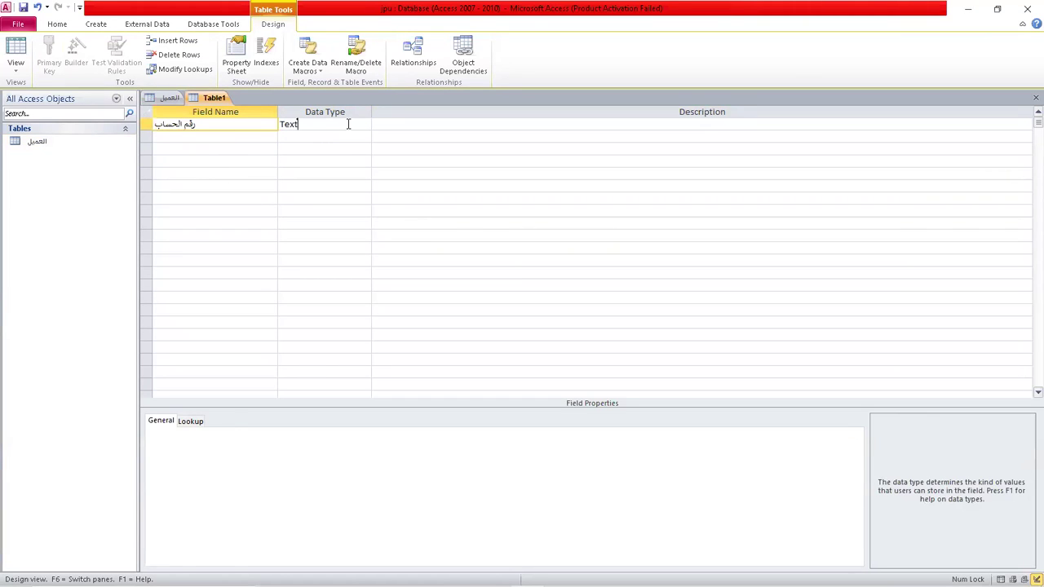
pyautogui.click(363, 124)
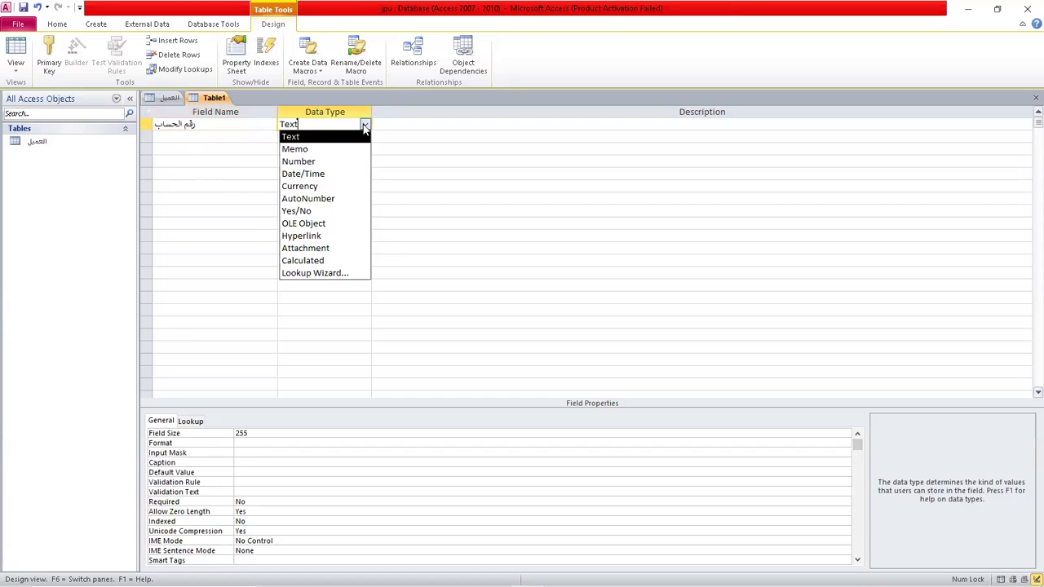
pyautogui.click(324, 160)
# Add أسم الحساب and نوع الحساب as Text fields.
pyautogui.click(238, 137)
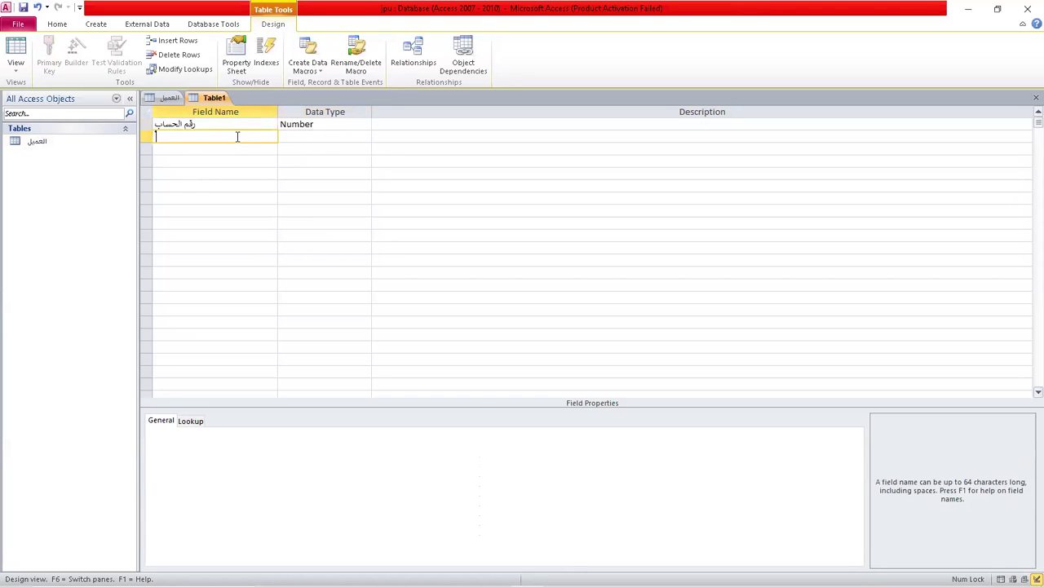
pyautogui.write('أسم الحساب')
pyautogui.click(331, 138)
pyautogui.click(212, 152)
pyautogui.write('رصع ال')
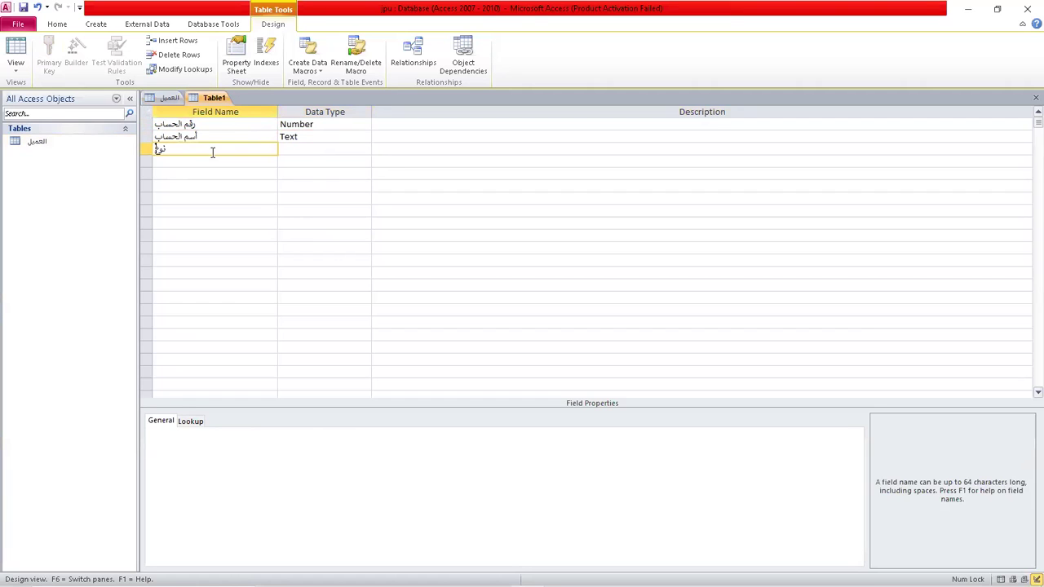
pyautogui.write('حساب')
pyautogui.click(328, 149)
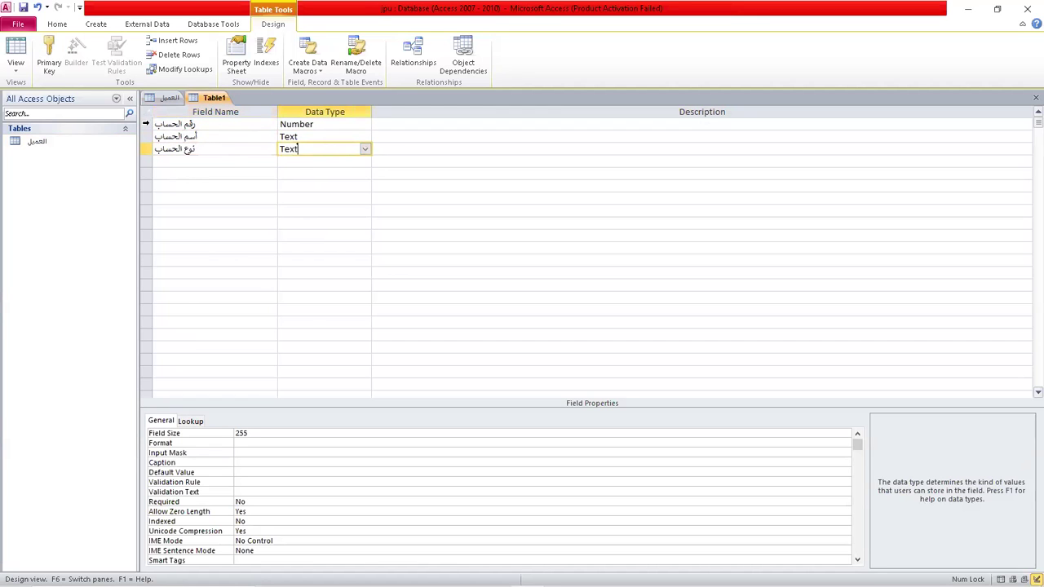
pyautogui.click(147, 124)
# Set رقم الحساب as the primary key and save the table as الحساب.
pyautogui.click(47, 68)
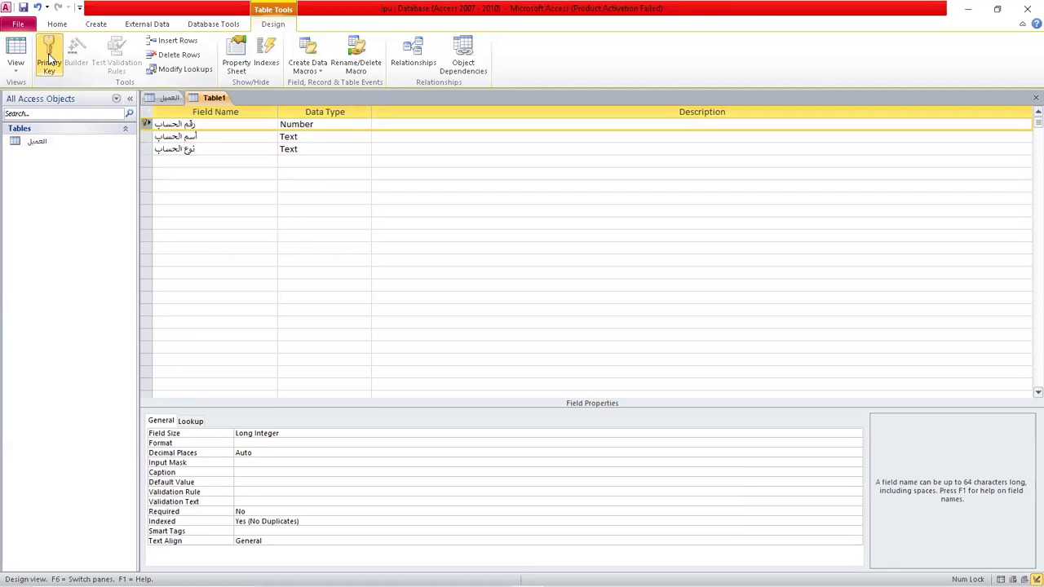
pyautogui.click(23, 7)
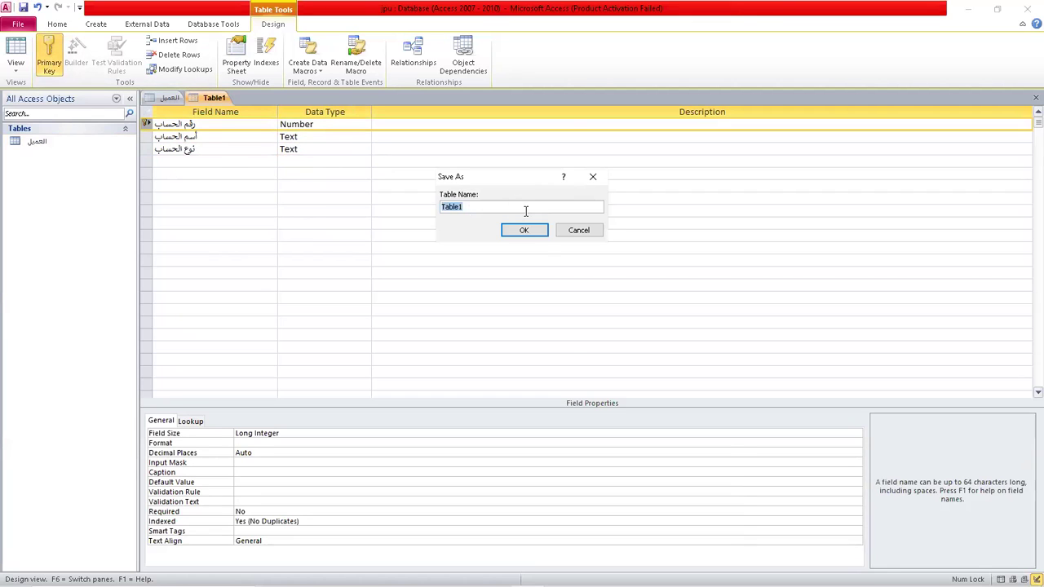
pyautogui.write('الحساب')
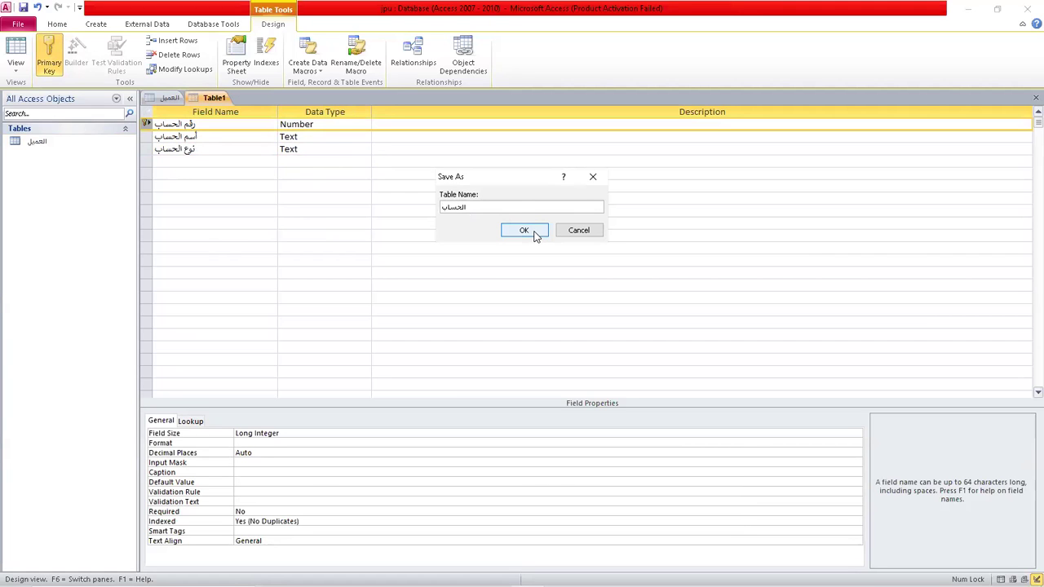
pyautogui.click(525, 231)
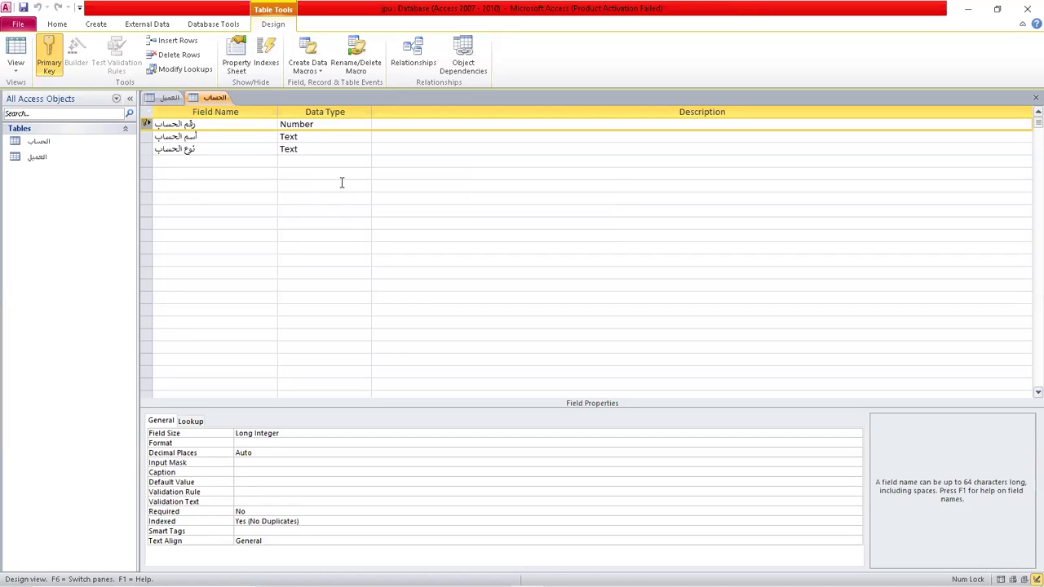
# Review the العميل and الحساب designs, then start a third table in Design view.
pyautogui.click(169, 98)
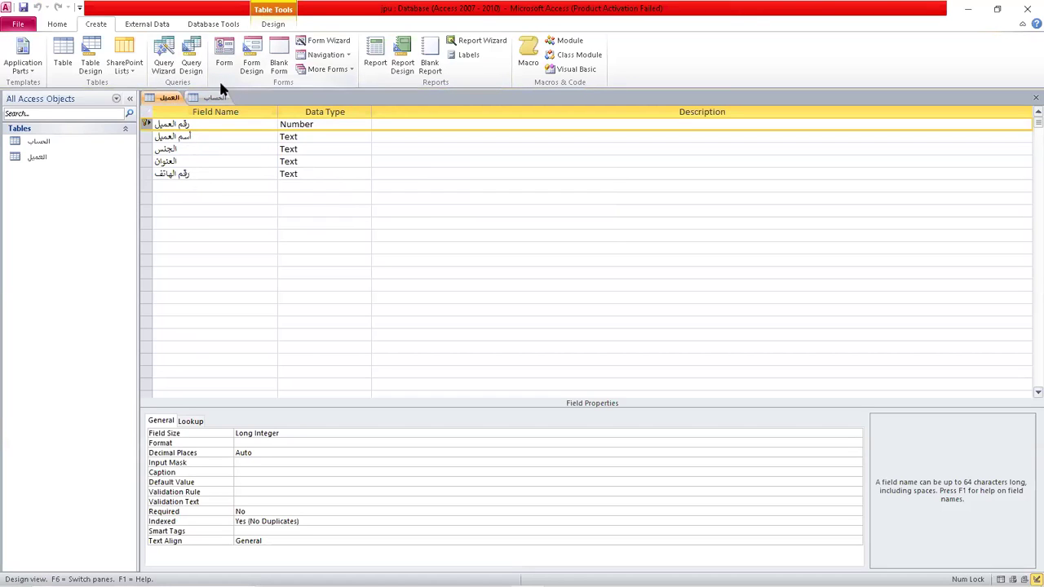
pyautogui.click(215, 99)
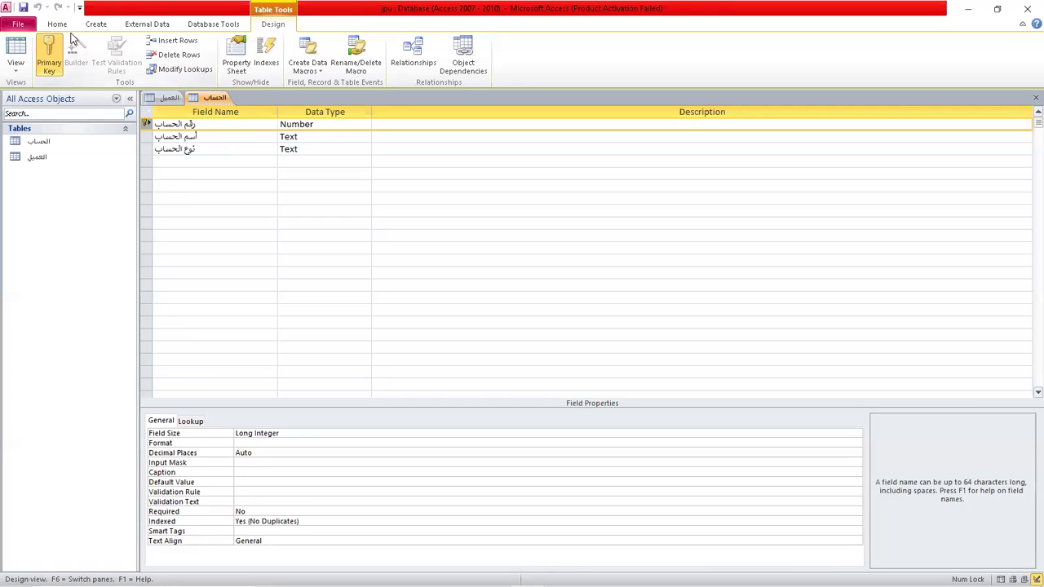
pyautogui.click(95, 24)
pyautogui.click(93, 63)
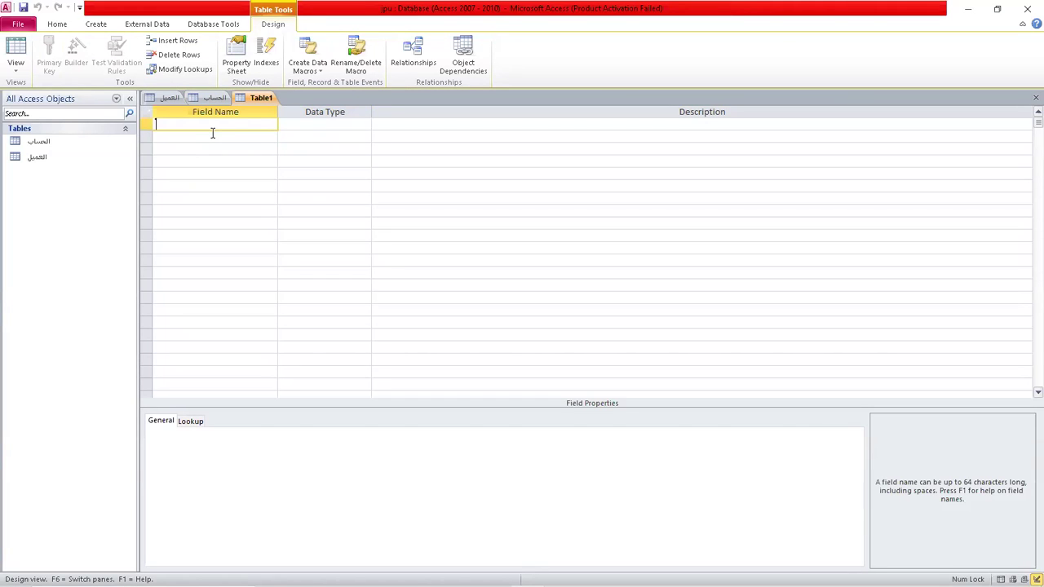
# Enter fields رقم العميل, رقم الحساب and تاريخ العملية, and begin the fourth field, القيمة.
pyautogui.write('ق')
pyautogui.write('قم')
pyautogui.write(' العم')
pyautogui.write('يل')
pyautogui.click(215, 135)
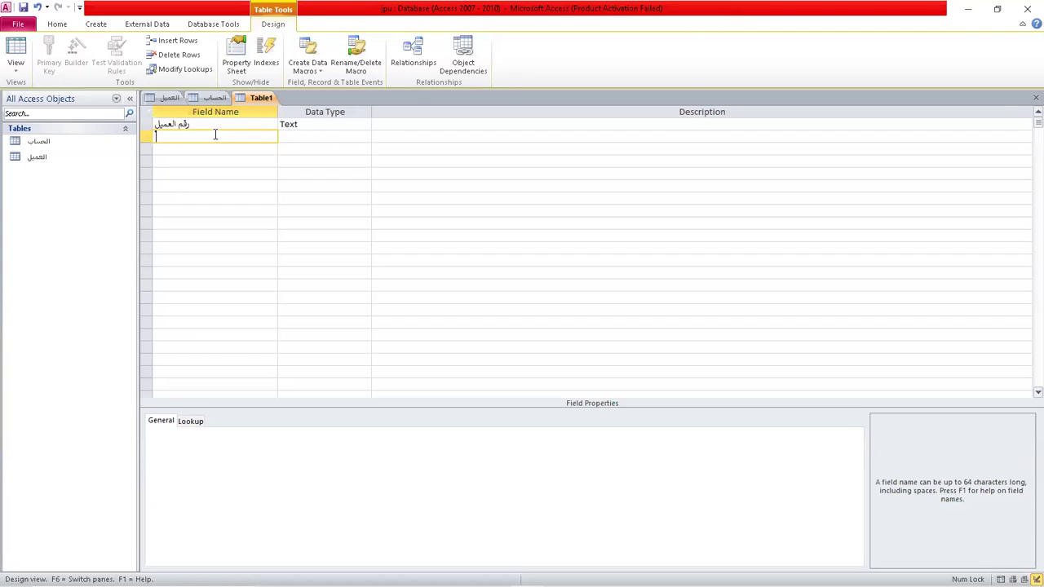
pyautogui.write('رقم الحساب')
pyautogui.click(215, 149)
pyautogui.write('تا')
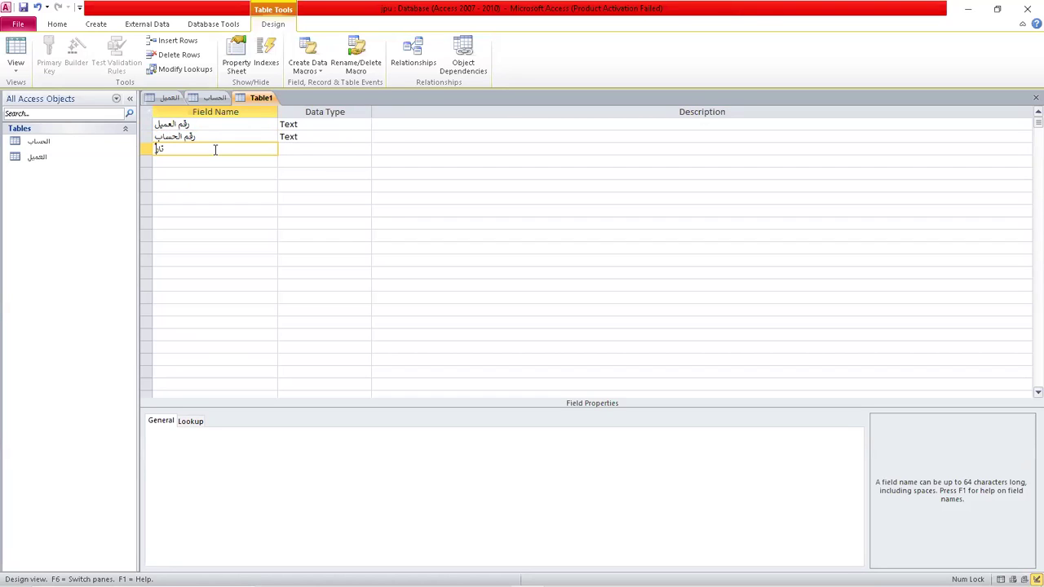
pyautogui.write('رخ')
pyautogui.press('BackSpace')
pyautogui.write('ريخ العملية')
pyautogui.click(209, 161)
pyautogui.write('ال')
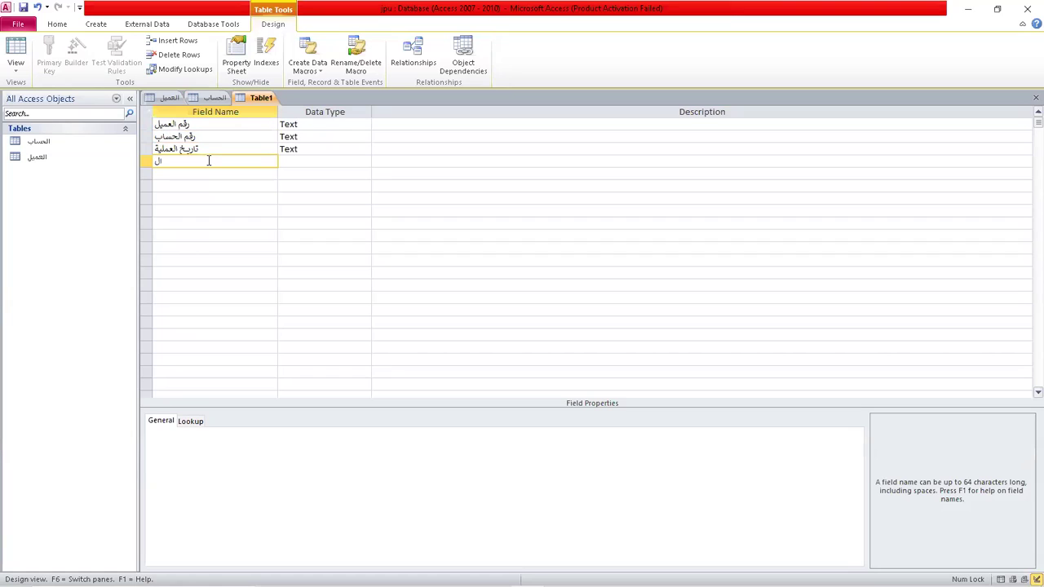
pyautogui.write('م')
pyautogui.write('يمة')
# Set رقم العميل and رقم الحساب to Number, تاريخ العملية to Date/Time, and القيمة to Number.
pyautogui.click(336, 122)
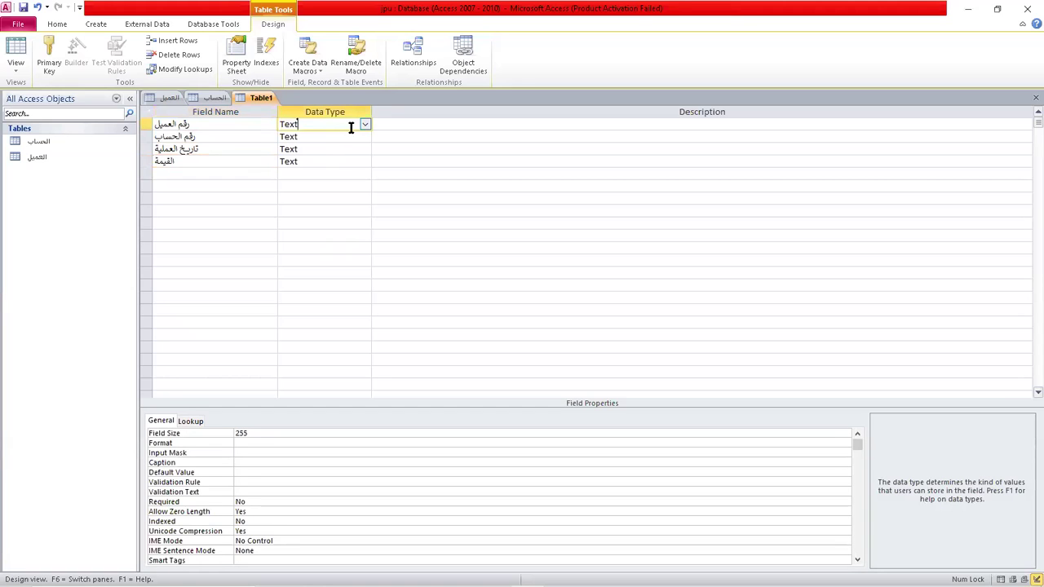
pyautogui.click(366, 124)
pyautogui.click(341, 163)
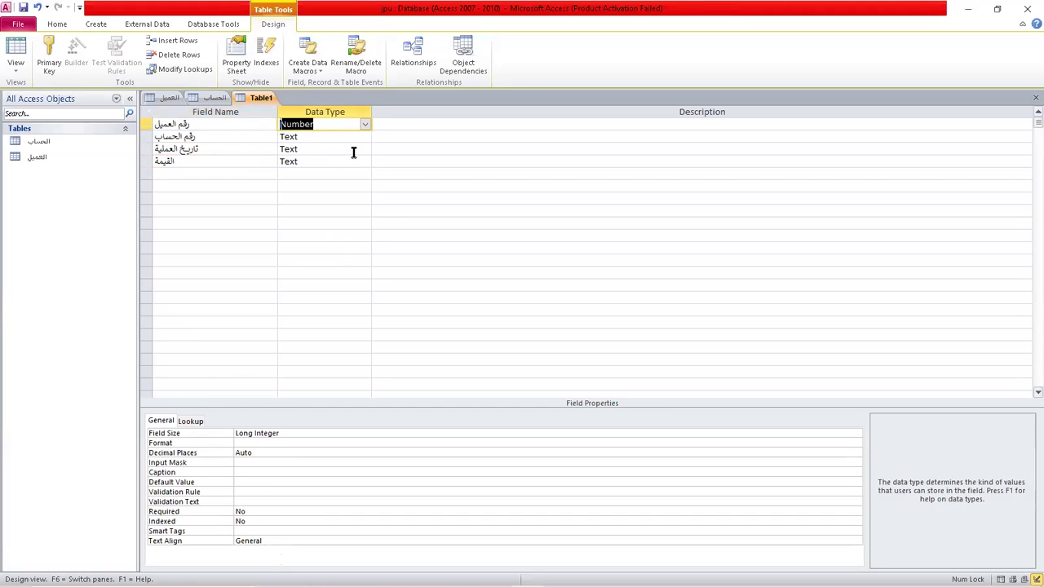
pyautogui.click(342, 137)
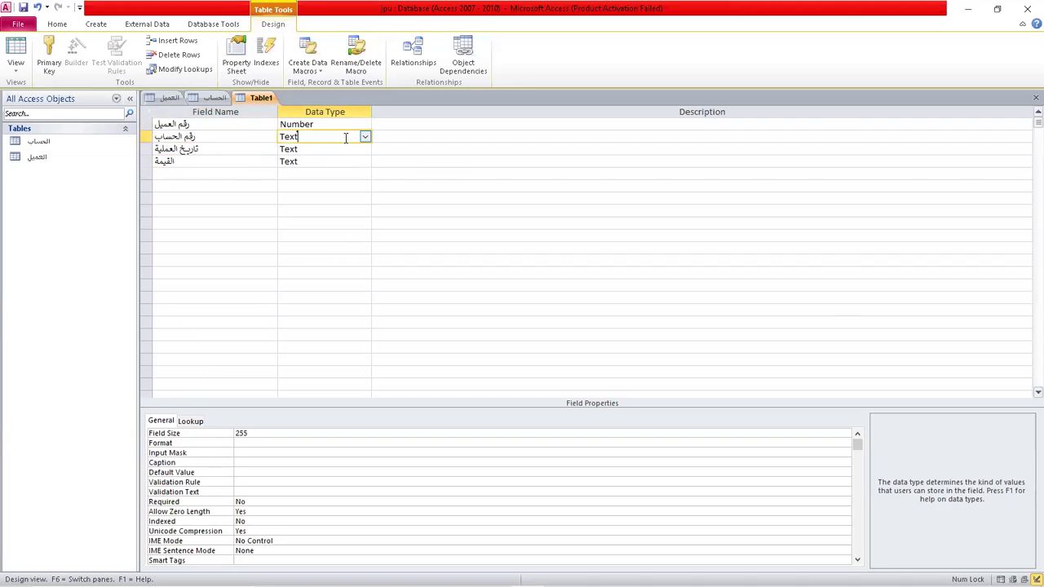
pyautogui.click(364, 138)
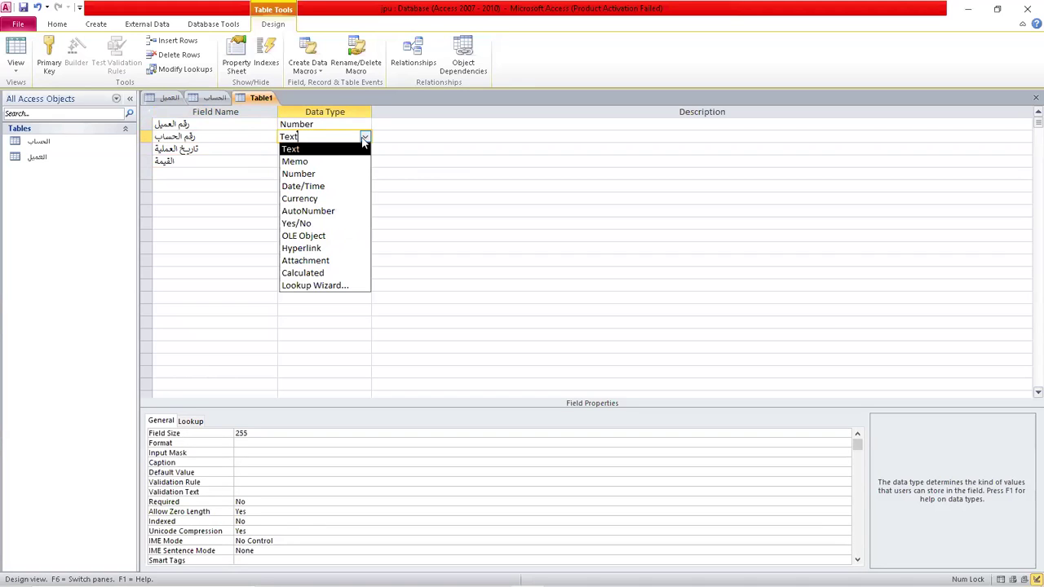
pyautogui.click(334, 173)
pyautogui.click(311, 149)
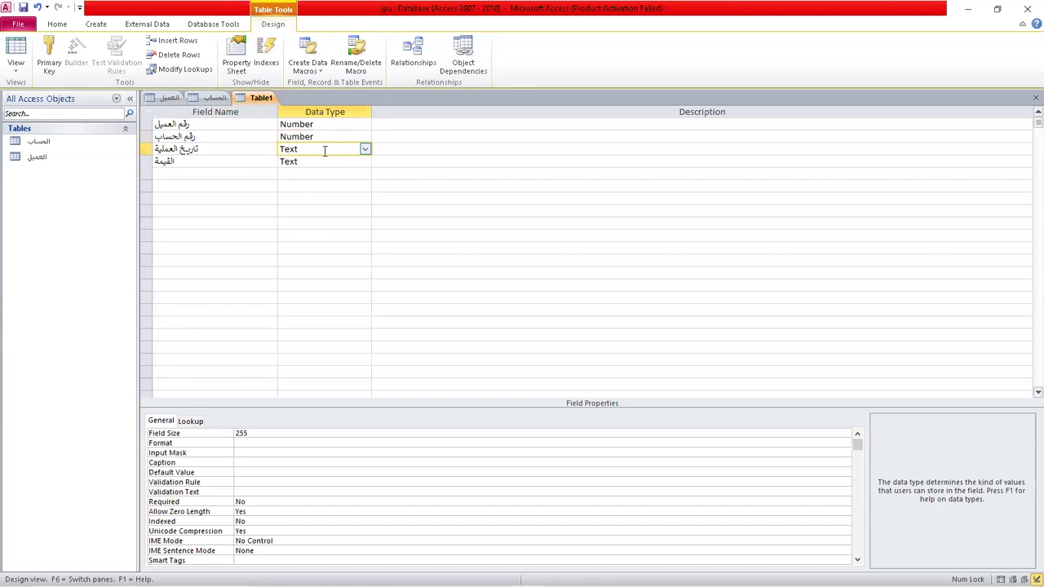
pyautogui.click(364, 151)
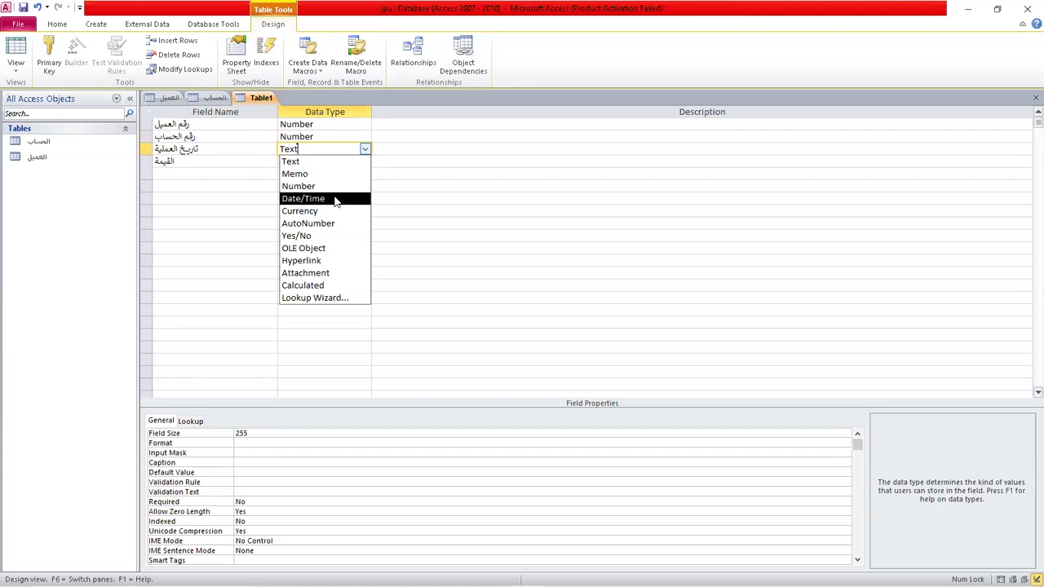
pyautogui.click(336, 198)
pyautogui.click(313, 163)
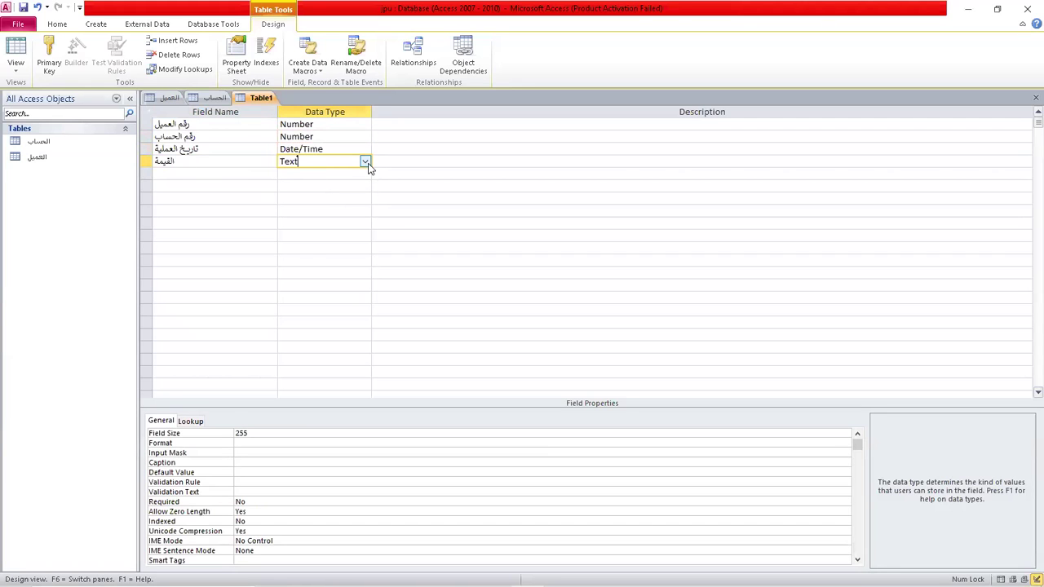
pyautogui.click(365, 162)
pyautogui.click(336, 198)
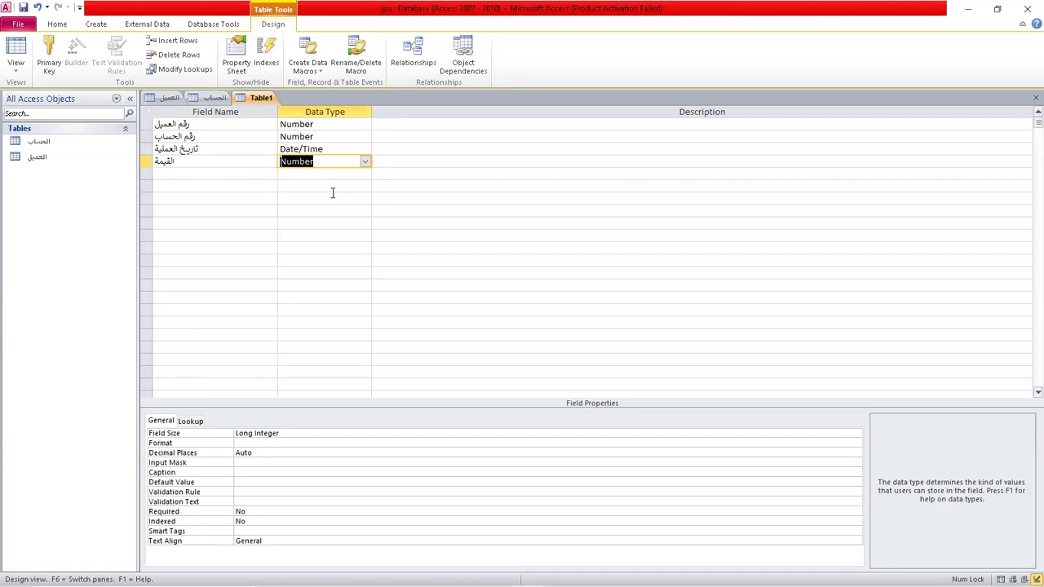
# Add a fifth field named نوع العملية with the Text data type.
pyautogui.click(189, 175)
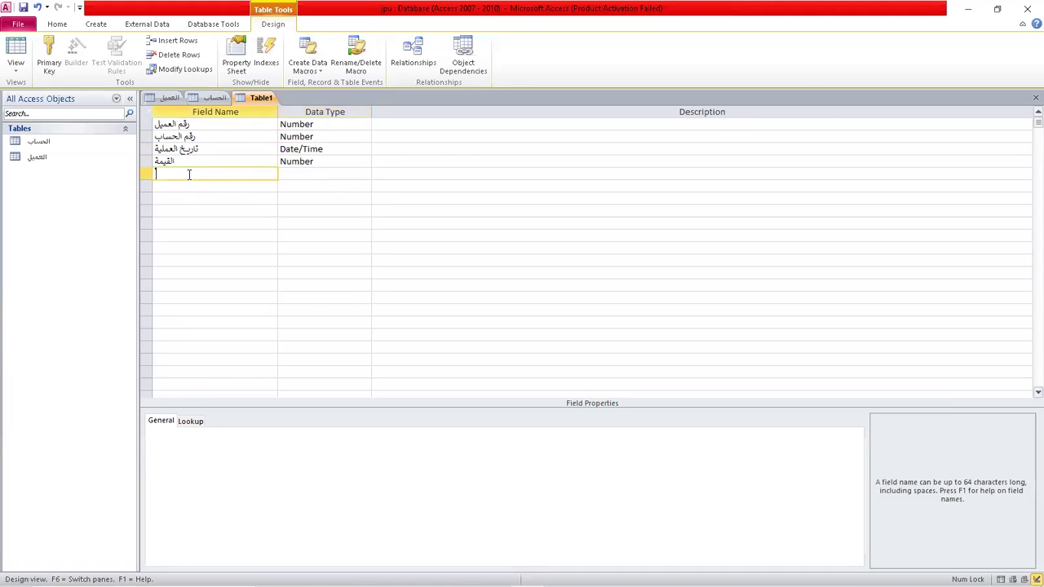
pyautogui.write('ن')
pyautogui.write('وع ال')
pyautogui.write('أ')
pyautogui.write('عملية')
pyautogui.press('BackSpace')
pyautogui.press('BackSpace')
pyautogui.press('BackSpace')
pyautogui.press('BackSpace')
pyautogui.press('BackSpace')
pyautogui.press('BackSpace')
pyautogui.press('BackSpace')
pyautogui.write('عملية')
pyautogui.click(302, 173)
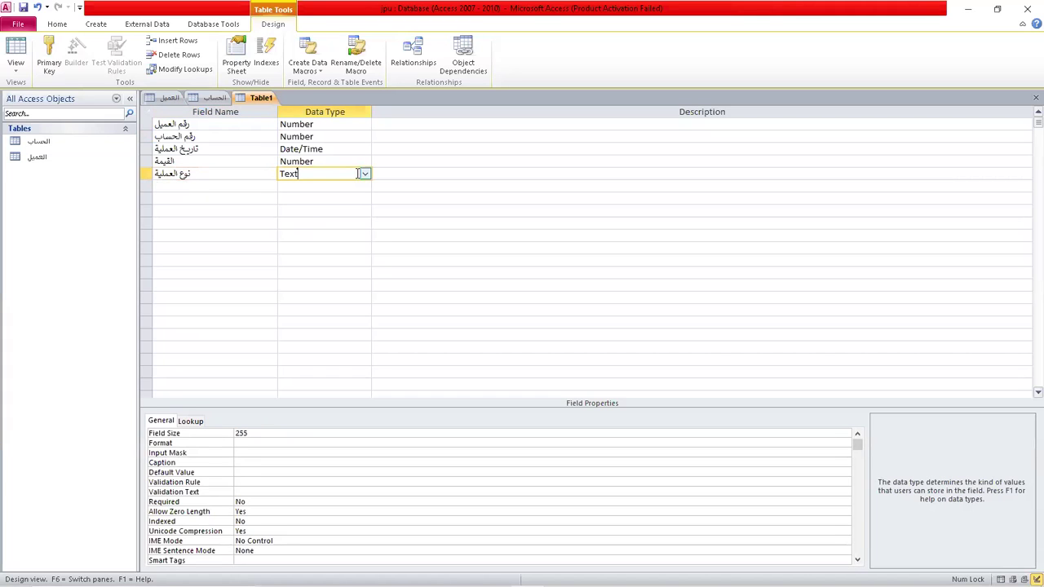
pyautogui.click(365, 175)
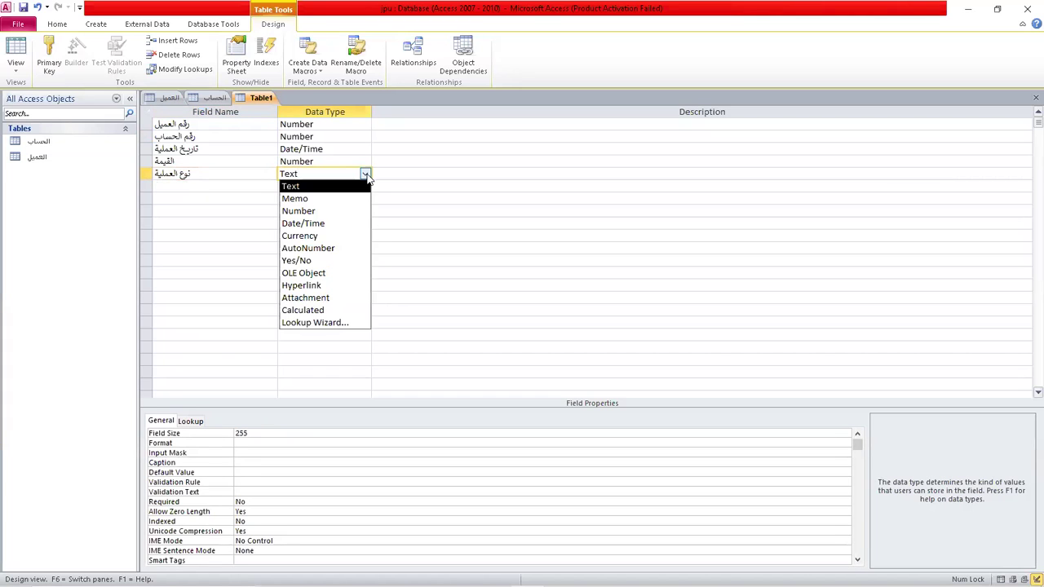
pyautogui.click(311, 188)
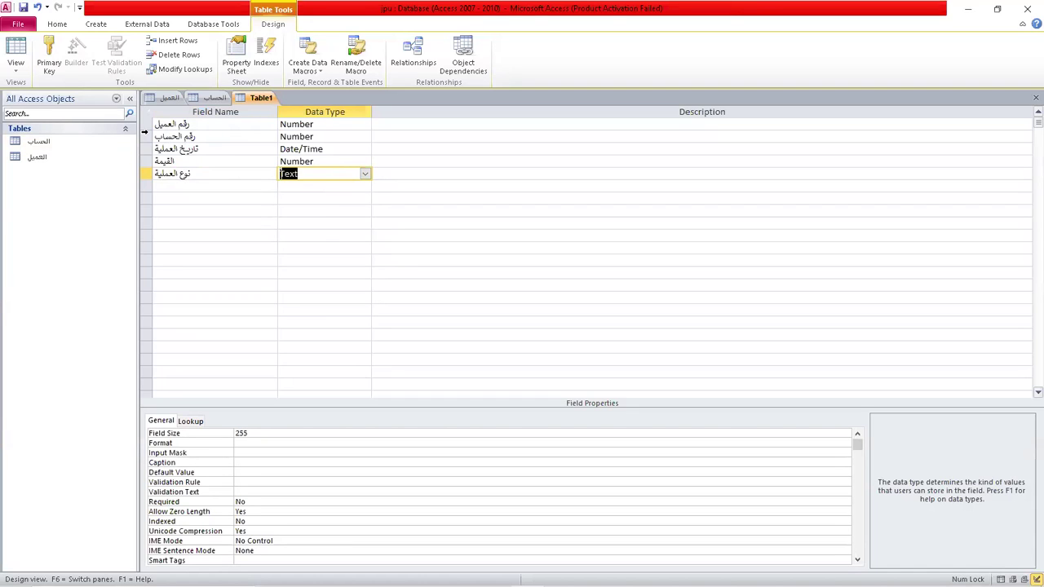
# Make رقم العميل, رقم الحساب and تاريخ العملية a composite primary key and save the table as العملية.
pyautogui.moveTo(150, 124); pyautogui.dragTo(150, 145)
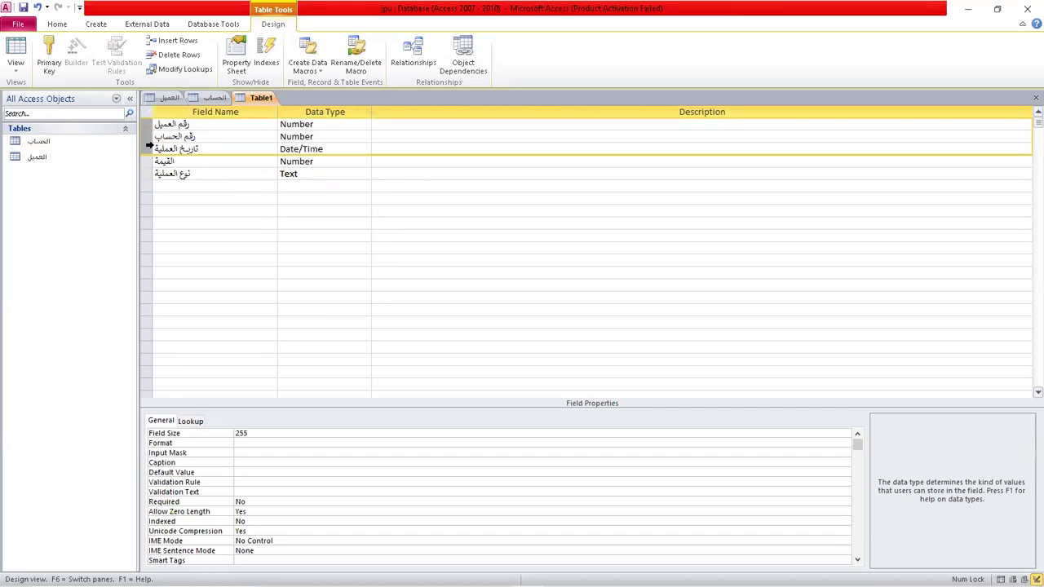
pyautogui.click(49, 59)
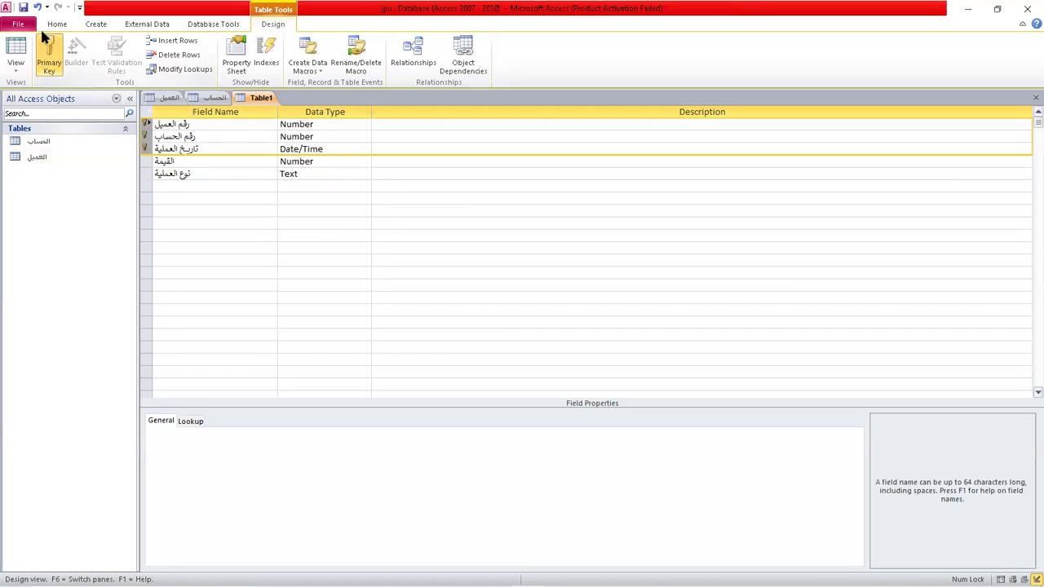
pyautogui.click(23, 8)
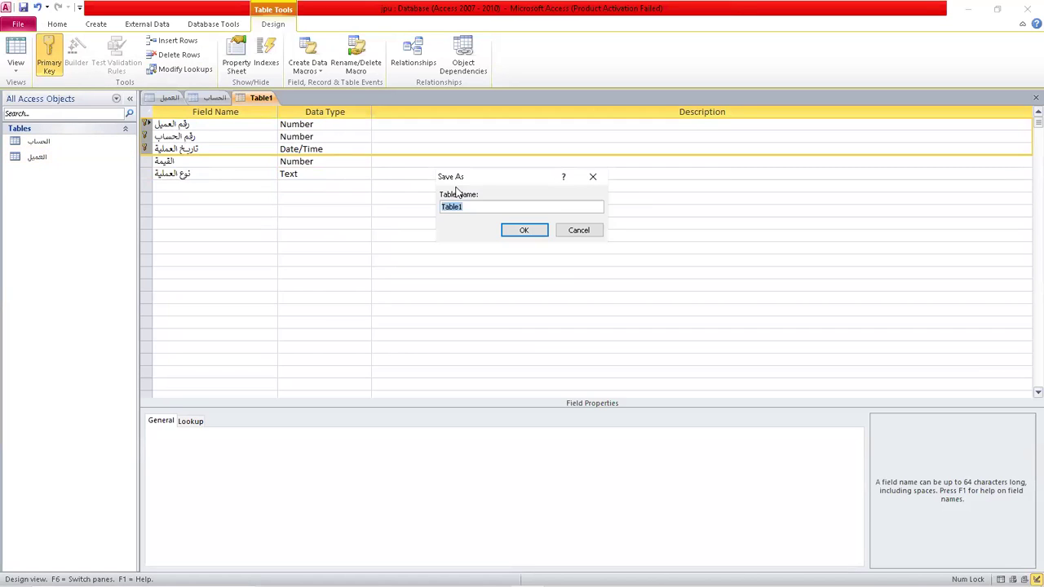
pyautogui.write('العملية')
pyautogui.click(526, 231)
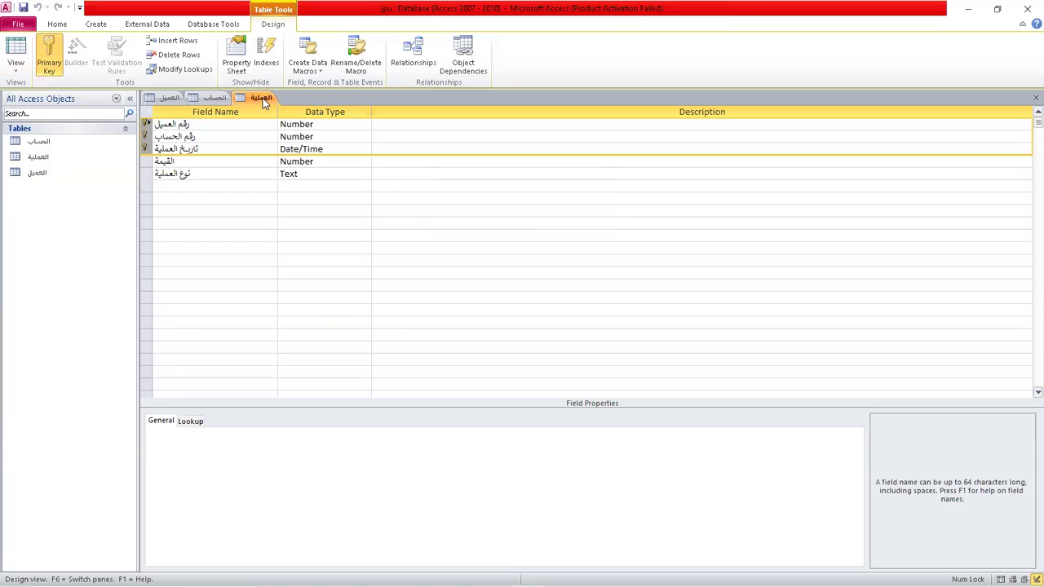
# Add the الحساب, العملية and العميل tables to the Relationships window.
pyautogui.click(423, 52)
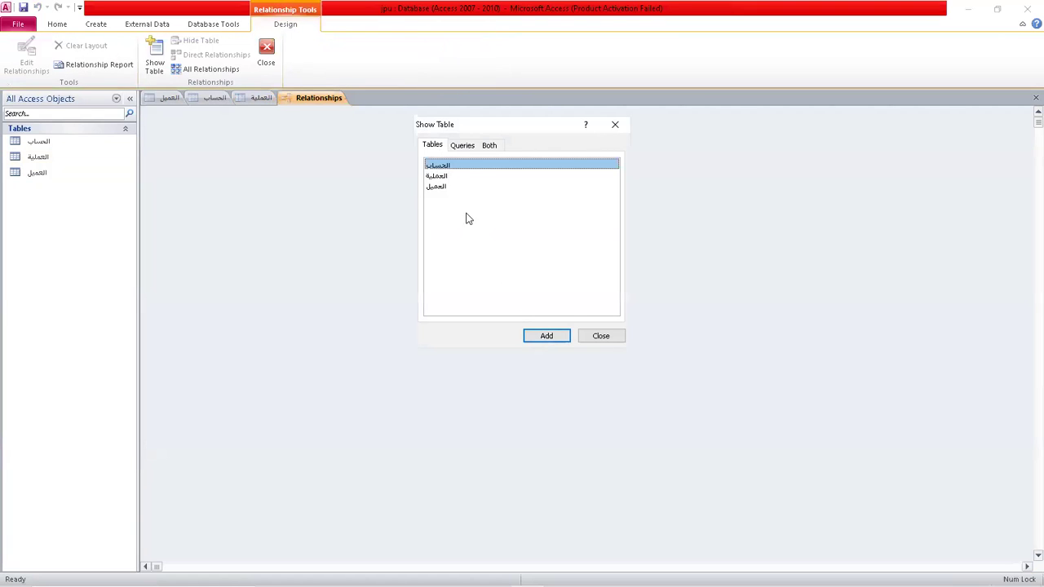
pyautogui.click(552, 338)
pyautogui.click(445, 178)
pyautogui.click(544, 335)
pyautogui.click(532, 338)
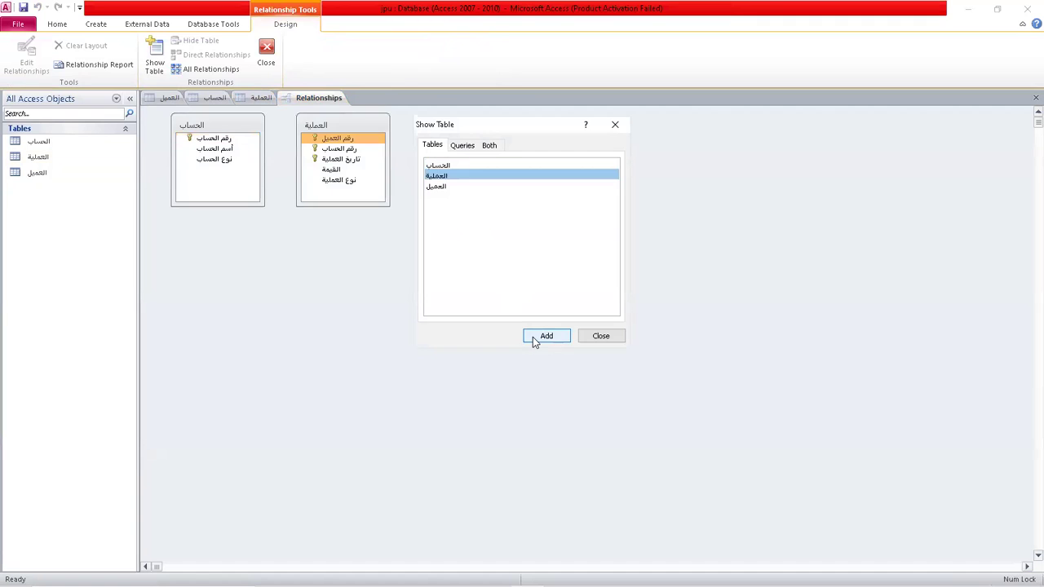
pyautogui.click(433, 186)
pyautogui.click(551, 339)
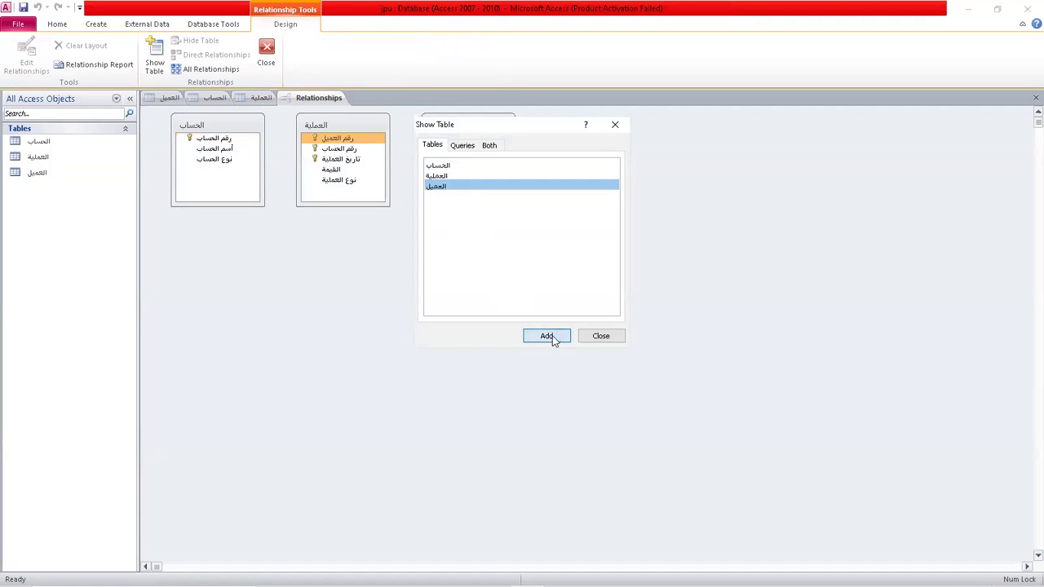
pyautogui.click(602, 336)
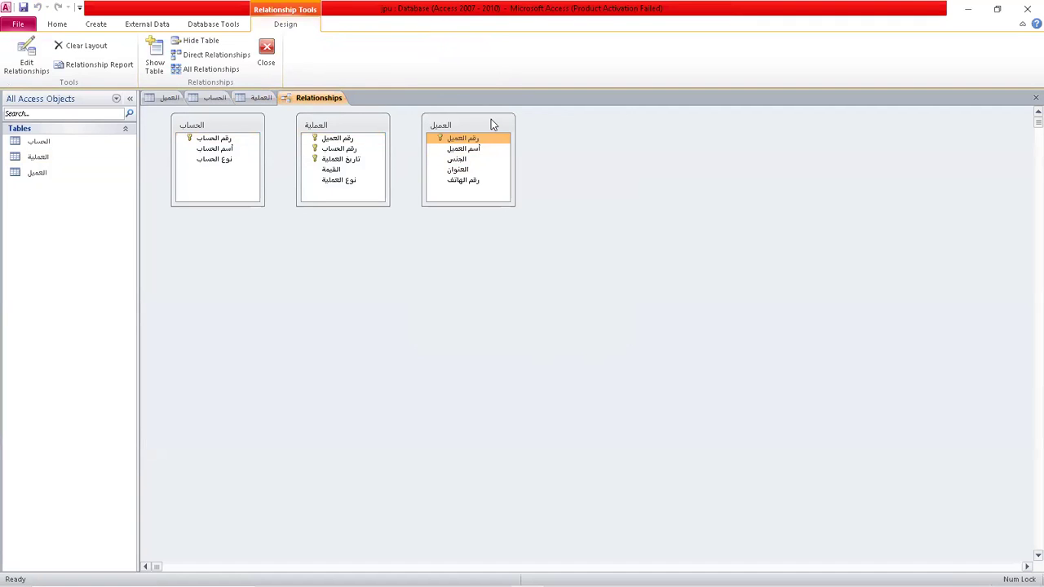
# Arrange the three table boxes and drag رقم الحساب from الحساب onto العملية.
pyautogui.moveTo(502, 128); pyautogui.dragTo(744, 213)
pyautogui.moveTo(372, 128); pyautogui.dragTo(528, 218)
pyautogui.moveTo(242, 124); pyautogui.dragTo(368, 215)
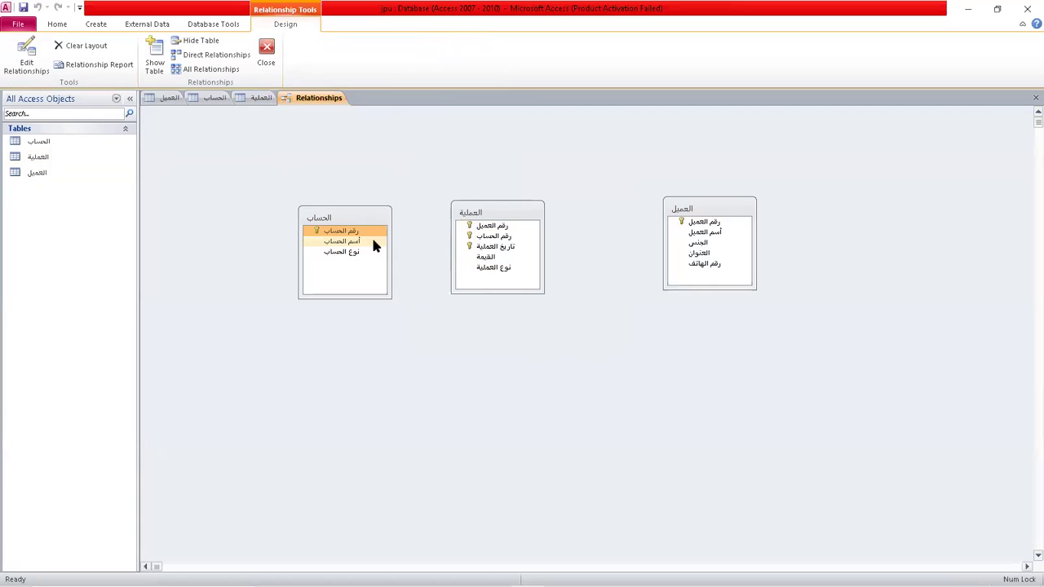
pyautogui.moveTo(356, 231); pyautogui.dragTo(497, 236)
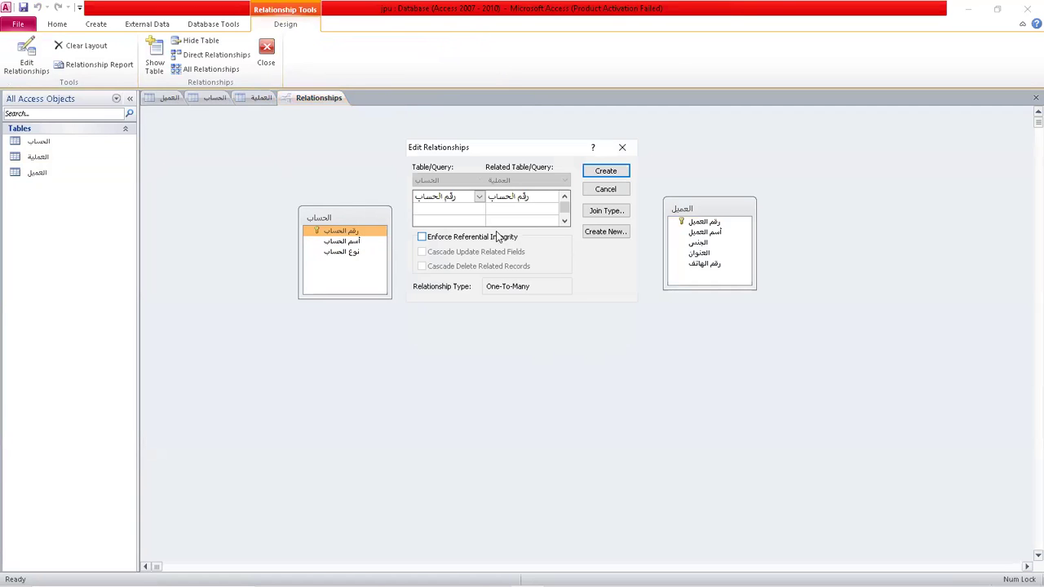
# Create the الحساب–العملية relationship without referential integrity after the table-lock error.
pyautogui.click(422, 236)
pyautogui.click(422, 252)
pyautogui.click(422, 266)
pyautogui.click(612, 171)
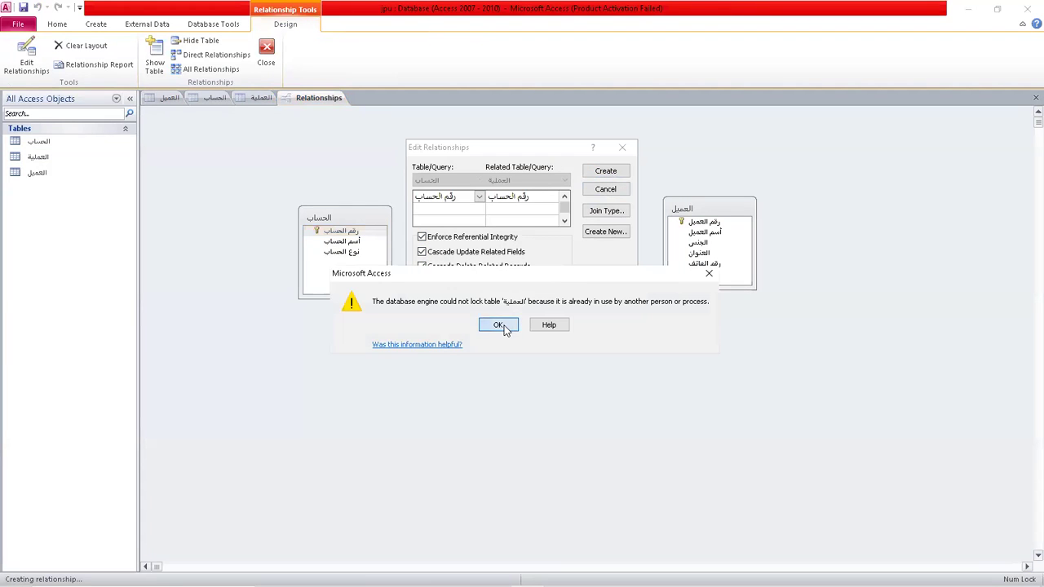
pyautogui.click(499, 325)
pyautogui.click(422, 237)
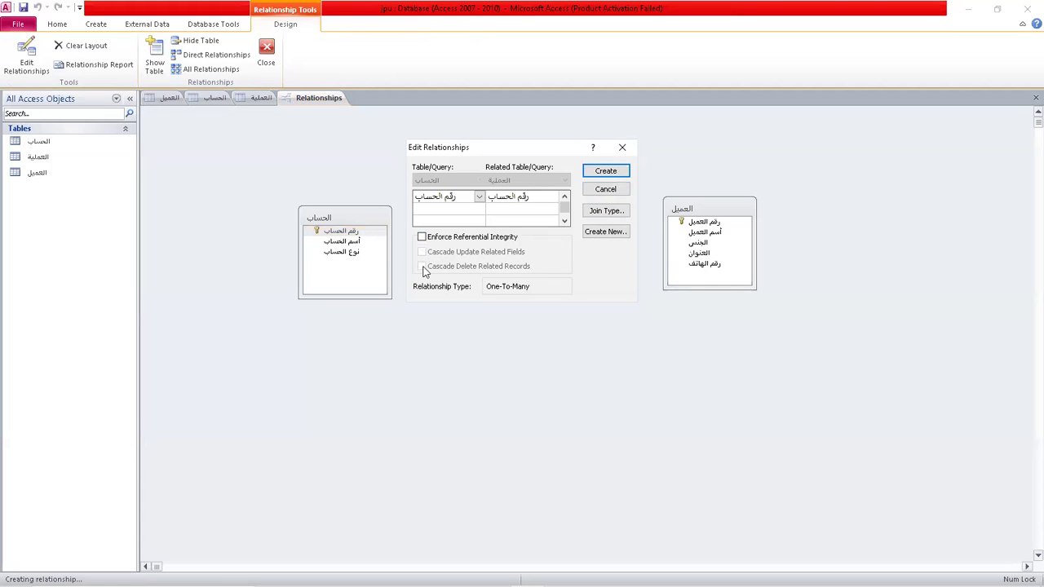
pyautogui.click(611, 169)
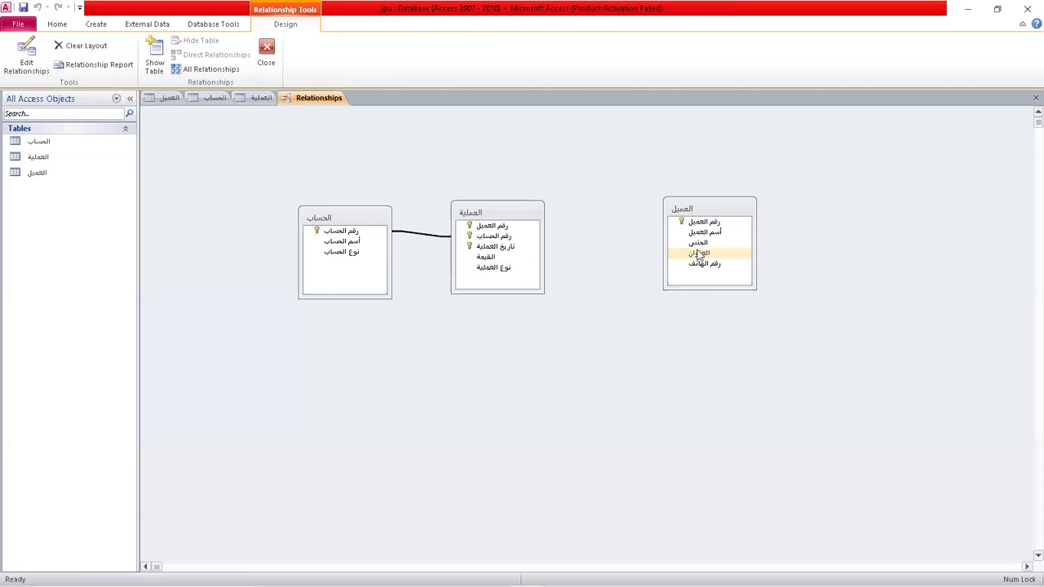
# Start linking رقم العميل from العميل to العملية with integrity, then cancel it.
pyautogui.click(704, 223)
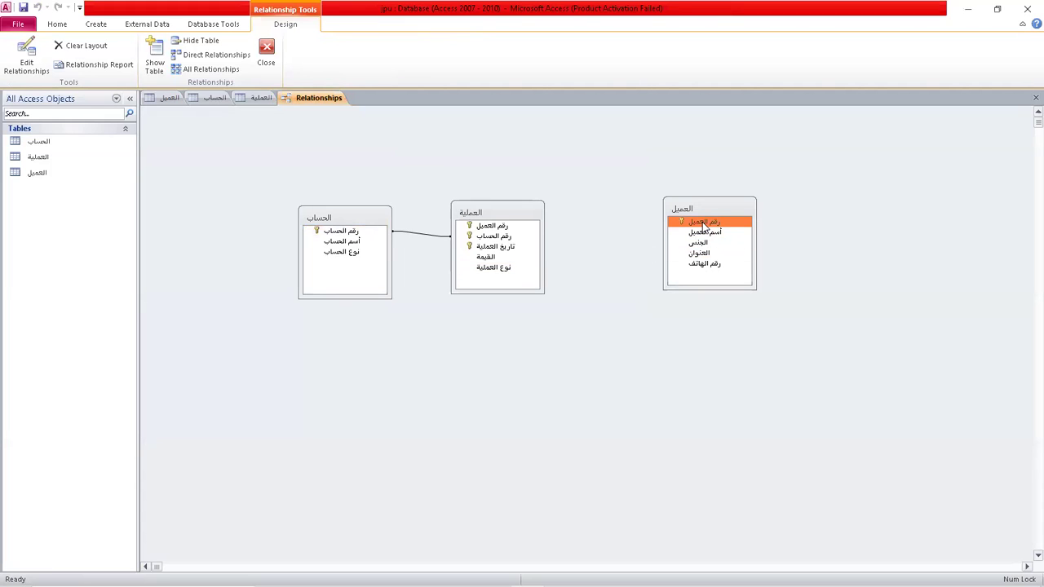
pyautogui.moveTo(703, 223); pyautogui.dragTo(496, 229)
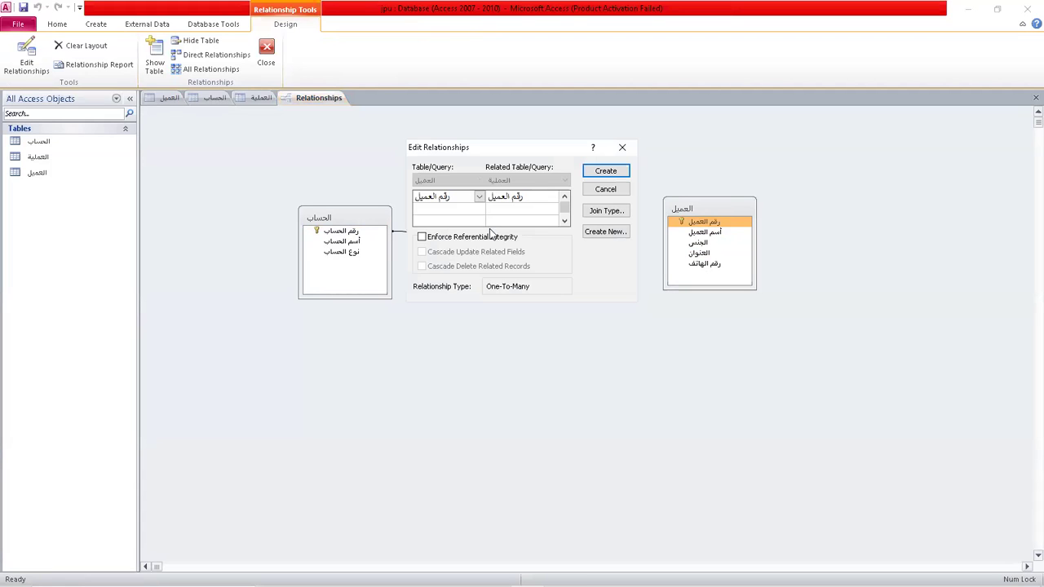
pyautogui.click(421, 237)
pyautogui.click(422, 252)
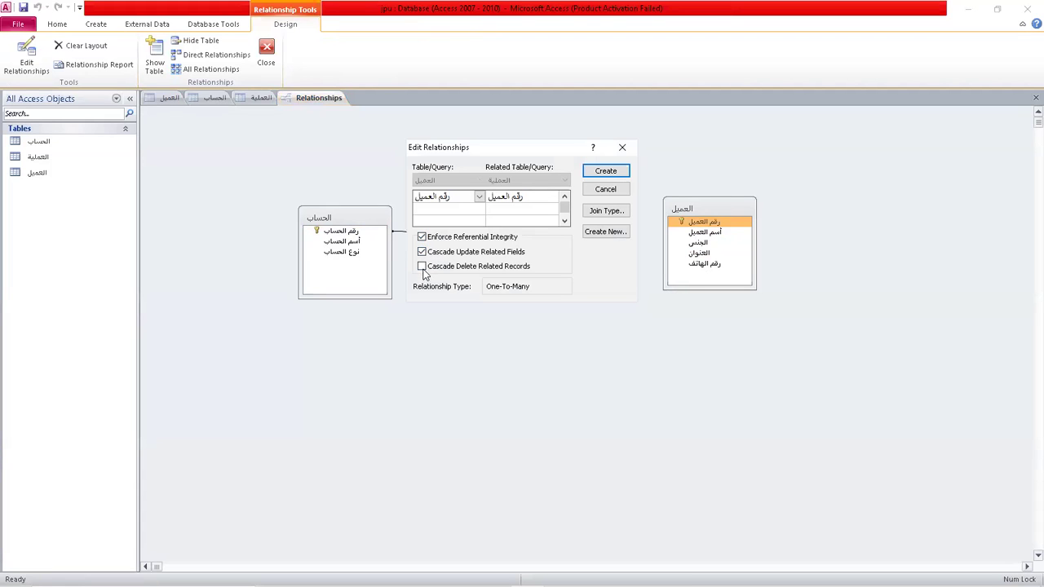
pyautogui.click(606, 193)
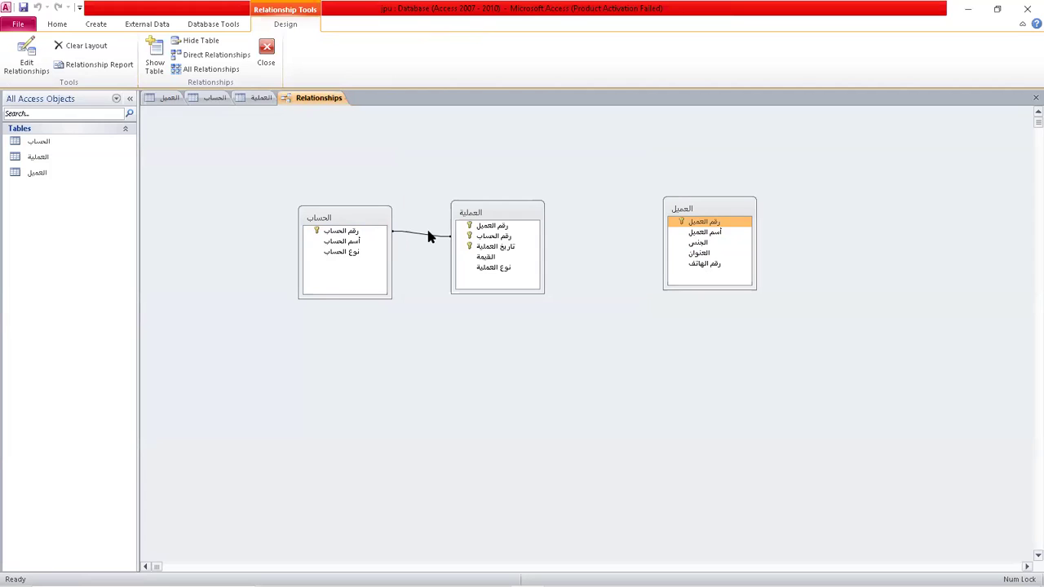
# Delete the الحساب–العملية relationship and select the العملية table in the navigation pane.
pyautogui.click(430, 236)
pyautogui.rightClick(430, 238)
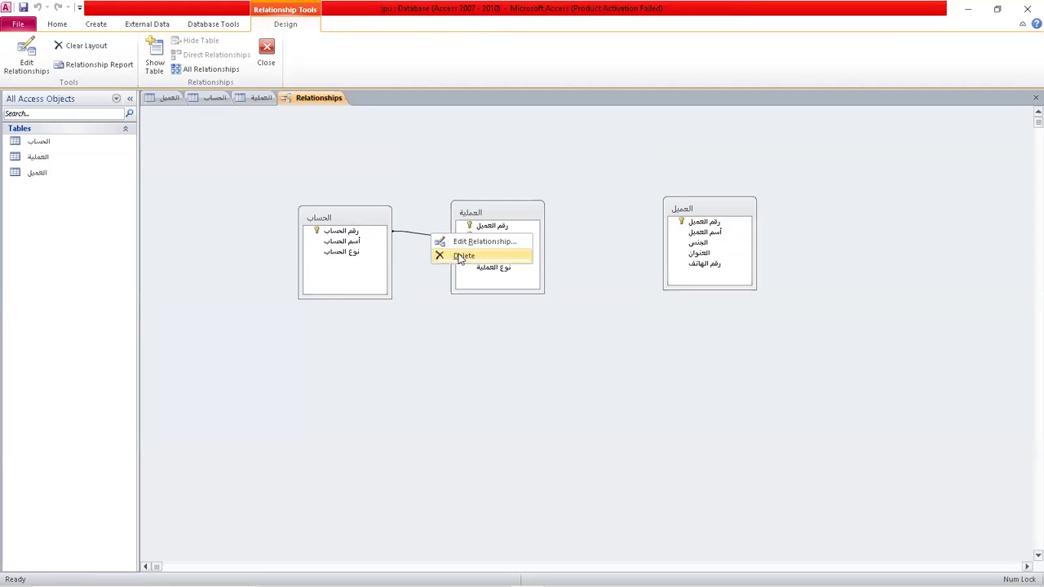
pyautogui.click(462, 256)
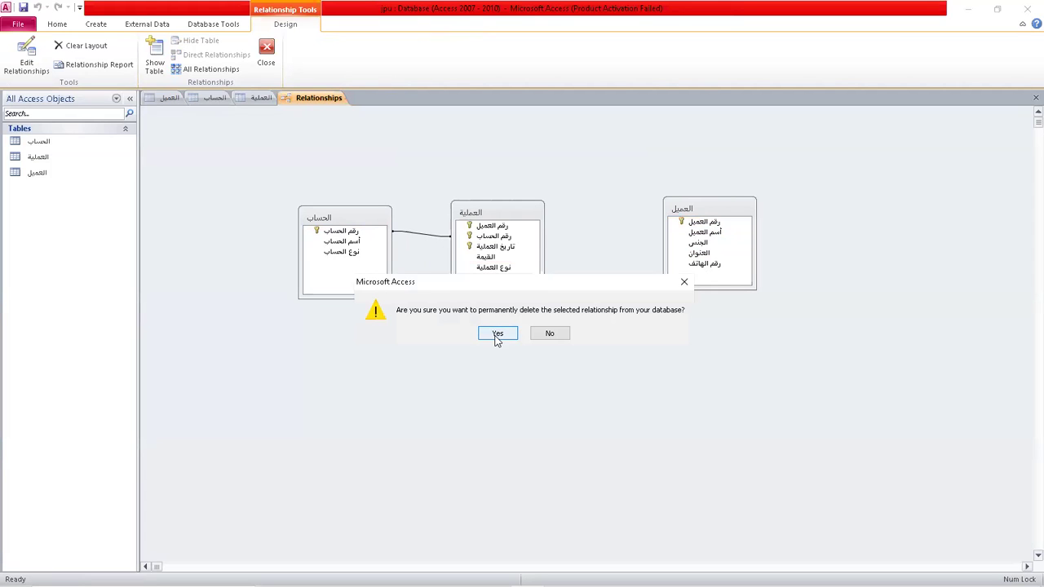
pyautogui.click(498, 334)
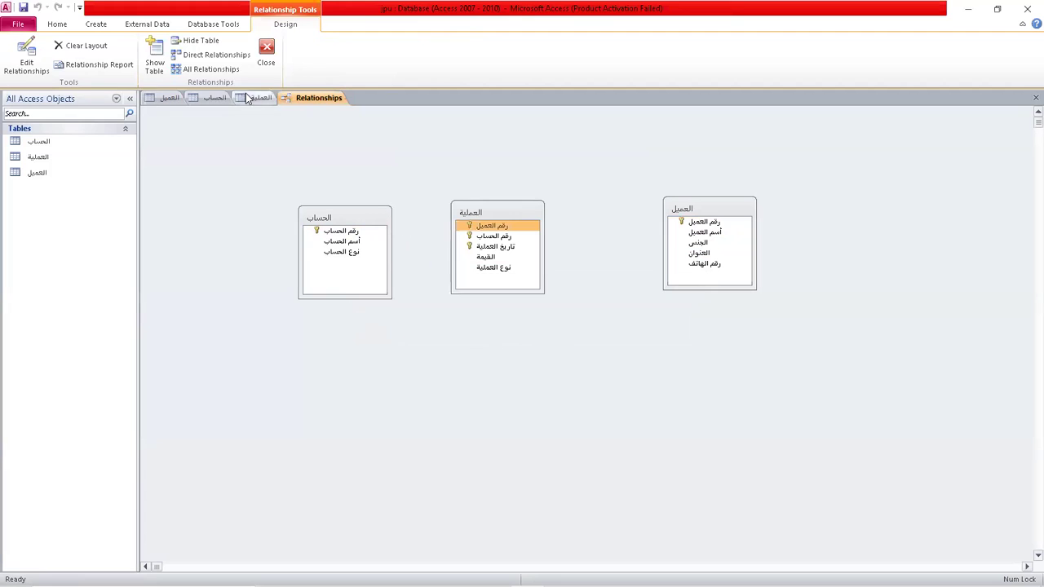
pyautogui.click(49, 173)
pyautogui.click(46, 155)
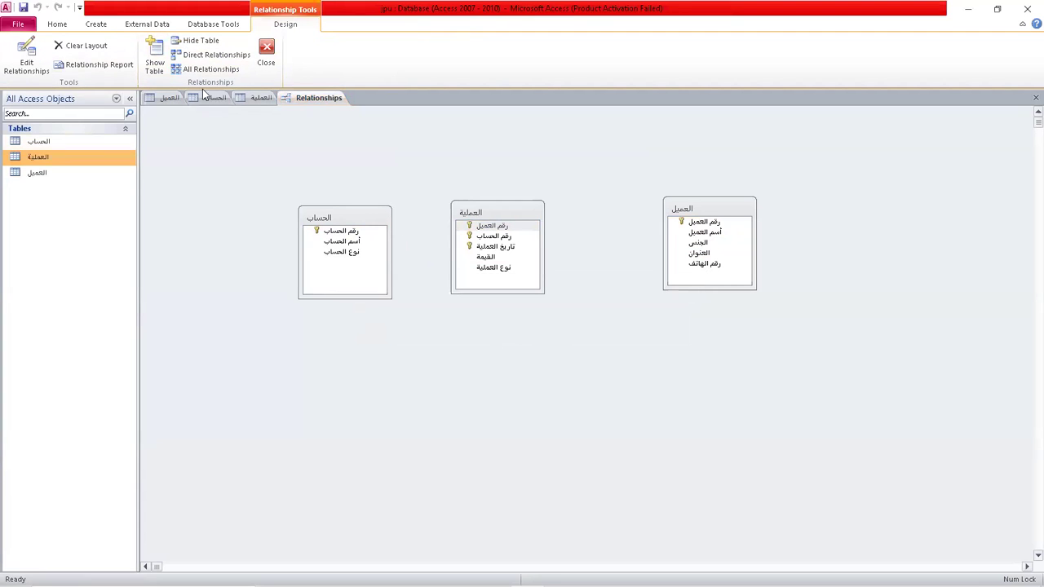
# Reopen the العملية design and remove the primary key from its three fields.
pyautogui.click(256, 97)
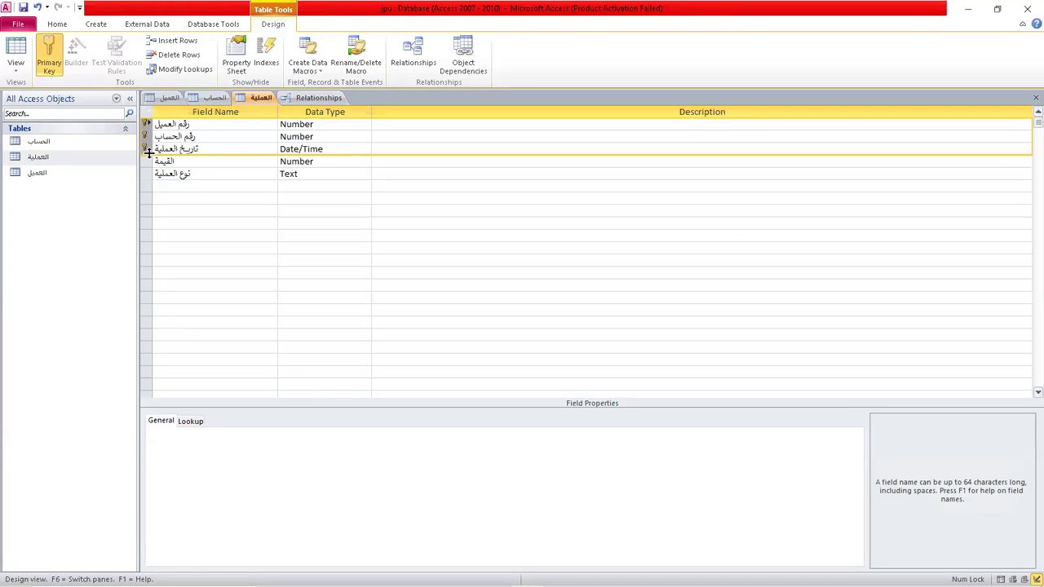
pyautogui.moveTo(147, 155); pyautogui.dragTo(147, 150)
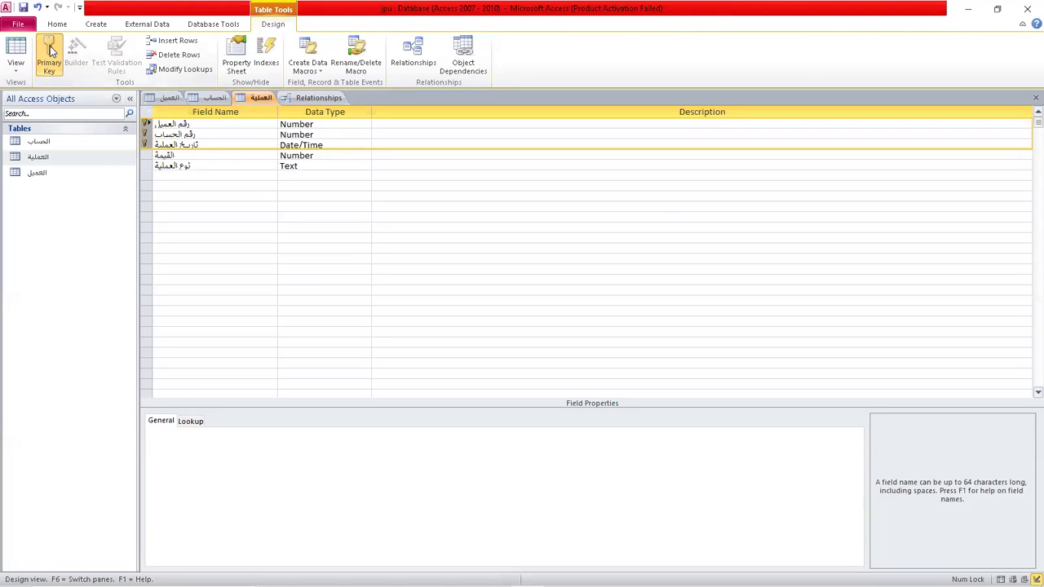
pyautogui.click(207, 183)
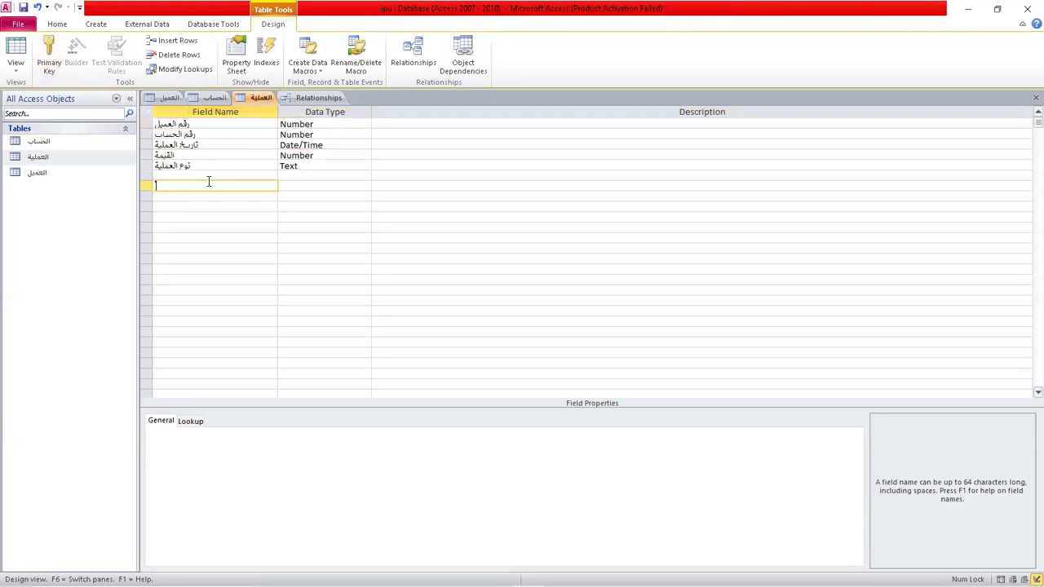
# Set the Indexed property of رقم العميل to Yes (Duplicates OK).
pyautogui.click(264, 123)
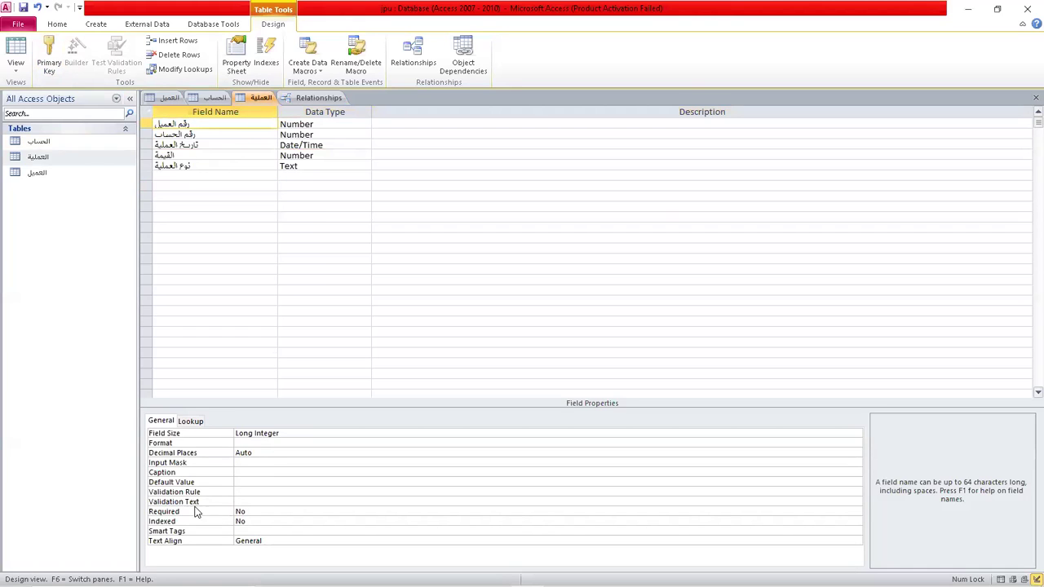
pyautogui.click(257, 512)
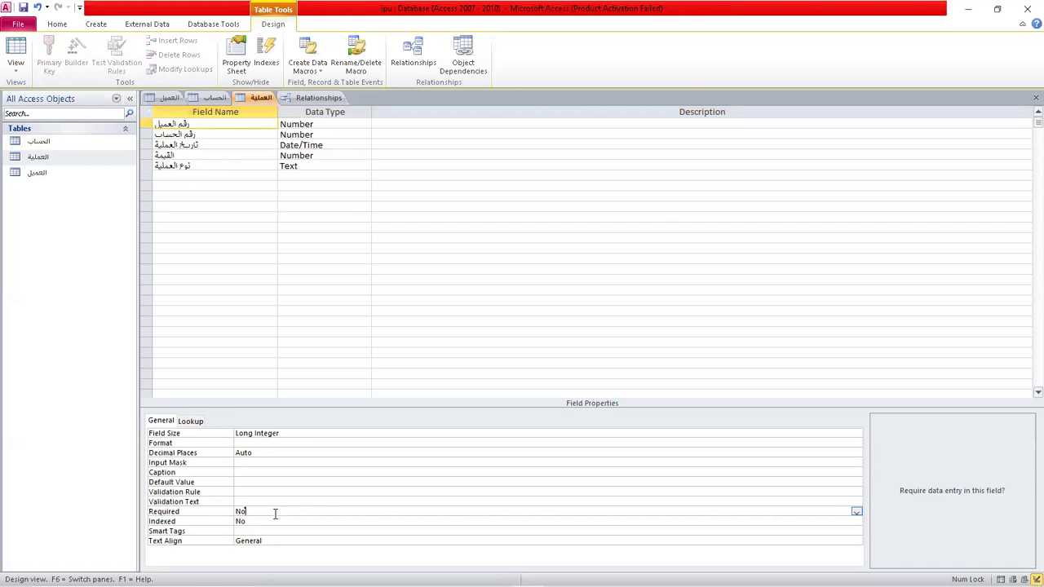
pyautogui.click(856, 528)
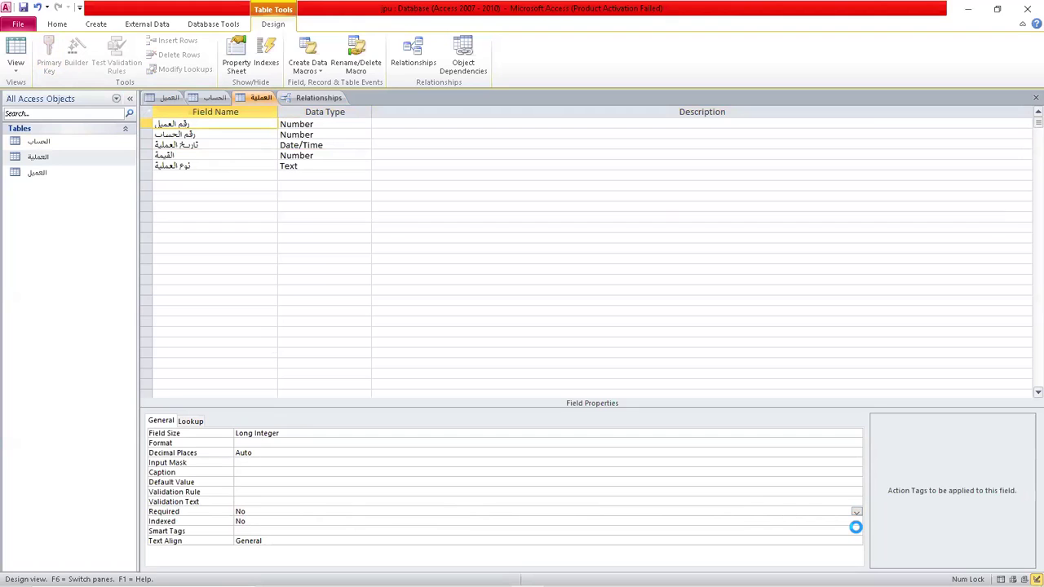
pyautogui.click(856, 532)
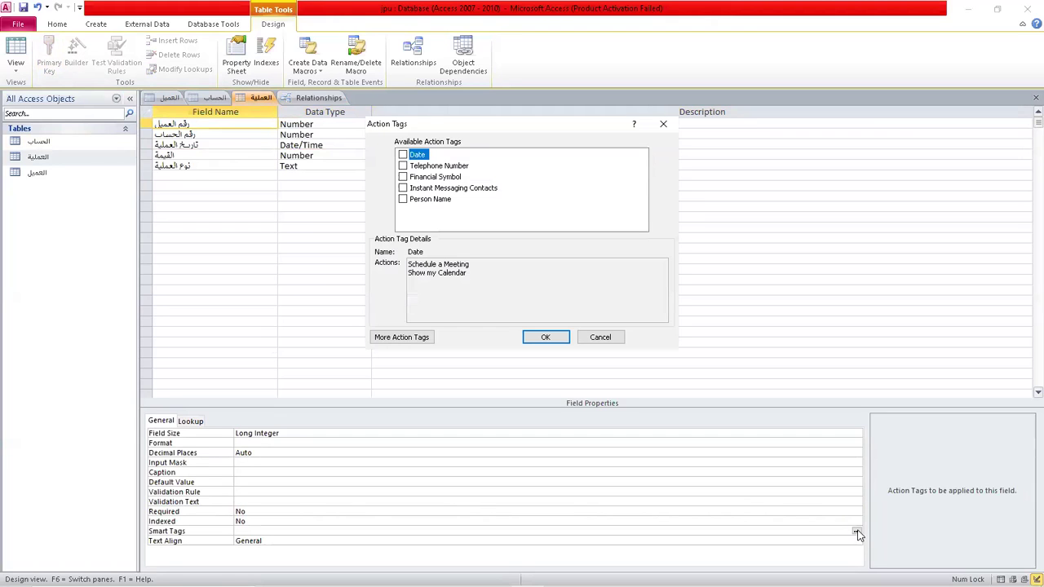
pyautogui.click(603, 341)
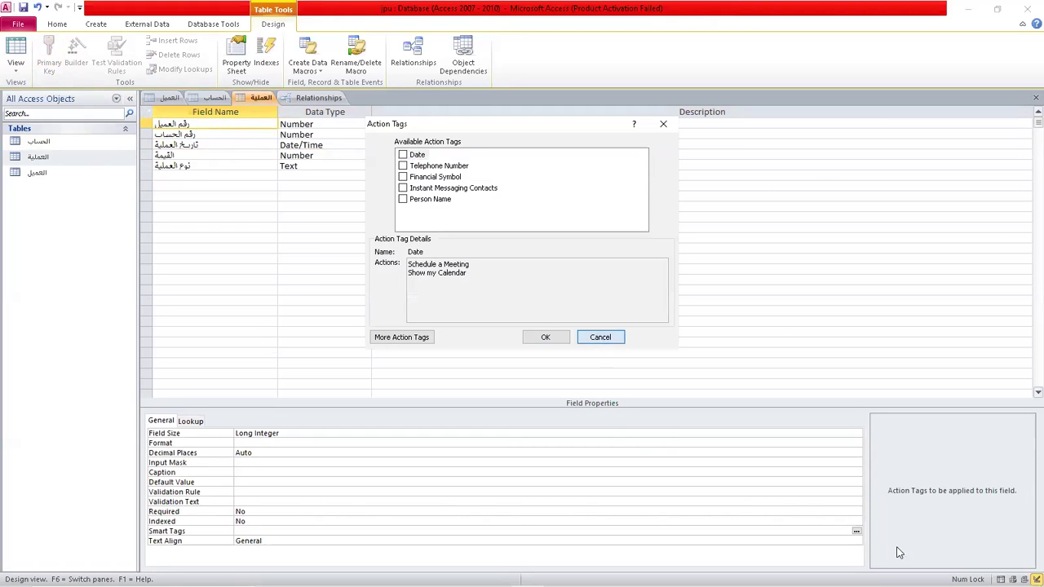
pyautogui.click(853, 531)
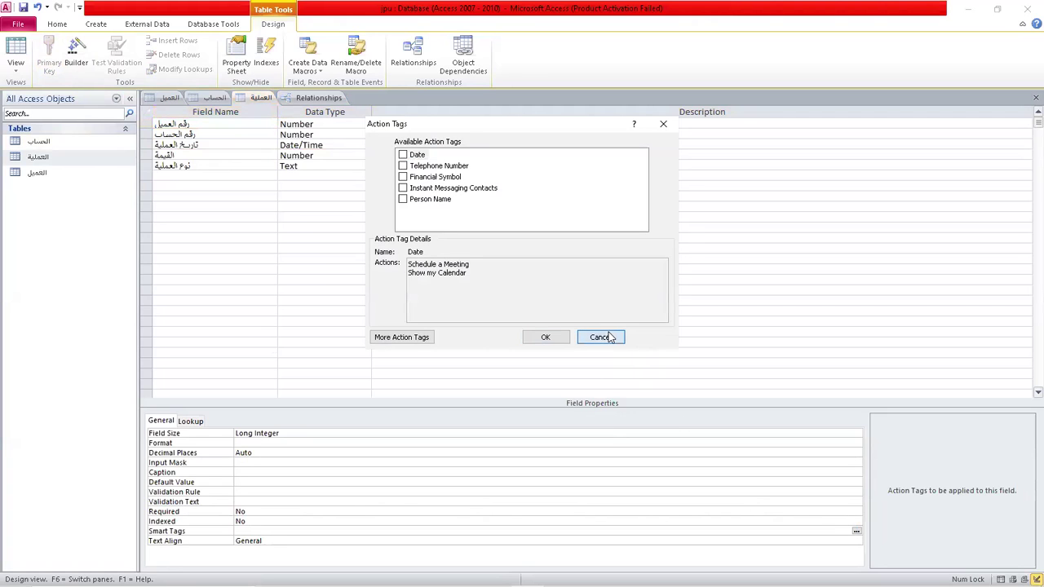
pyautogui.click(601, 337)
pyautogui.click(261, 512)
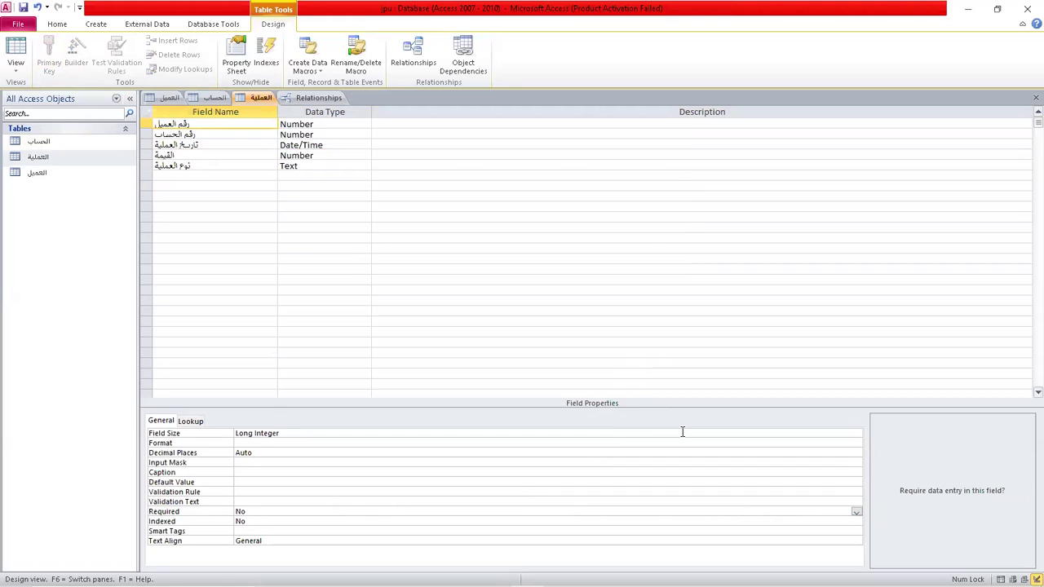
pyautogui.click(857, 522)
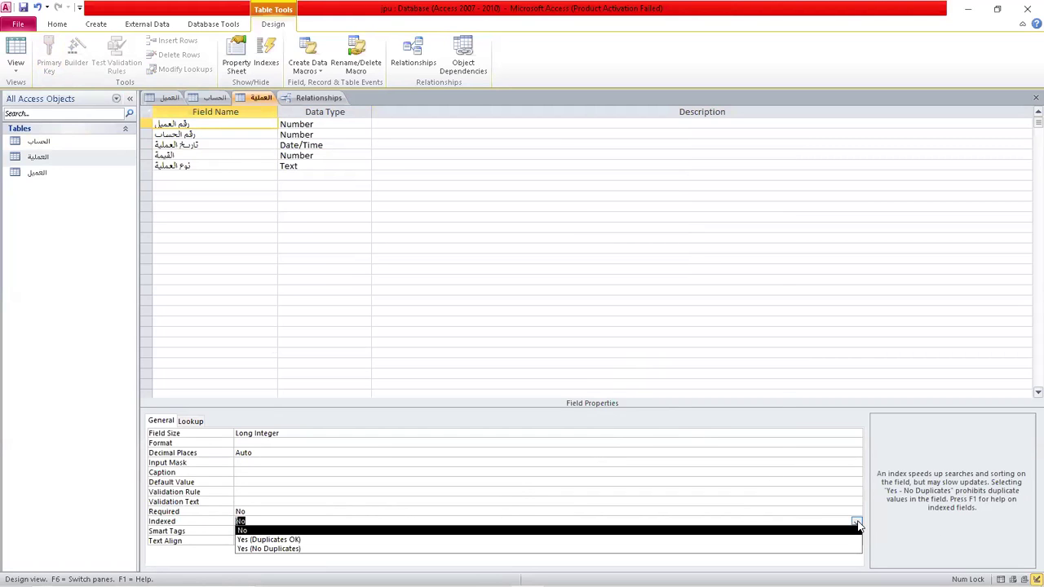
pyautogui.click(303, 541)
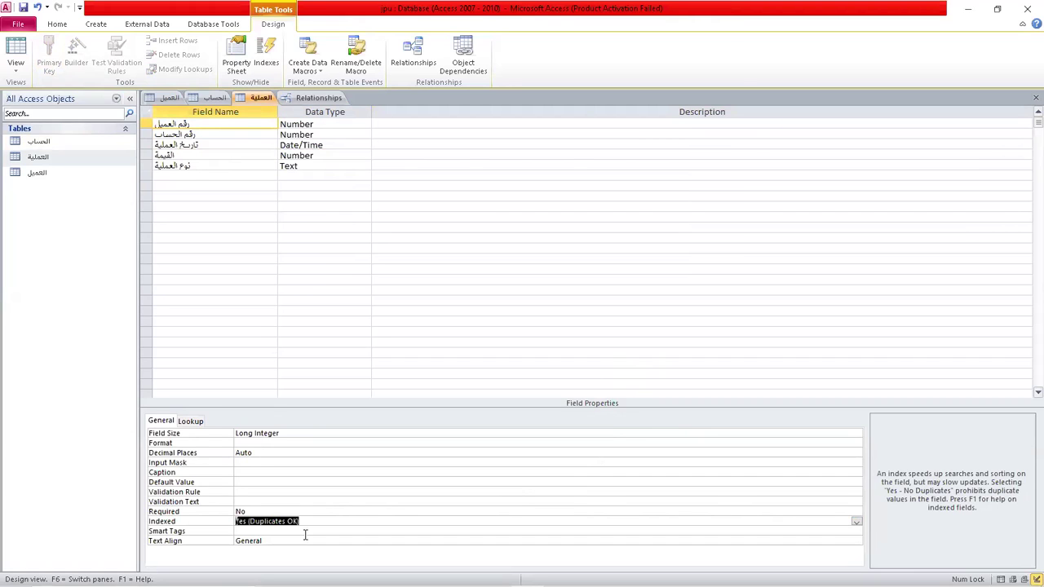
# Index the second field رقم الحساب with Yes (Duplicates OK) as well.
pyautogui.click(245, 134)
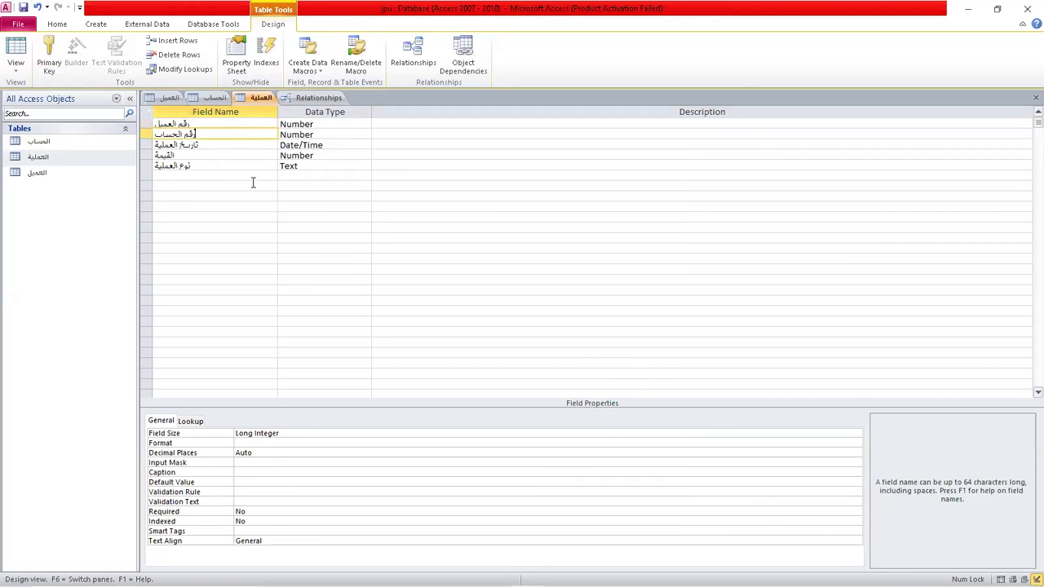
pyautogui.click(275, 512)
pyautogui.click(837, 530)
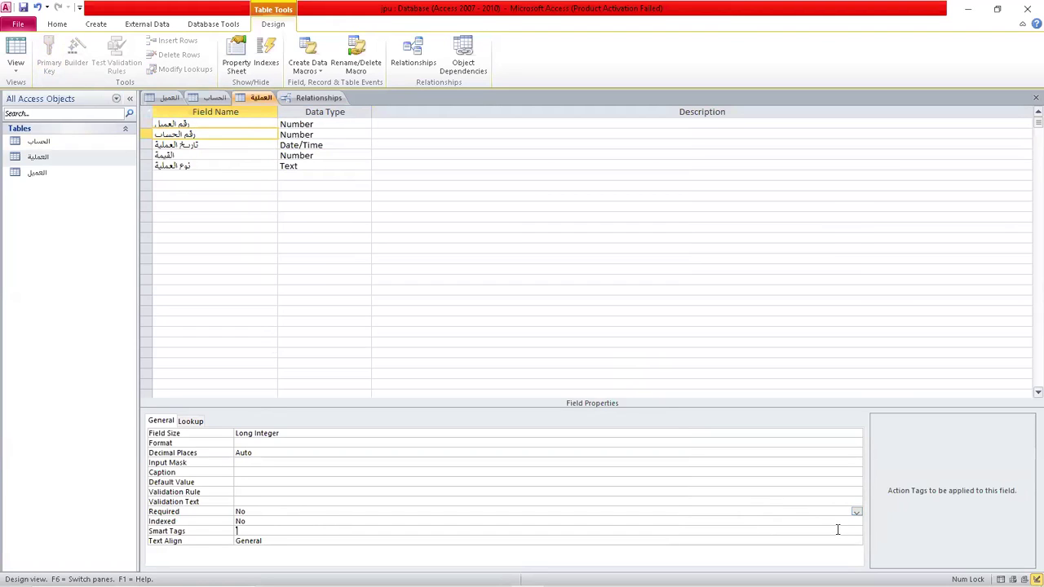
pyautogui.click(854, 521)
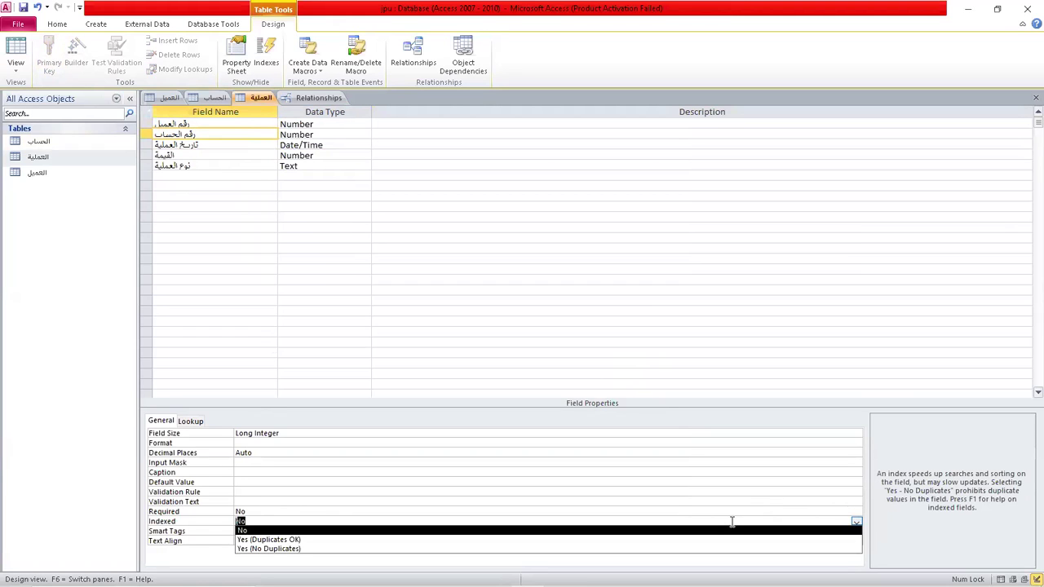
pyautogui.click(272, 540)
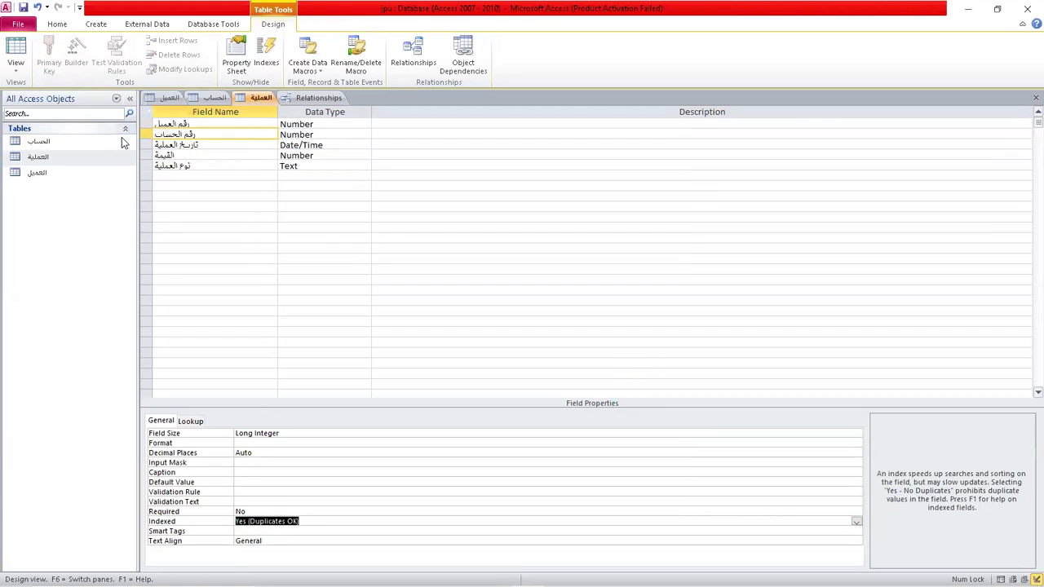
# Restore the three-field primary key, save, and drag رقم الحساب from الحساب onto العملية in Relationships.
pyautogui.moveTo(142, 124); pyautogui.dragTo(143, 148)
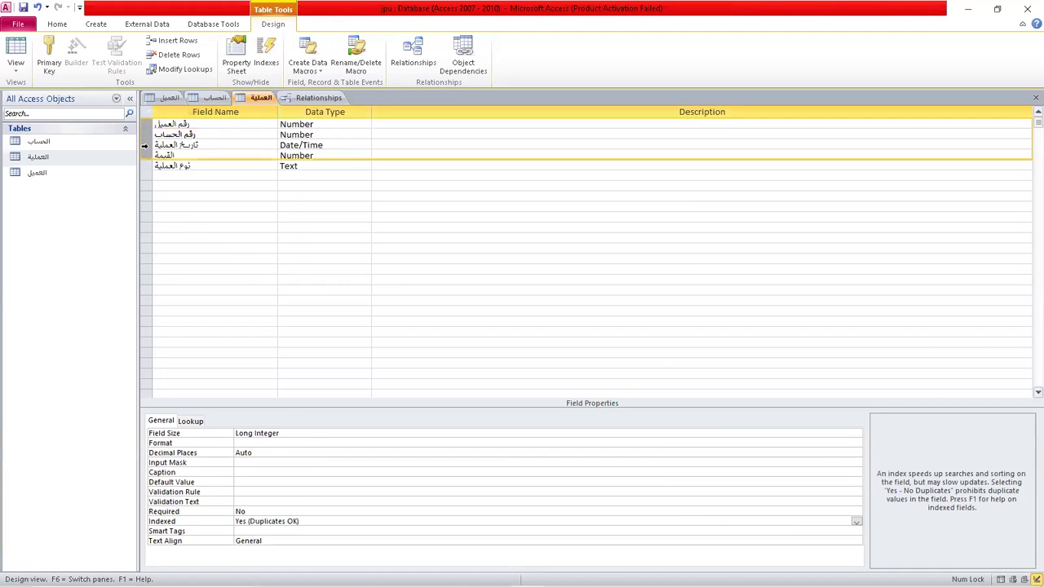
pyautogui.click(49, 59)
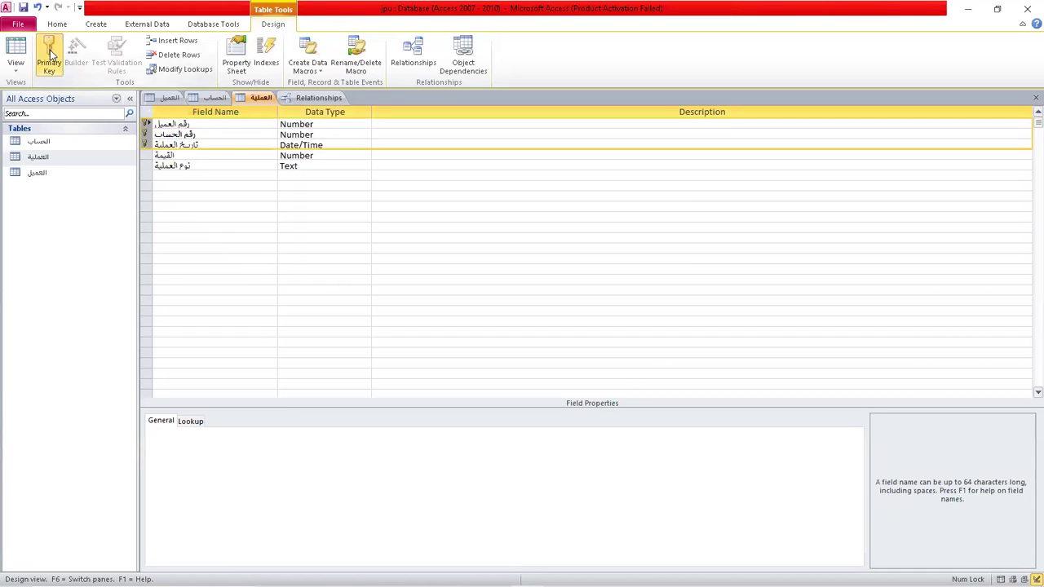
pyautogui.click(24, 8)
pyautogui.click(318, 98)
pyautogui.click(341, 232)
pyautogui.moveTo(341, 232); pyautogui.dragTo(351, 230)
# Create the الحساب–العملية link on رقم الحساب without referential integrity after the lock error recurs.
pyautogui.click(422, 236)
pyautogui.click(422, 251)
pyautogui.click(421, 266)
pyautogui.click(604, 173)
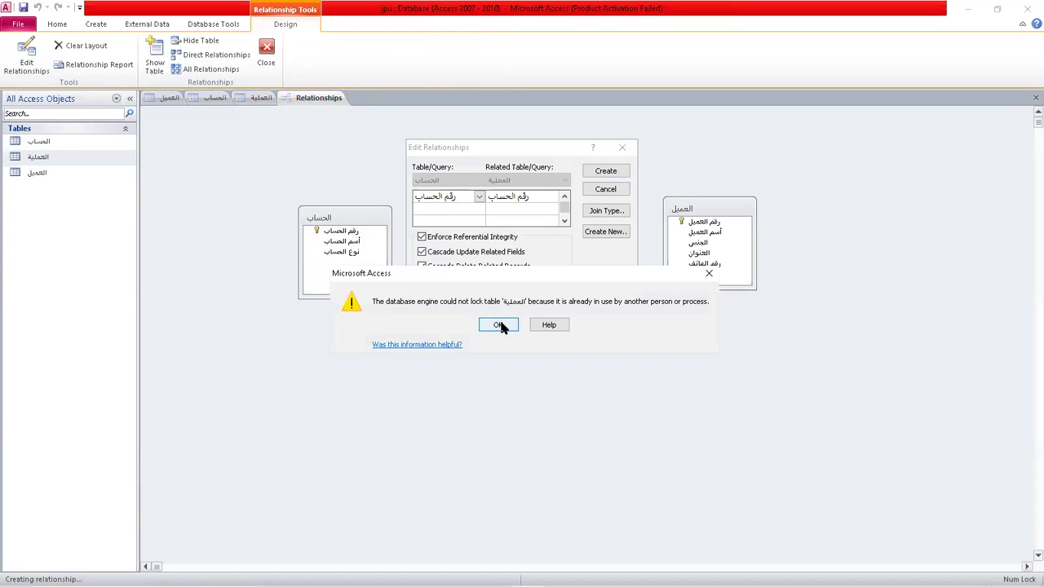
pyautogui.click(499, 325)
pyautogui.click(438, 238)
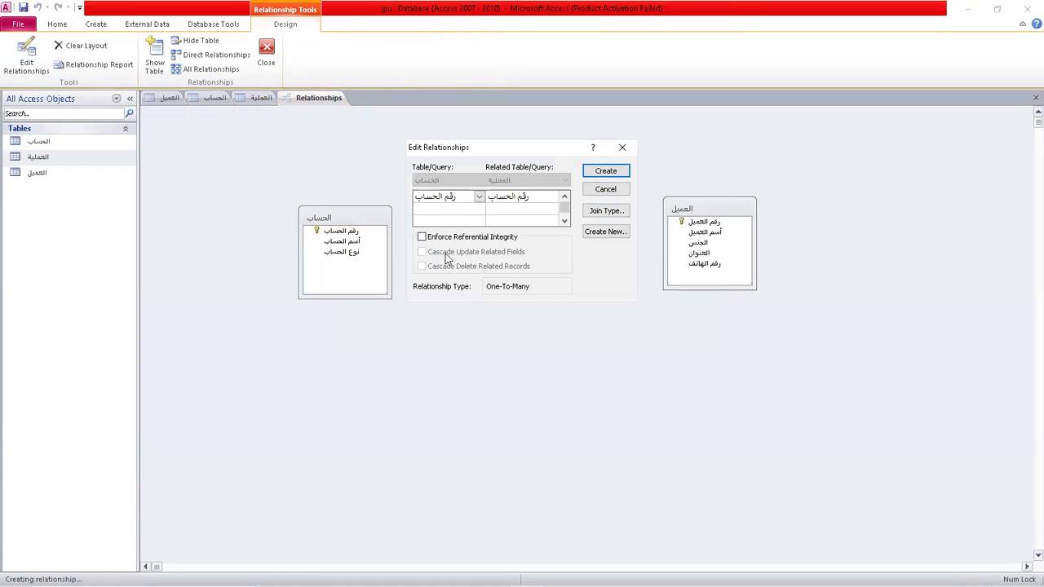
pyautogui.click(609, 177)
# Link رقم العميل from العملية to the العميل table.
pyautogui.moveTo(494, 229); pyautogui.dragTo(689, 226)
pyautogui.click(624, 170)
pyautogui.click(365, 178)
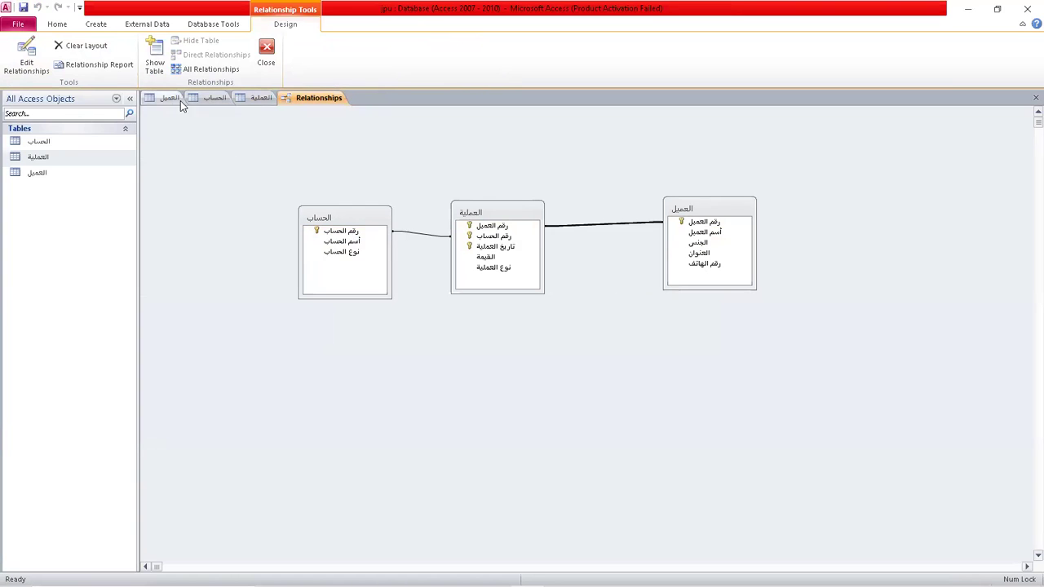
# Open العميل in Datasheet View and permanently delete its أسم العميل column.
pyautogui.click(171, 98)
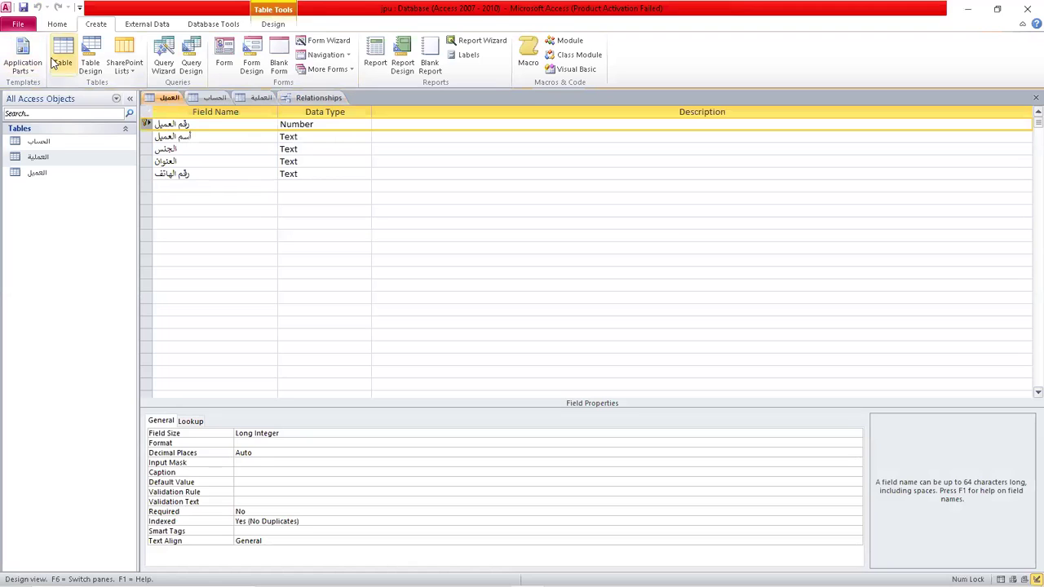
pyautogui.rightClick(171, 98)
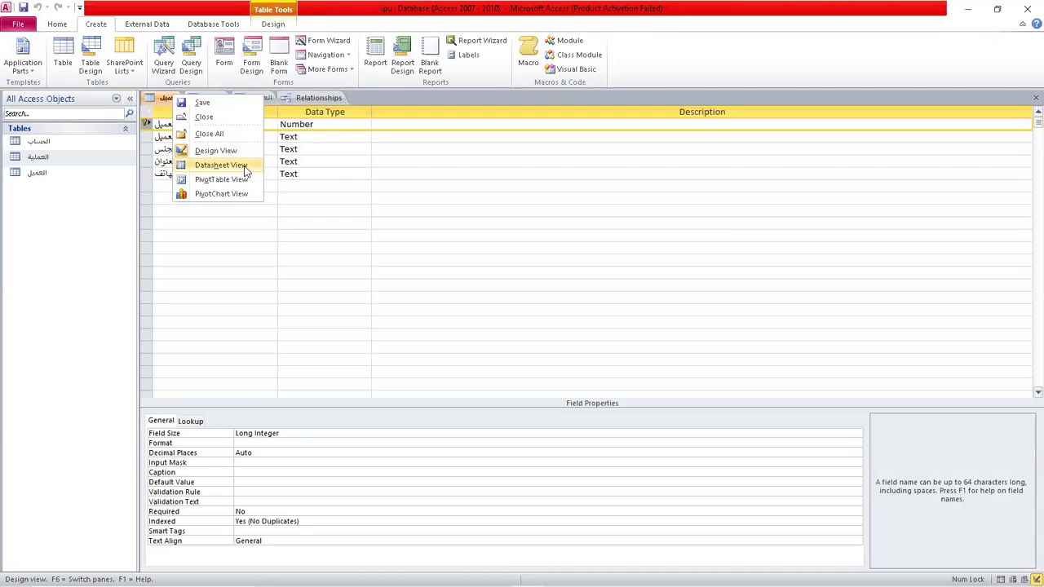
pyautogui.click(242, 166)
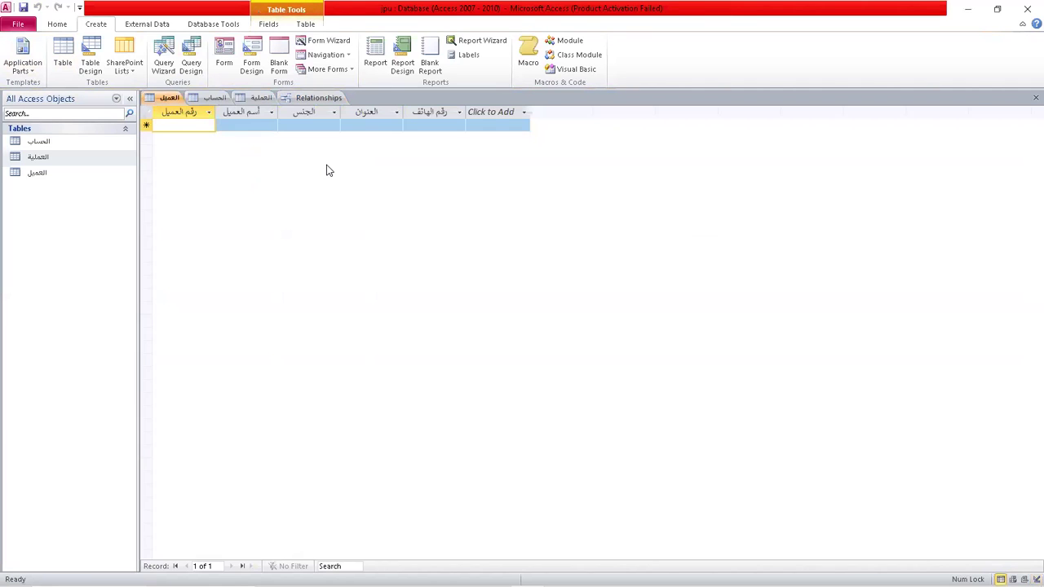
pyautogui.write('1')
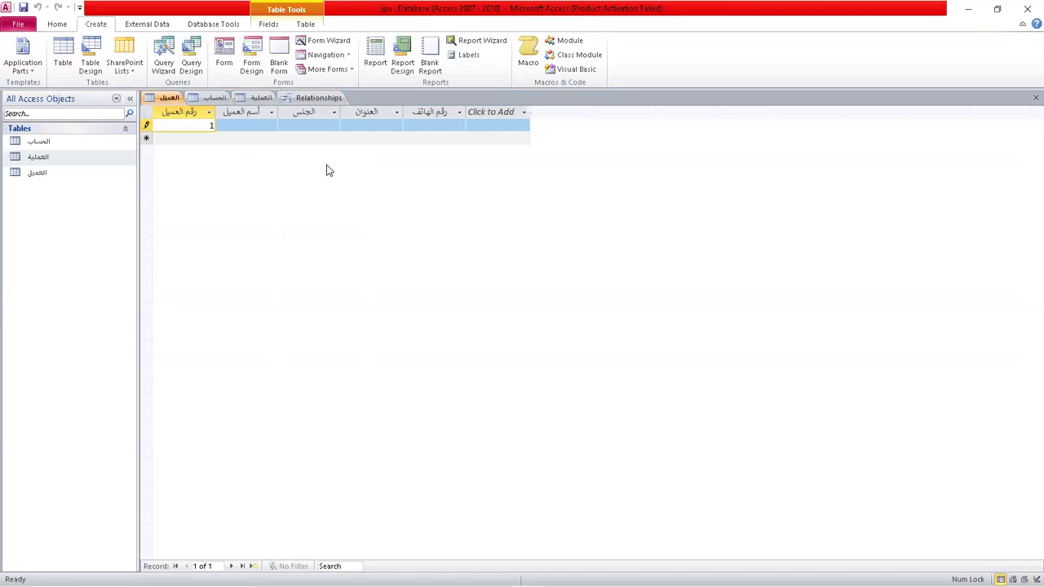
pyautogui.press('Tab')
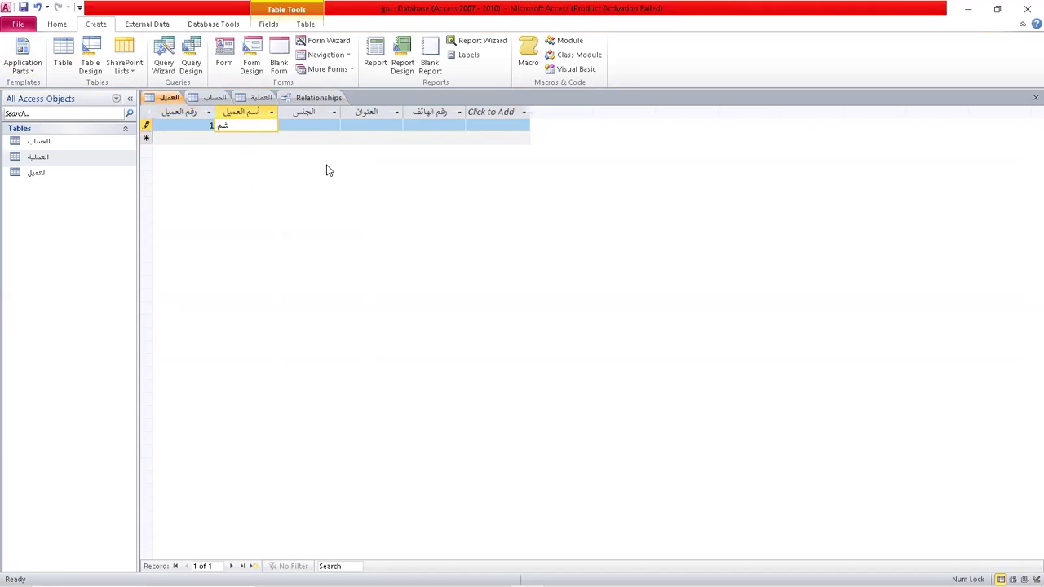
pyautogui.press('Tab')
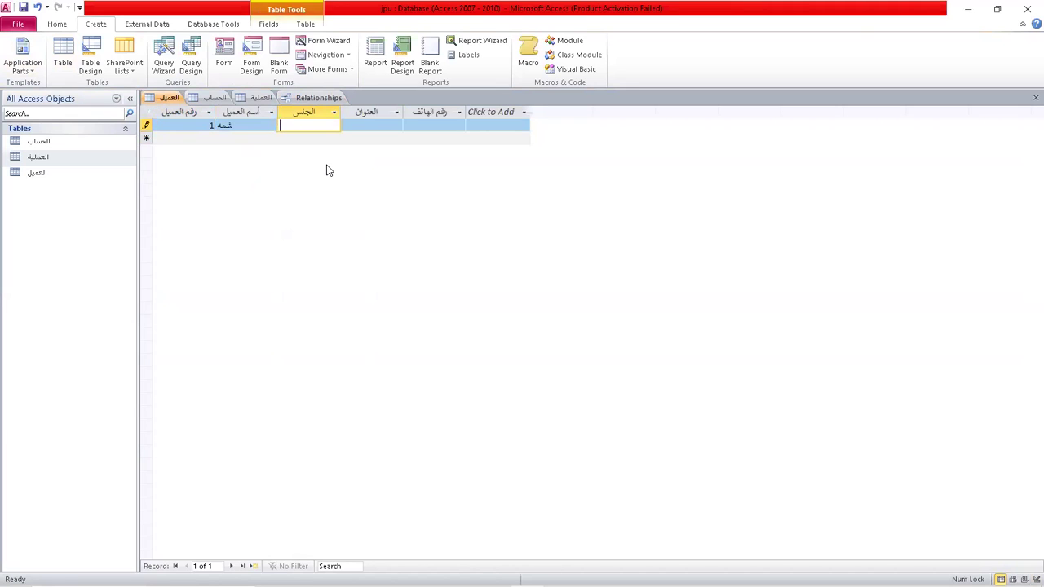
pyautogui.click(260, 113)
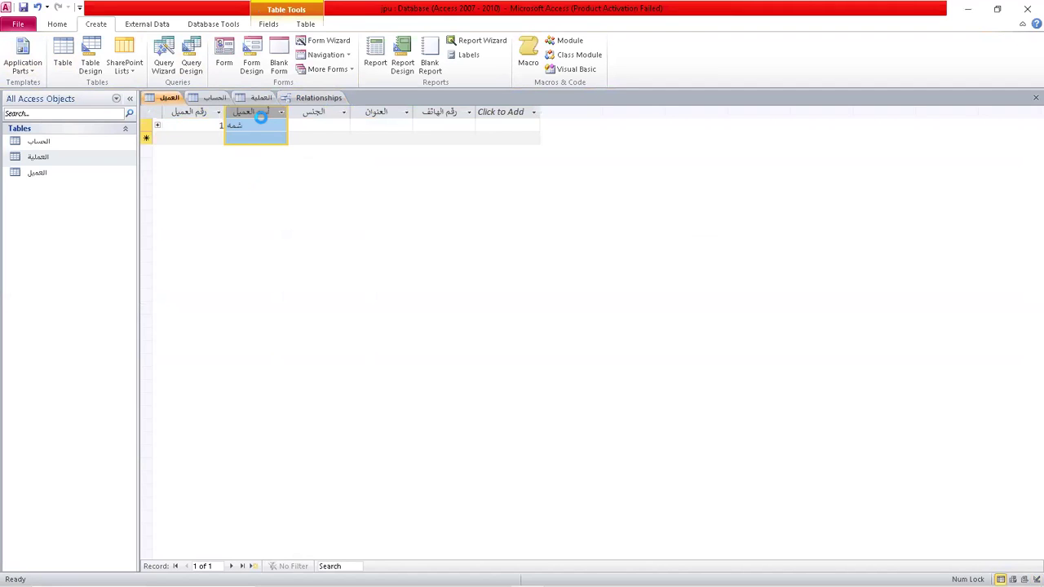
pyautogui.press('Delete')
pyautogui.click(498, 338)
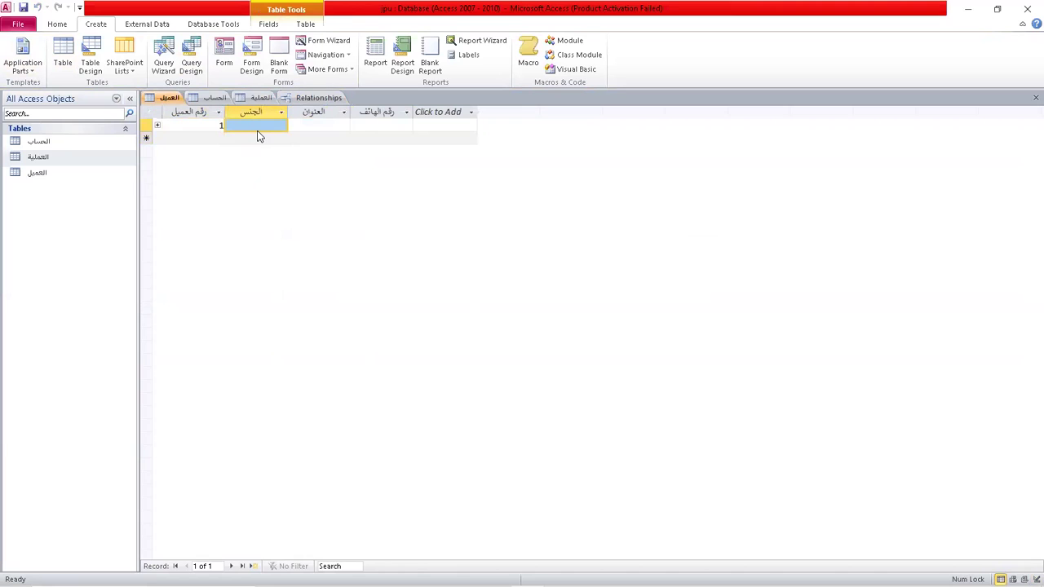
# Type test values into the trial record's الجنس and العنوان cells, then delete the whole record.
pyautogui.click(258, 129)
pyautogui.write('شم')
pyautogui.press('BackSpace')
pyautogui.press('BackSpace')
pyautogui.write('ali')
pyautogui.press('Tab')
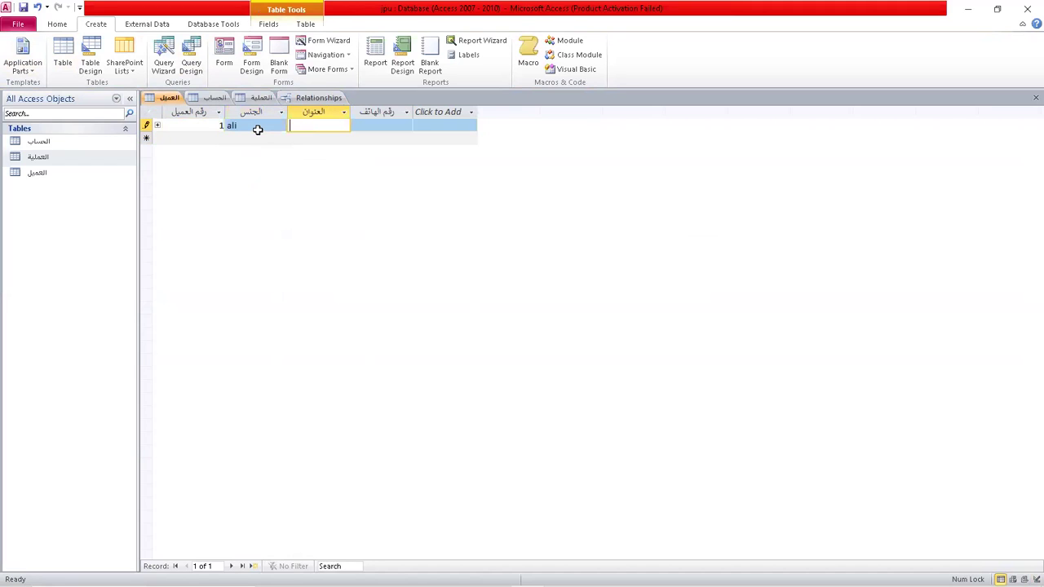
pyautogui.write('m')
pyautogui.click(147, 124)
pyautogui.press('Delete')
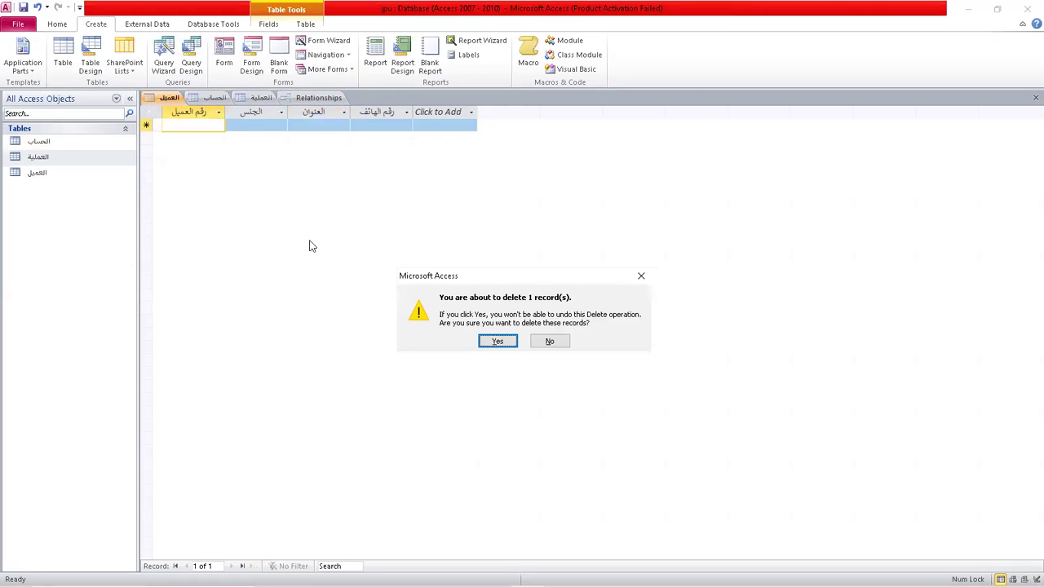
pyautogui.click(498, 341)
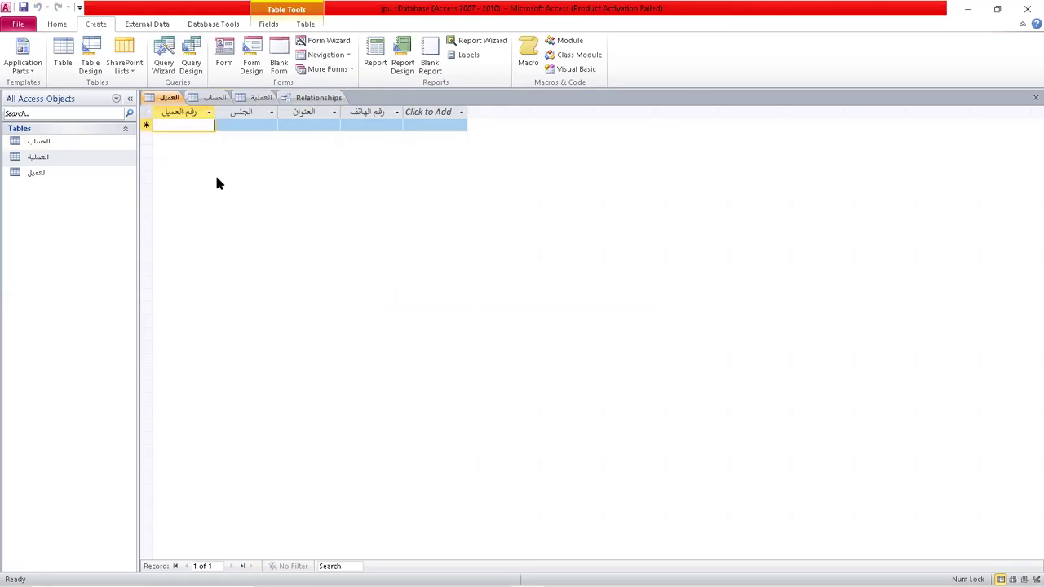
# Start another test record, discard it with Escape, and switch to the الحساب table.
pyautogui.write('1')
pyautogui.press('Tab')
pyautogui.write('ali')
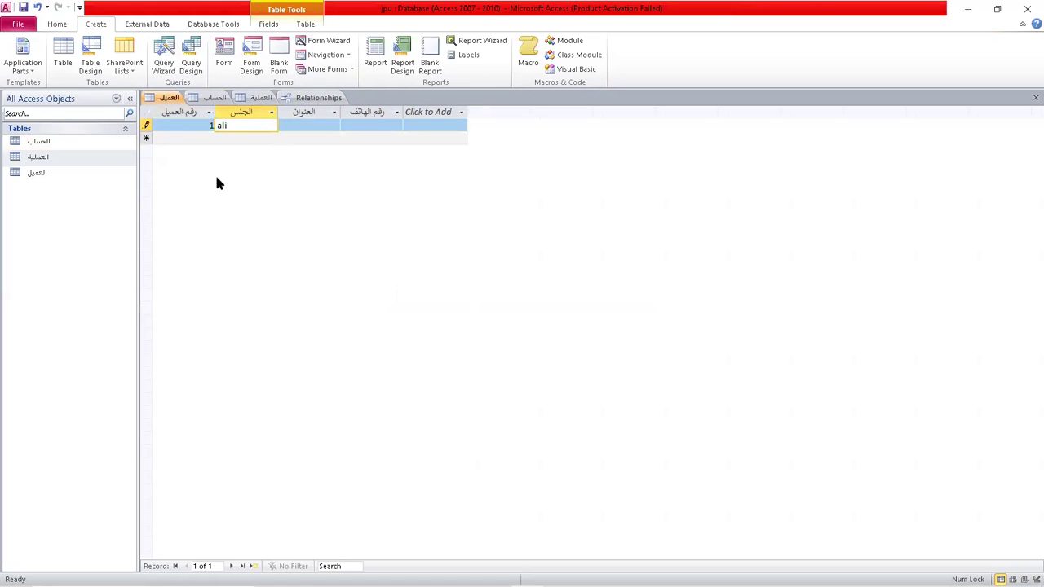
pyautogui.press('Escape')
pyautogui.press('Escape')
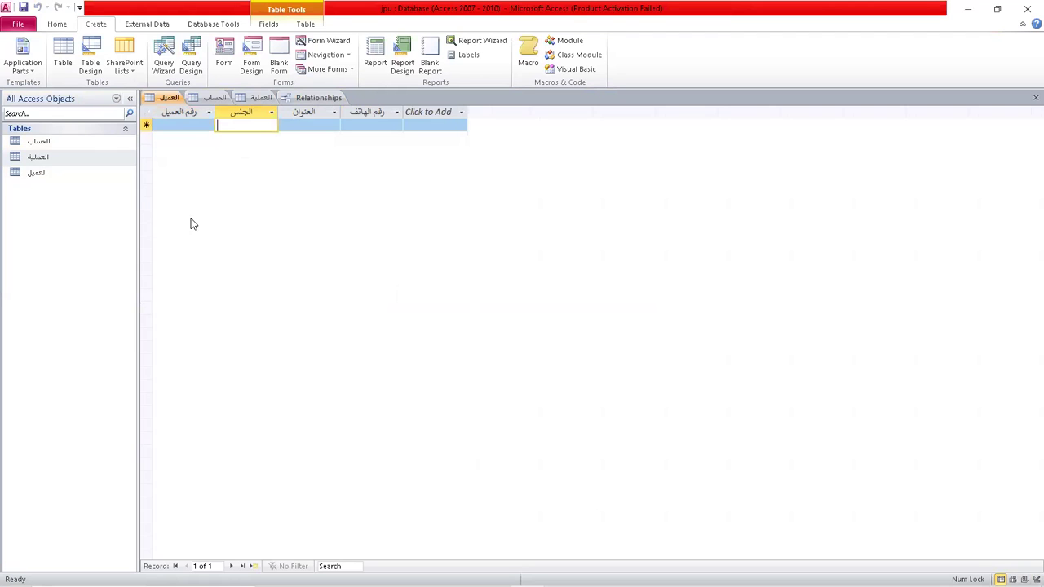
pyautogui.click(188, 101)
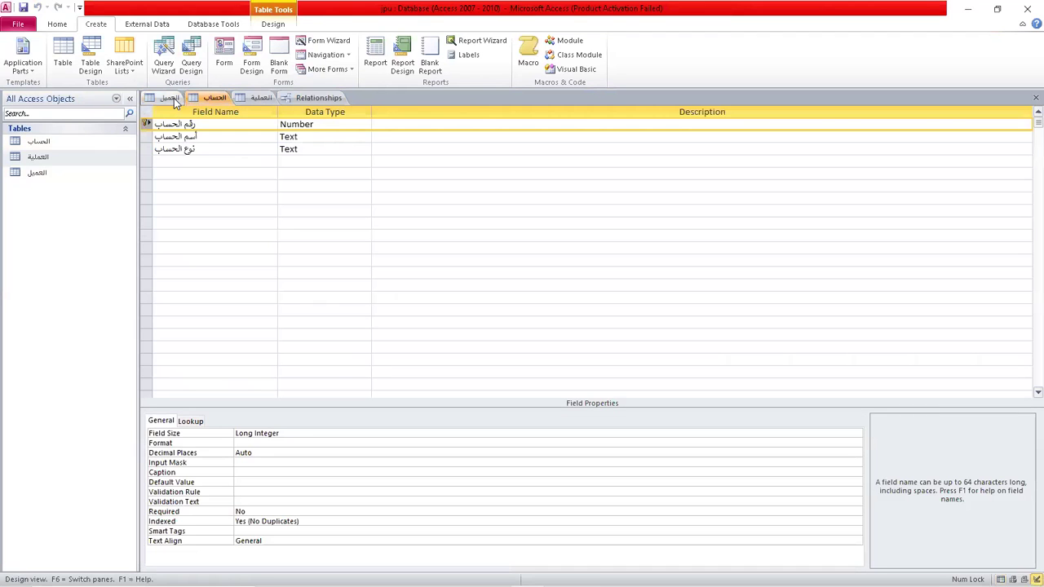
# Start a new table, then close all open objects without saving the relationships layout.
pyautogui.click(169, 99)
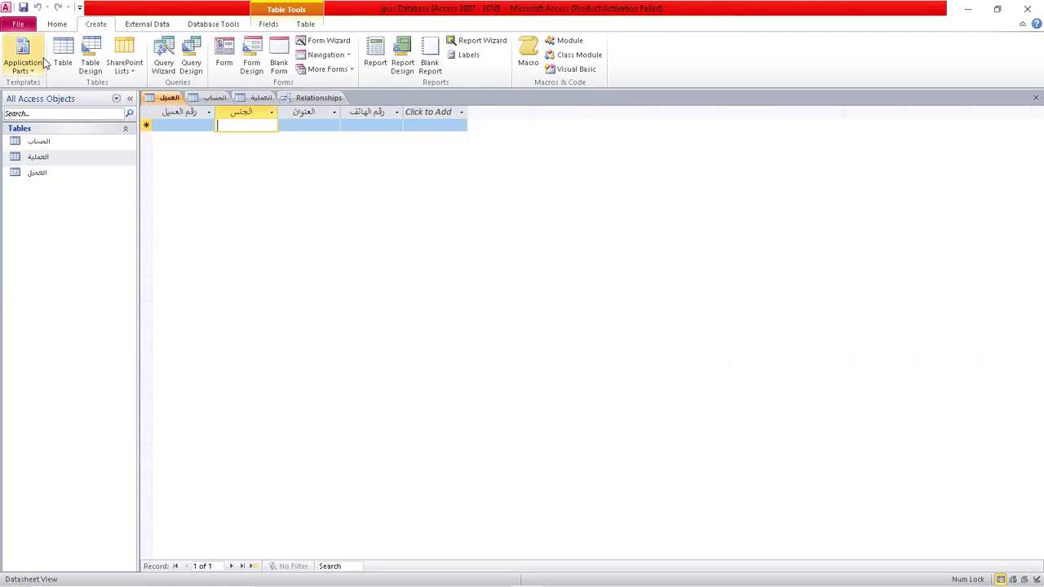
pyautogui.click(91, 66)
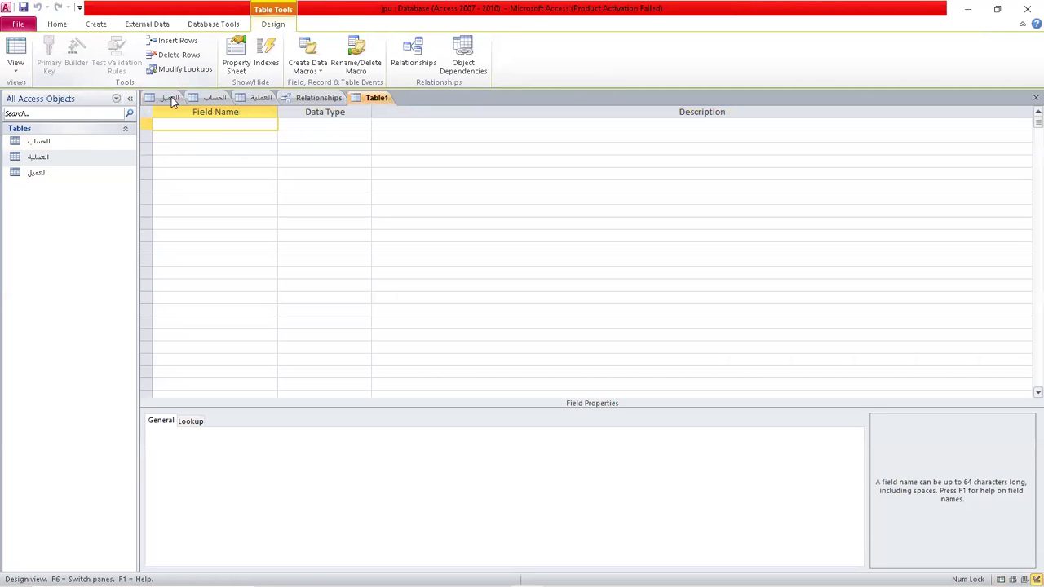
pyautogui.rightClick(369, 98)
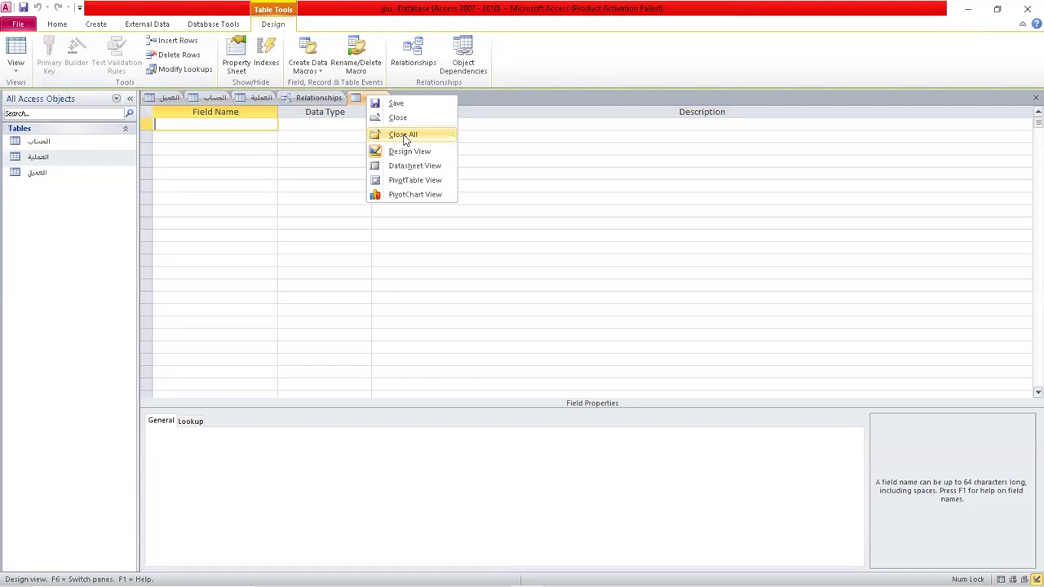
pyautogui.click(404, 136)
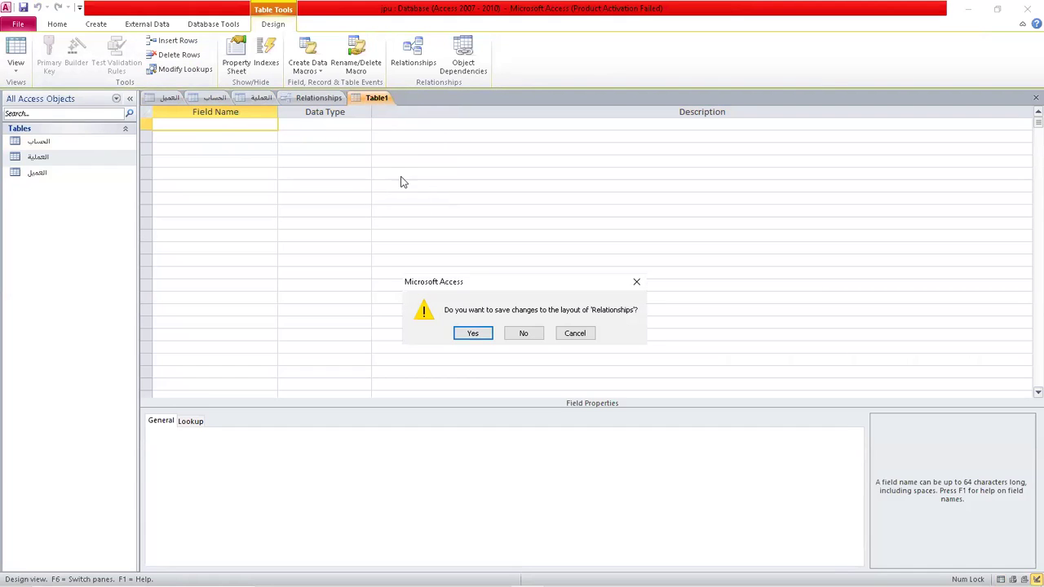
pyautogui.click(524, 333)
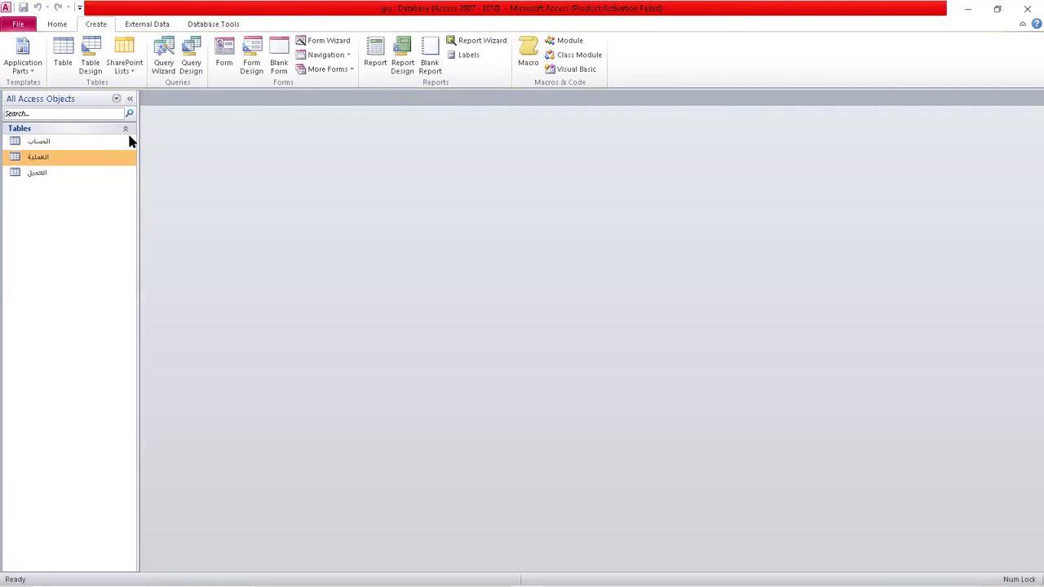
# Open الحساب, العميل and a new Table1, then close them all again.
pyautogui.doubleClick(54, 143)
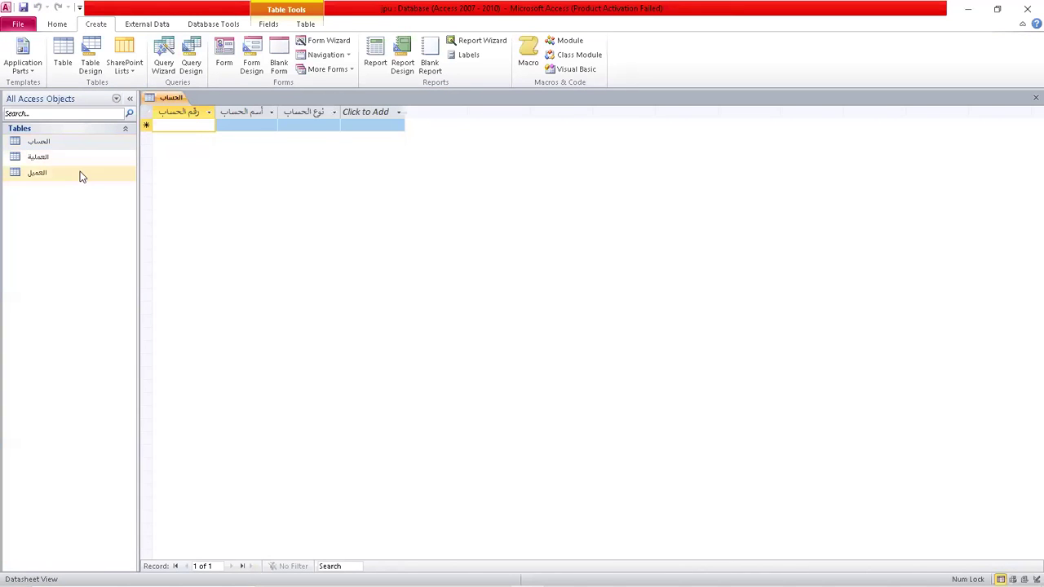
pyautogui.doubleClick(58, 175)
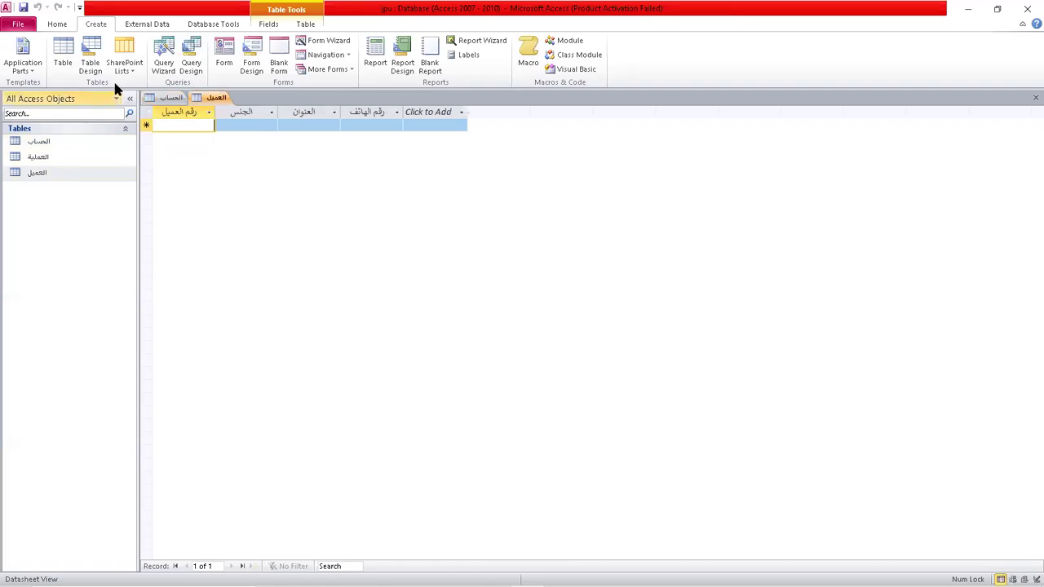
pyautogui.click(89, 65)
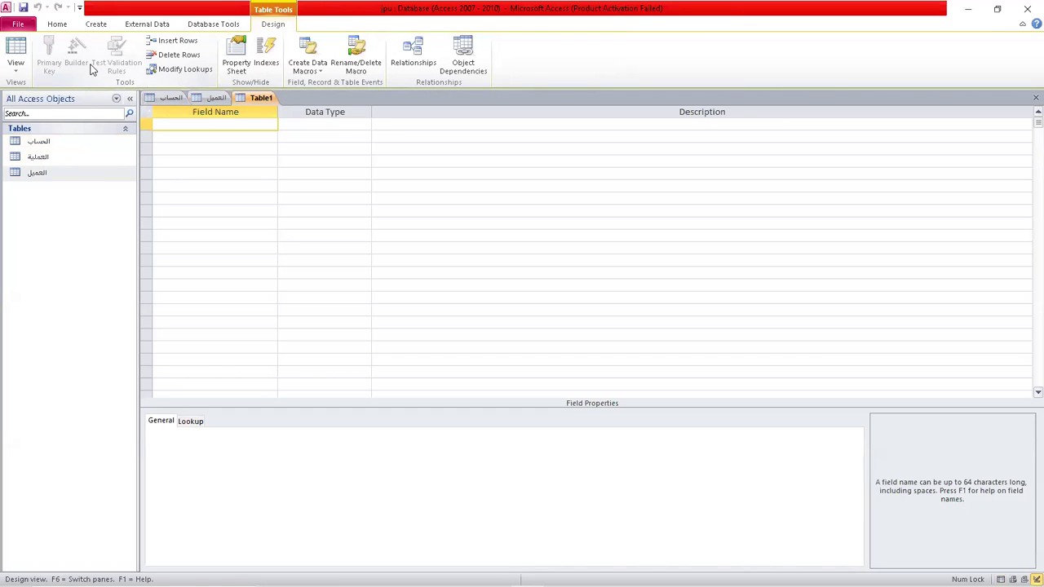
pyautogui.rightClick(262, 99)
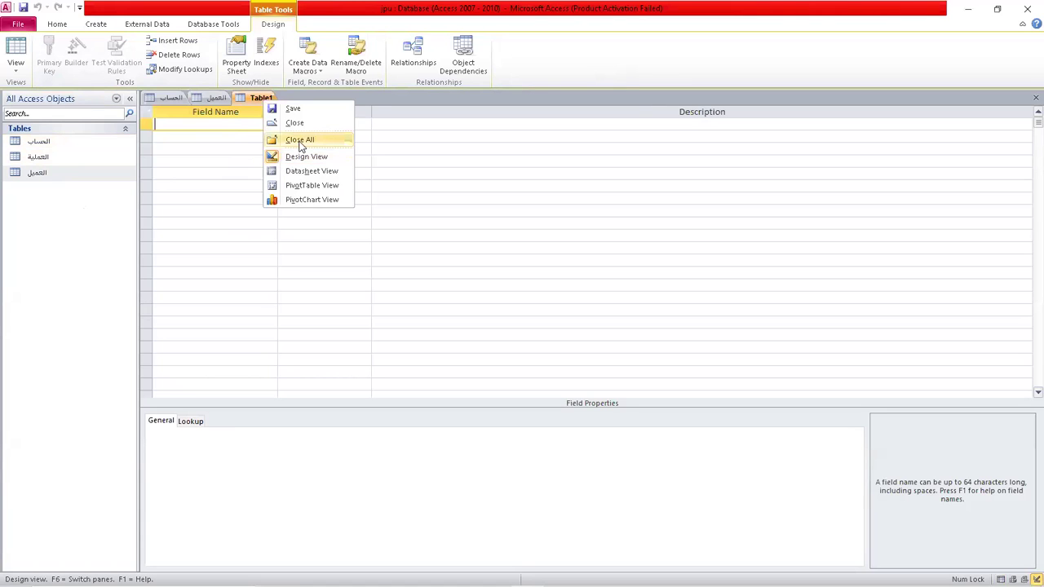
pyautogui.click(300, 141)
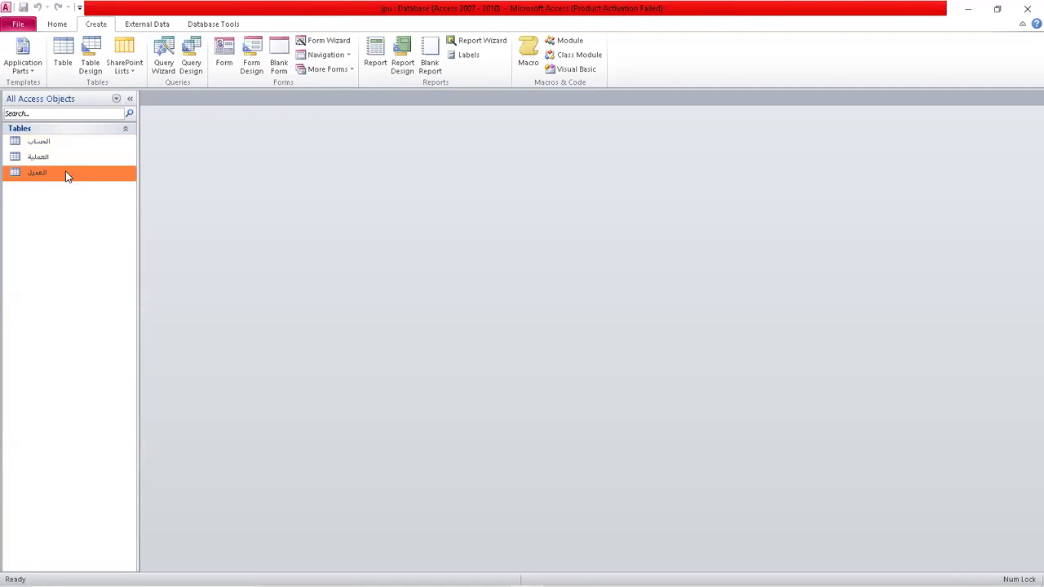
# Open the العميل table in Design View.
pyautogui.doubleClick(67, 175)
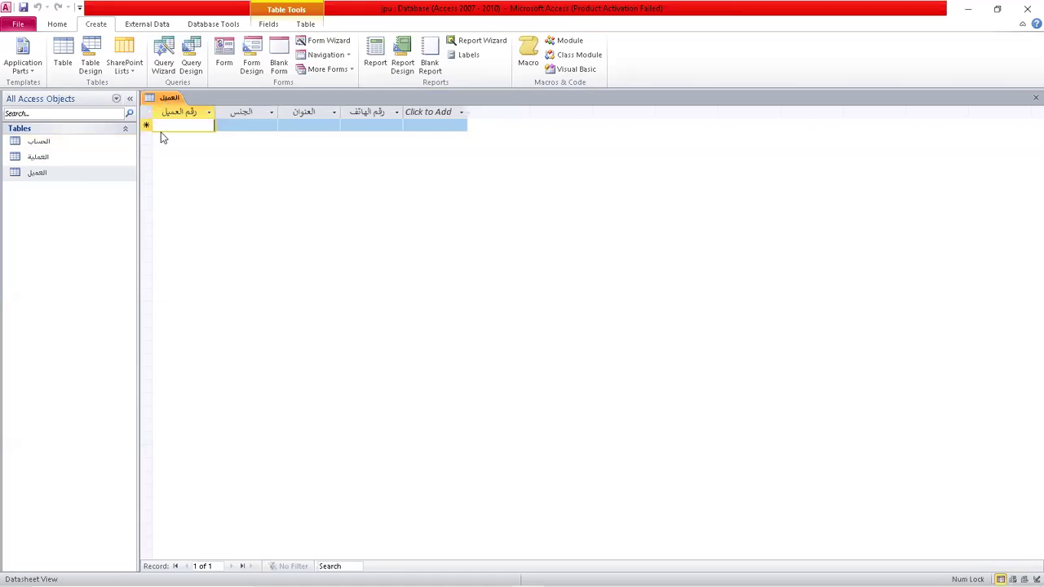
pyautogui.rightClick(168, 97)
pyautogui.click(201, 157)
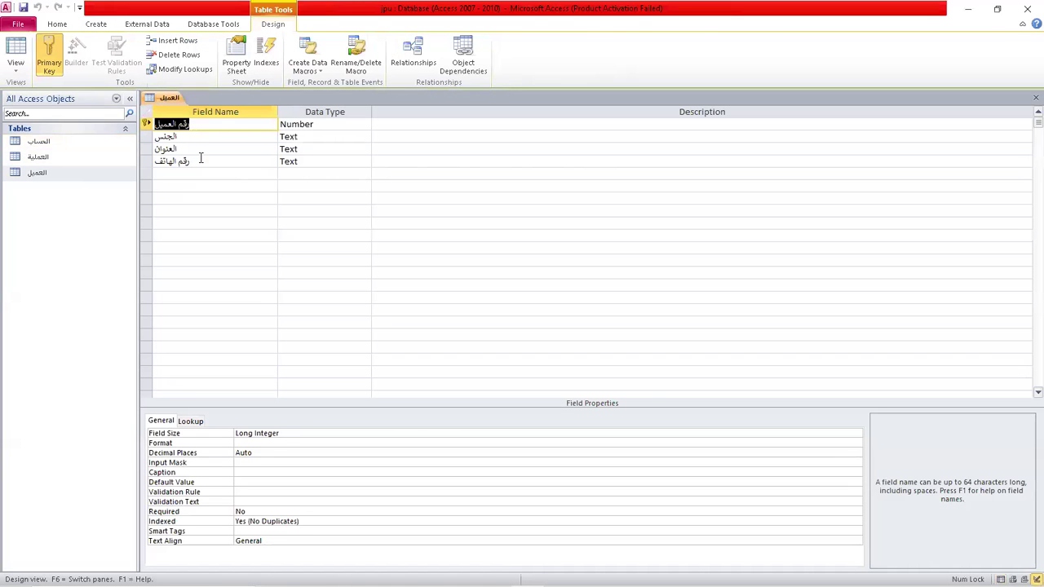
pyautogui.rightClick(146, 138)
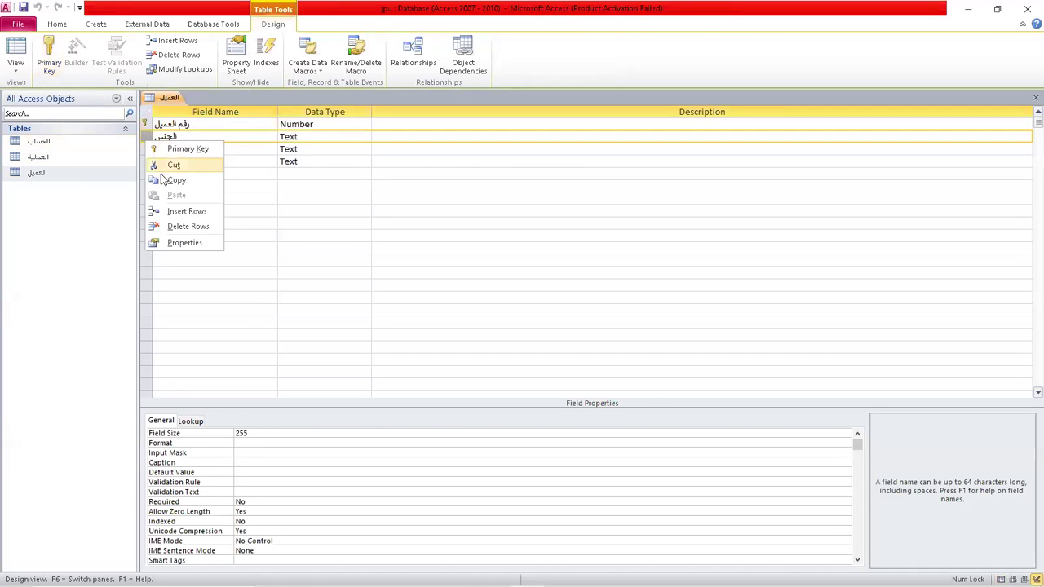
# Insert أسم العميل as a Text field in row 2 of العميل, then return to Datasheet View.
pyautogui.click(181, 210)
pyautogui.click(201, 137)
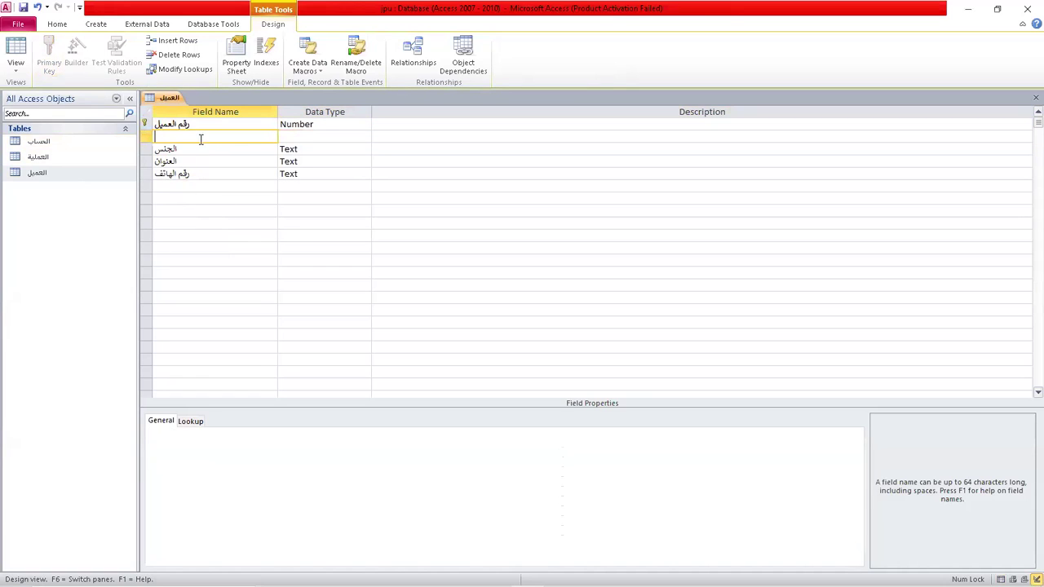
pyautogui.write('H')
pyautogui.press('BackSpace')
pyautogui.write('أسم العميل')
pyautogui.click(308, 137)
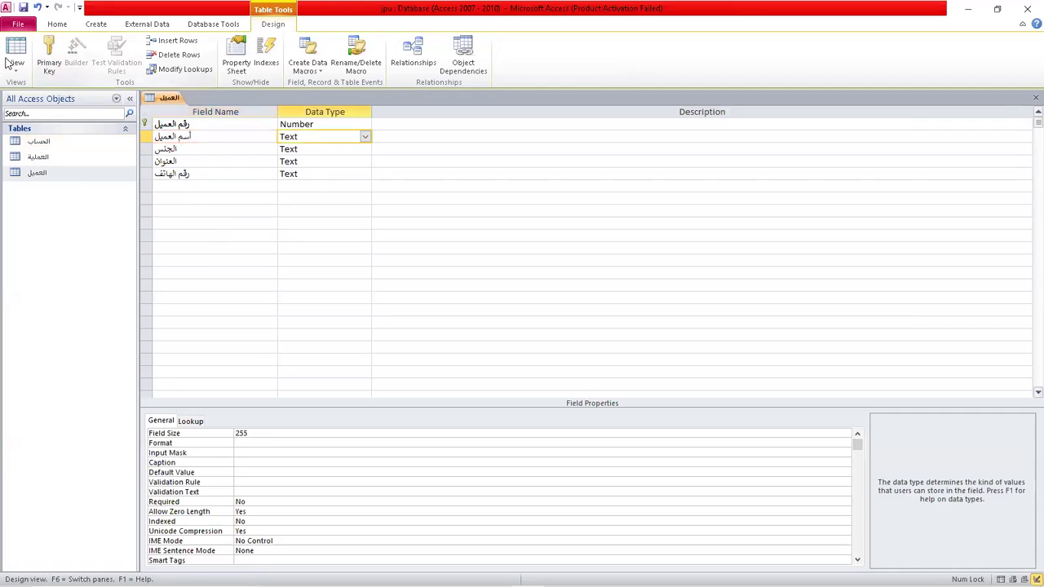
pyautogui.rightClick(168, 97)
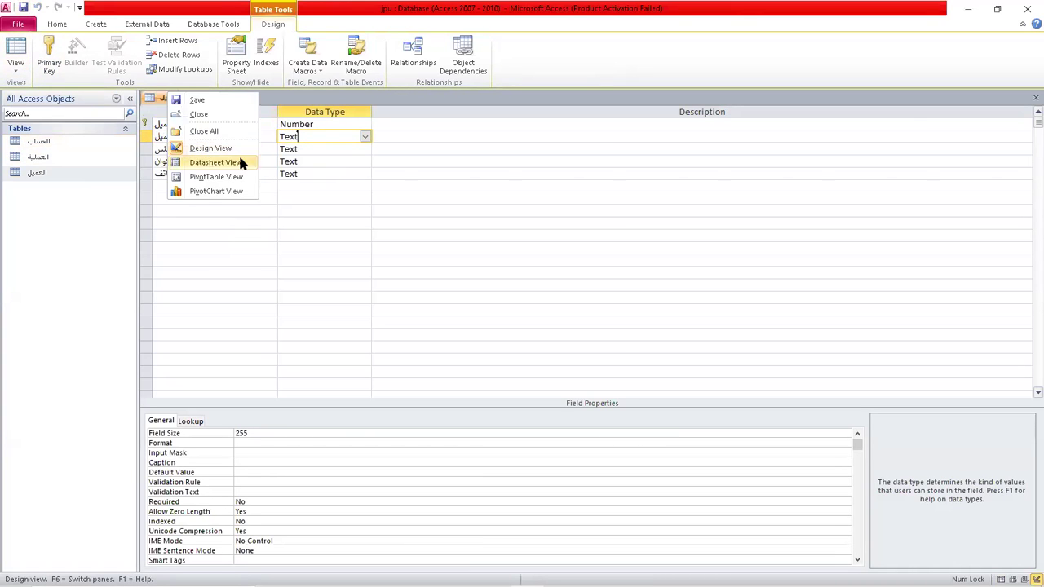
pyautogui.click(15, 51)
# Enter customer 1 with the customer's name, gender m, address amman and phone number.
pyautogui.write('1')
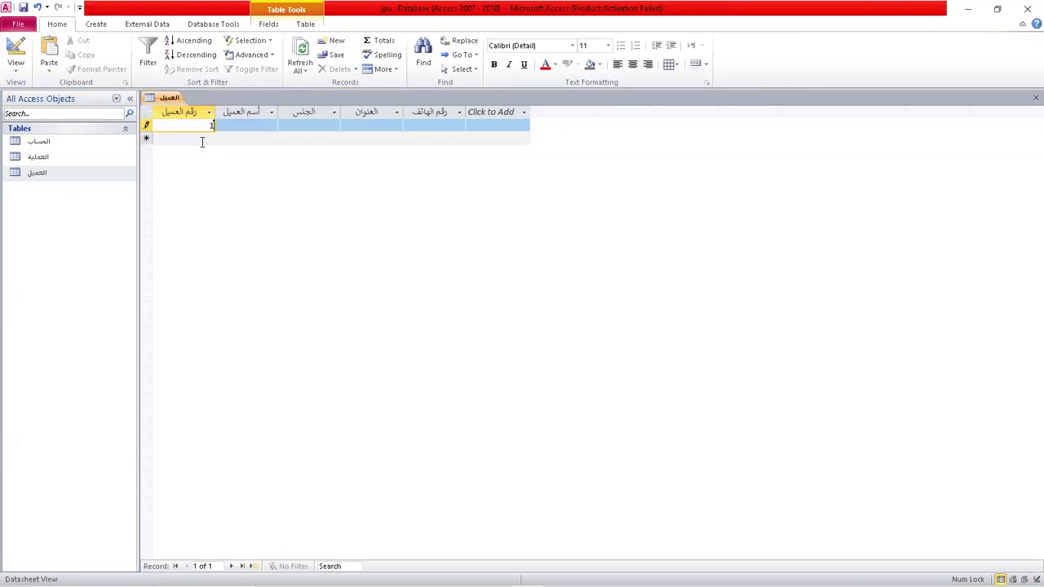
pyautogui.press('Tab')
pyautogui.write('ali')
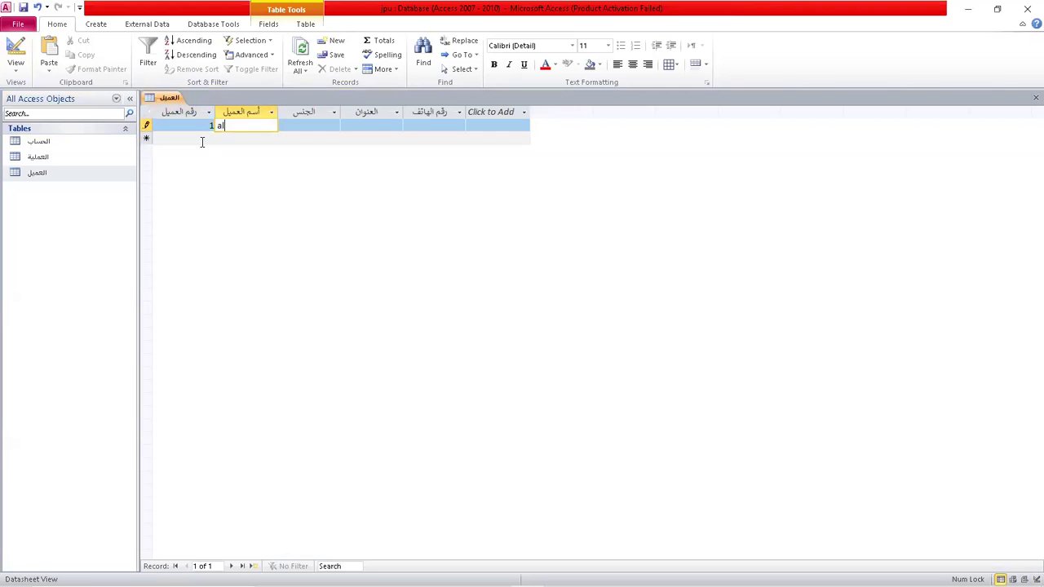
pyautogui.press('Tab')
pyautogui.write('m')
pyautogui.press('Tab')
pyautogui.write('amman')
pyautogui.press('Tab')
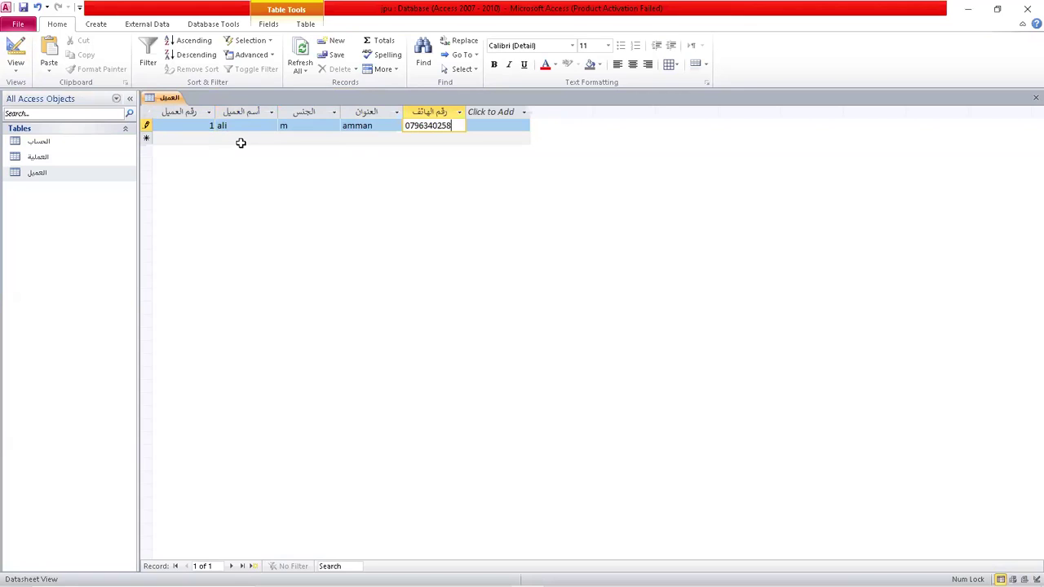
pyautogui.press('Tab')
# Add the second customer with the customer's name, gender f, address amman and phone number.
pyautogui.press('Tab')
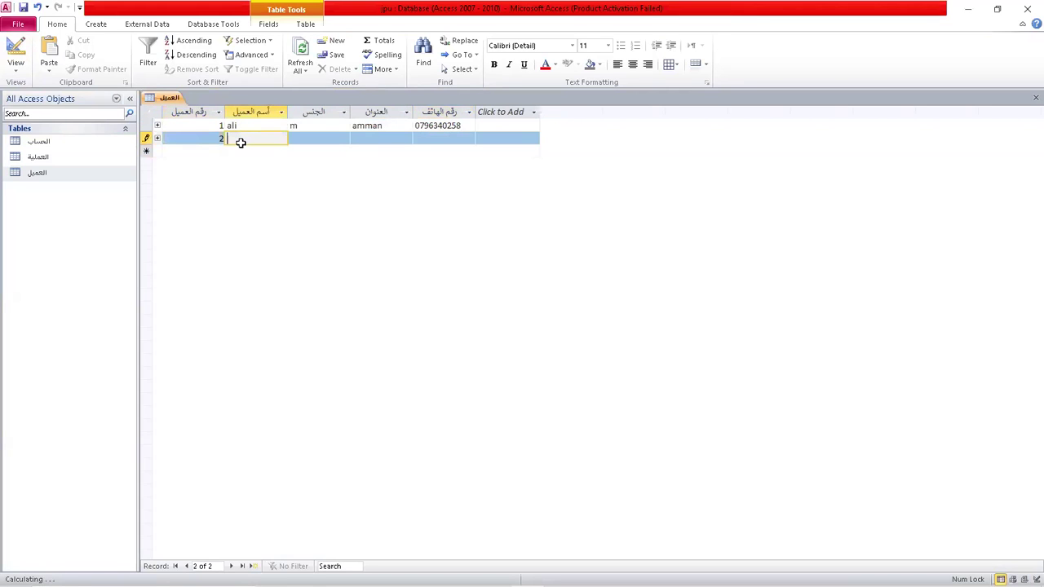
pyautogui.press('Tab')
pyautogui.press('Tab')
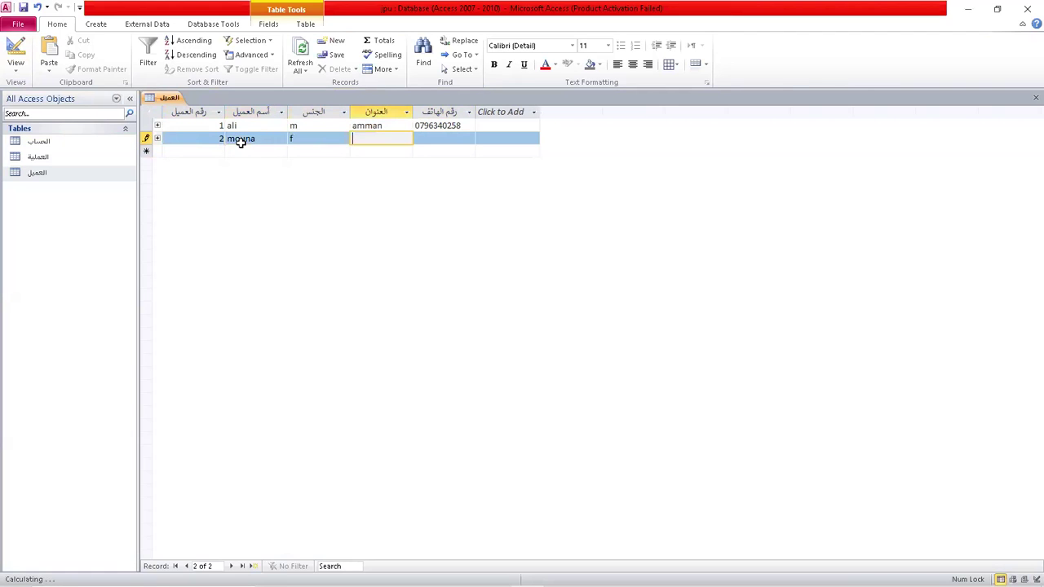
pyautogui.press('Tab')
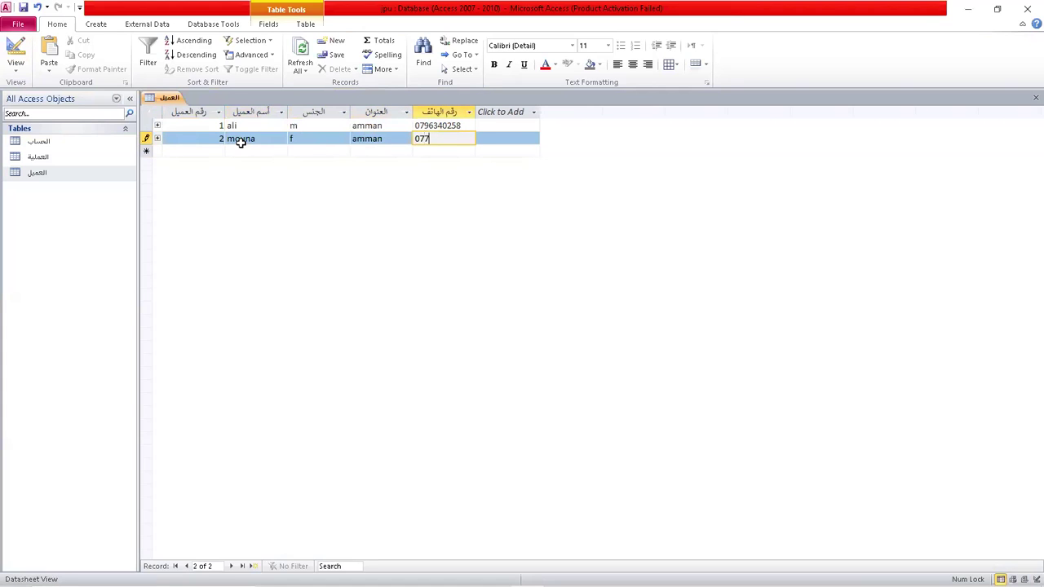
pyautogui.press('Tab')
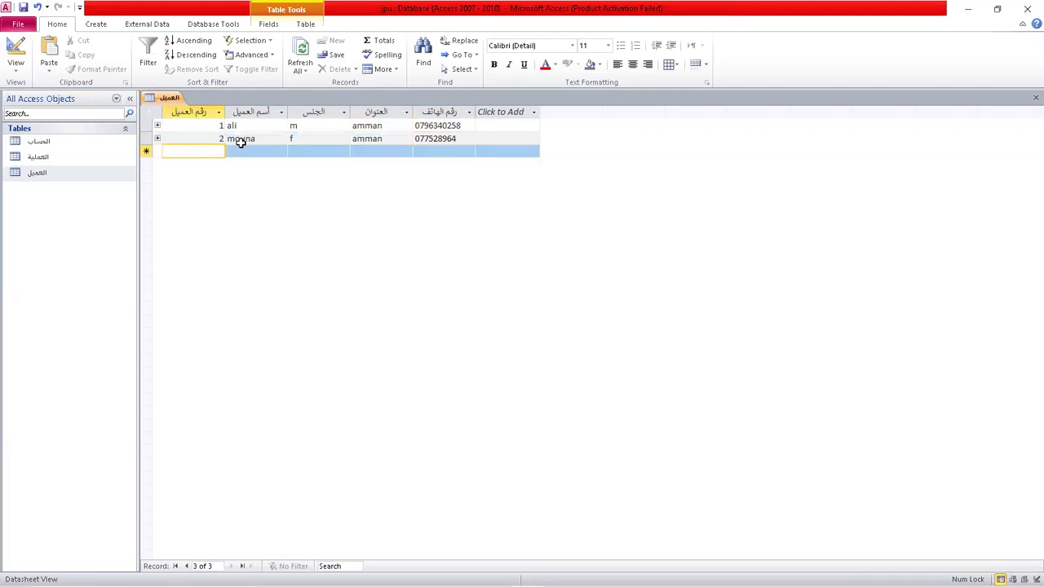
# Add the third customer with the customer's name, gender m, address zarqa and phone number.
pyautogui.write('mosa')
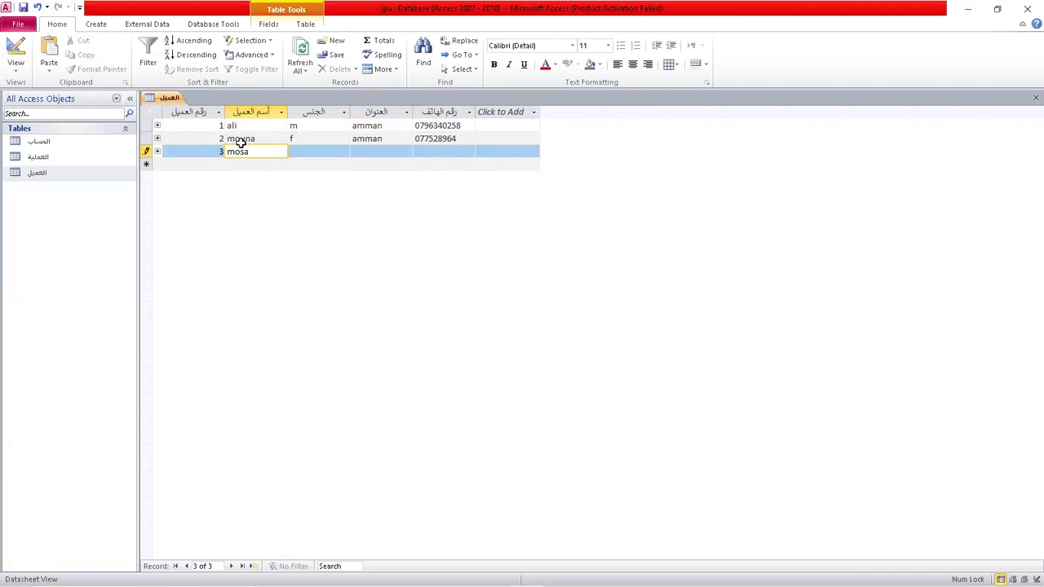
pyautogui.press('Tab')
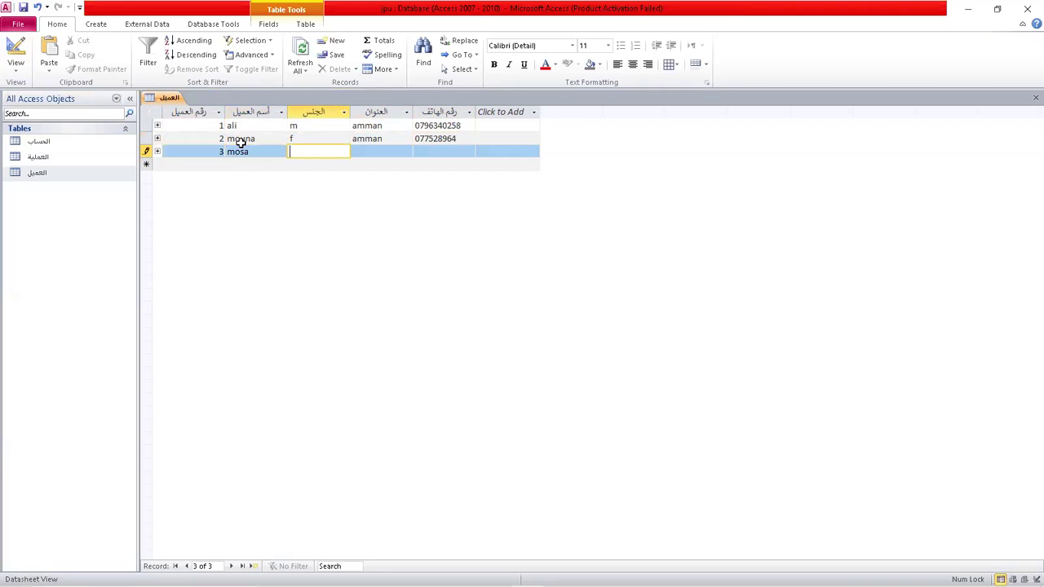
pyautogui.write('m')
pyautogui.press('Tab')
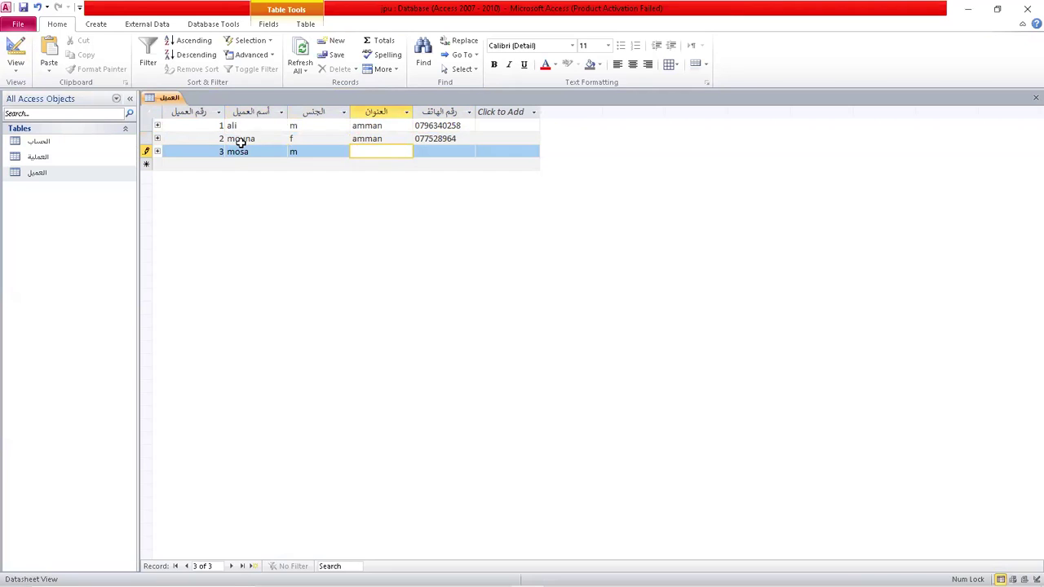
pyautogui.write('zarqa')
pyautogui.press('Tab')
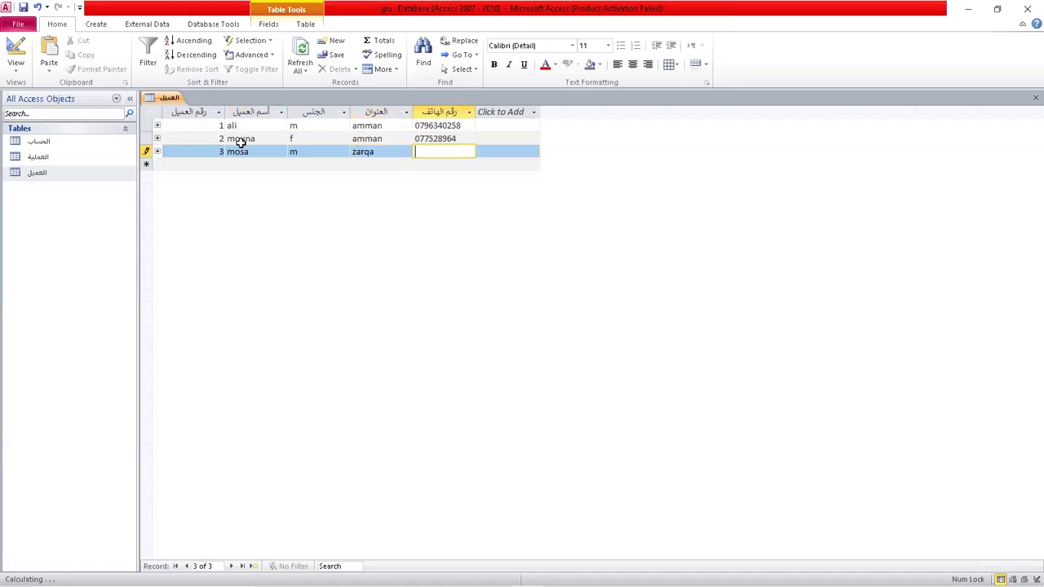
pyautogui.write('07778523')
pyautogui.press('Tab')
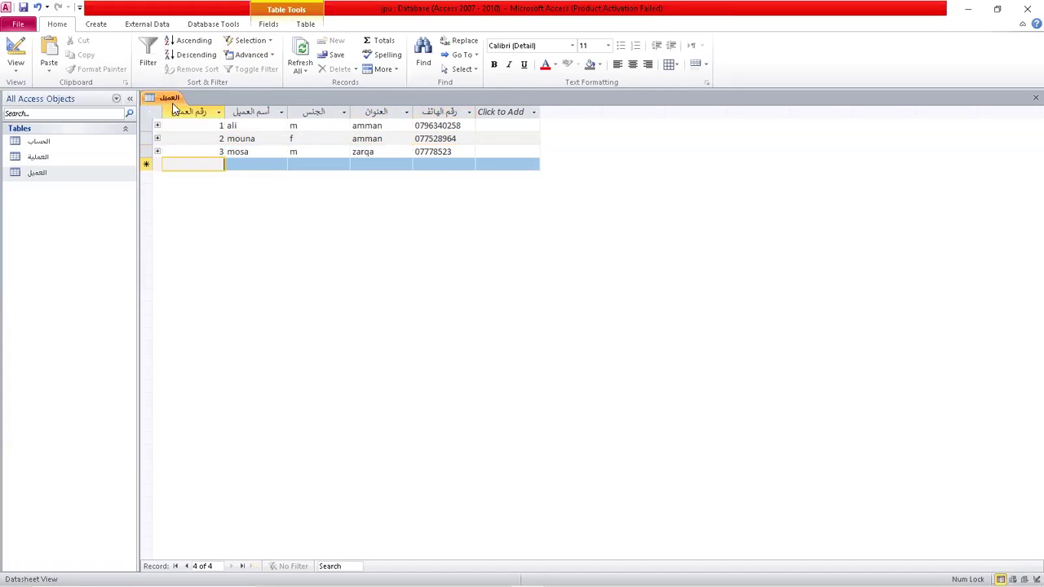
pyautogui.click(45, 144)
pyautogui.click(51, 148)
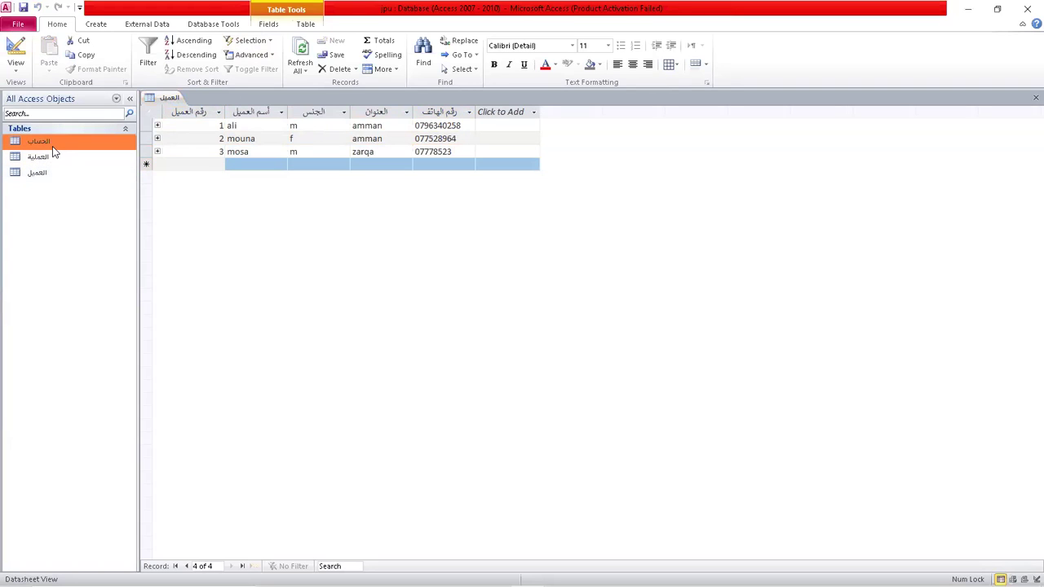
# Open the الحساب table and enter account 101 named saving with type s101.
pyautogui.doubleClick(52, 146)
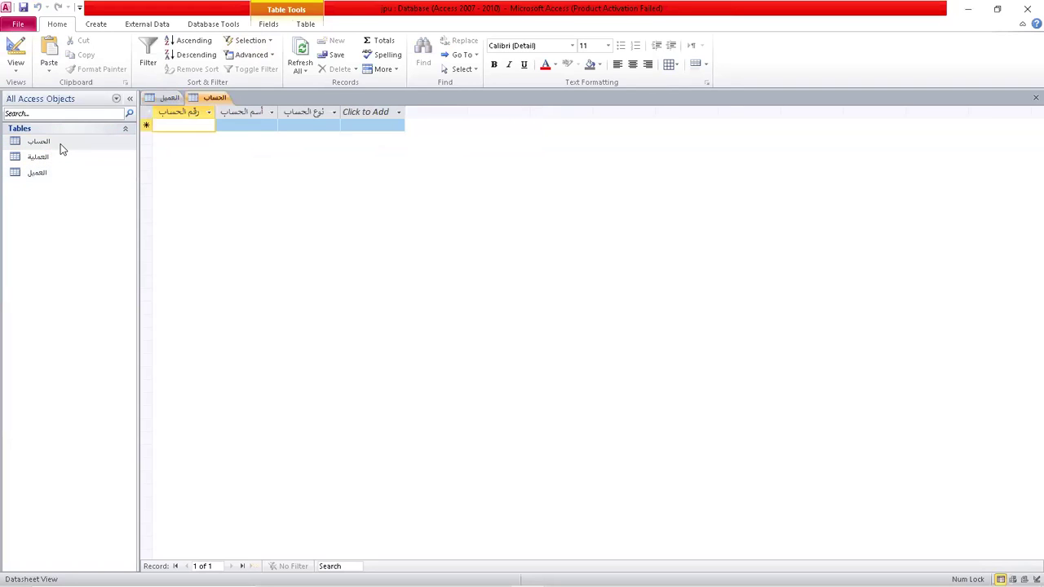
pyautogui.write('101')
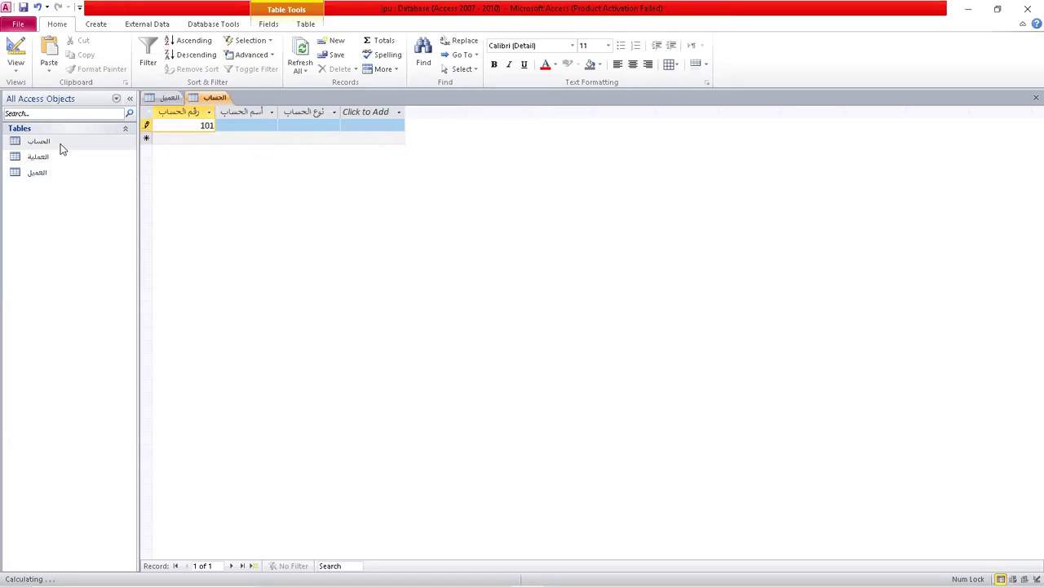
pyautogui.press('Tab')
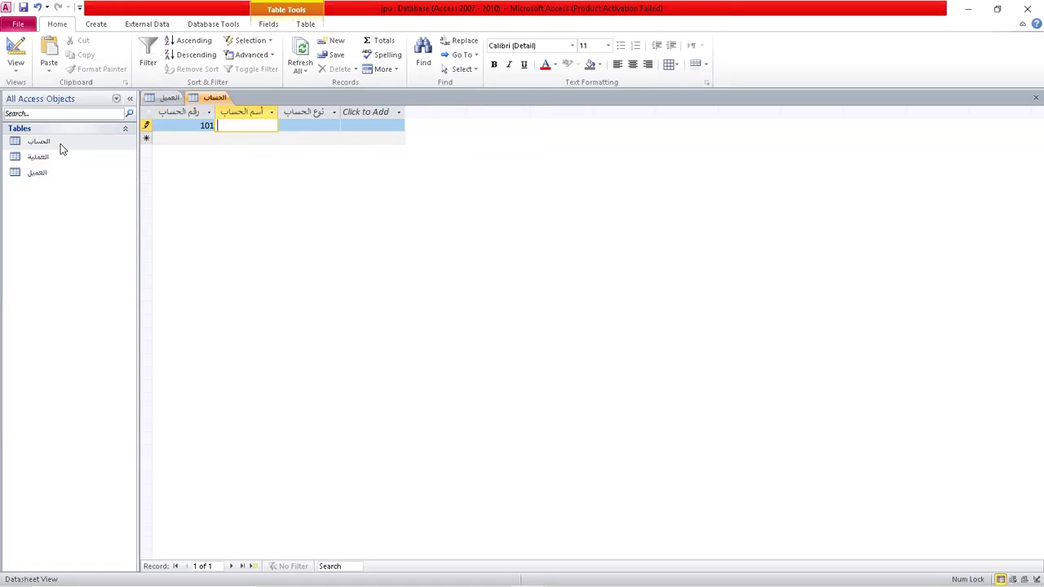
pyautogui.write('saving')
pyautogui.press('Tab')
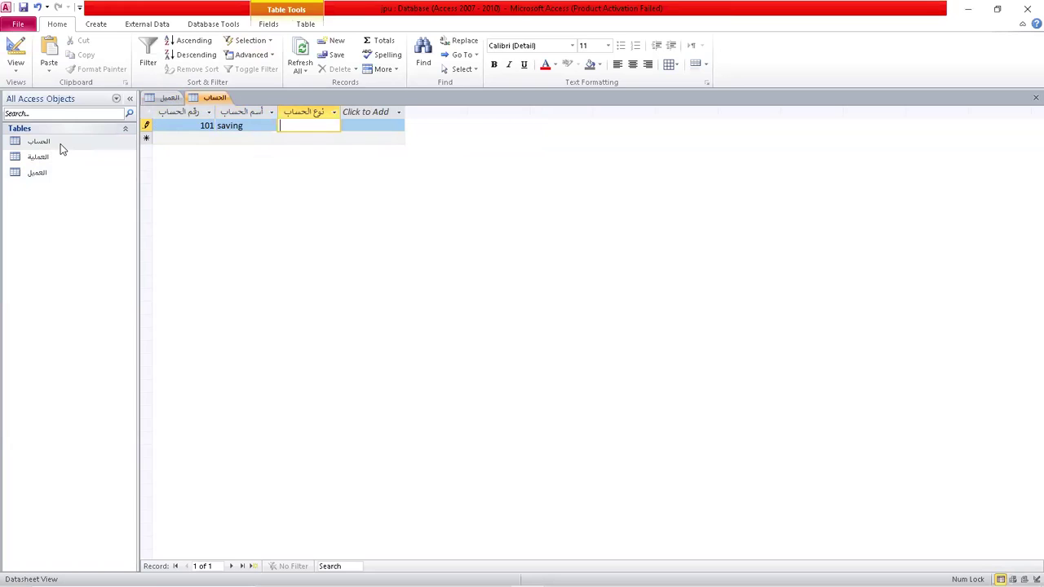
pyautogui.write('s101')
pyautogui.press('Tab')
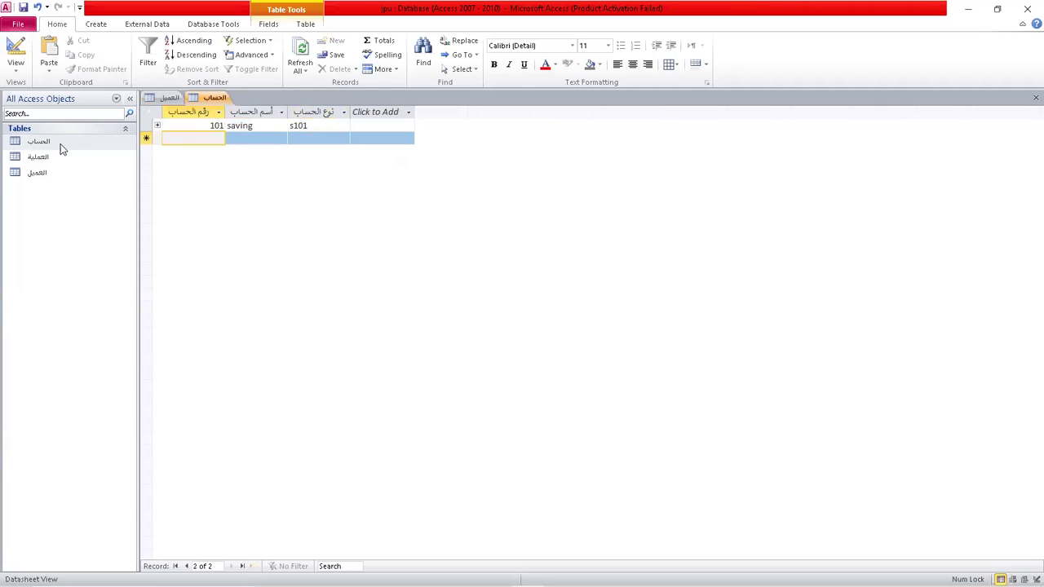
# Add account 102 named emp with type e101.
pyautogui.write('102')
pyautogui.press('Tab')
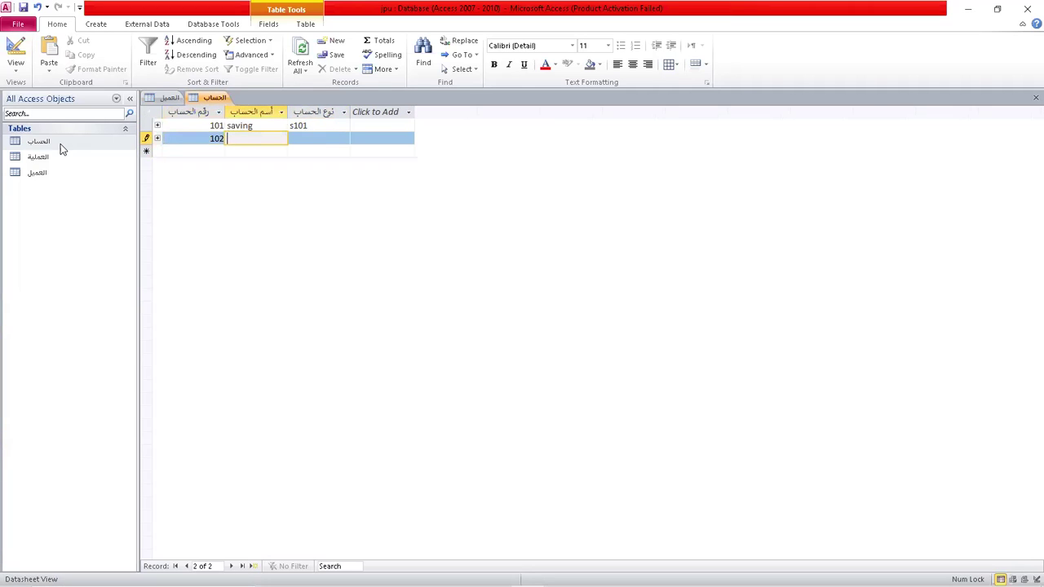
pyautogui.write('m')
pyautogui.press('BackSpace')
pyautogui.write('emp')
pyautogui.press('Tab')
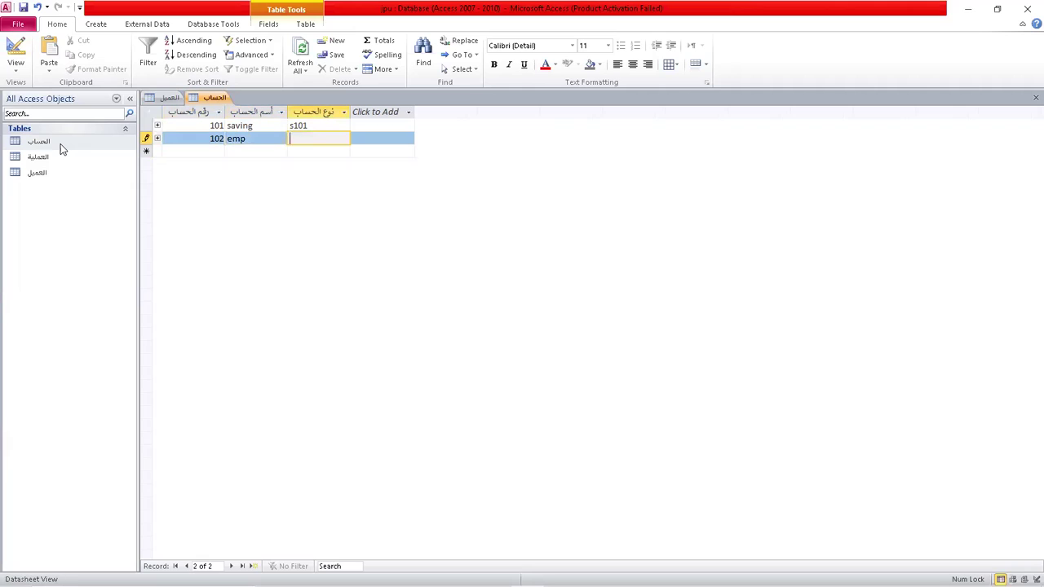
pyautogui.write('e101')
pyautogui.press('Tab')
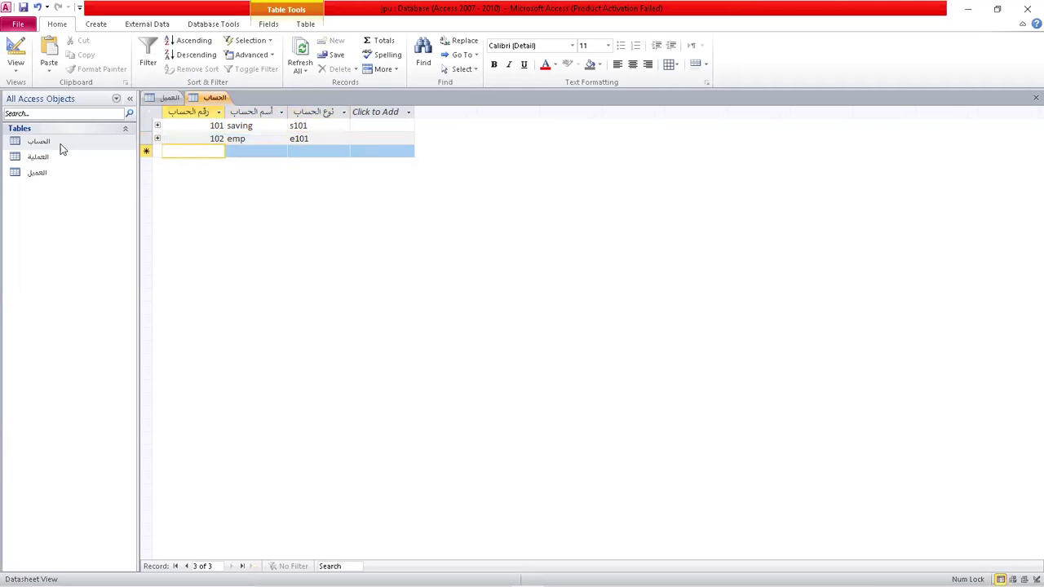
pyautogui.click(59, 156)
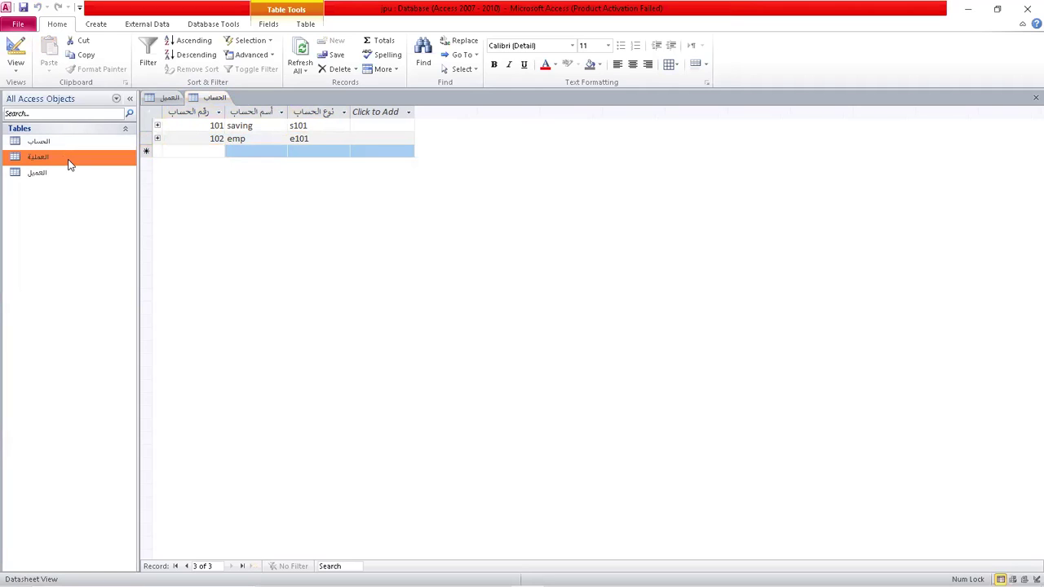
# Open the العملية table, view its relationships with الحساب and العميل, then return to its datasheet.
pyautogui.doubleClick(69, 163)
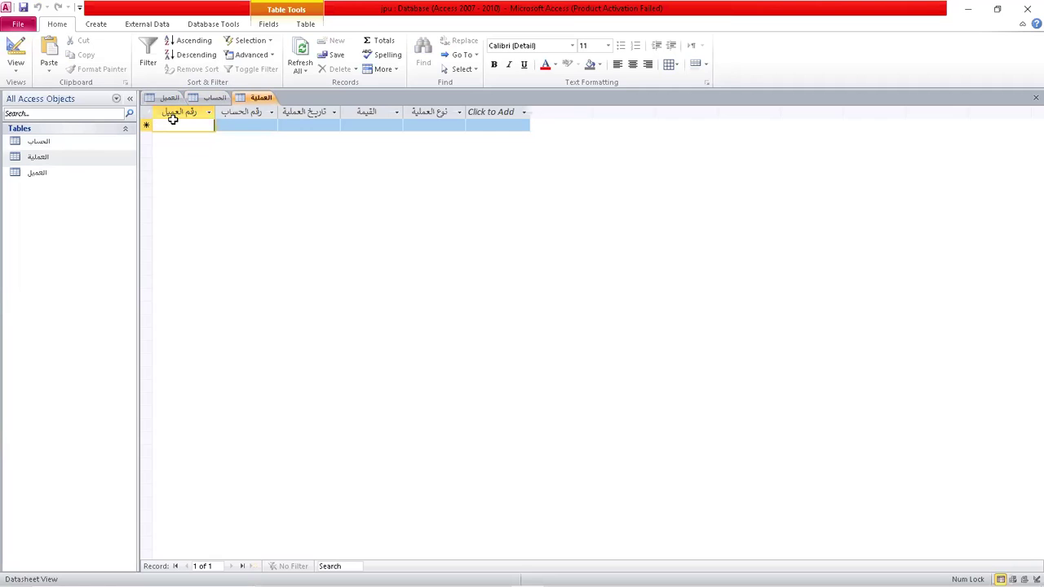
pyautogui.click(306, 25)
pyautogui.click(278, 55)
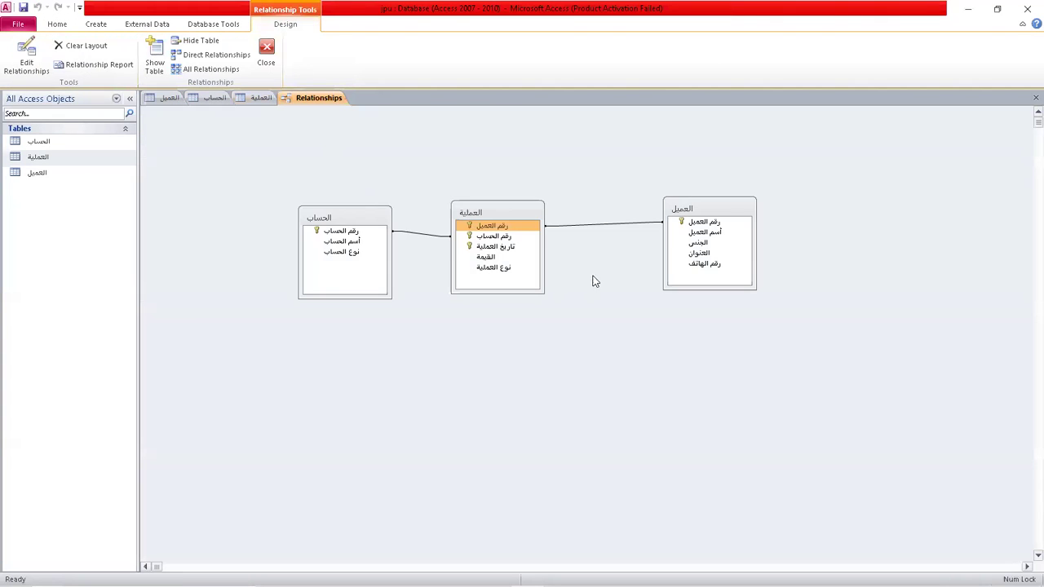
pyautogui.click(494, 227)
pyautogui.click(250, 96)
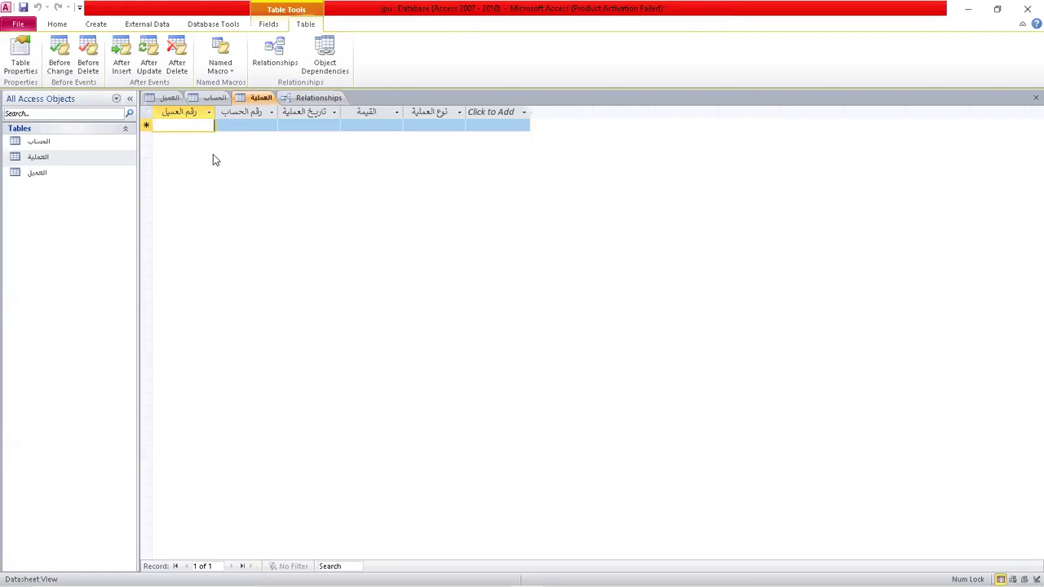
# Add a transaction: customer 1, account 101, date 4/6/2020, amount 100, type d.
pyautogui.write('1')
pyautogui.press('Tab')
pyautogui.write('101')
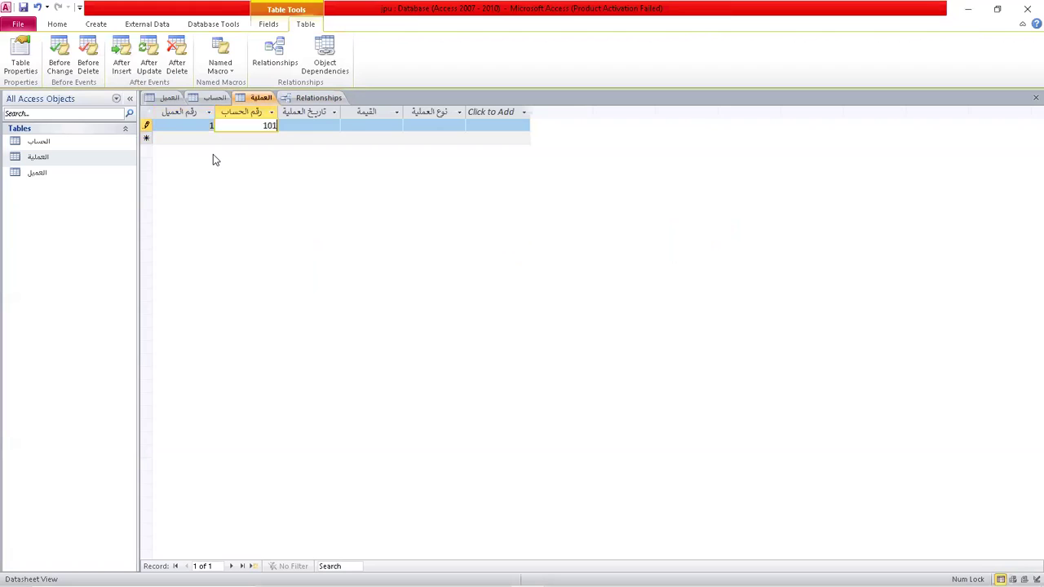
pyautogui.press('Tab')
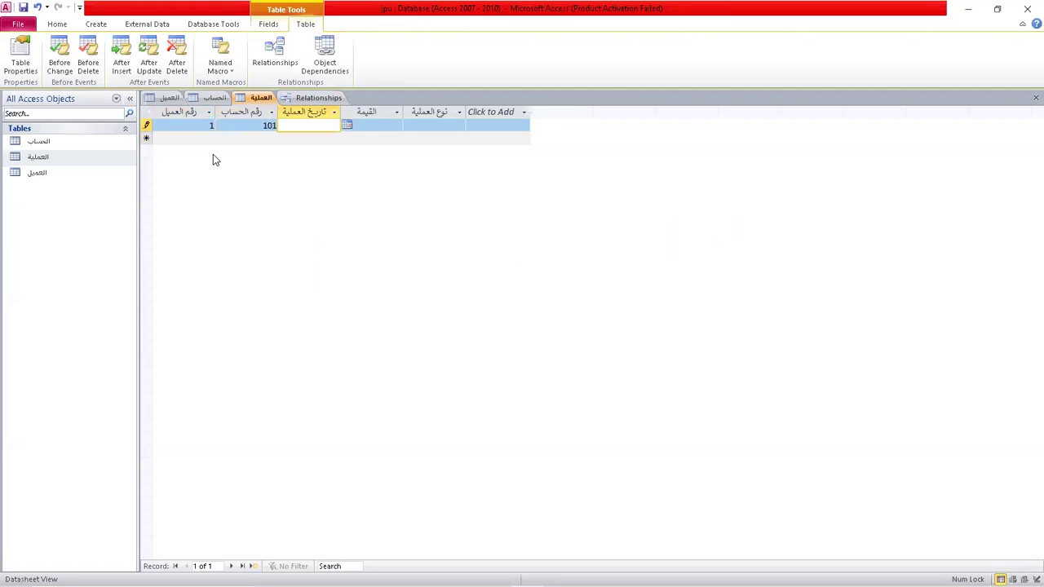
pyautogui.click(347, 127)
pyautogui.click(264, 172)
pyautogui.press('Tab')
pyautogui.write('100')
pyautogui.press('Tab')
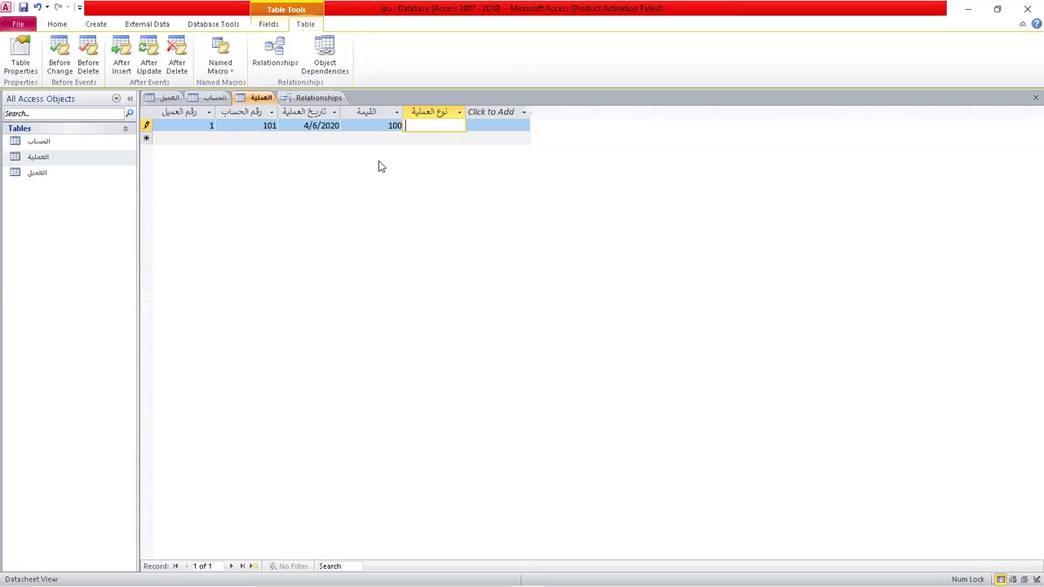
pyautogui.write('d')
pyautogui.press('Tab')
# Add a second transaction: customer 5, account 101, date 4/6/2020, amount 50.
pyautogui.write('5')
pyautogui.press('Tab')
pyautogui.write('101')
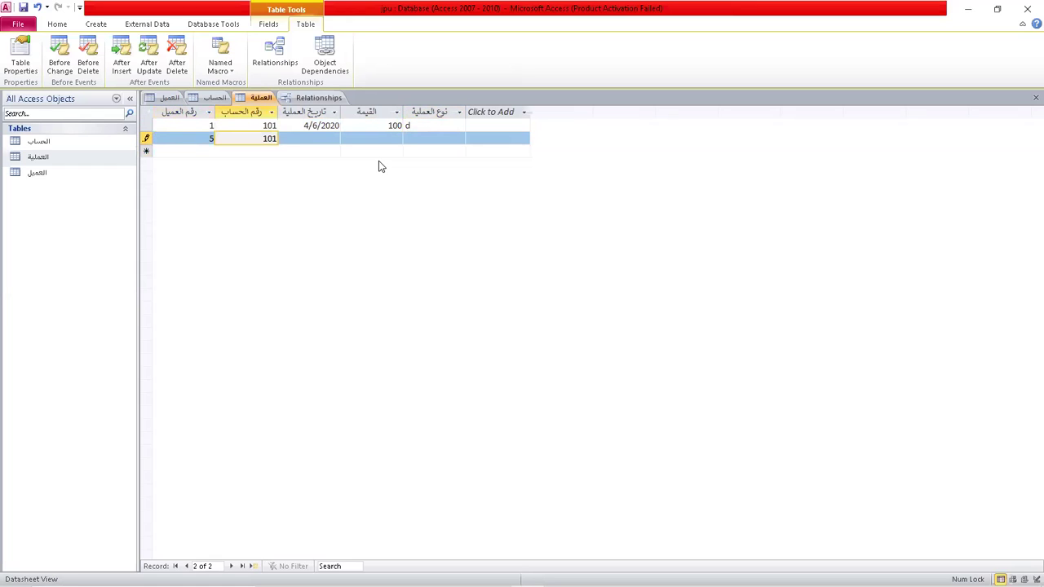
pyautogui.press('Tab')
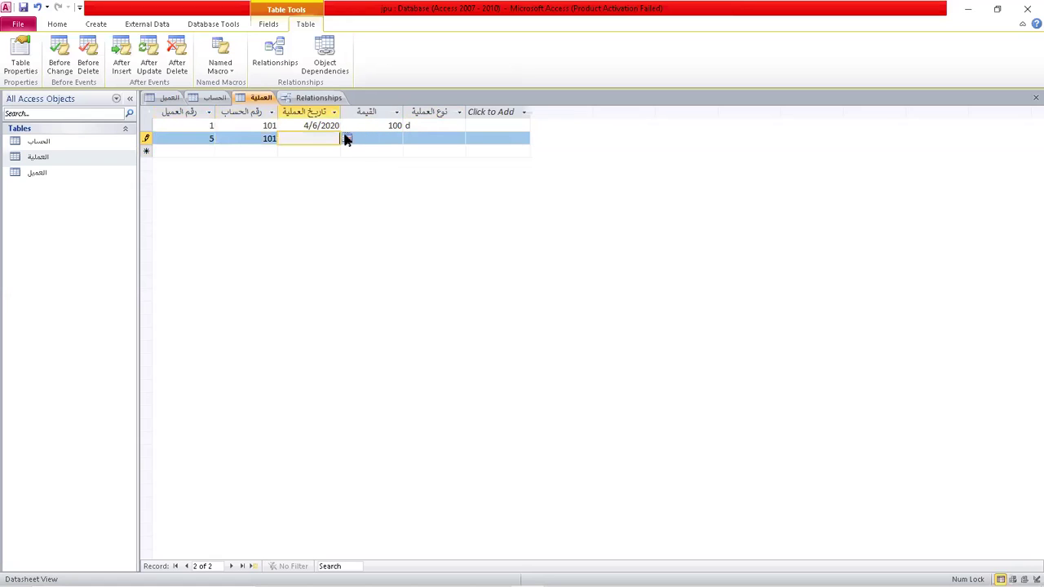
pyautogui.click(350, 139)
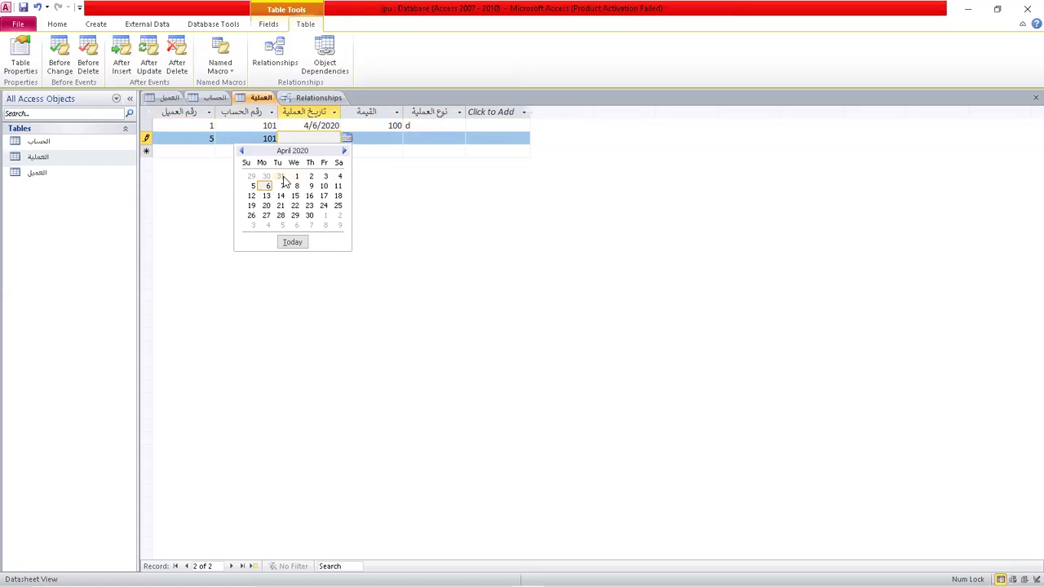
pyautogui.click(264, 187)
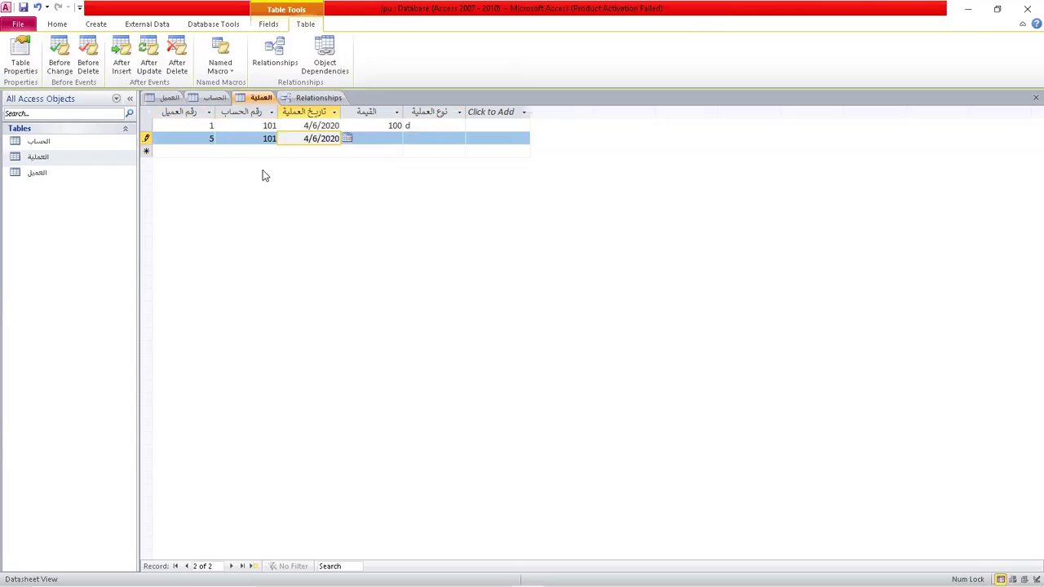
pyautogui.press('Tab')
pyautogui.write('50')
pyautogui.press('Tab')
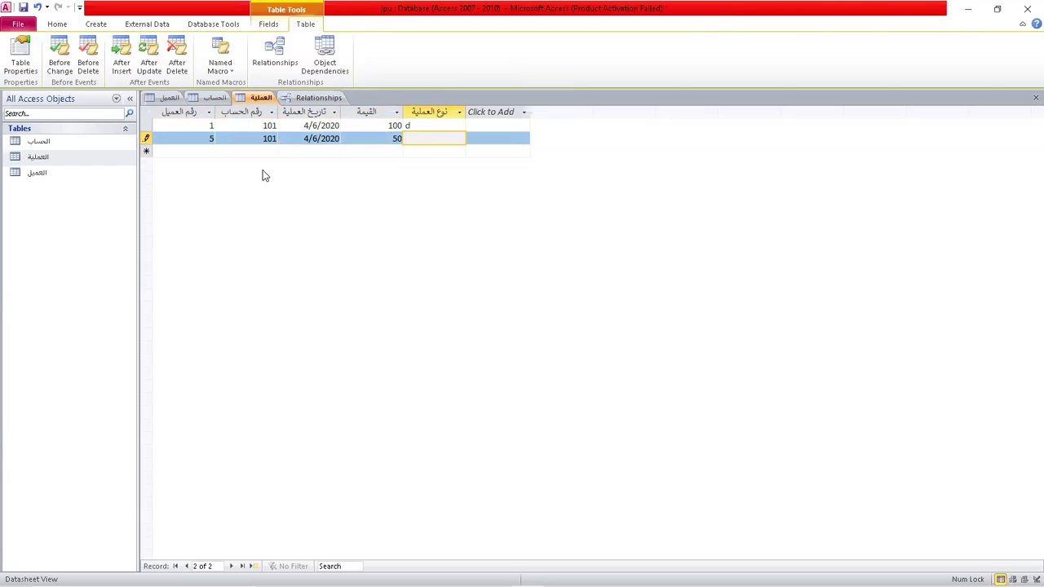
pyautogui.press('Tab')
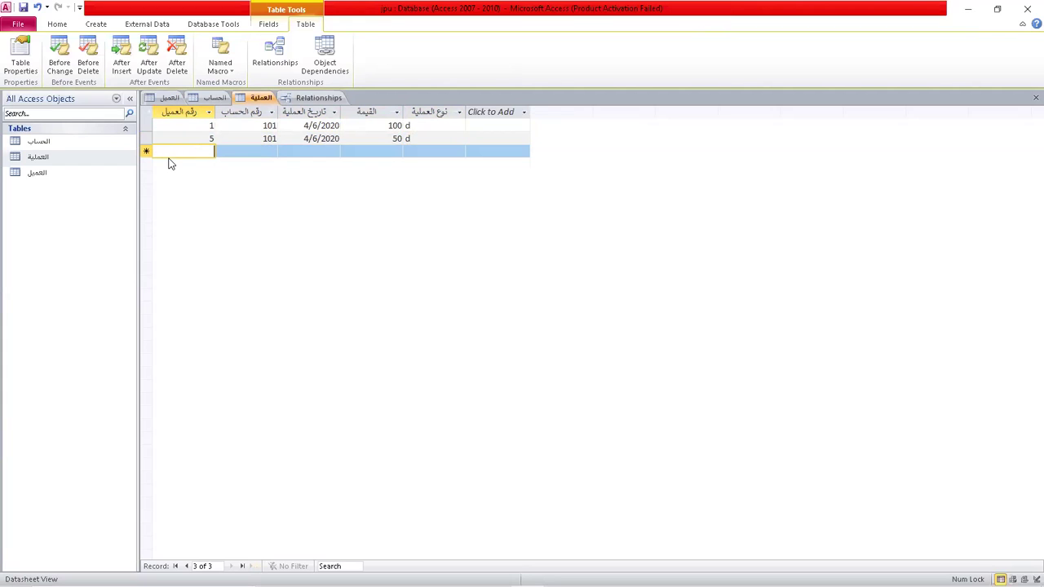
# Save the العملية transactions table.
pyautogui.click(210, 115)
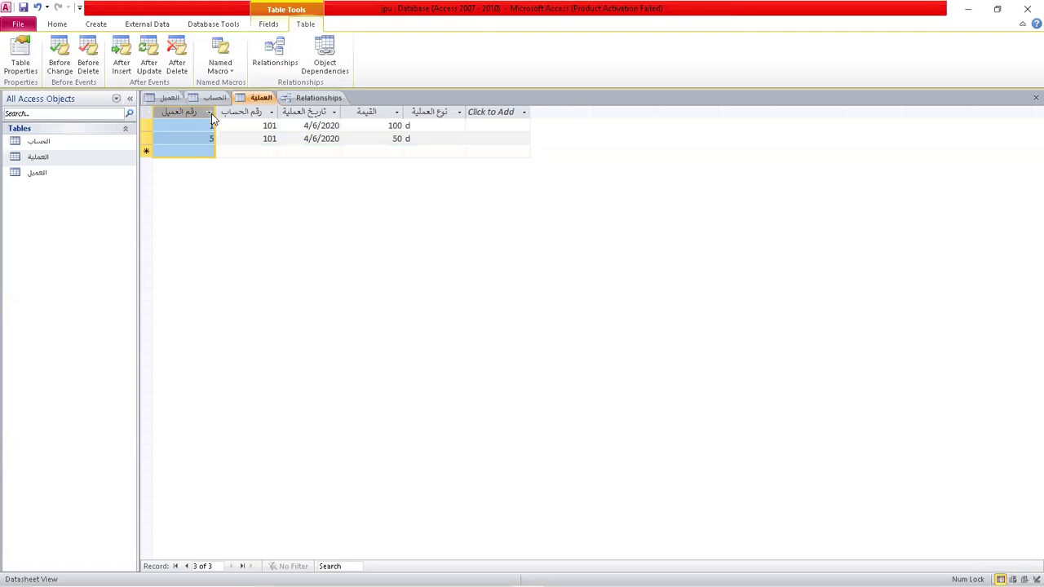
pyautogui.click(209, 112)
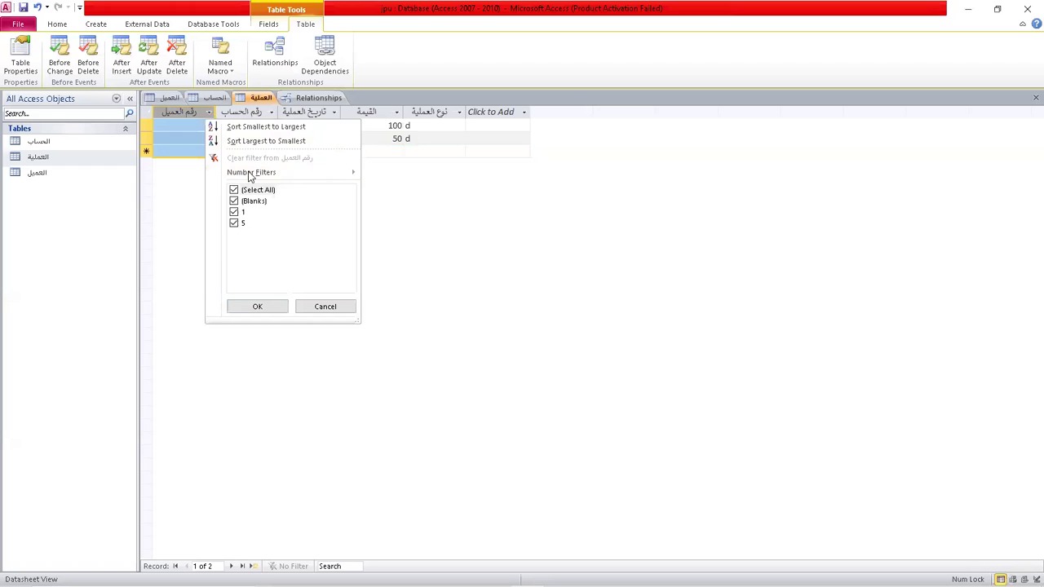
pyautogui.click(319, 306)
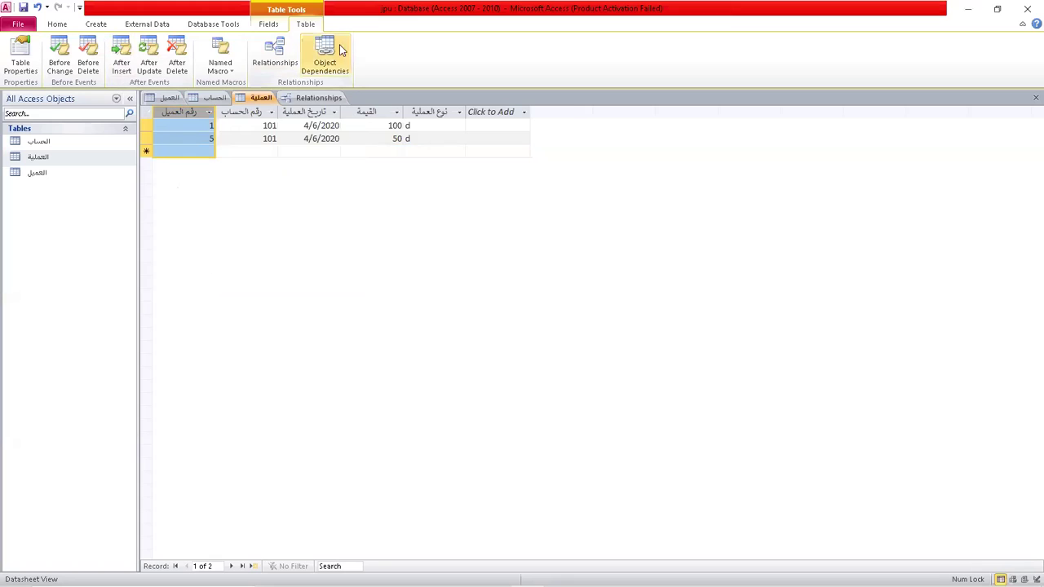
pyautogui.click(101, 26)
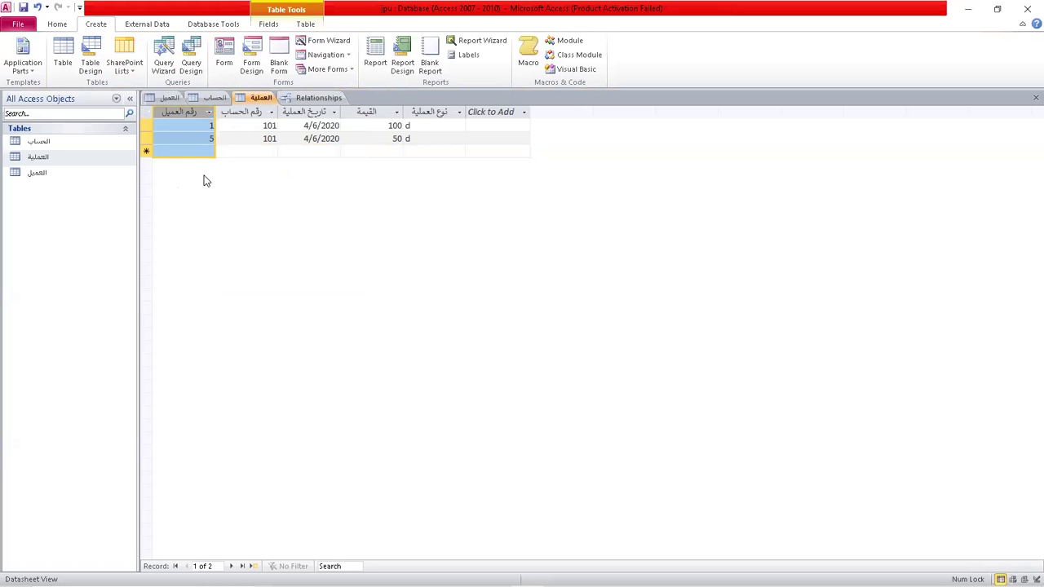
pyautogui.click(24, 8)
# Build a columnar Form Wizard form from all five العملية fields.
pyautogui.click(337, 41)
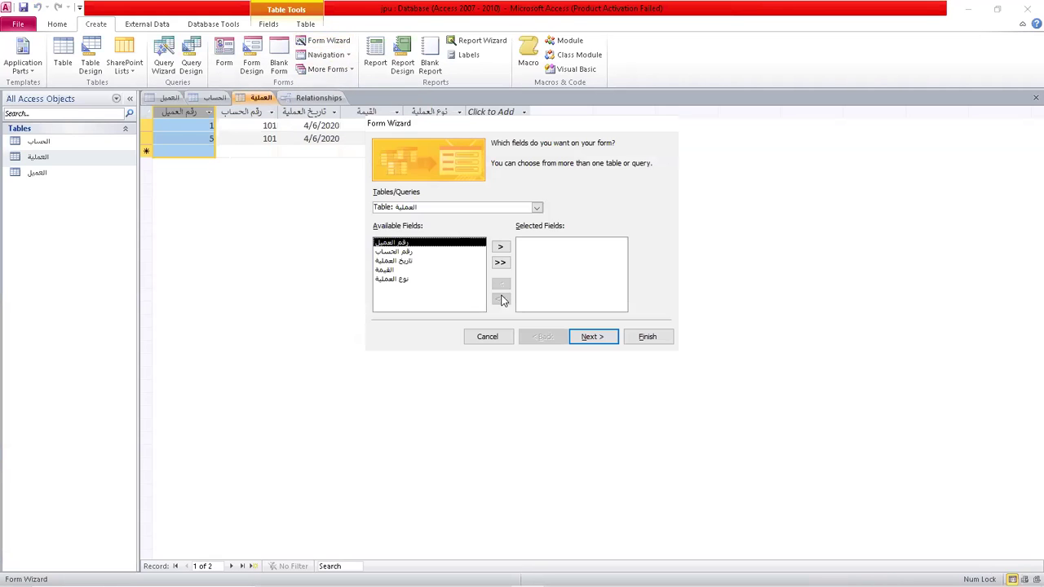
pyautogui.click(537, 208)
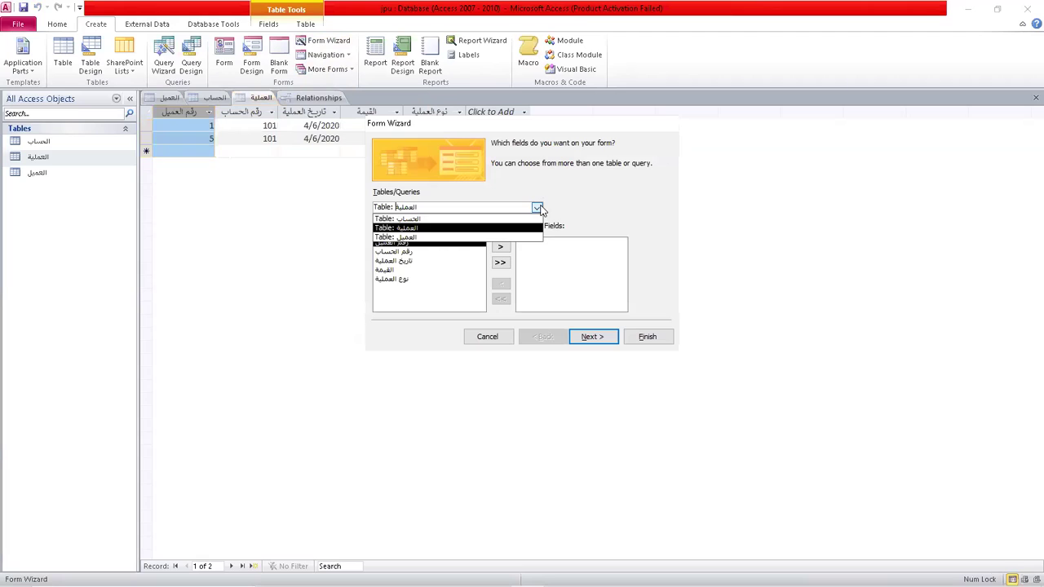
pyautogui.click(417, 229)
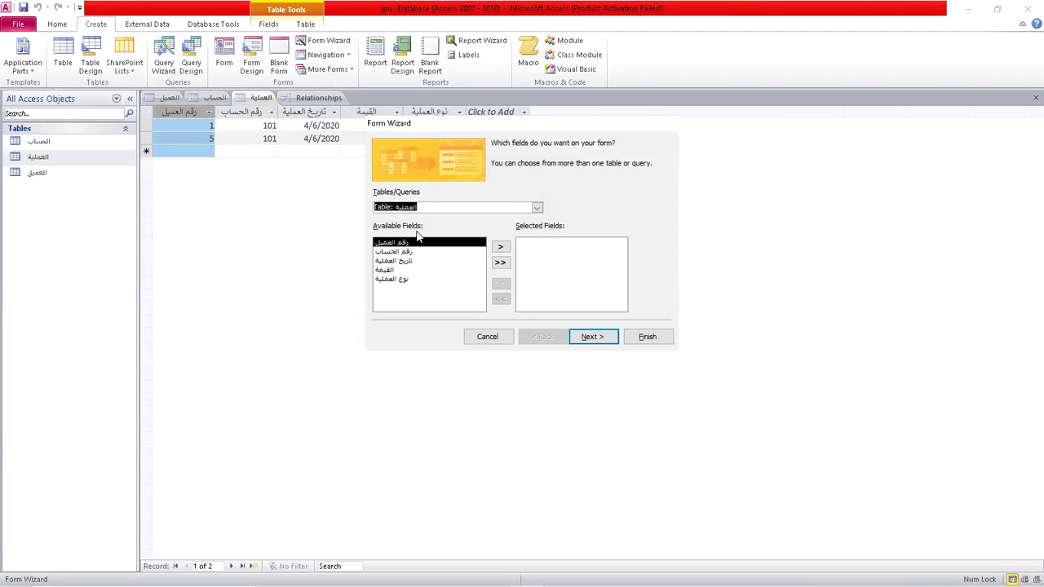
pyautogui.click(501, 264)
pyautogui.click(590, 338)
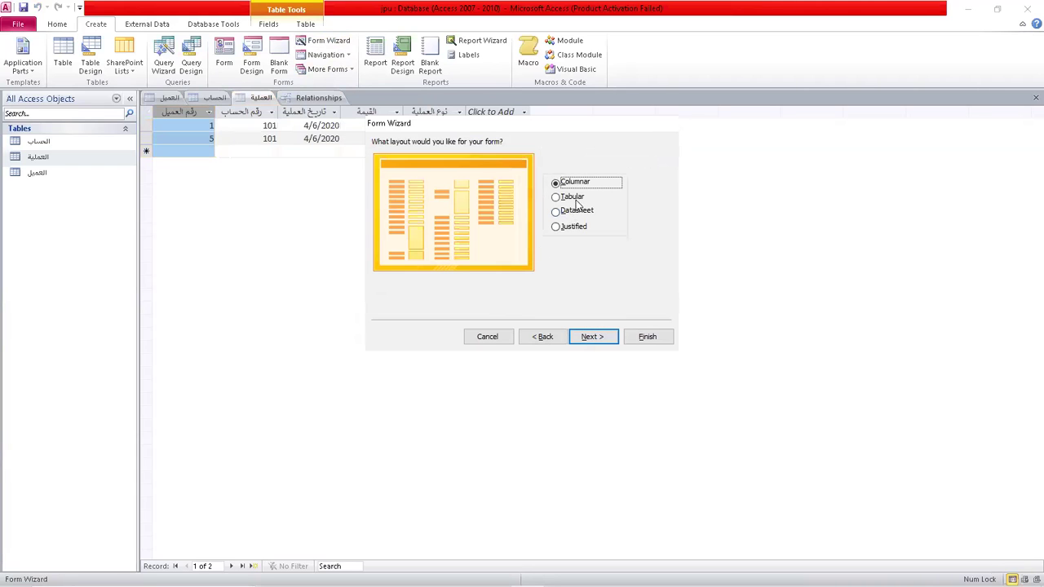
pyautogui.click(594, 336)
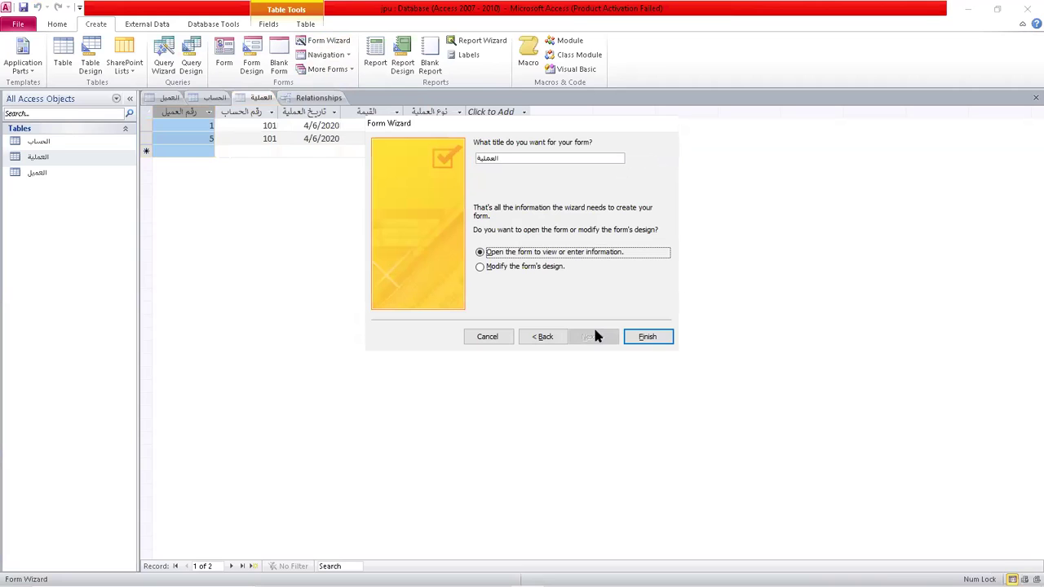
pyautogui.click(643, 337)
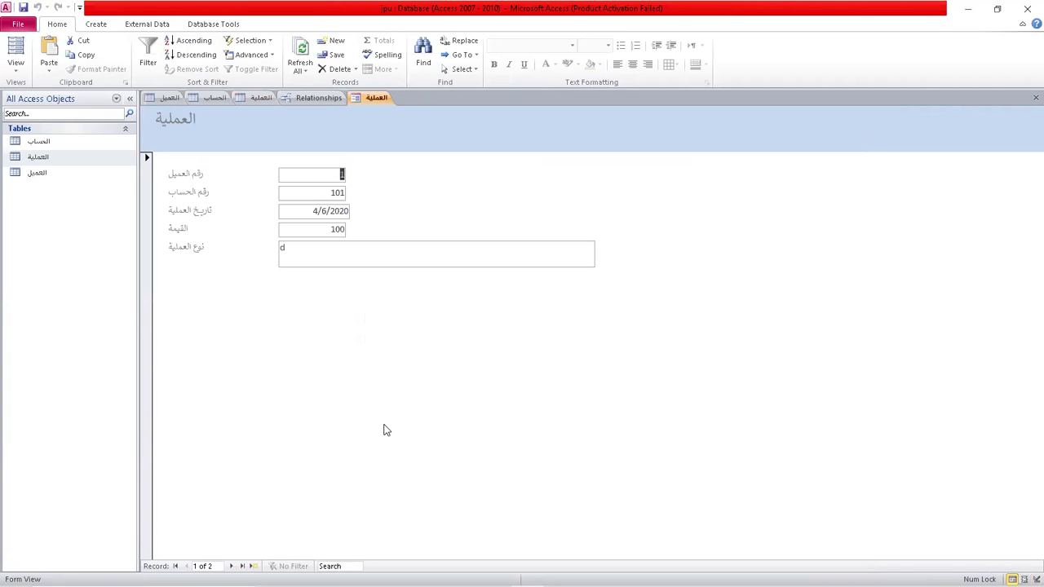
# Try saving the العملية form under its default name and dismiss the locale error.
pyautogui.click(23, 9)
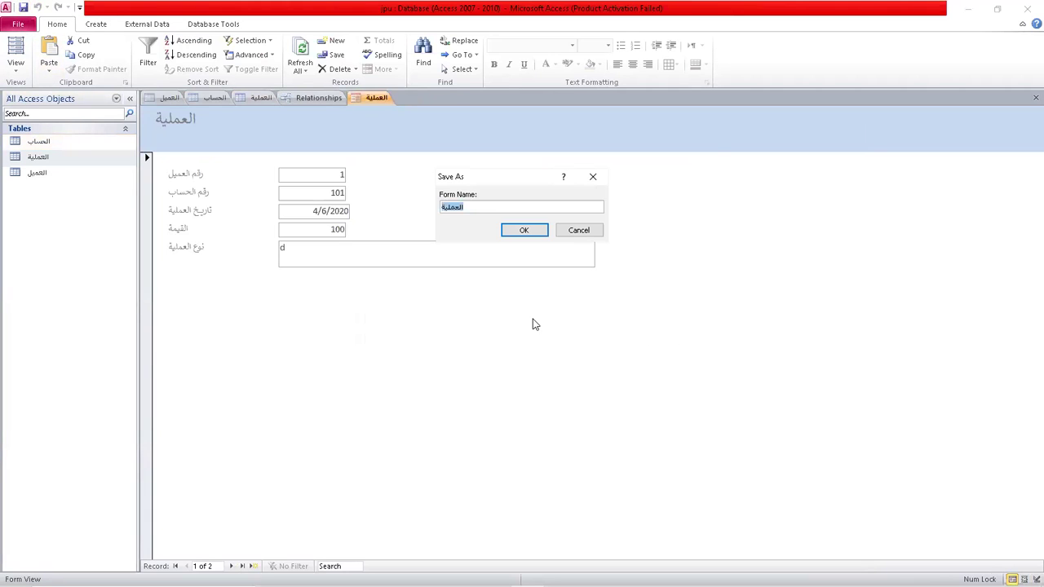
pyautogui.click(526, 230)
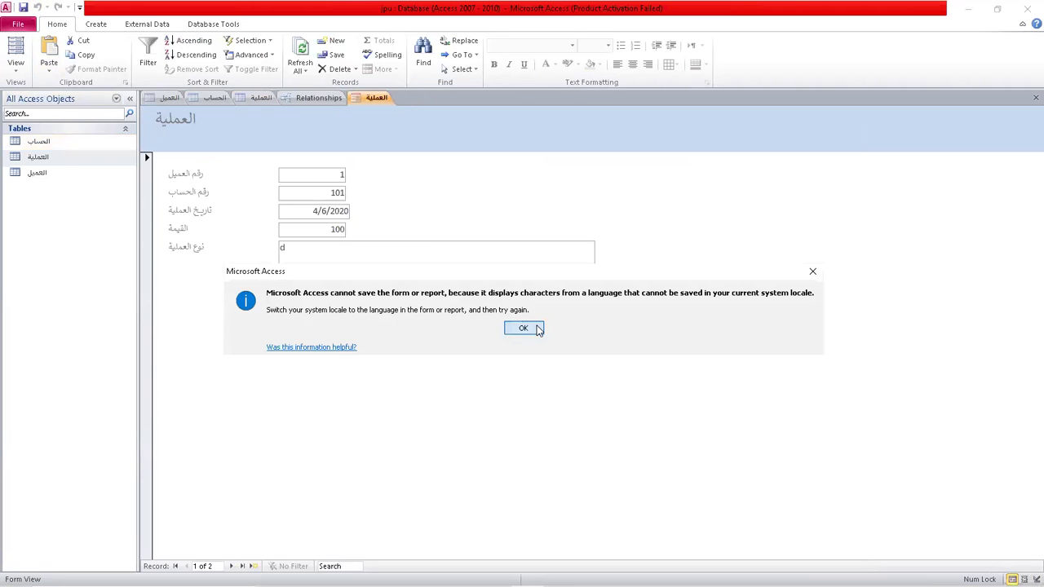
pyautogui.click(523, 328)
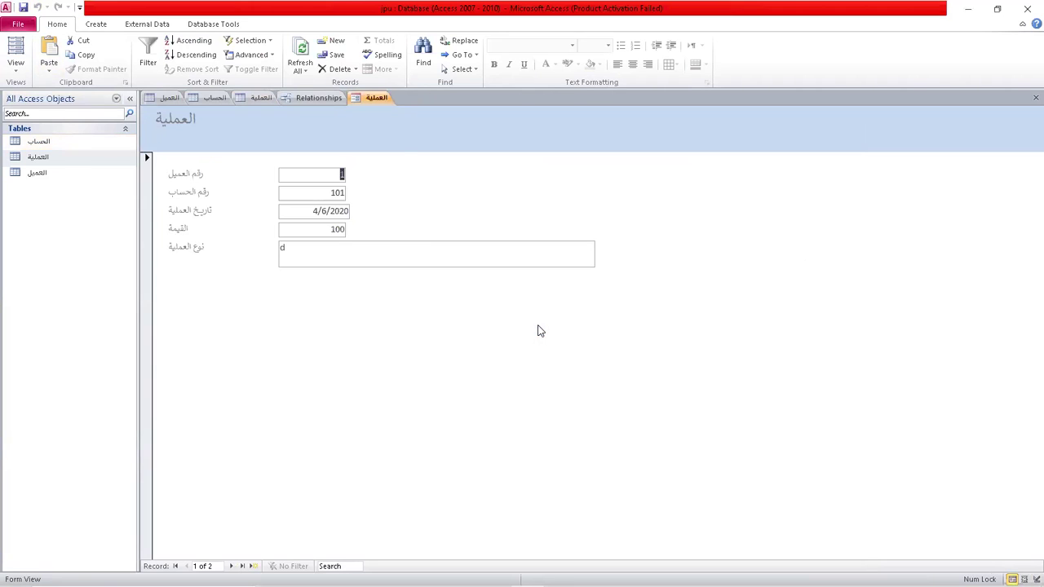
pyautogui.click(96, 24)
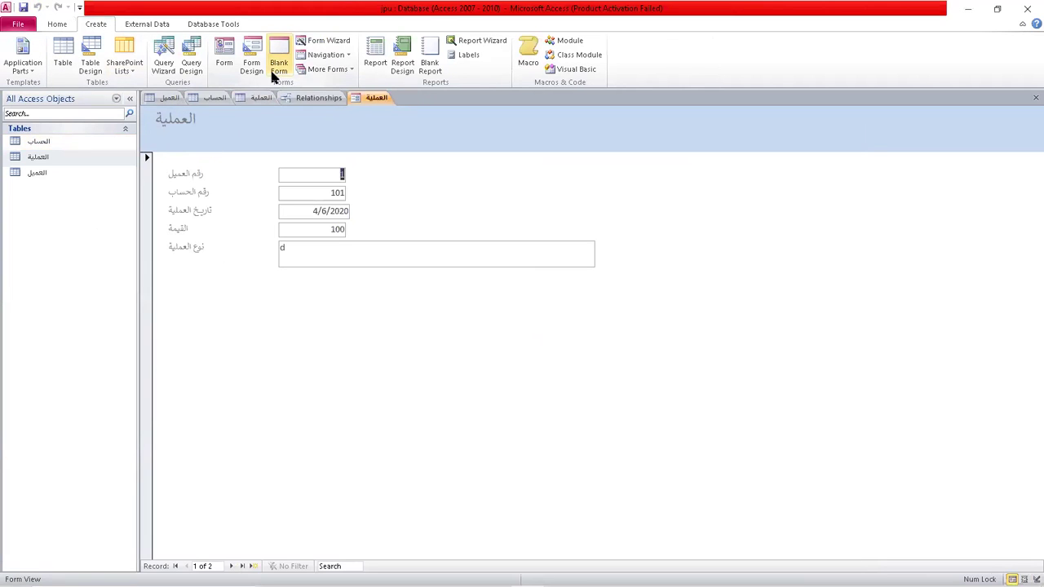
# Build a tabular Form Wizard form from all العميل table fields.
pyautogui.click(324, 41)
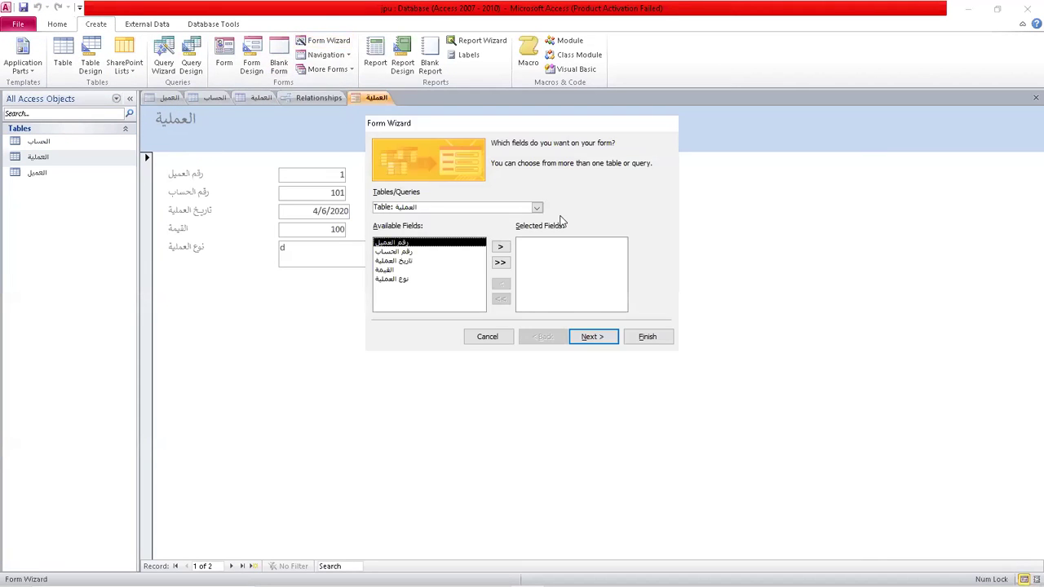
pyautogui.click(537, 207)
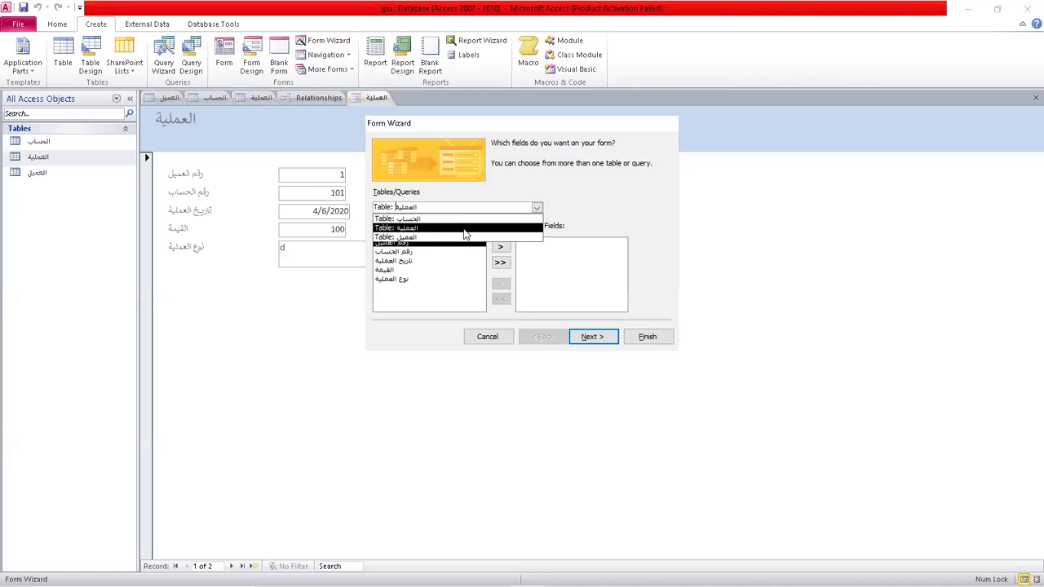
pyautogui.click(420, 237)
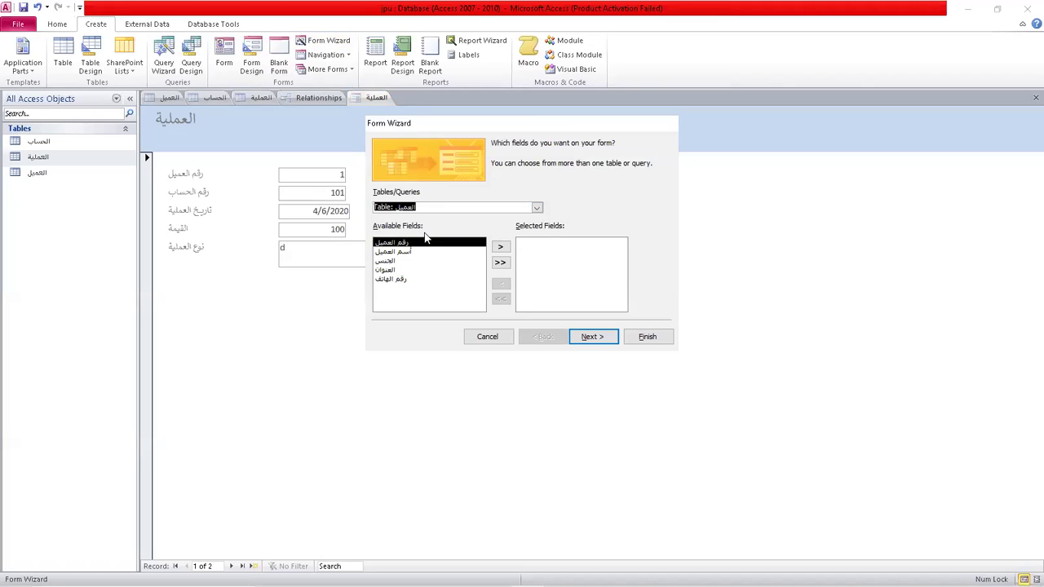
pyautogui.click(500, 264)
pyautogui.click(588, 335)
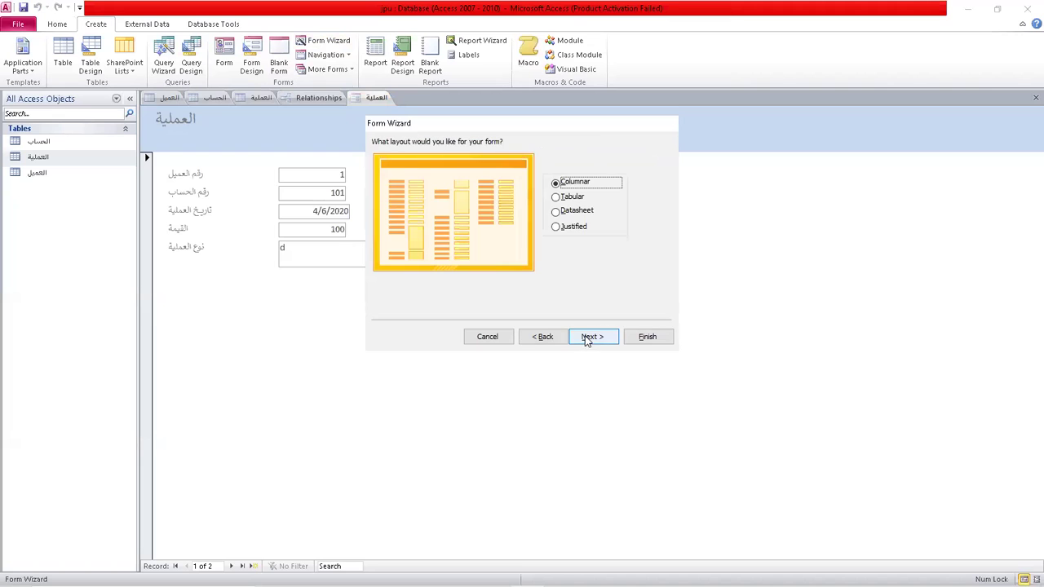
pyautogui.click(600, 342)
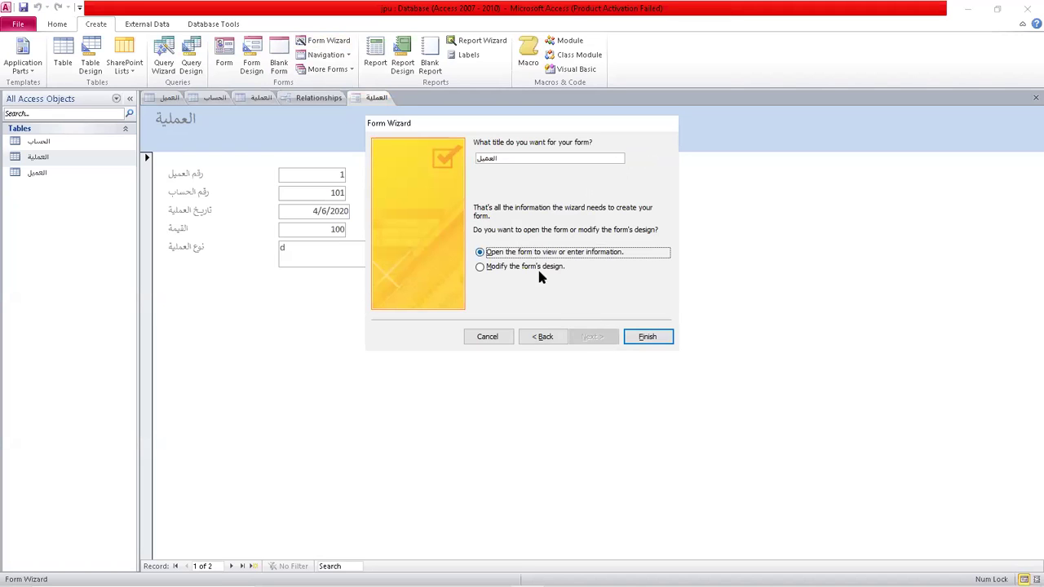
pyautogui.click(538, 336)
pyautogui.click(570, 198)
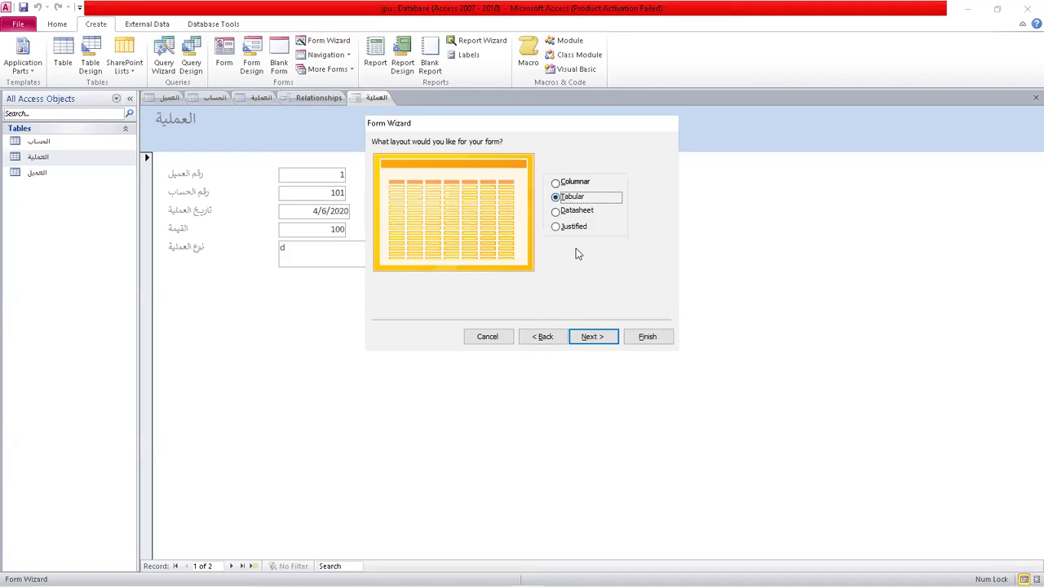
pyautogui.click(590, 337)
pyautogui.click(642, 341)
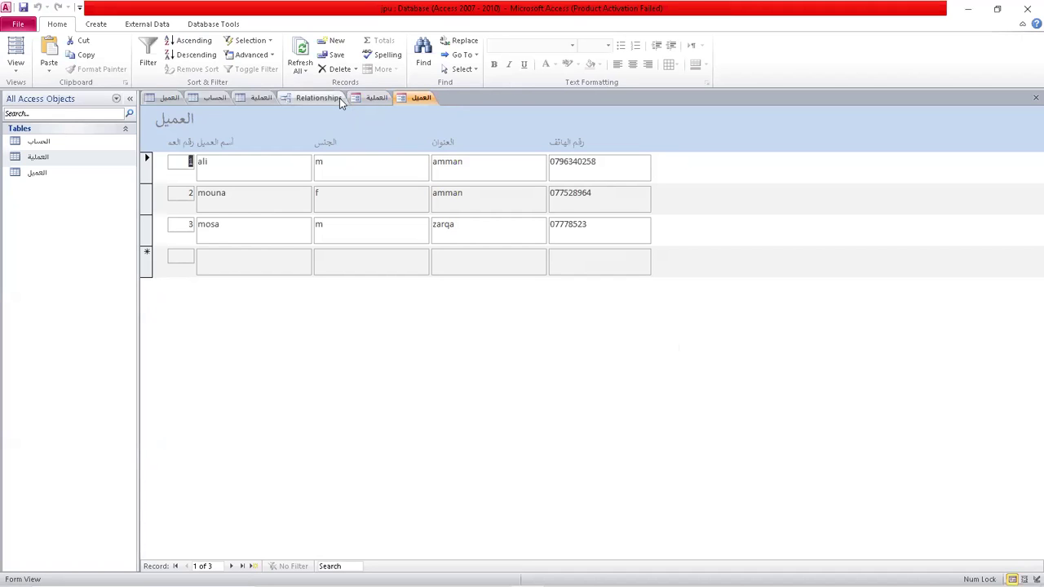
# Try saving the العميل form under its default name and dismiss the character warning.
pyautogui.click(23, 8)
pyautogui.click(520, 232)
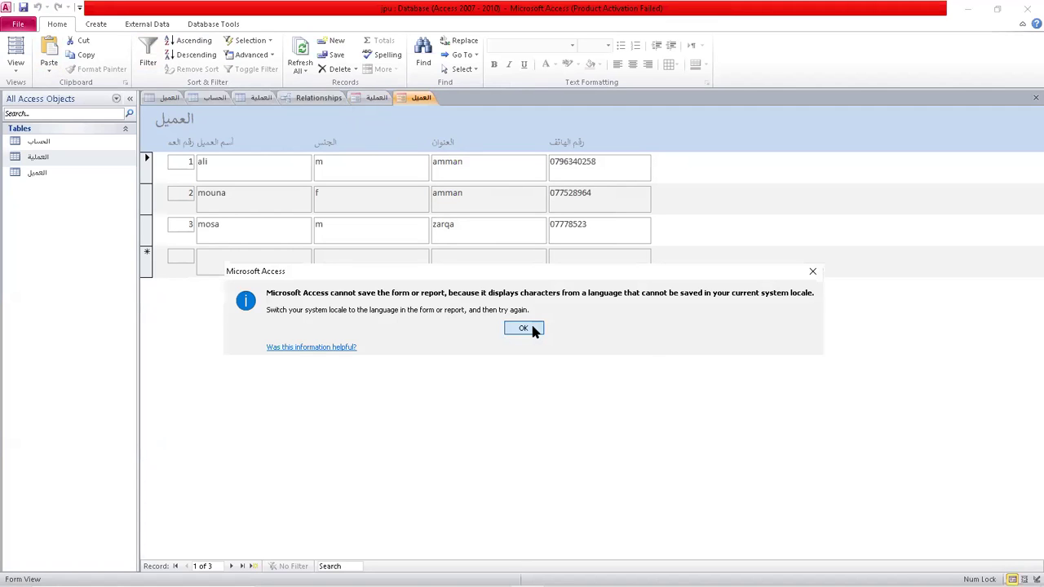
pyautogui.click(531, 327)
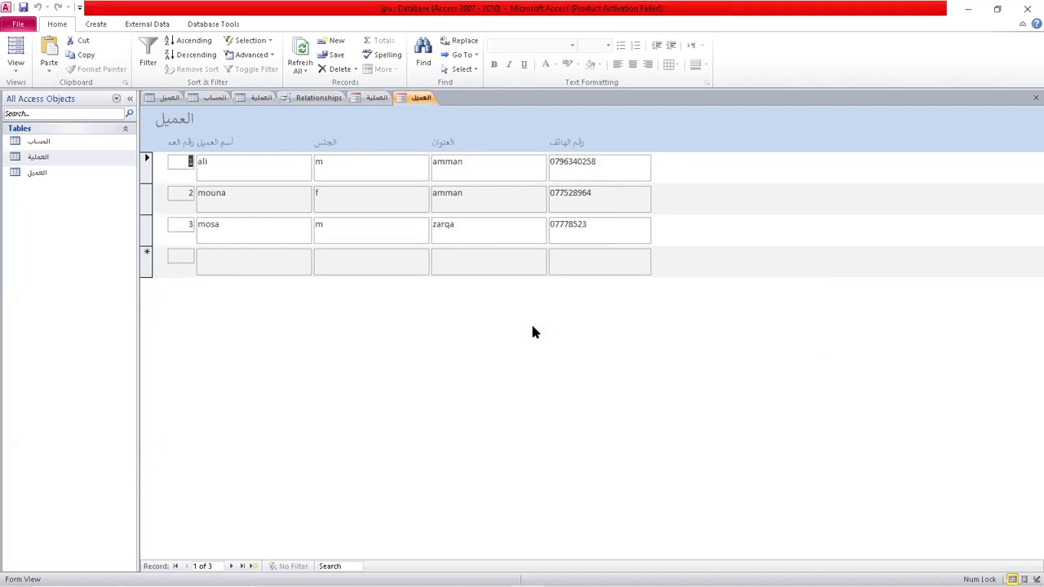
pyautogui.click(101, 26)
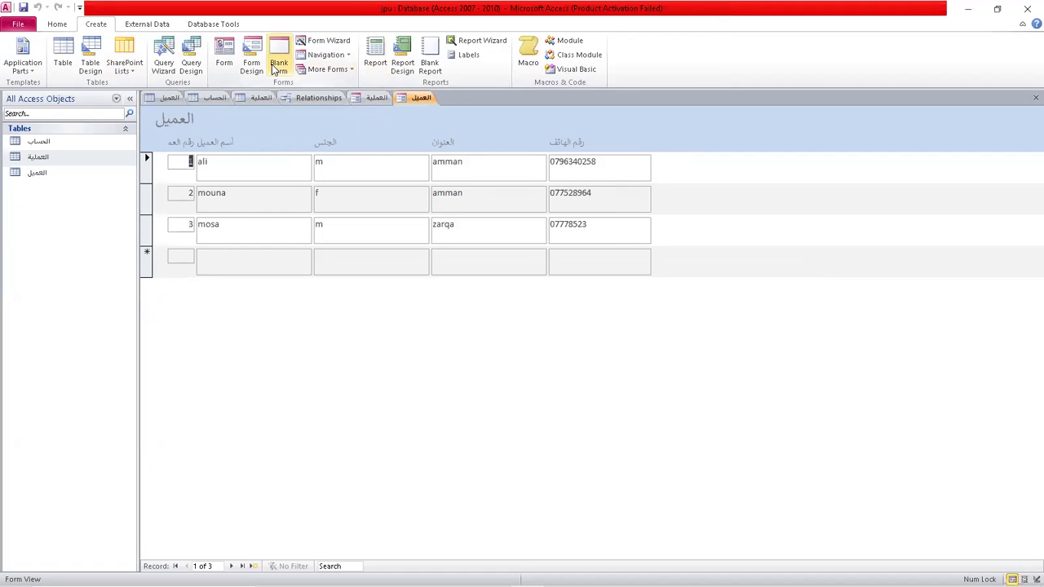
# Build a datasheet-layout Form Wizard form from all three الحساب fields.
pyautogui.click(327, 41)
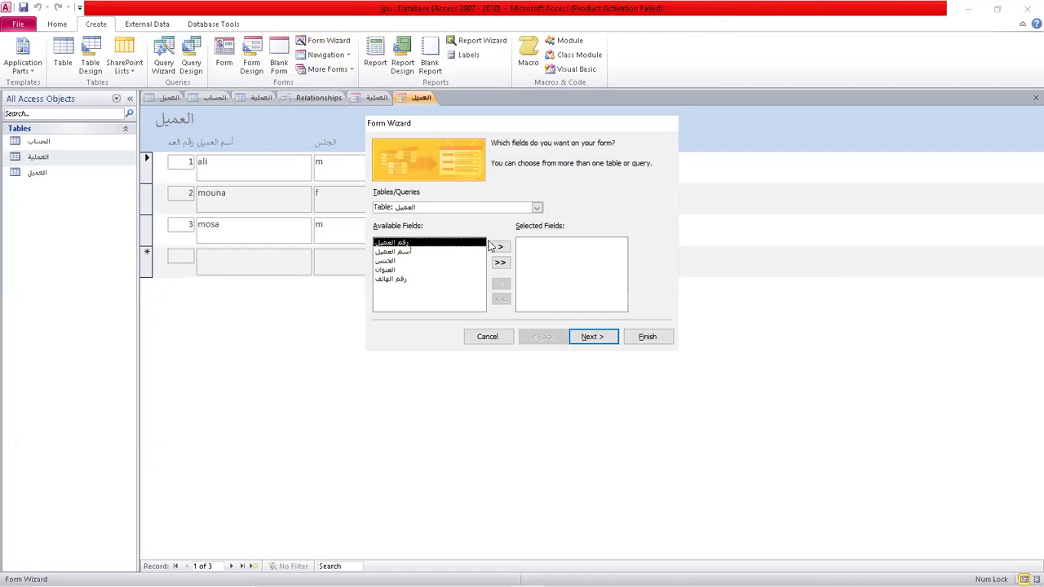
pyautogui.click(537, 207)
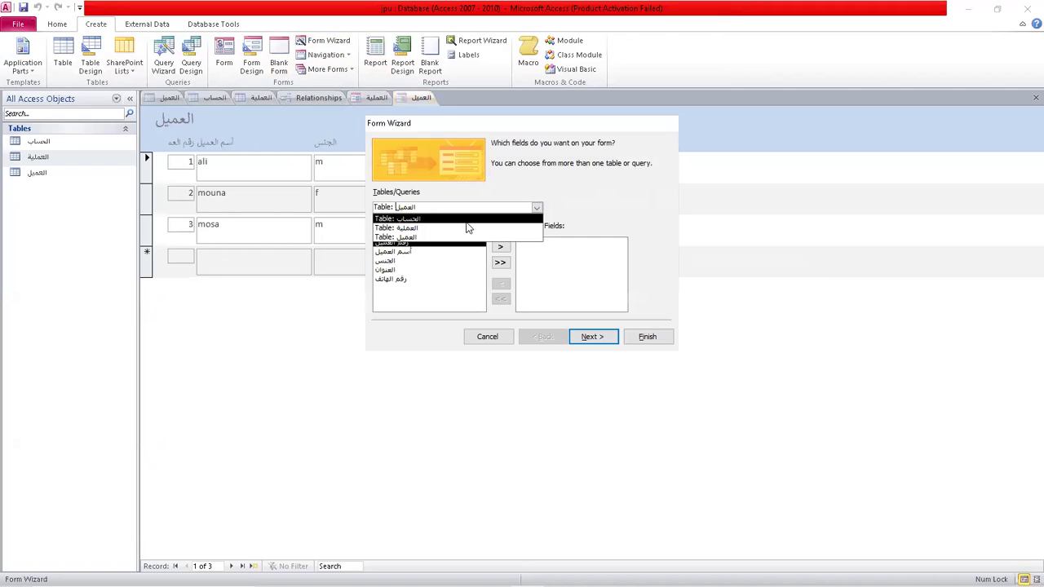
pyautogui.click(428, 219)
pyautogui.click(500, 264)
pyautogui.click(585, 336)
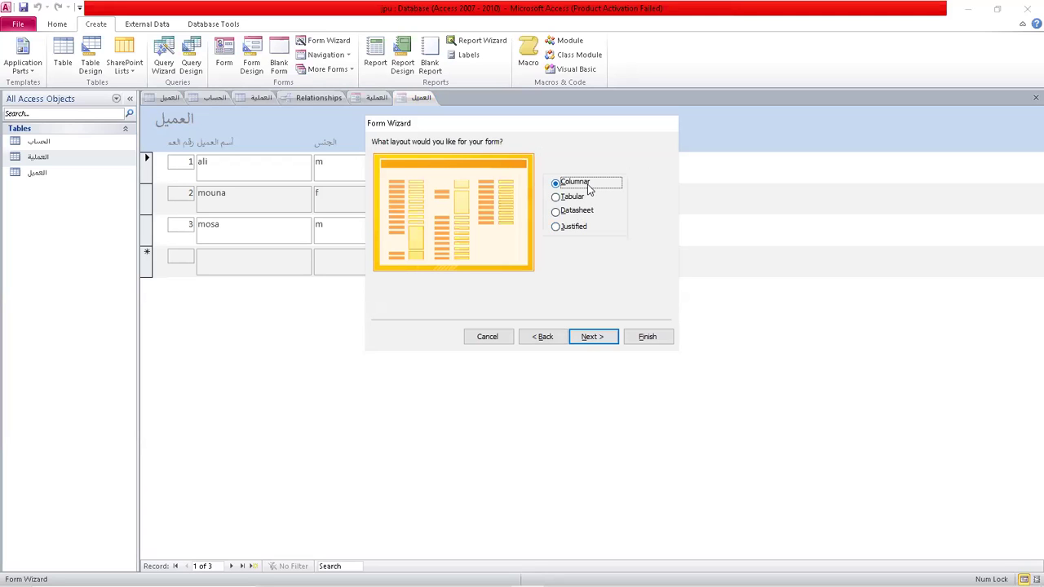
pyautogui.click(587, 214)
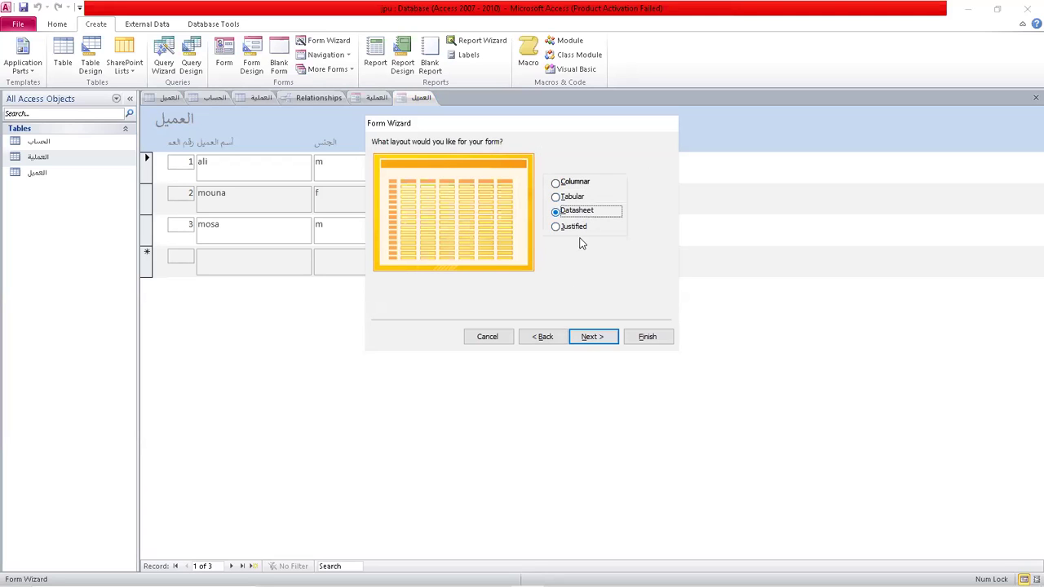
pyautogui.click(588, 336)
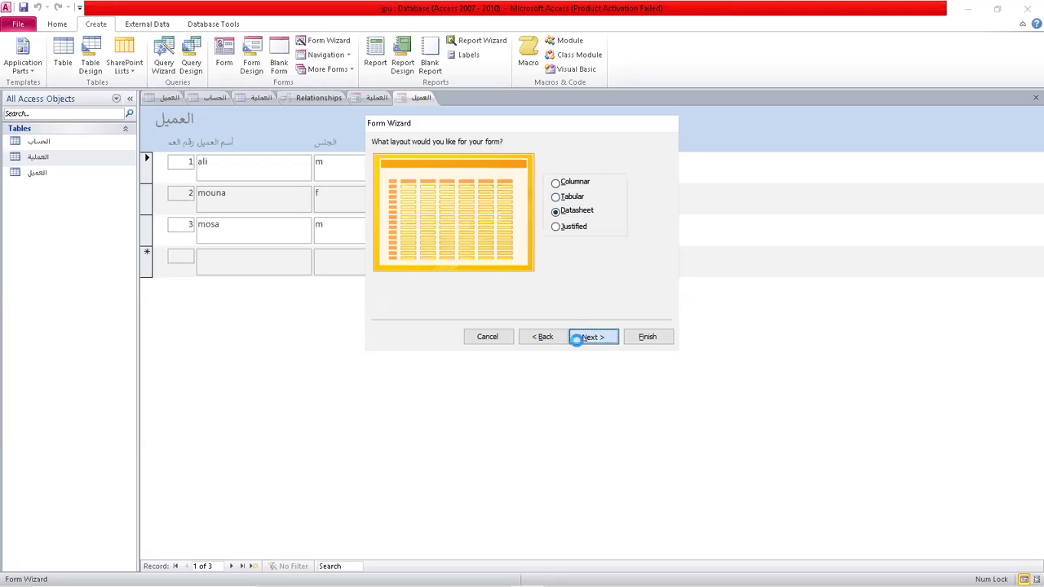
pyautogui.click(662, 338)
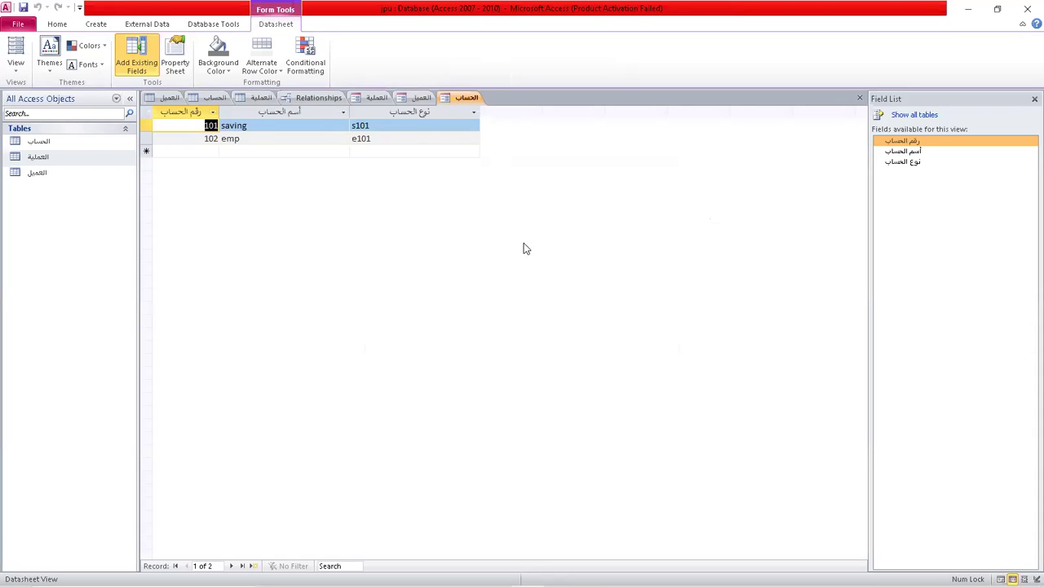
# Review the open العملية and العميل forms, then return to the الحساب form.
pyautogui.click(376, 98)
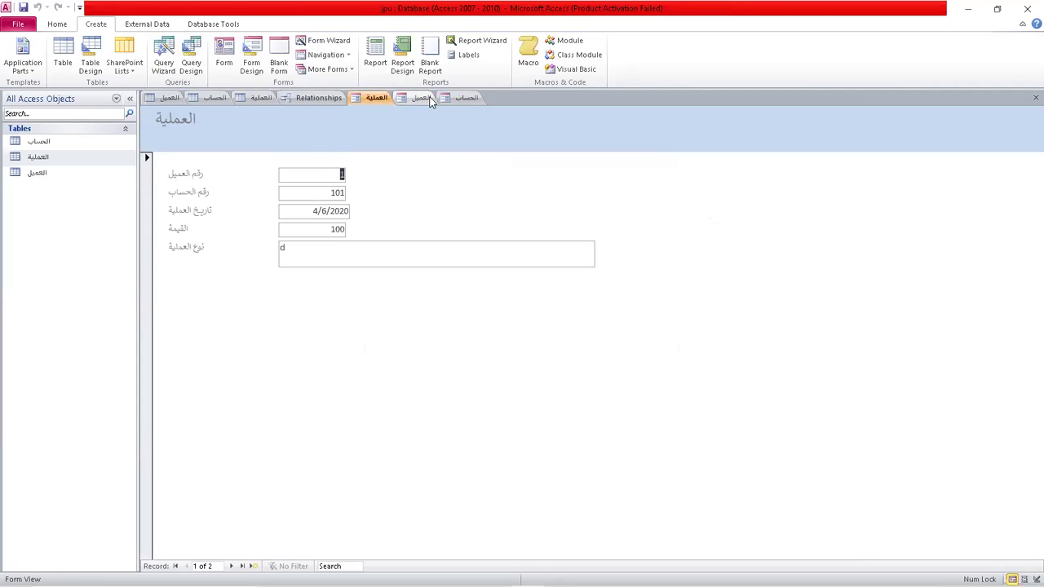
pyautogui.click(417, 98)
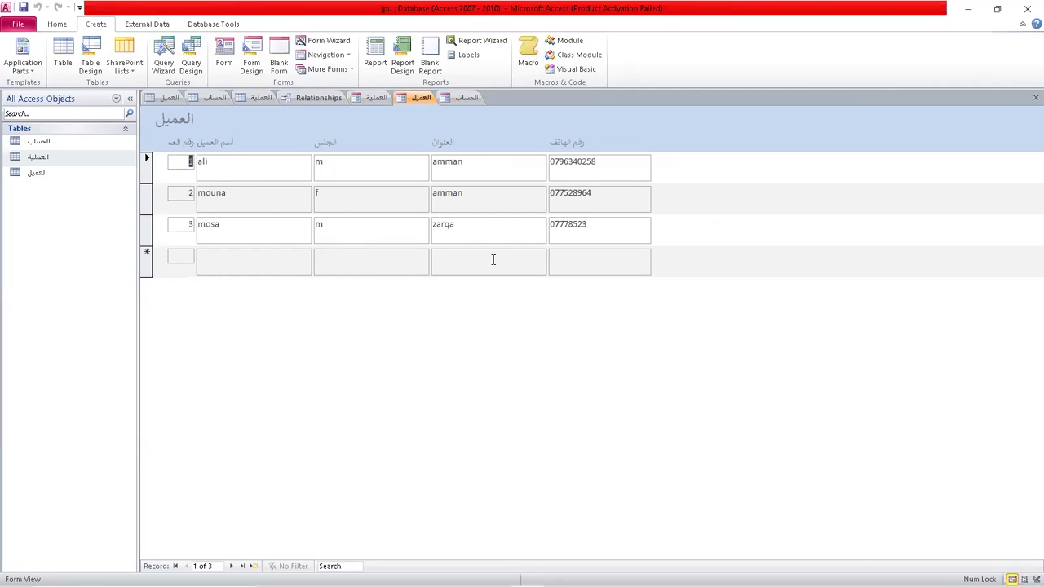
pyautogui.click(468, 98)
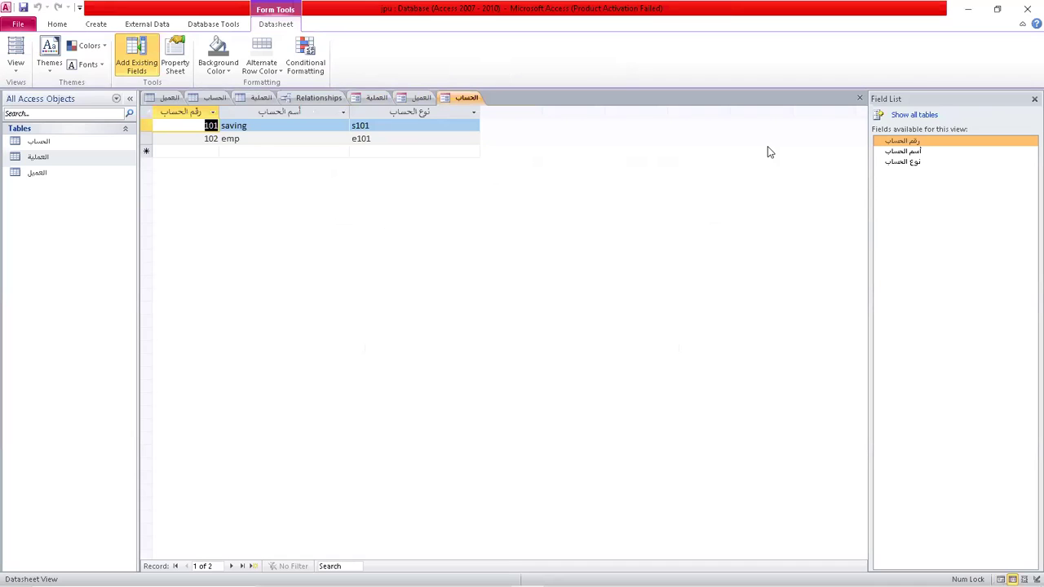
pyautogui.click(98, 24)
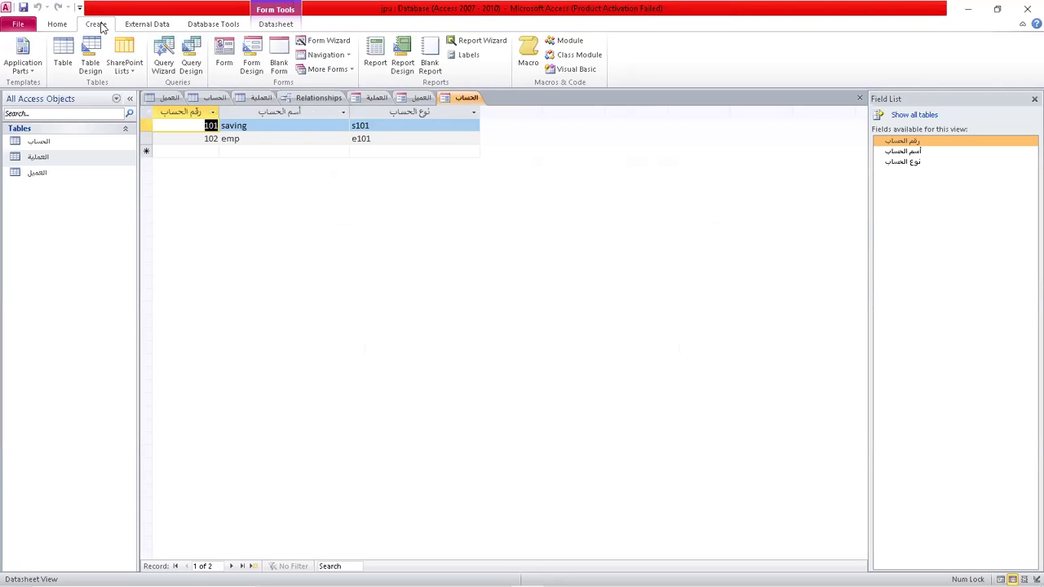
# Start a new Form Wizard and add all five العملية fields.
pyautogui.click(330, 40)
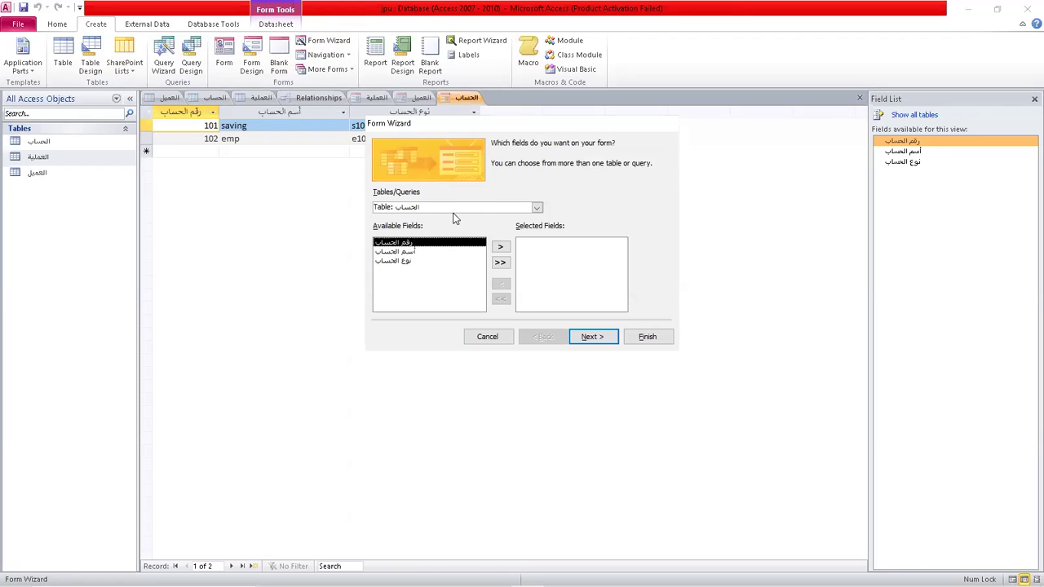
pyautogui.click(537, 208)
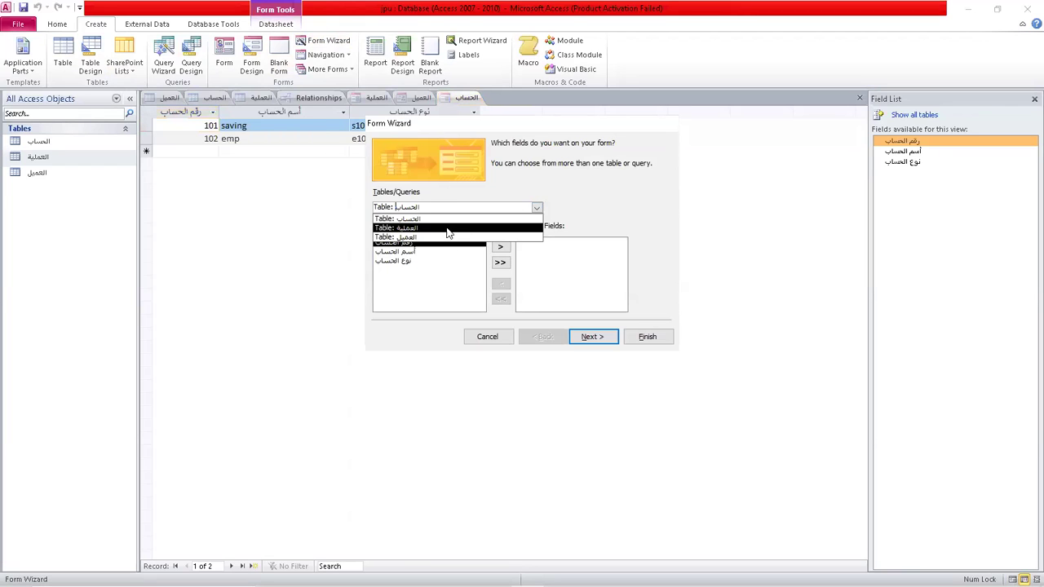
pyautogui.click(447, 232)
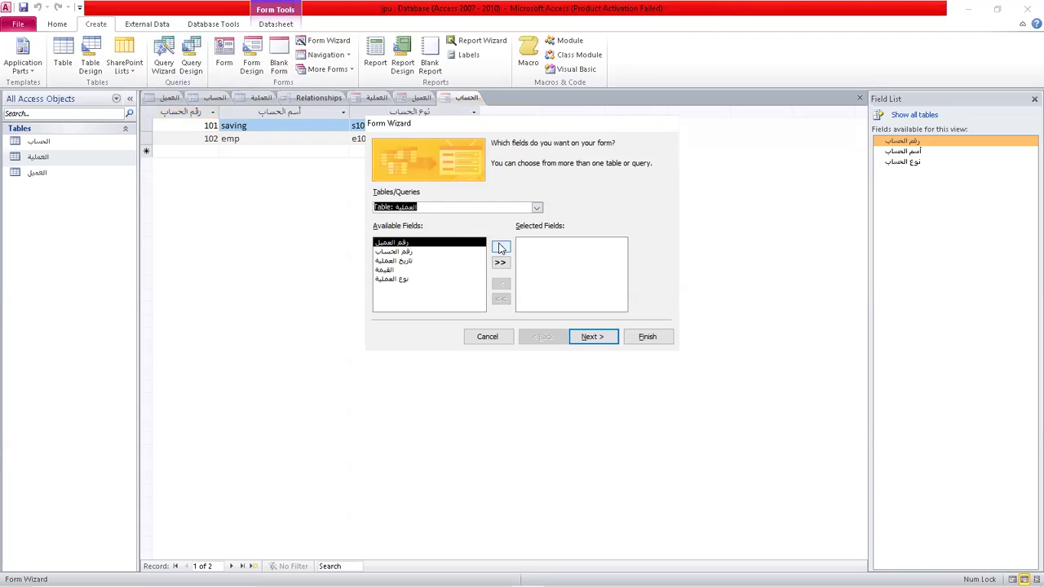
pyautogui.click(500, 246)
pyautogui.click(501, 246)
pyautogui.click(500, 247)
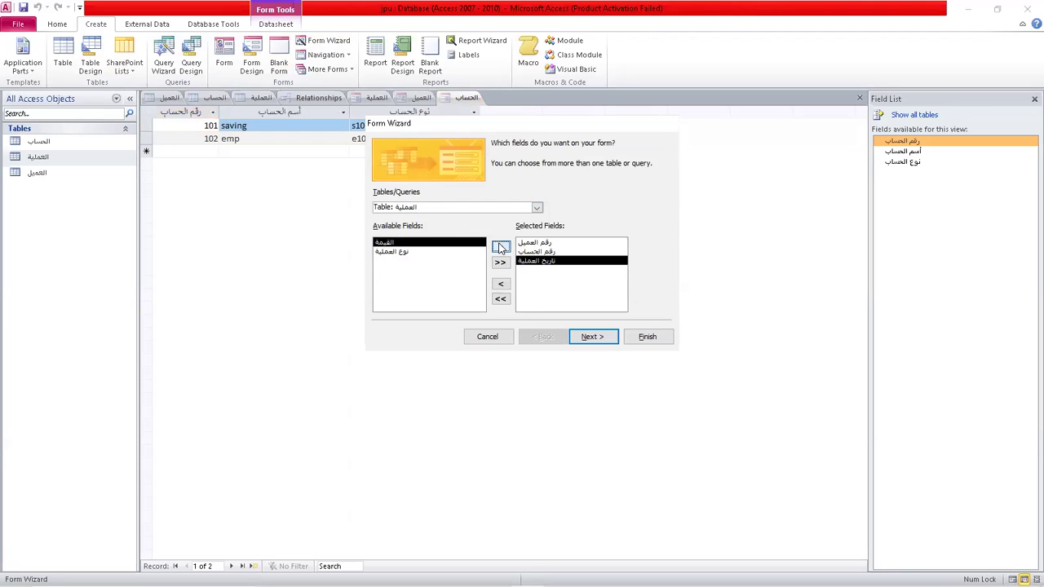
pyautogui.click(501, 262)
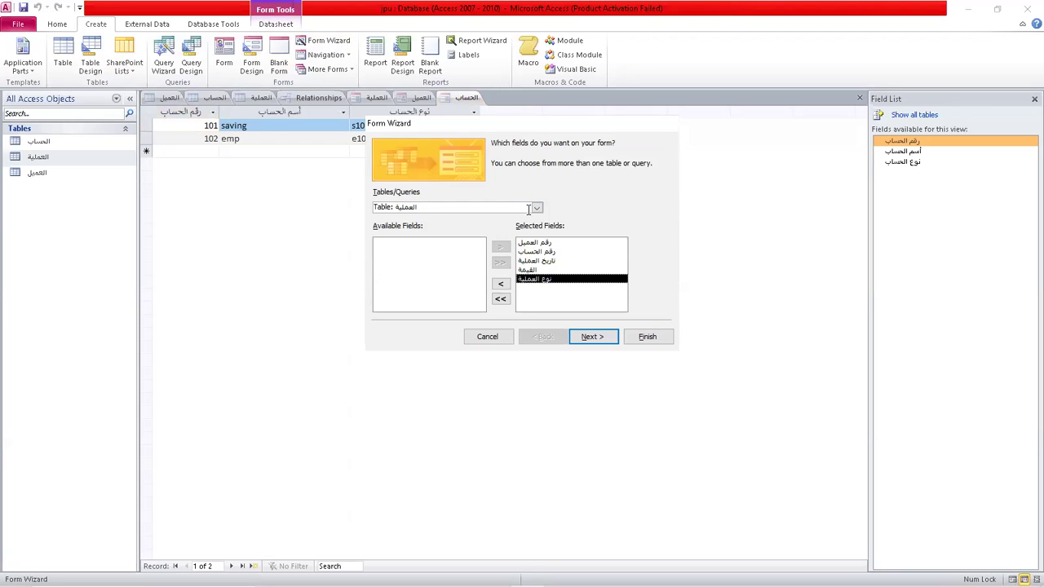
# Add أسم العميل from العميل and أسم الحساب from الحساب, then continue.
pyautogui.click(537, 208)
pyautogui.click(428, 238)
pyautogui.click(424, 252)
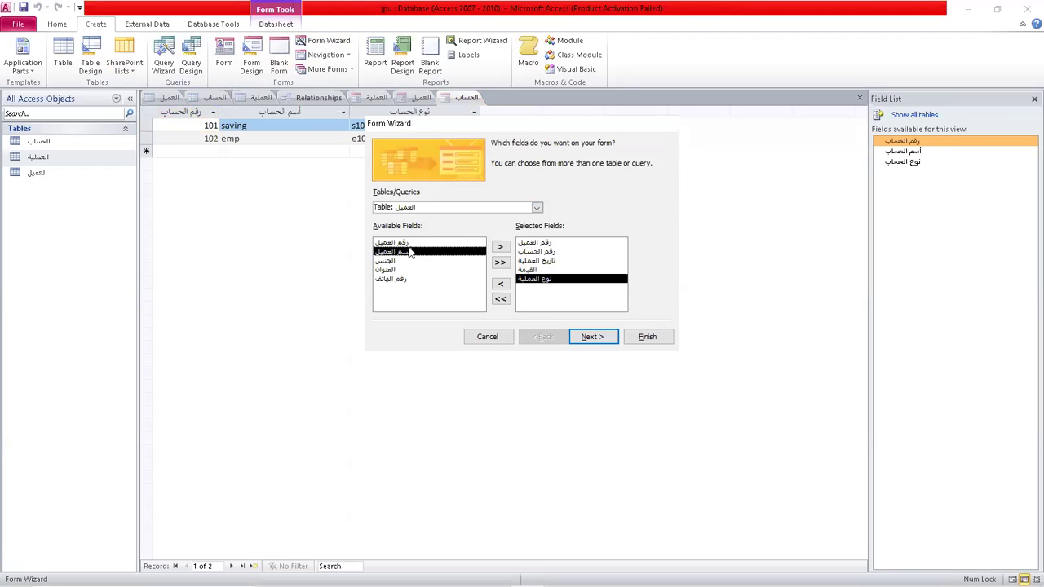
pyautogui.click(501, 247)
pyautogui.click(537, 208)
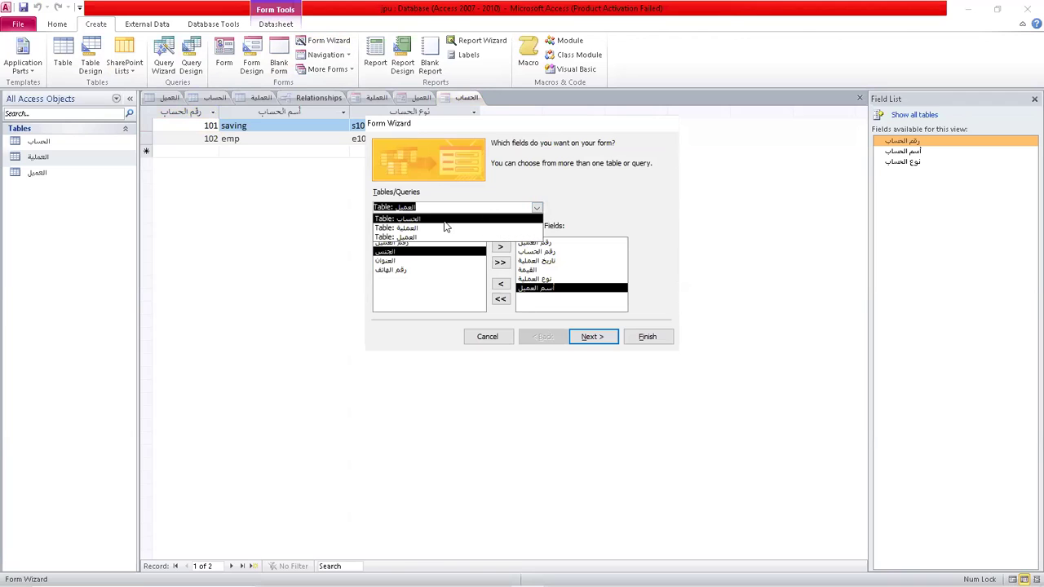
pyautogui.click(440, 221)
pyautogui.click(419, 252)
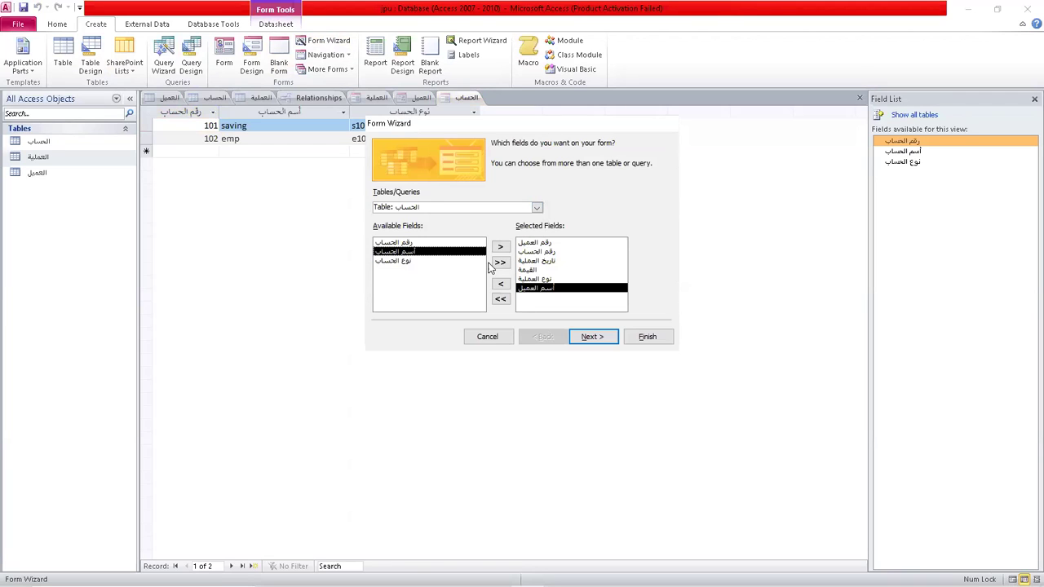
pyautogui.click(502, 248)
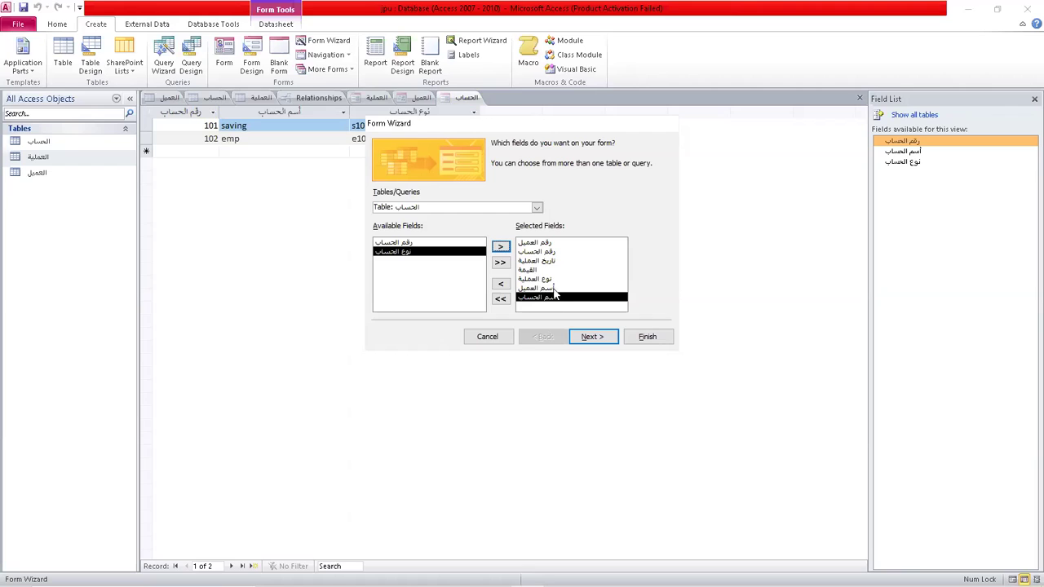
pyautogui.click(587, 337)
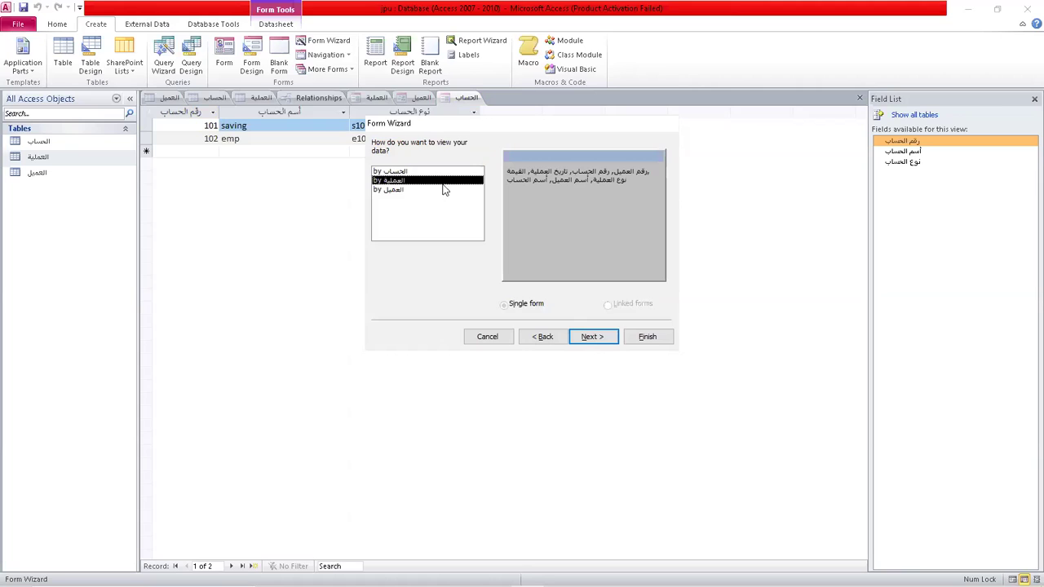
# View the data by العملية as a single form, keep the Columnar layout, and finish the wizard.
pyautogui.click(405, 170)
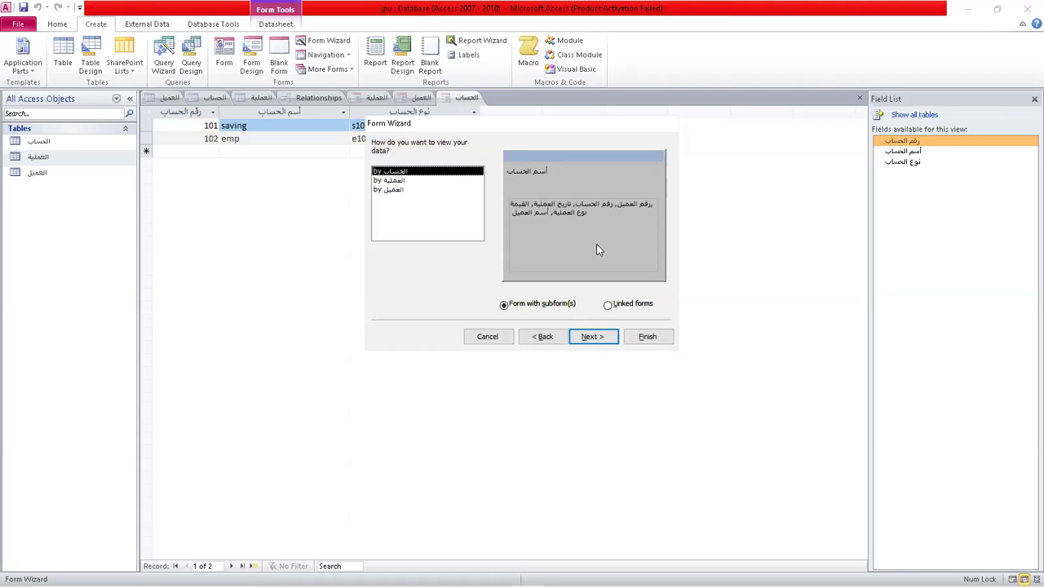
pyautogui.click(397, 189)
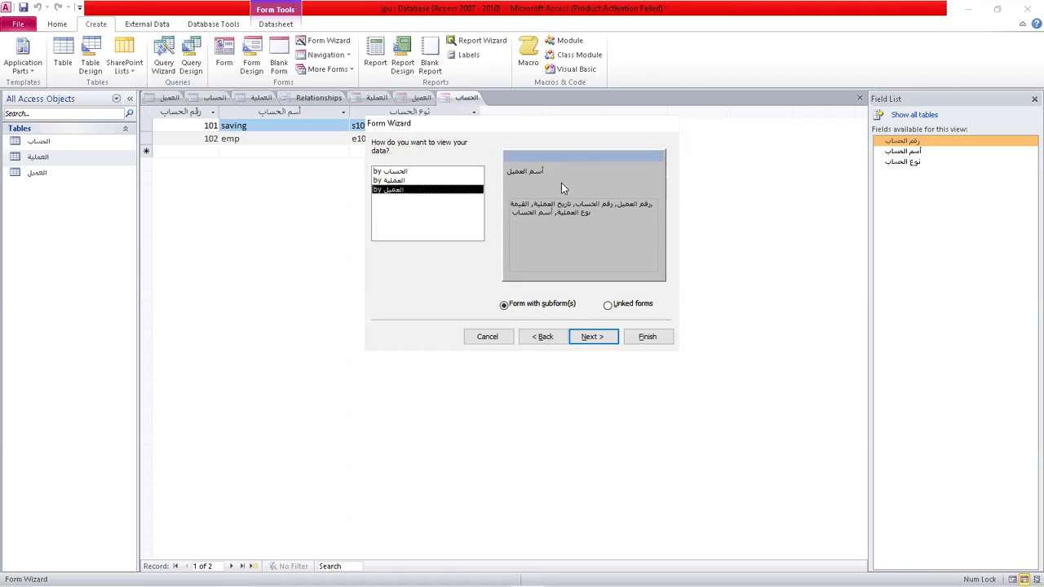
pyautogui.click(405, 180)
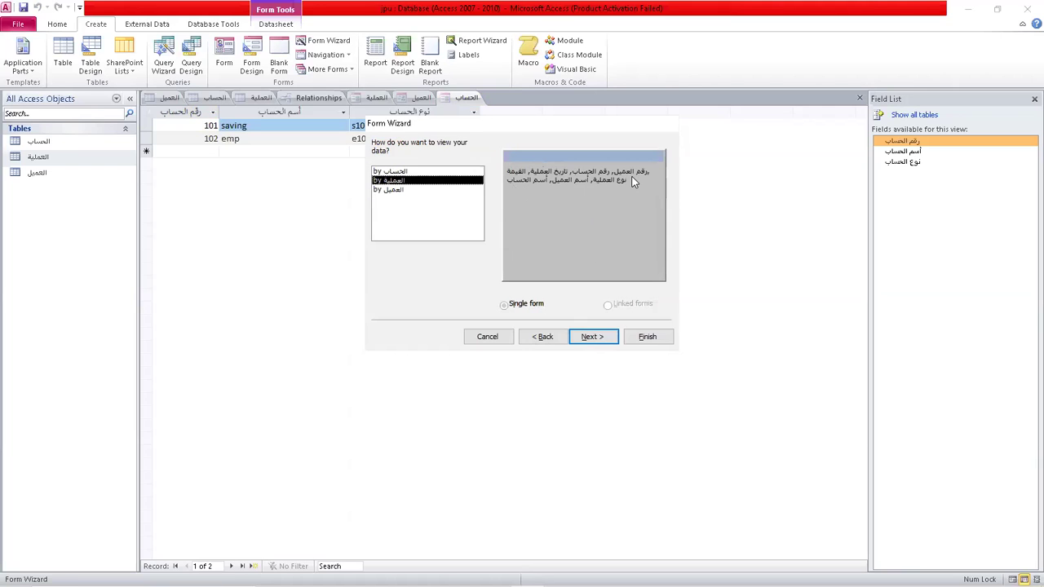
pyautogui.click(594, 337)
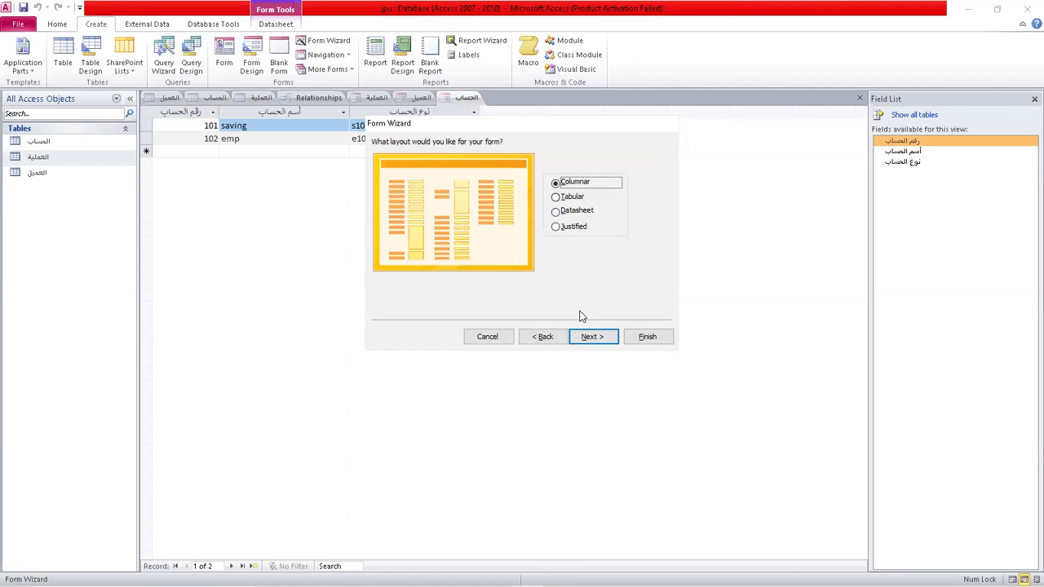
pyautogui.click(588, 335)
pyautogui.click(648, 337)
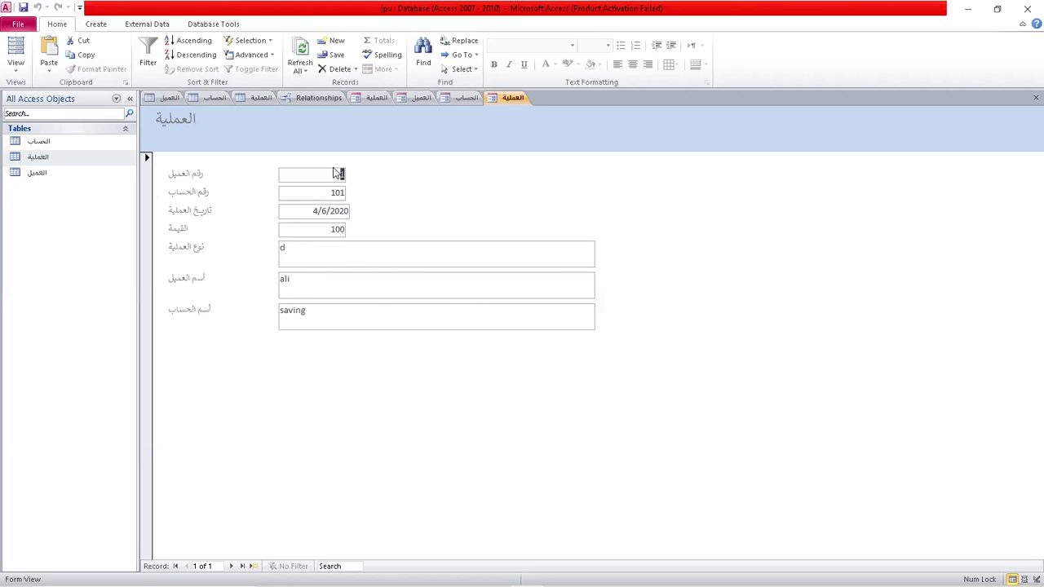
# In Design View, move أسم العميل beside رقم العميل and أسم الحساب beside رقم الحساب.
pyautogui.rightClick(509, 100)
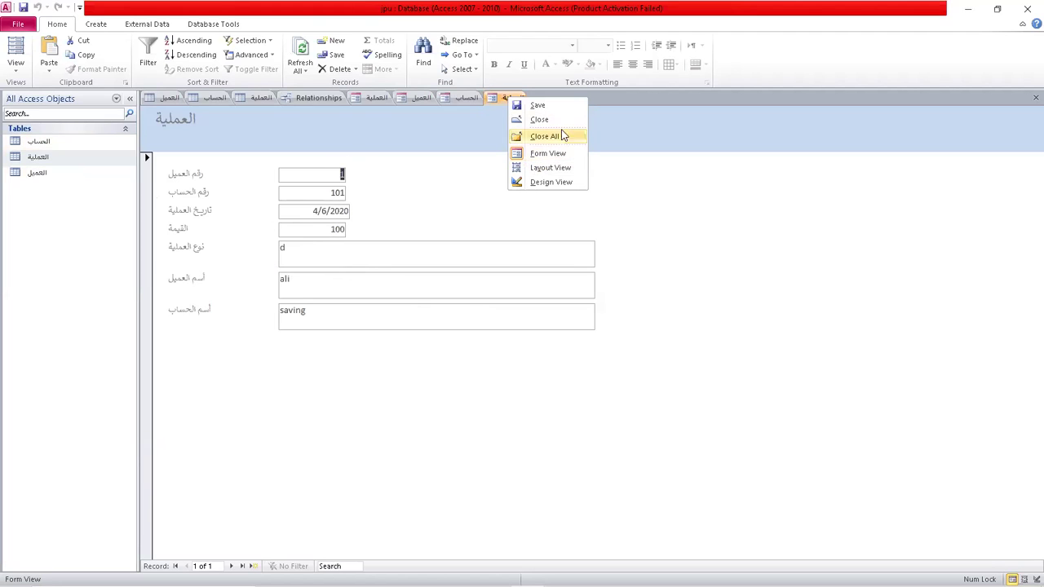
pyautogui.click(551, 182)
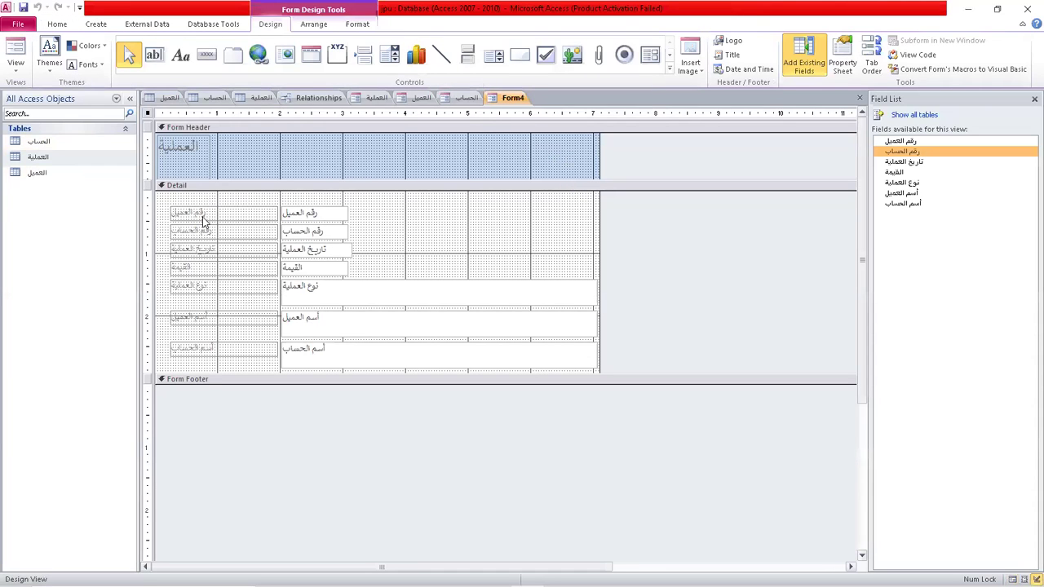
pyautogui.moveTo(233, 319); pyautogui.dragTo(416, 213)
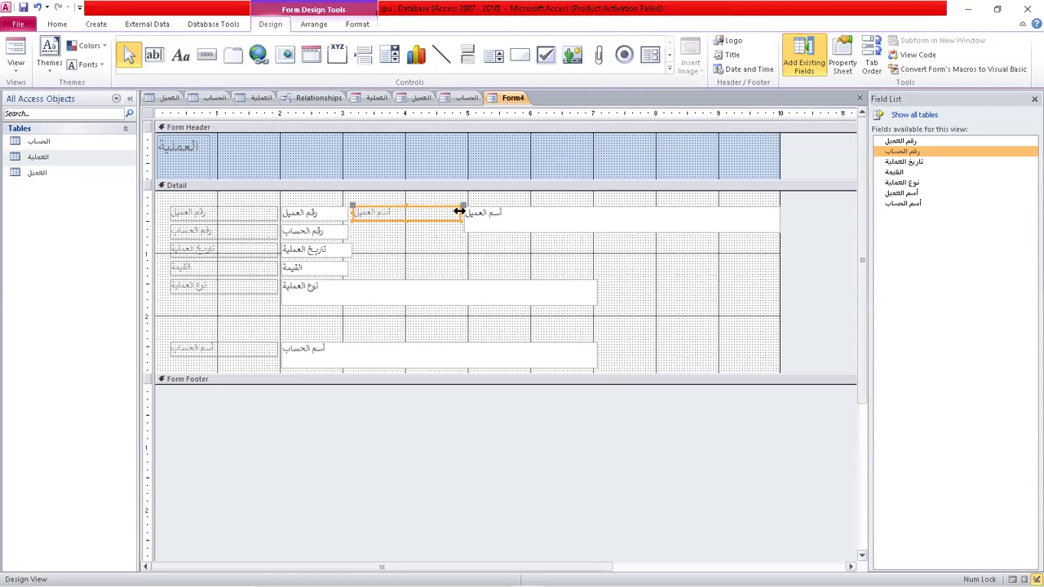
pyautogui.moveTo(460, 213); pyautogui.dragTo(402, 213)
pyautogui.moveTo(261, 357); pyautogui.dragTo(433, 240)
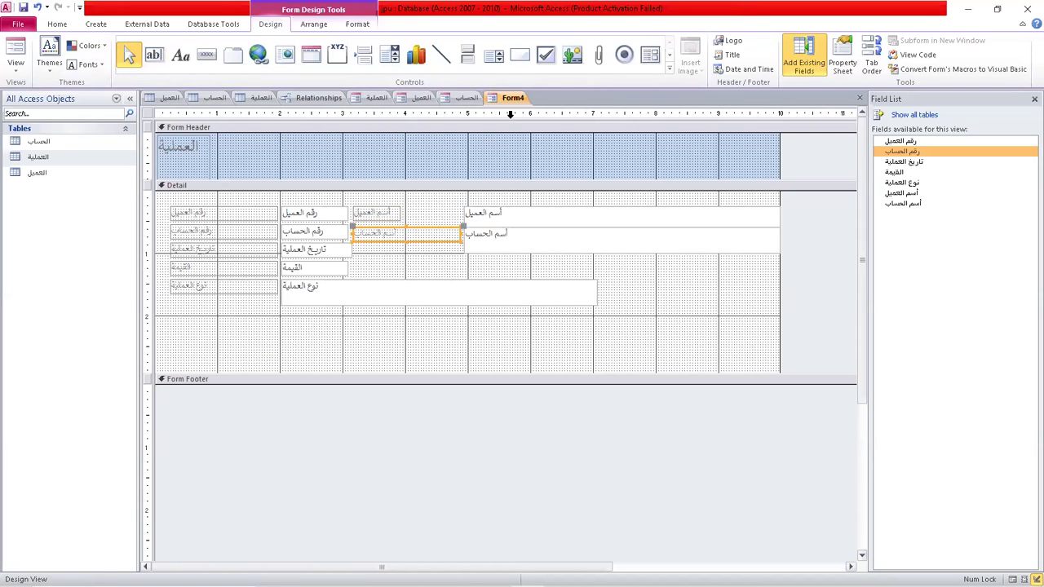
pyautogui.rightClick(514, 98)
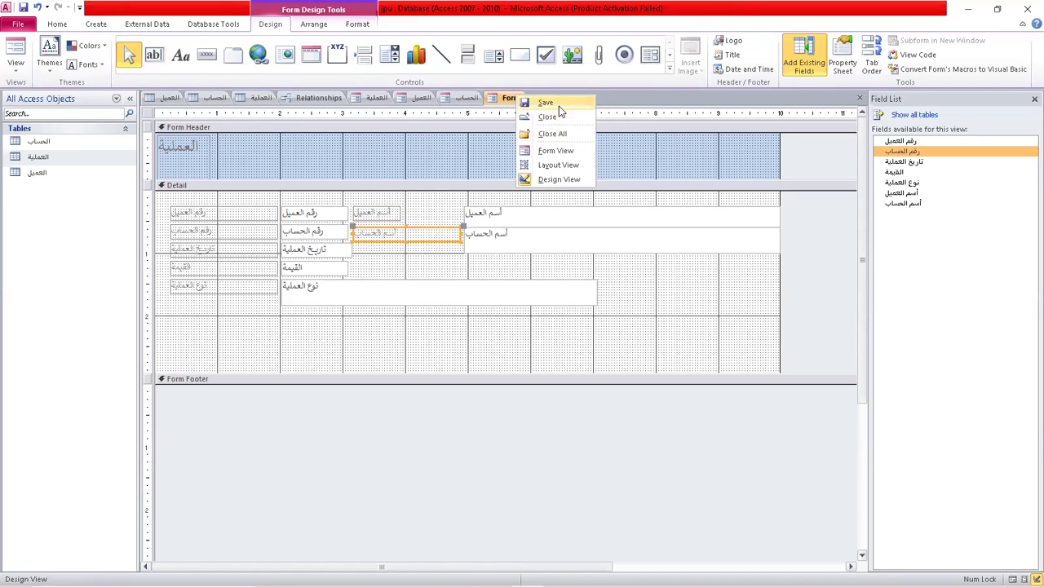
# Switch Form4 to Form View to show the records with names beside their numbers.
pyautogui.click(568, 159)
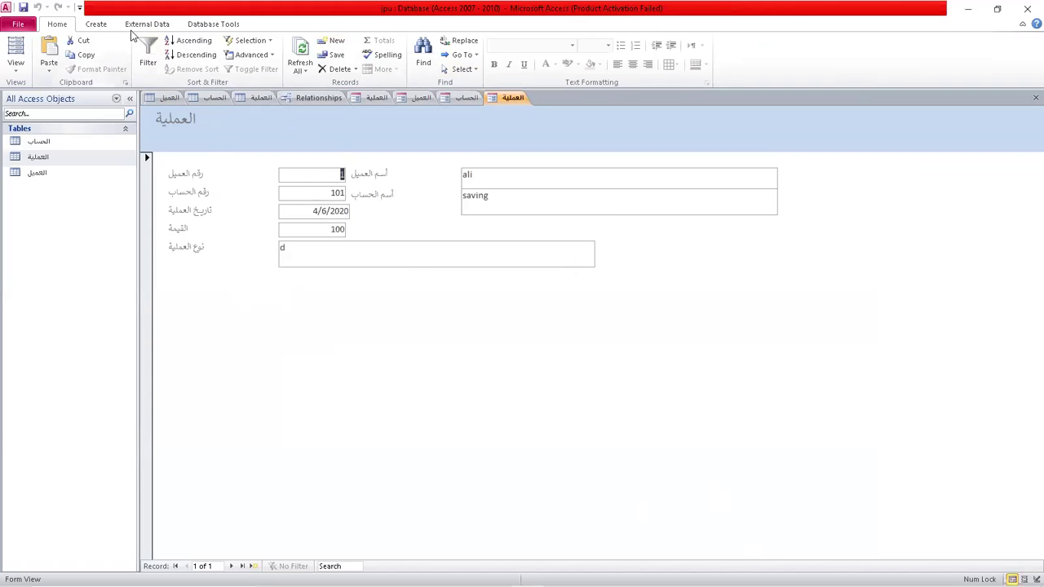
pyautogui.click(96, 25)
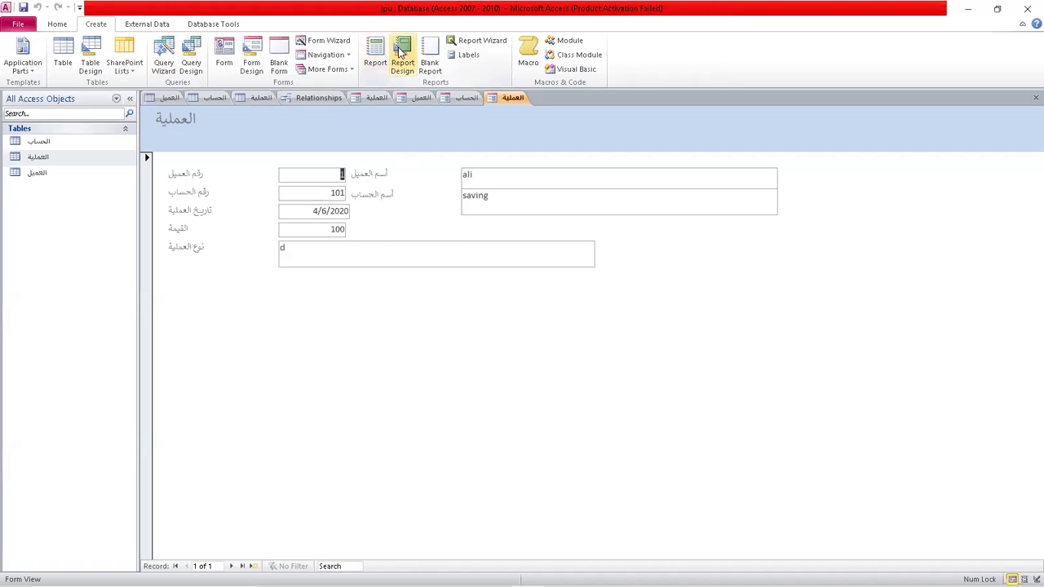
# Start the Report Wizard on the الحساب table, adding all three fields without grouping.
pyautogui.click(501, 41)
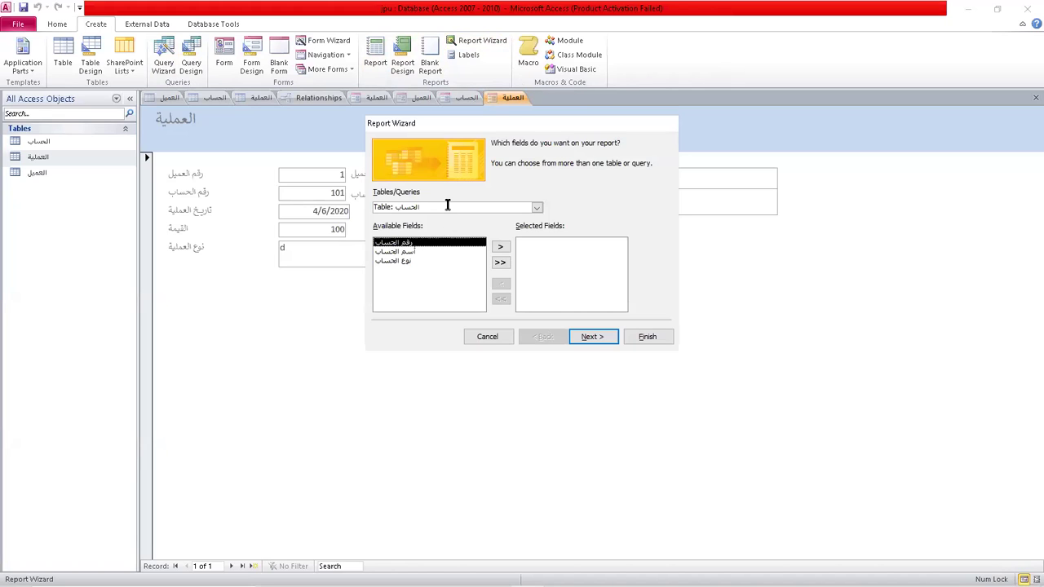
pyautogui.click(500, 262)
pyautogui.click(582, 342)
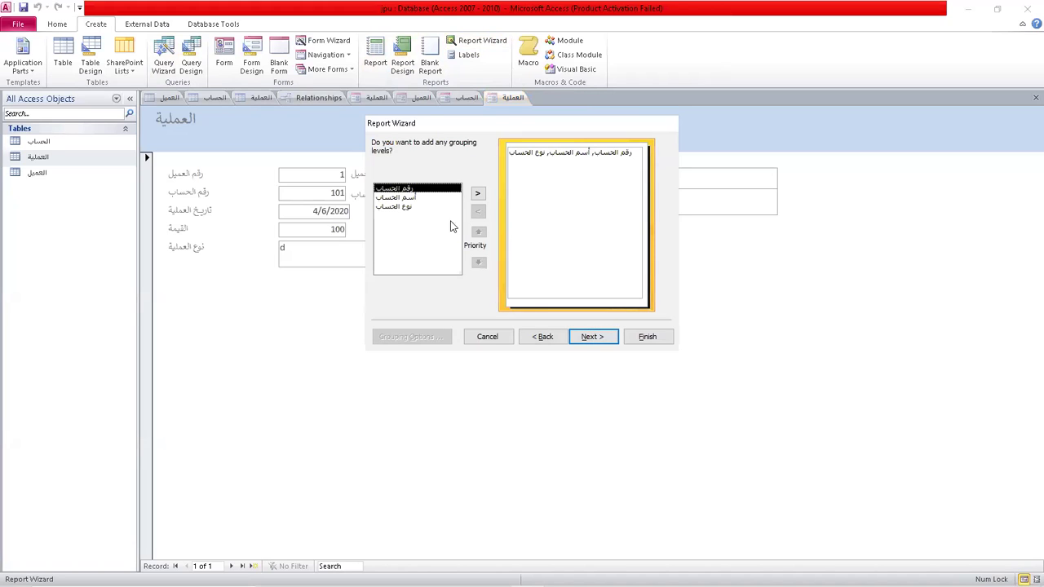
pyautogui.click(406, 207)
pyautogui.click(407, 188)
pyautogui.click(593, 336)
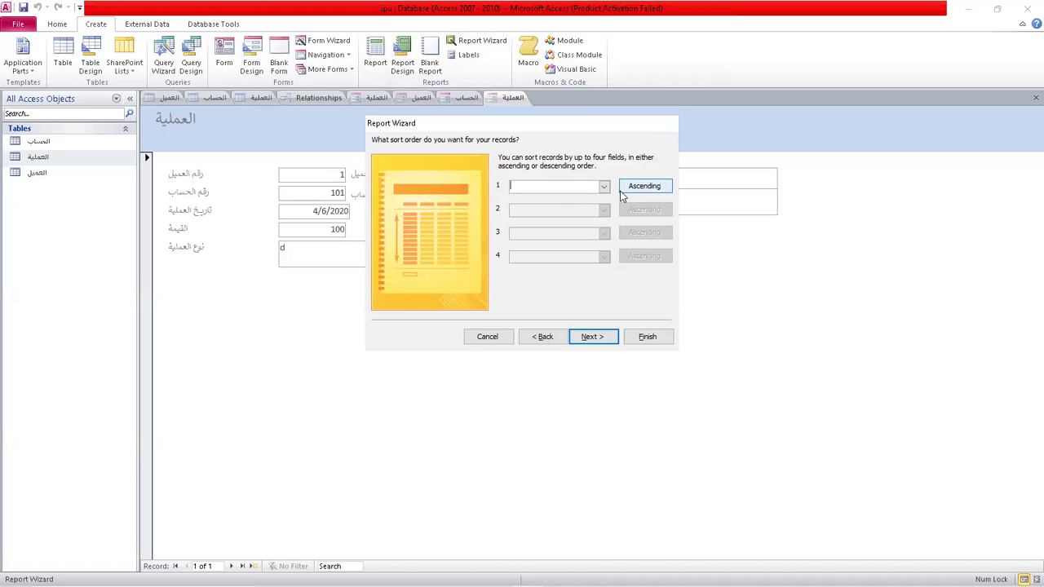
# Choose the Tabular layout, finish the الحساب report and close Print Preview into Design View.
pyautogui.click(595, 336)
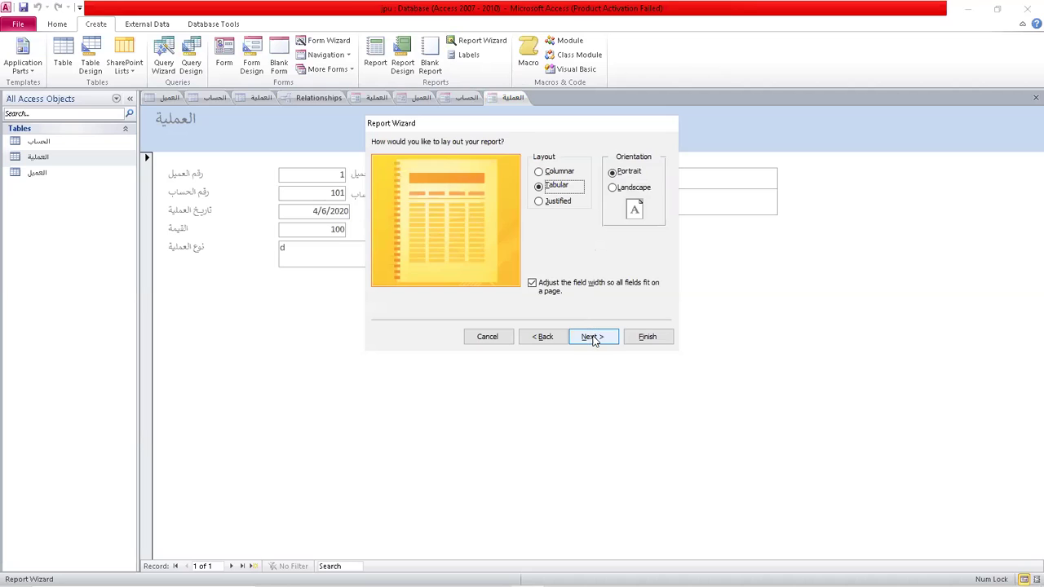
pyautogui.click(542, 172)
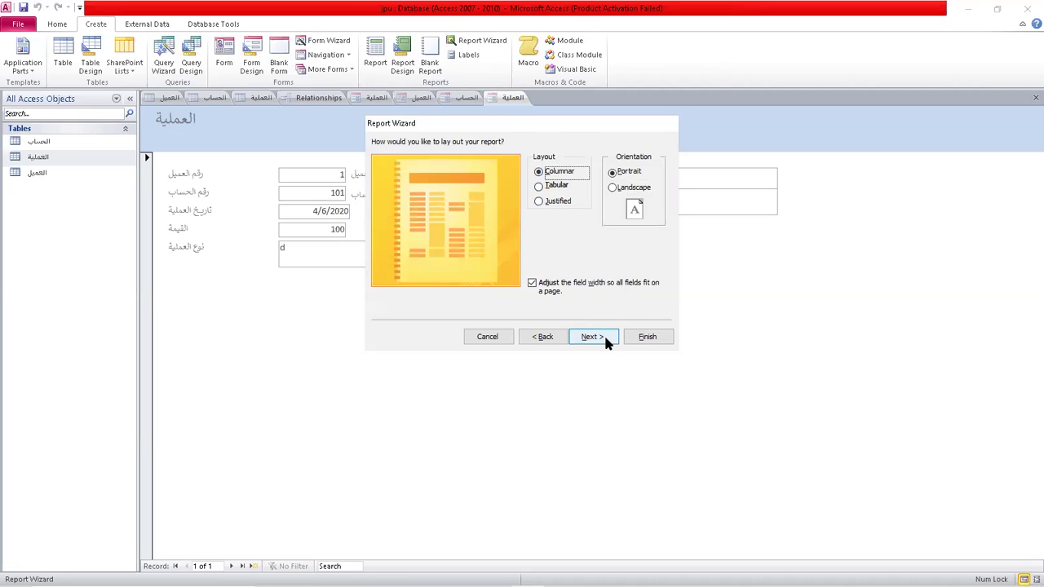
pyautogui.click(569, 188)
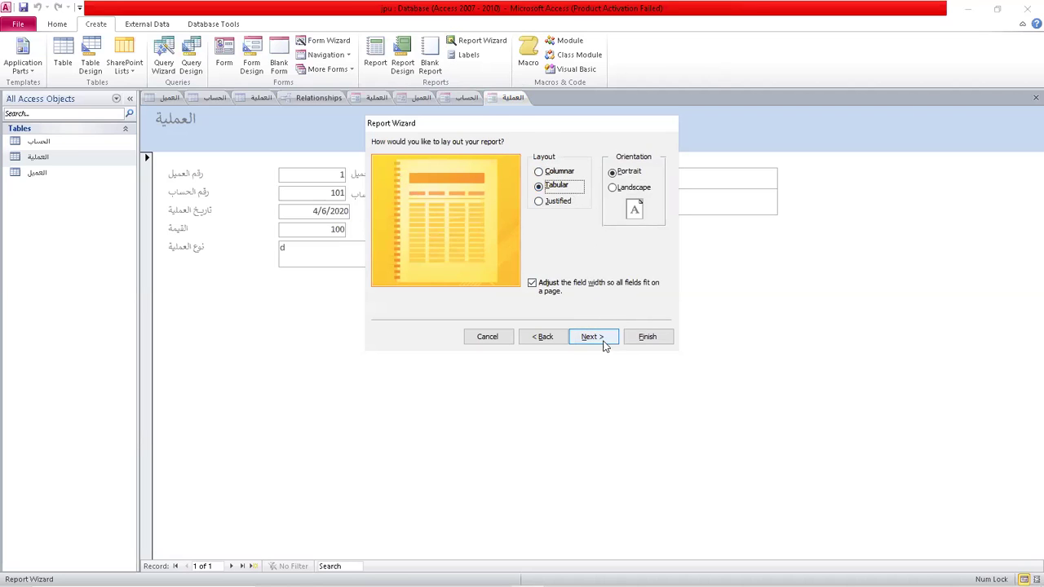
pyautogui.click(606, 338)
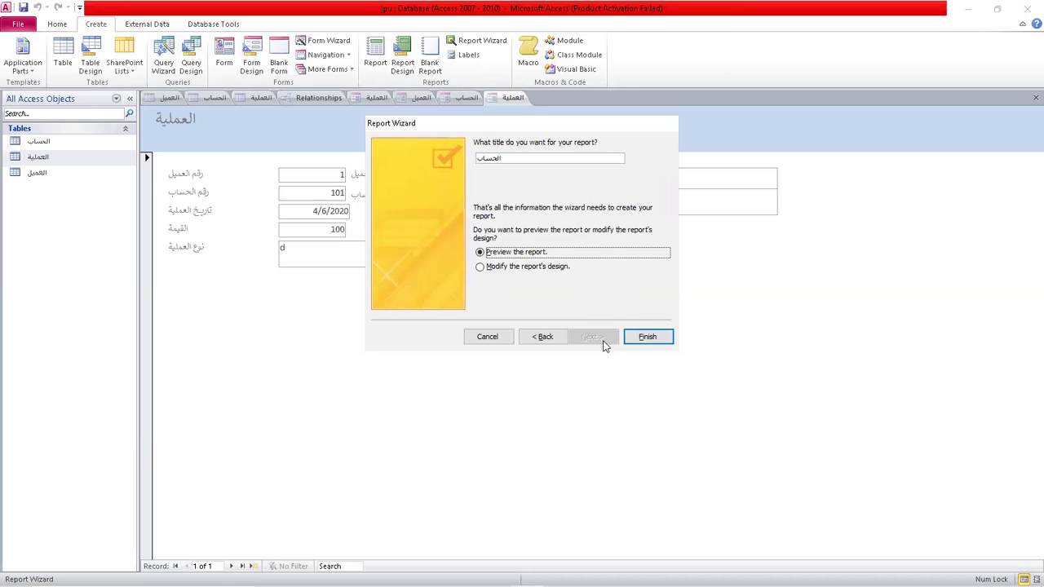
pyautogui.click(653, 337)
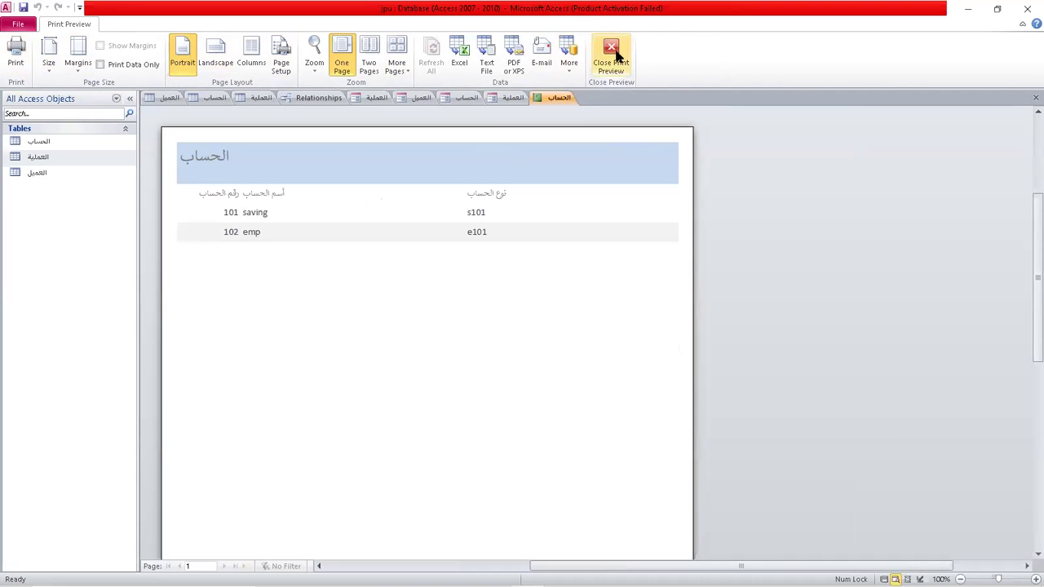
pyautogui.click(616, 54)
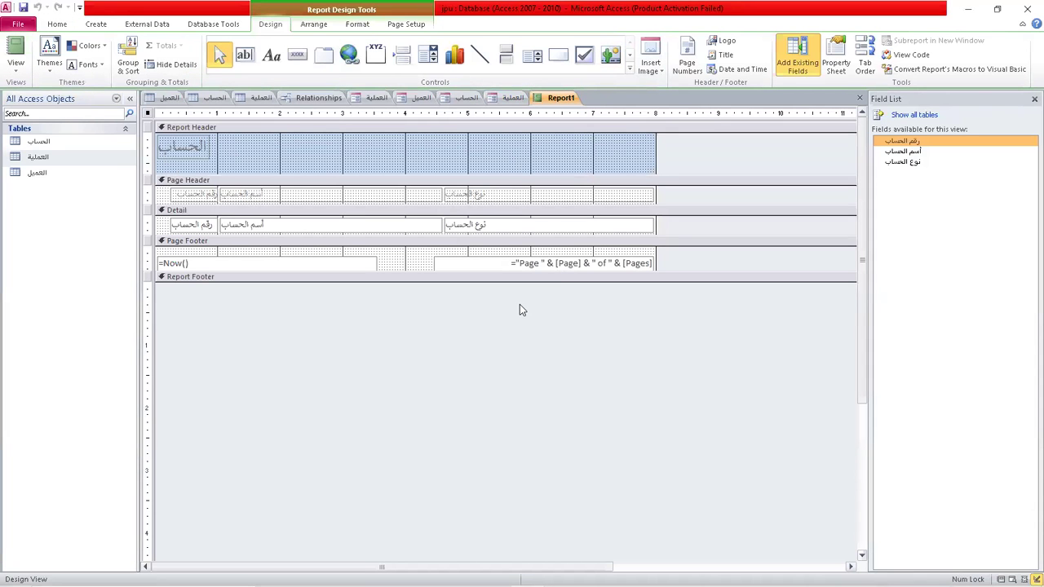
pyautogui.click(95, 25)
# Start the Report Wizard on the العميل table with all five fields and no grouping.
pyautogui.click(487, 40)
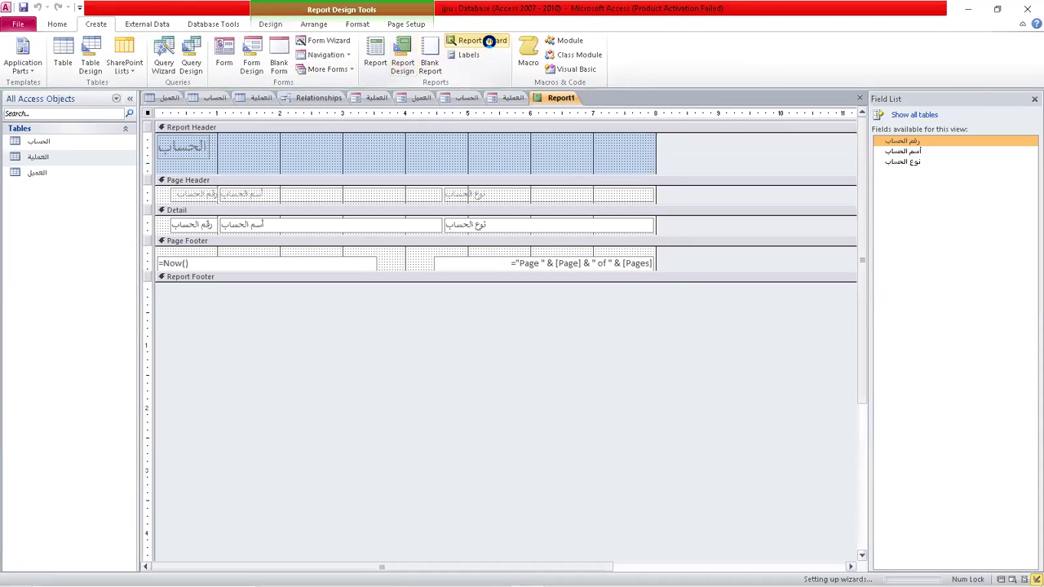
pyautogui.click(536, 207)
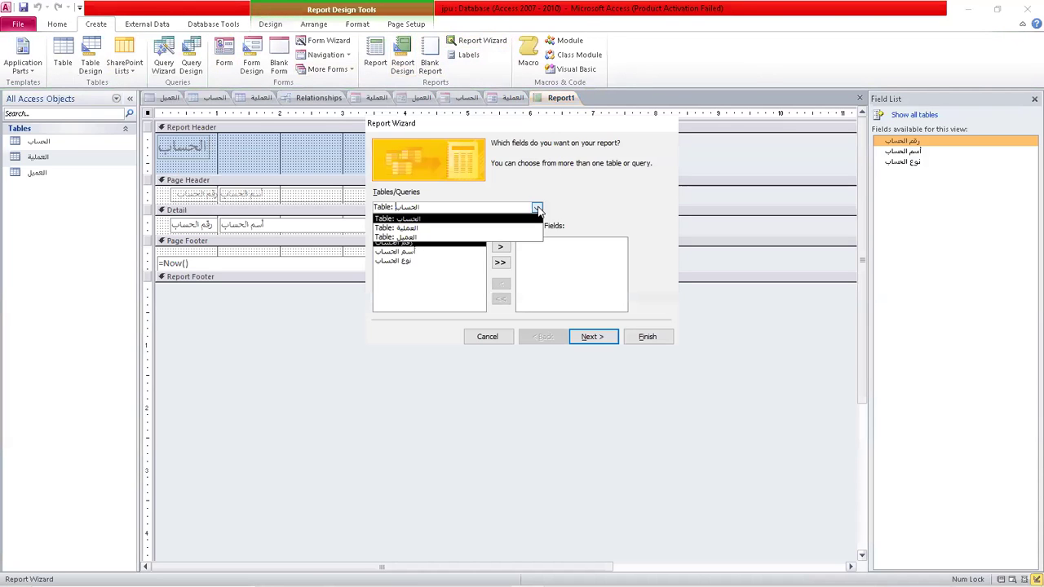
pyautogui.click(400, 237)
pyautogui.click(501, 262)
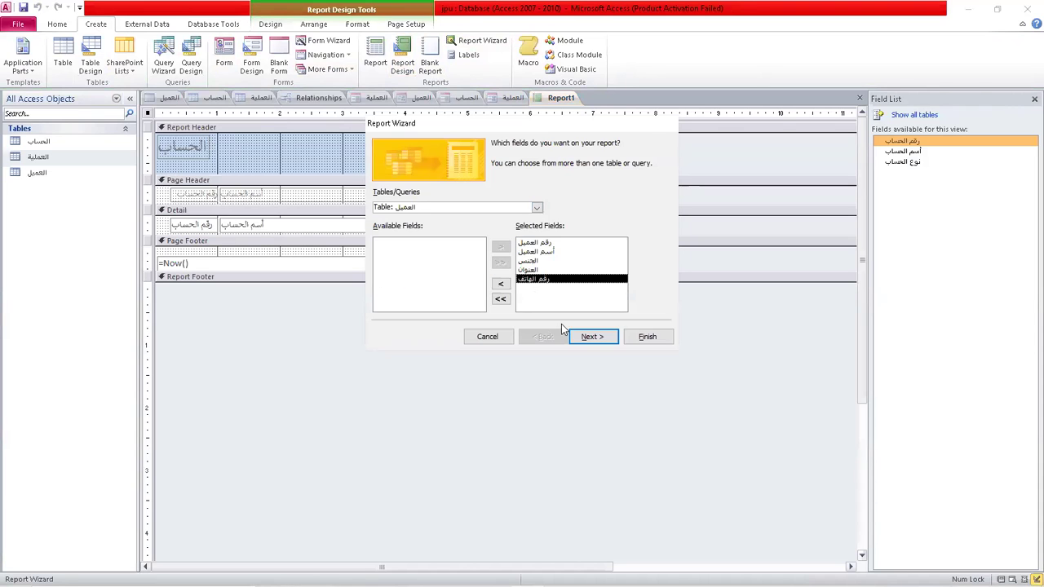
pyautogui.click(592, 336)
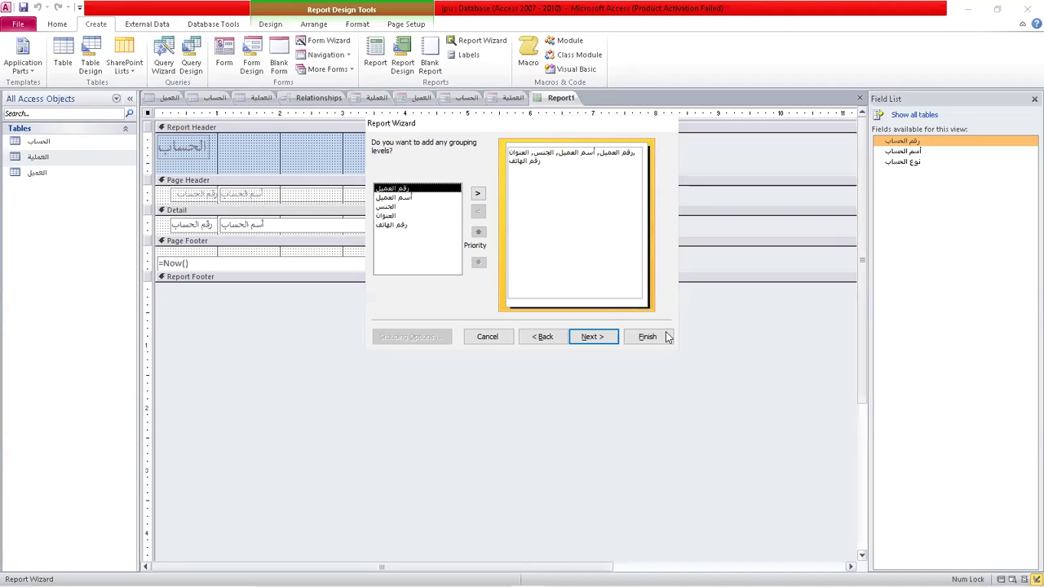
pyautogui.click(590, 337)
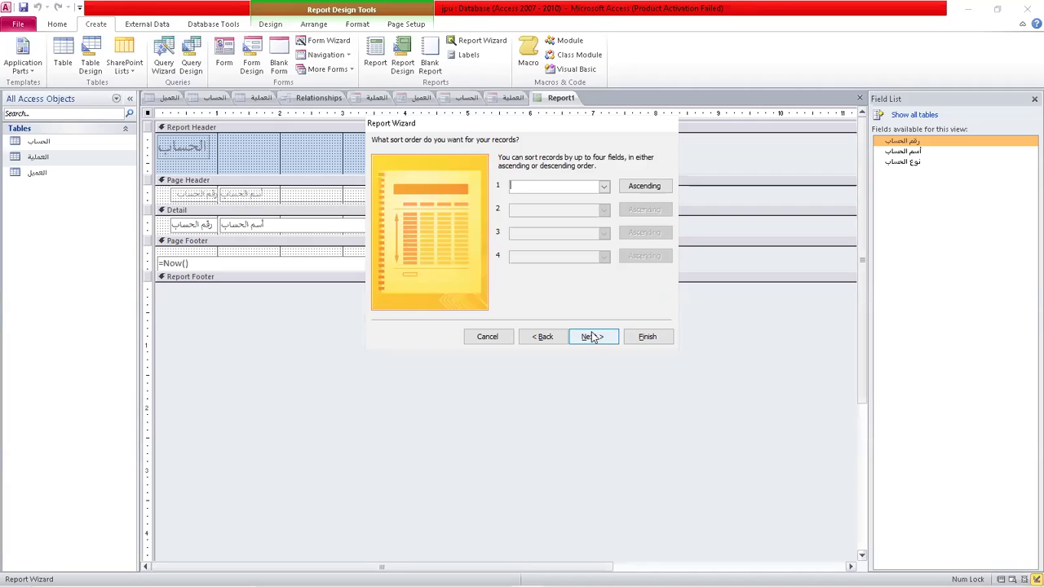
# Sort by أسم العميل, keep Tabular layout, finish the العميل report and close the preview.
pyautogui.click(605, 187)
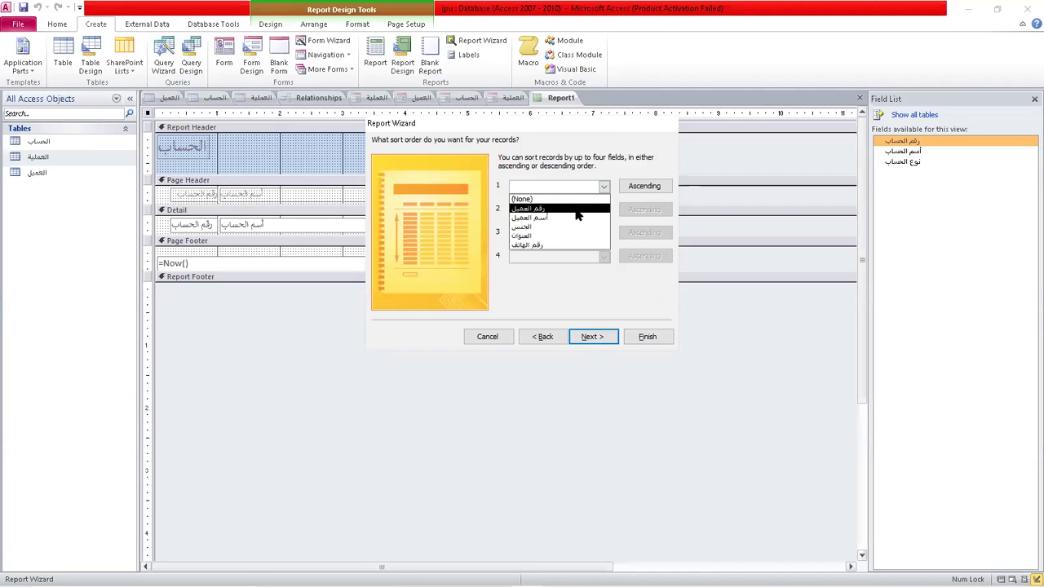
pyautogui.click(553, 220)
pyautogui.click(590, 337)
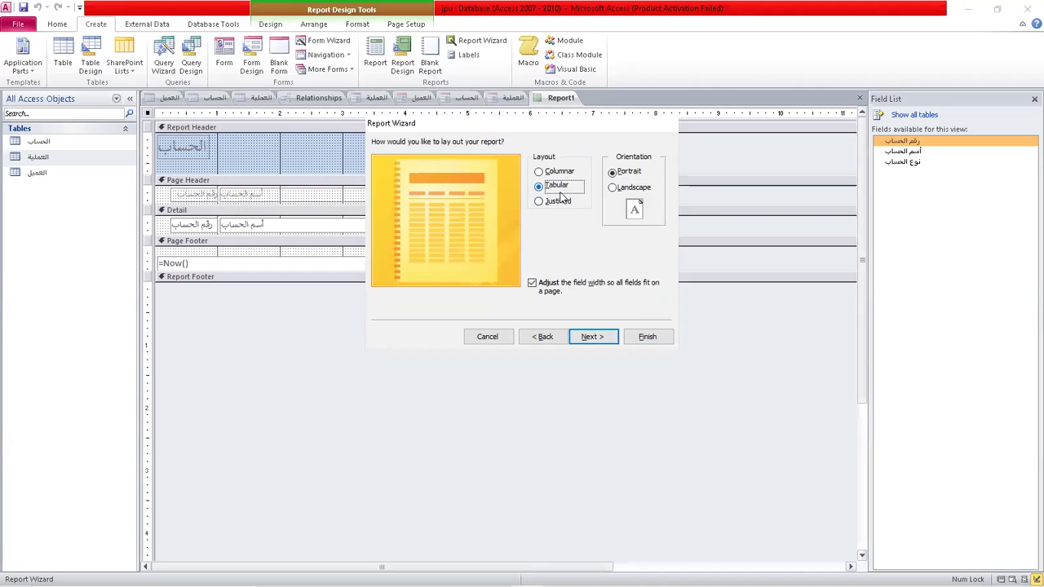
pyautogui.click(593, 337)
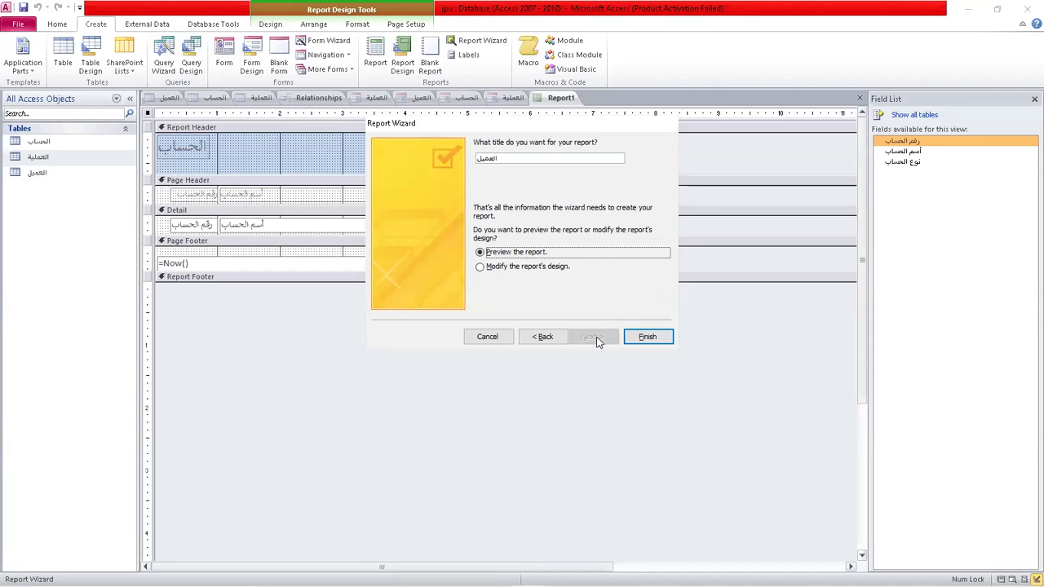
pyautogui.click(647, 337)
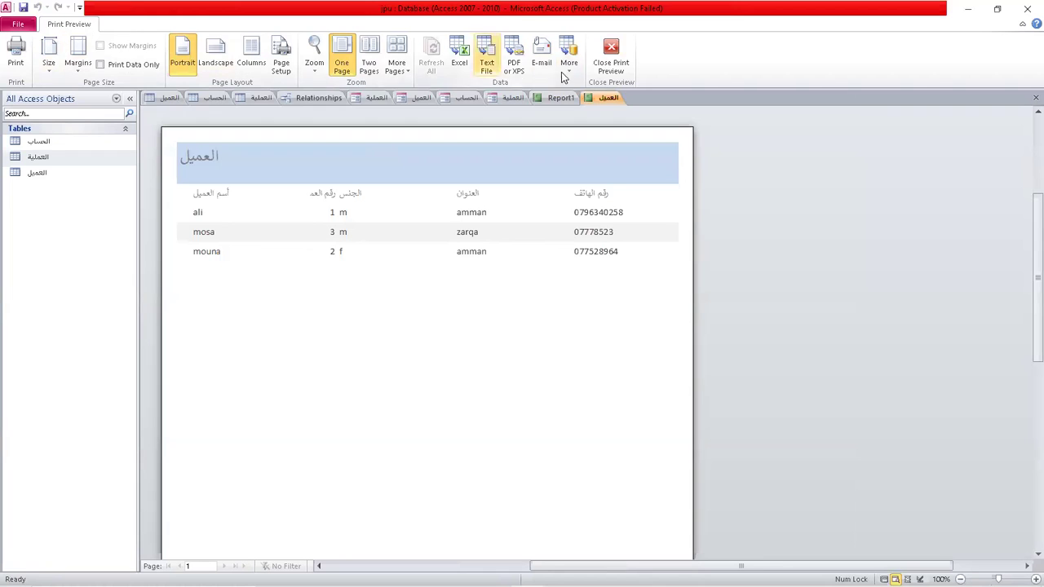
pyautogui.click(612, 58)
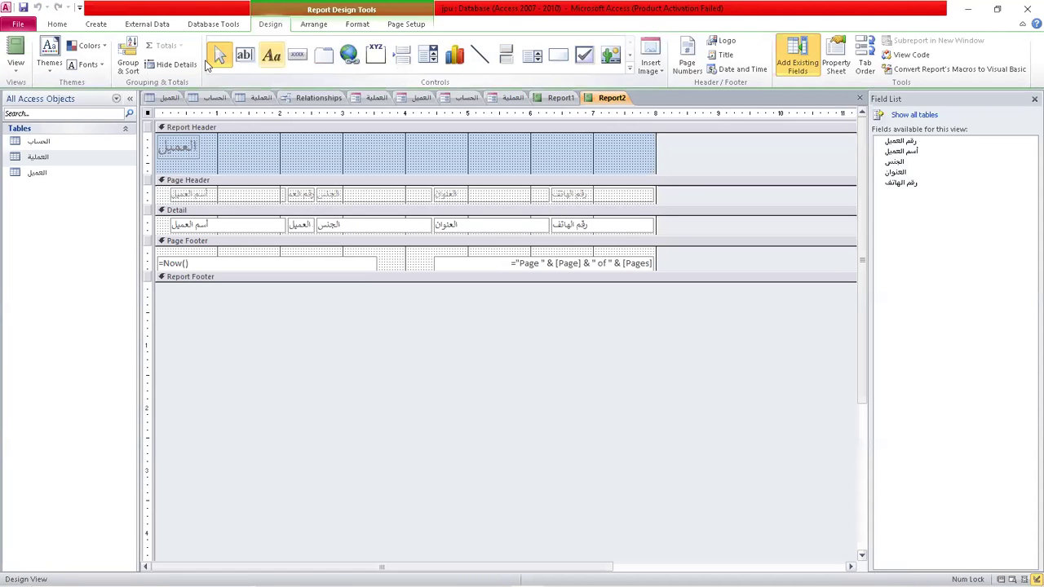
pyautogui.click(96, 24)
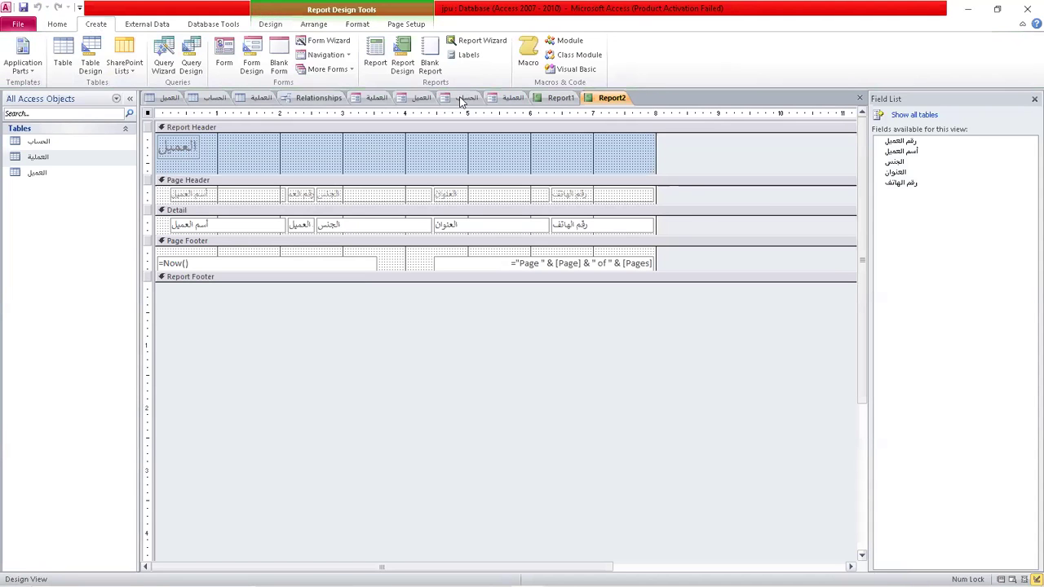
# Build a Report Wizard report on العملية with all fields, grouped by نوع العملية, and preview it.
pyautogui.click(484, 40)
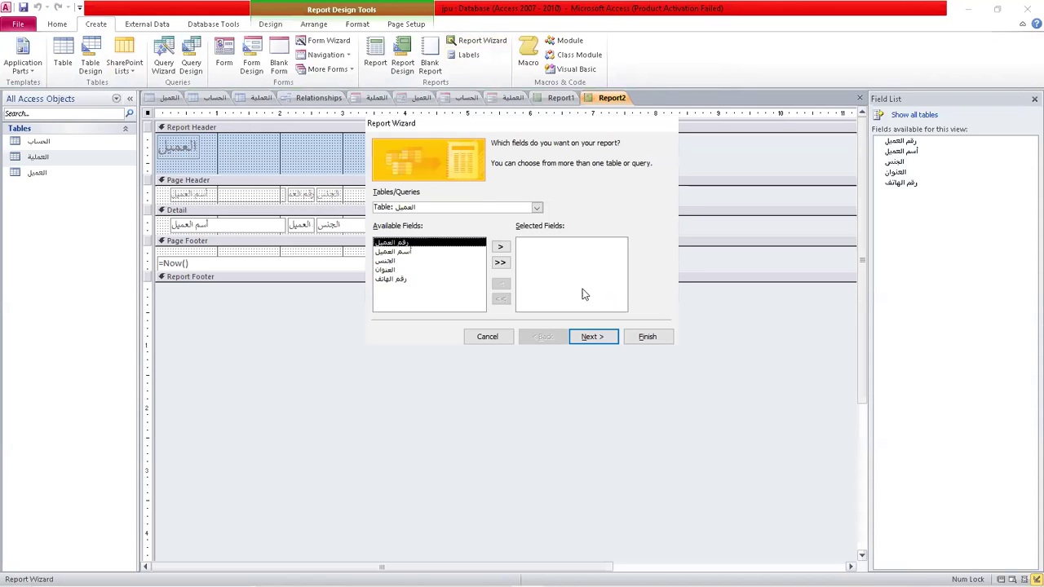
pyautogui.click(537, 209)
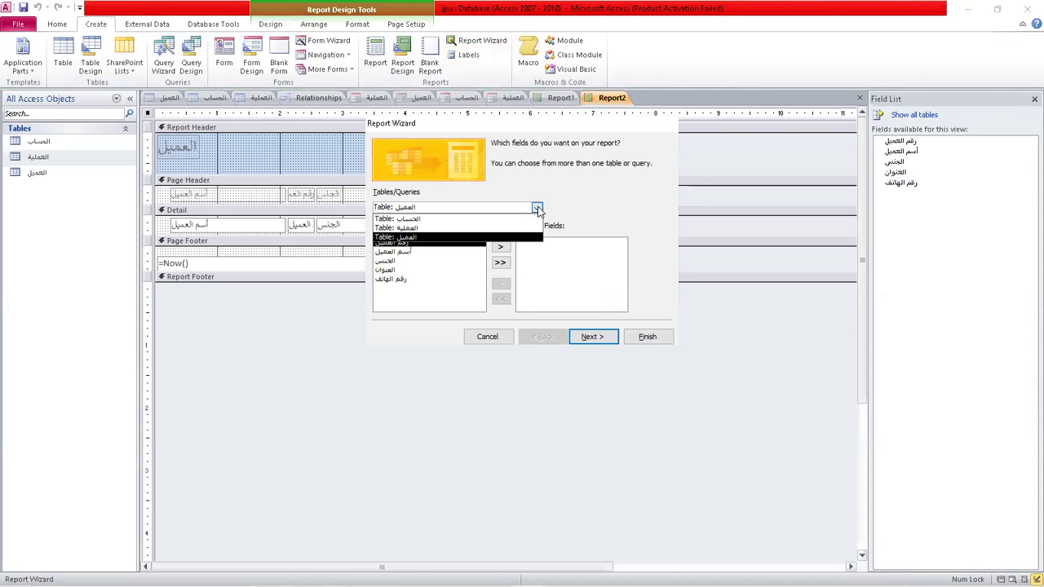
pyautogui.click(404, 228)
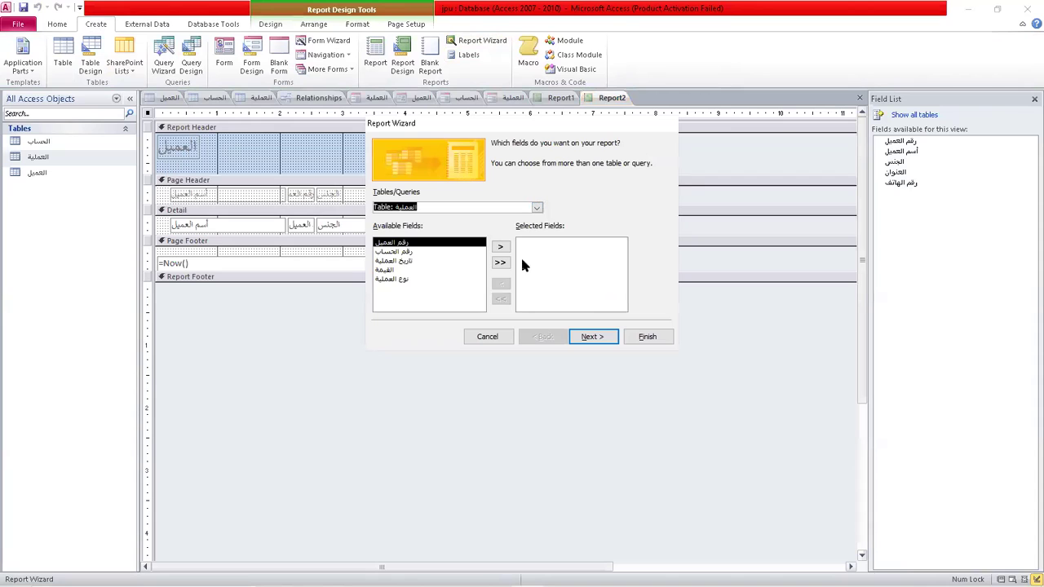
pyautogui.click(499, 263)
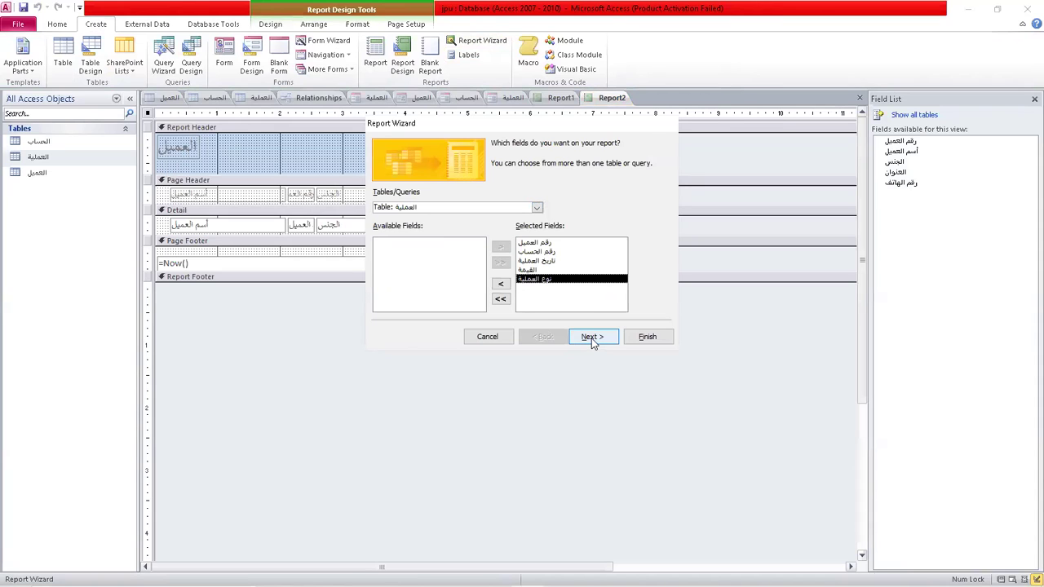
pyautogui.click(594, 341)
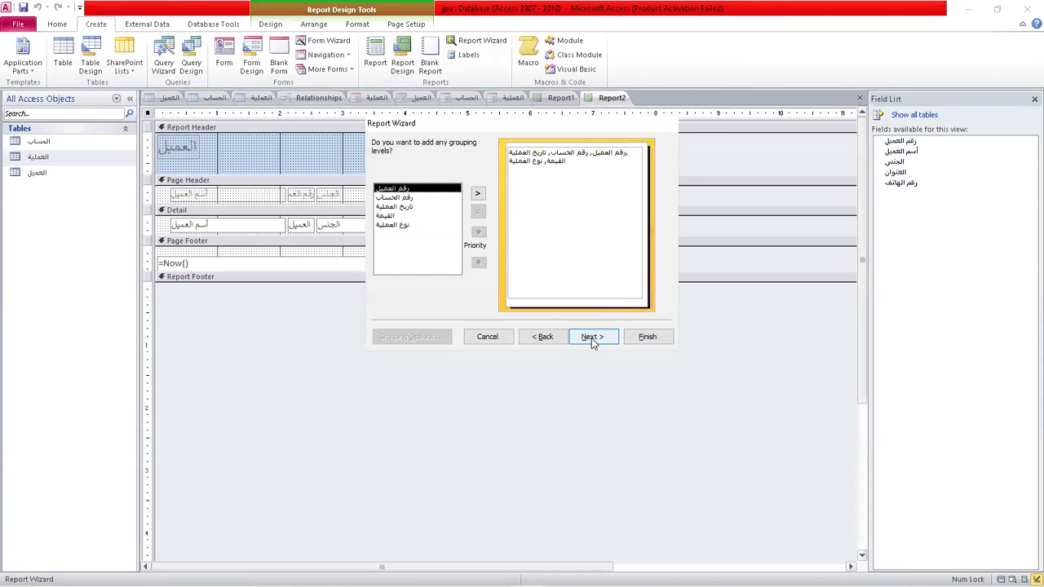
pyautogui.click(401, 227)
pyautogui.click(478, 193)
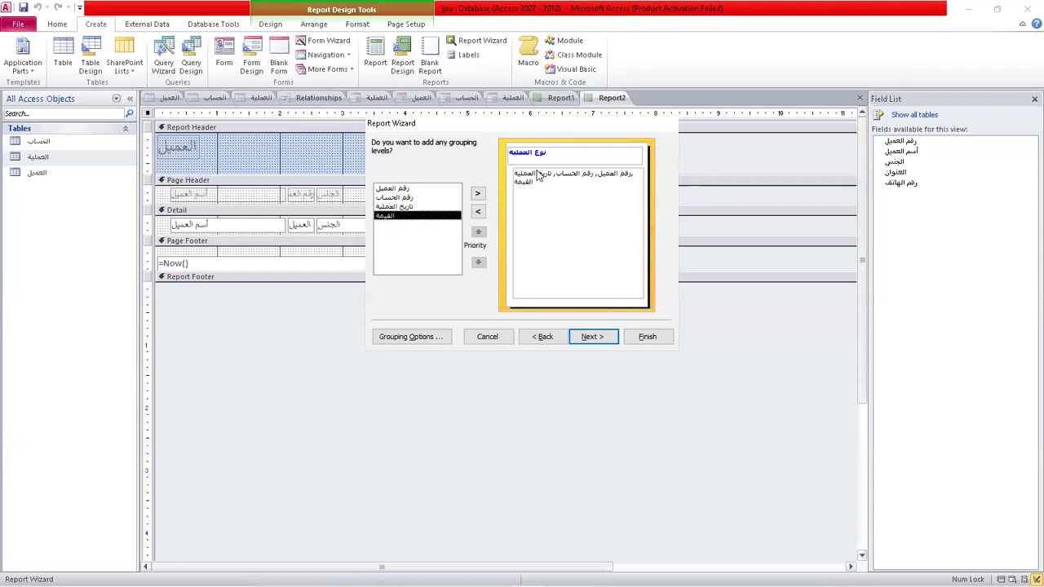
pyautogui.click(595, 337)
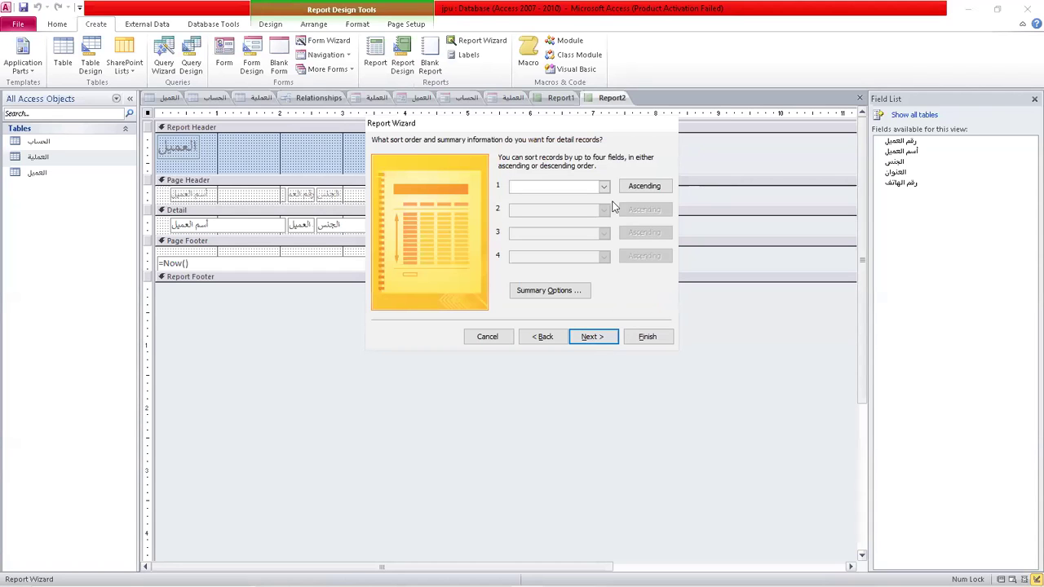
pyautogui.click(609, 341)
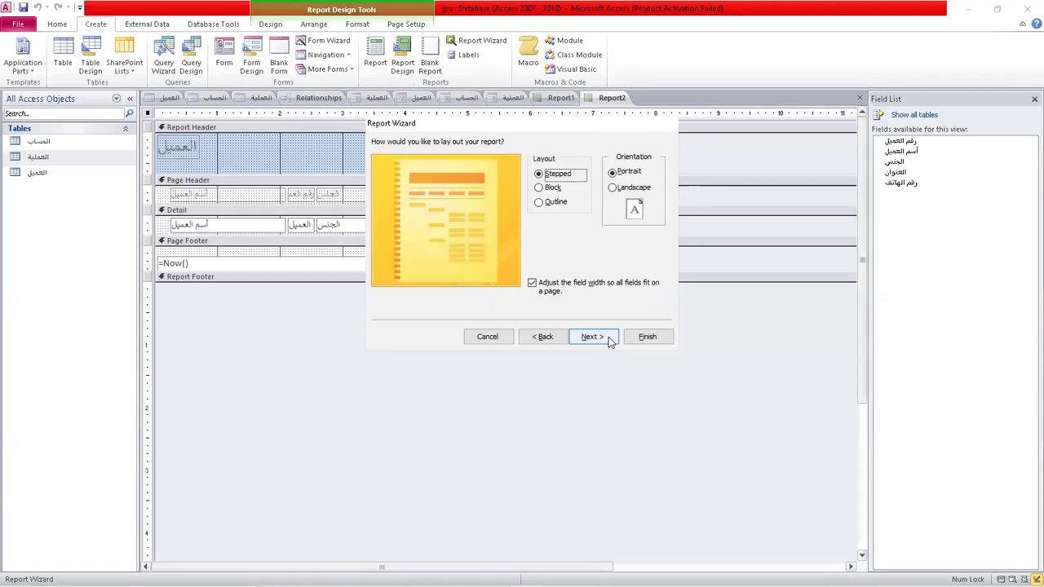
pyautogui.click(646, 338)
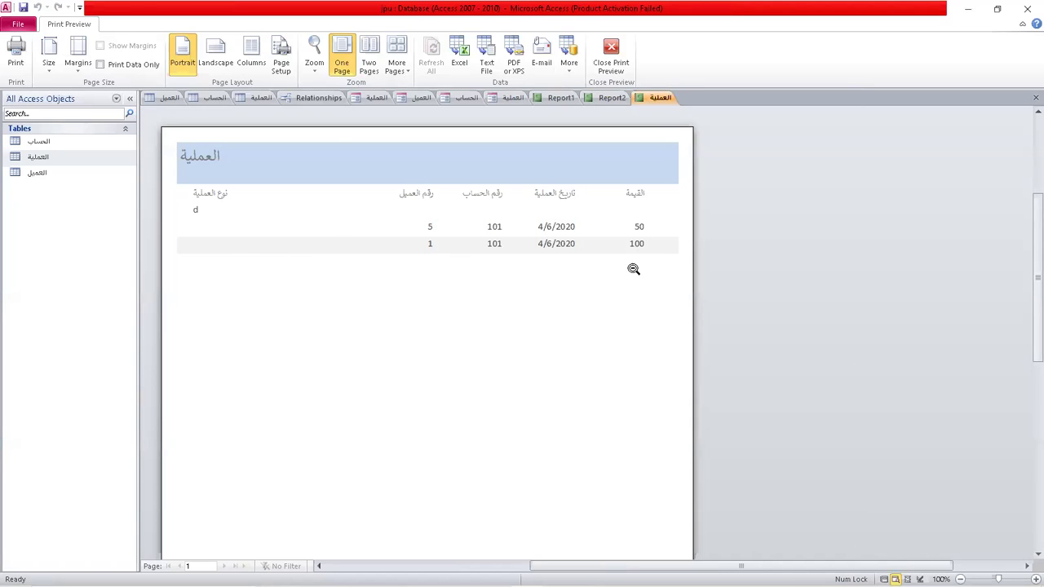
# Scroll through the العملية report preview, then close it to show Report3 in Design View.
pyautogui.scroll(-5, 528, 368)
pyautogui.scroll(-3, 527, 365)
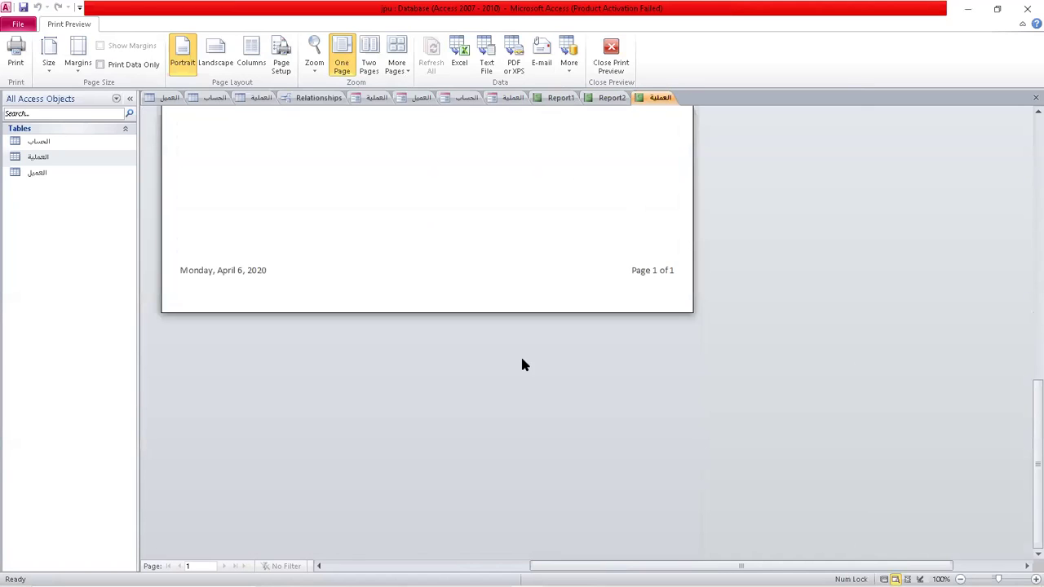
pyautogui.scroll(10, 526, 364)
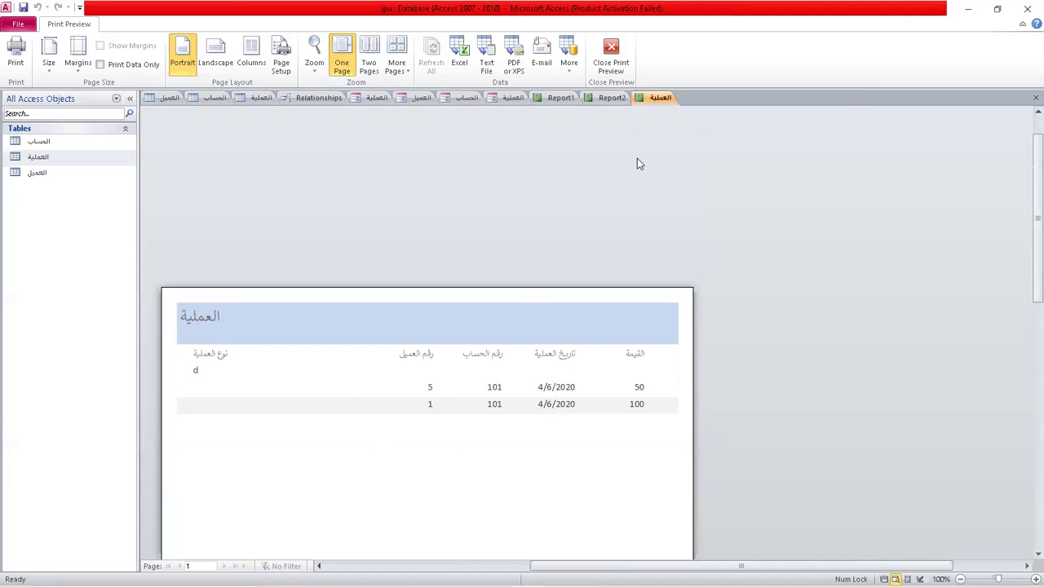
pyautogui.click(611, 55)
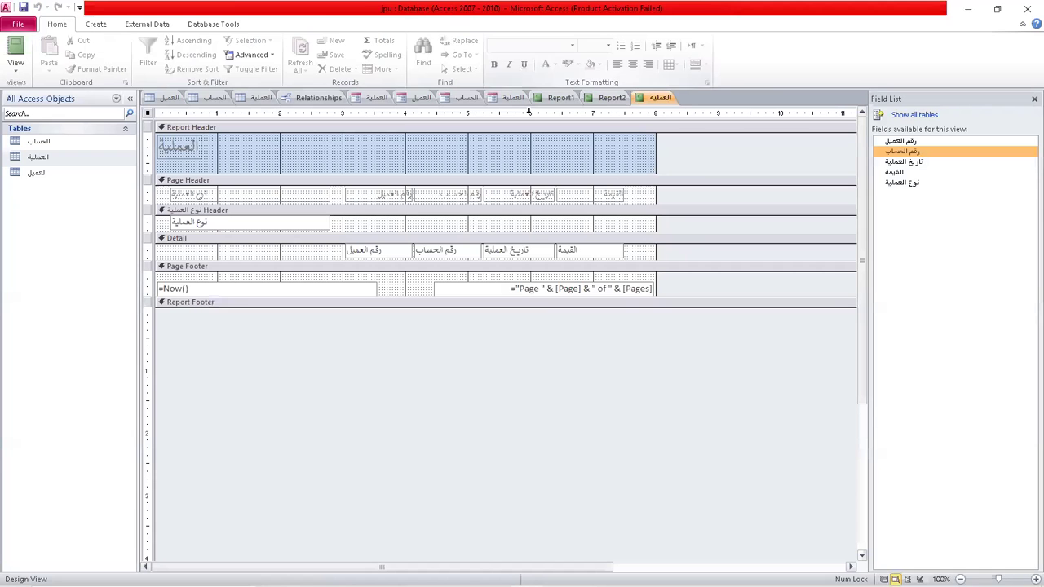
pyautogui.click(95, 25)
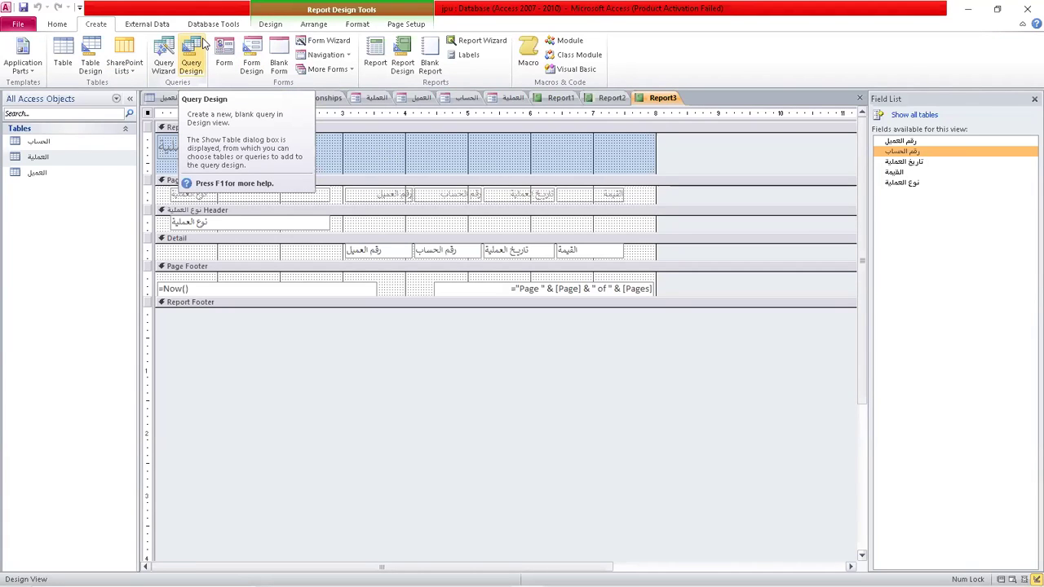
# Use the Simple Query Wizard on the العميل table with fields أسم العميل and الجنس.
pyautogui.click(163, 65)
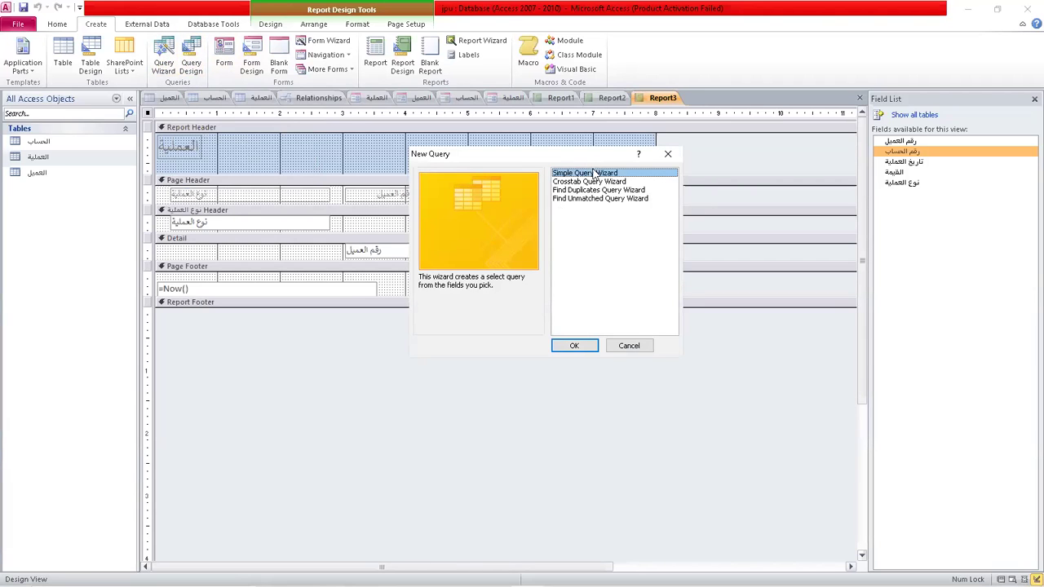
pyautogui.click(575, 347)
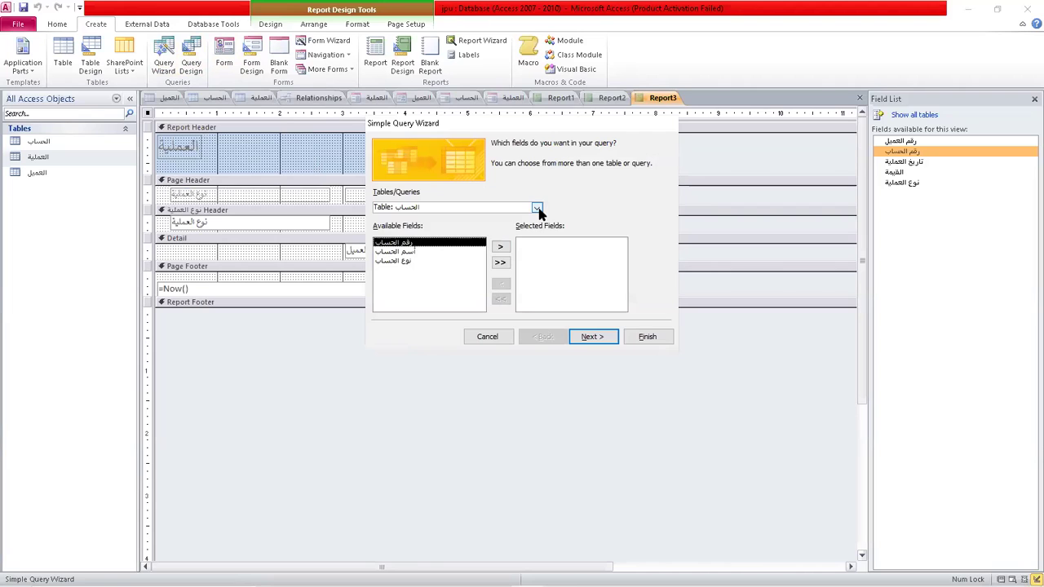
pyautogui.click(538, 209)
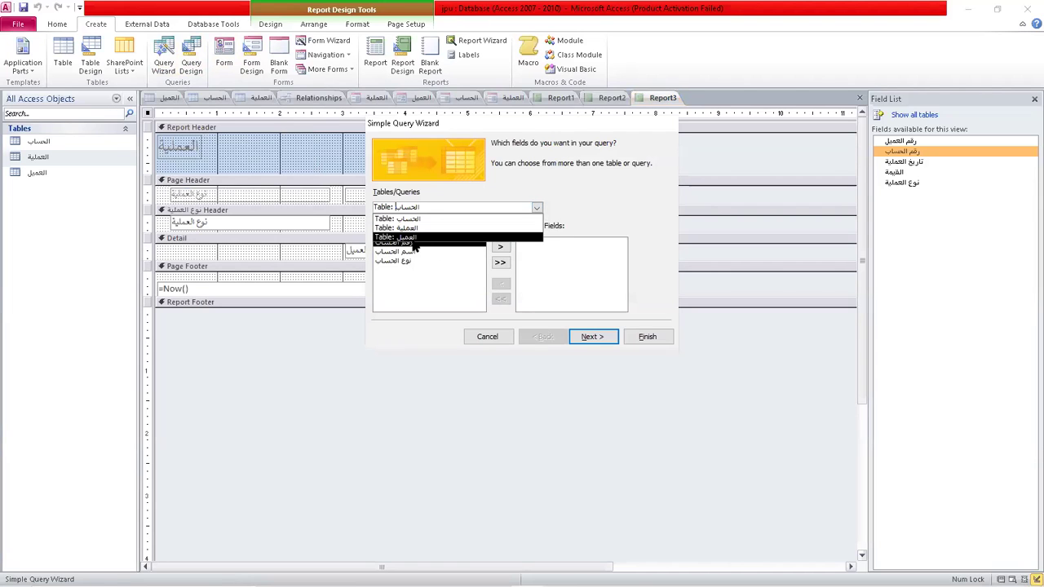
pyautogui.click(417, 237)
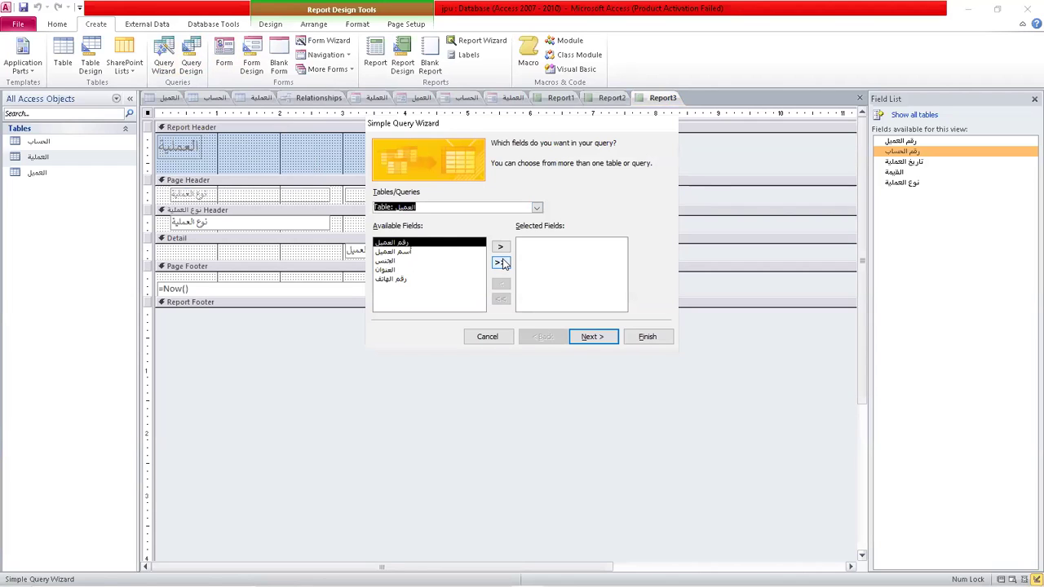
pyautogui.click(398, 252)
pyautogui.click(500, 250)
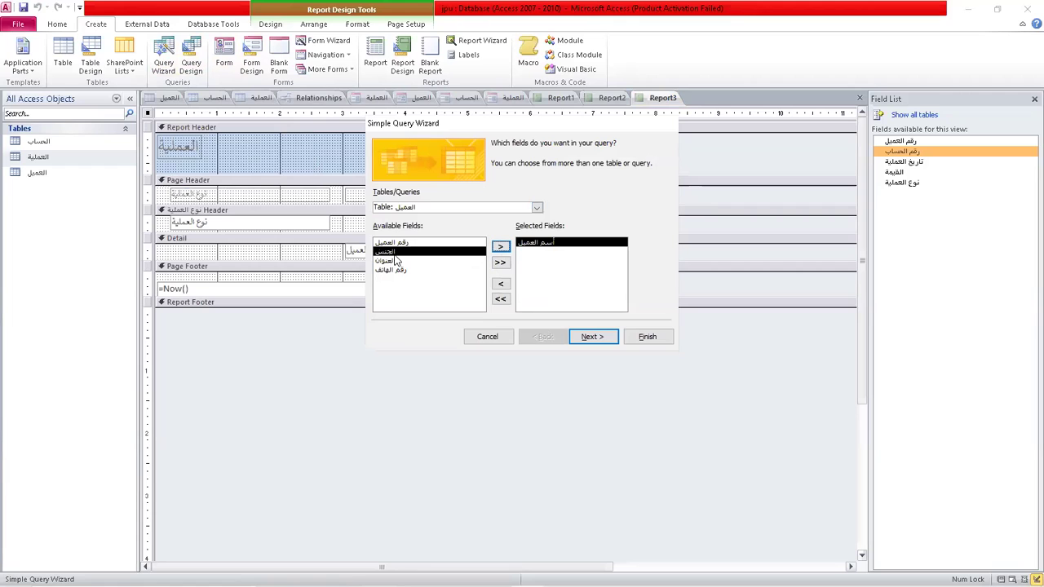
pyautogui.click(500, 247)
pyautogui.click(592, 337)
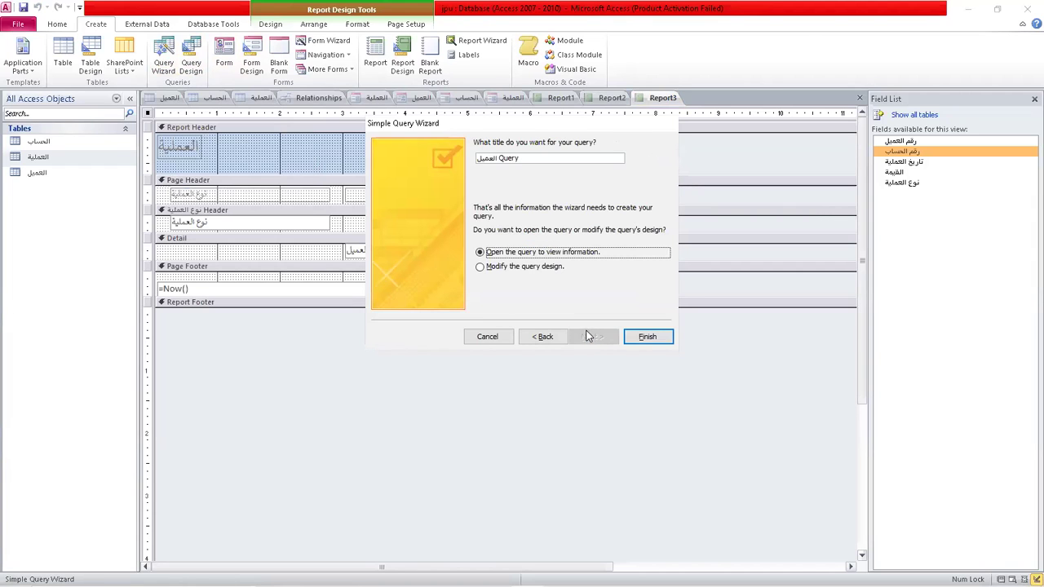
pyautogui.click(646, 337)
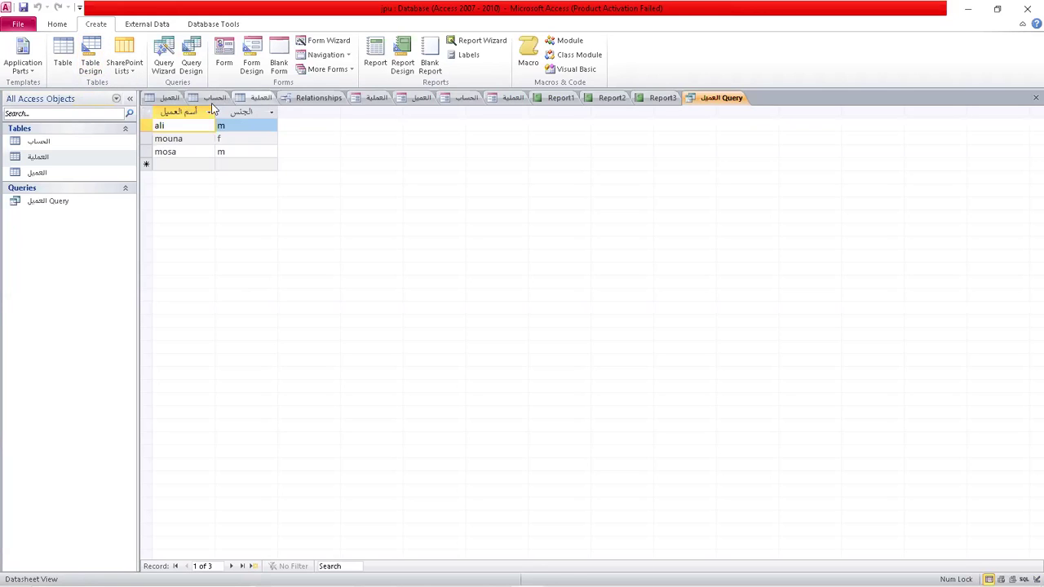
# In the query's Design View, set the الجنس criterion to m and run it.
pyautogui.rightClick(711, 104)
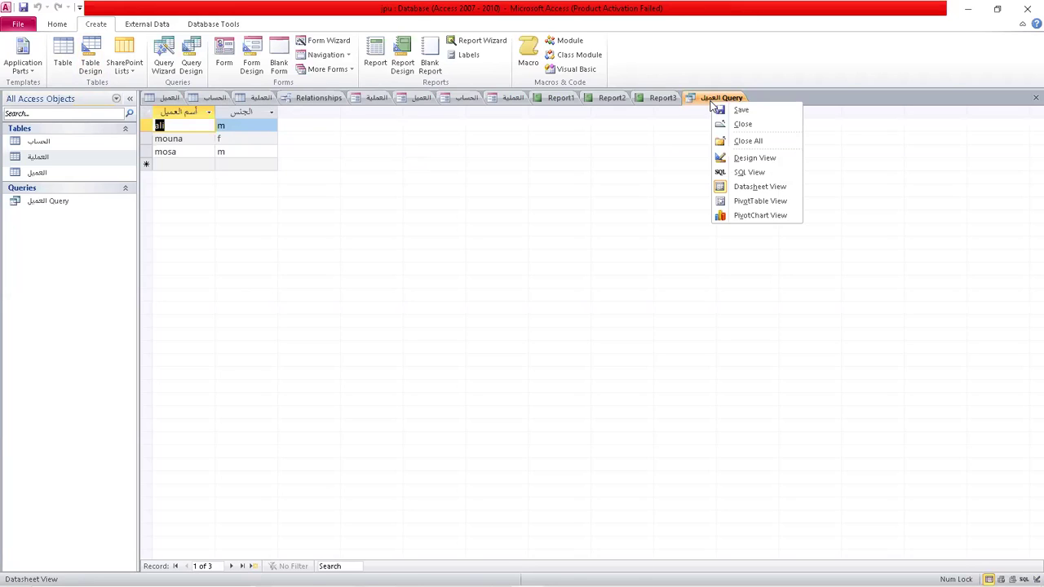
pyautogui.click(777, 161)
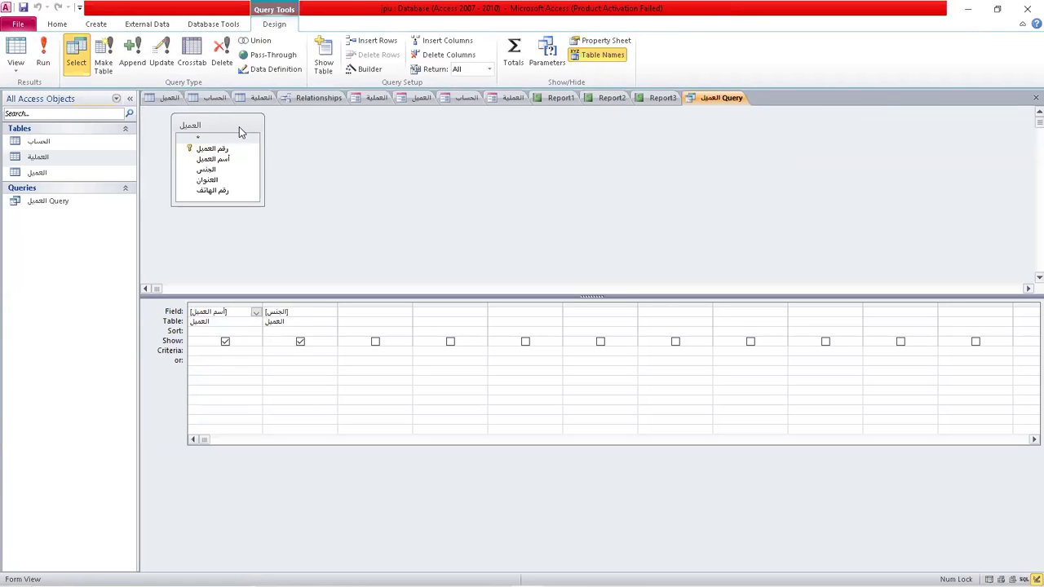
pyautogui.moveTo(241, 132); pyautogui.dragTo(546, 183)
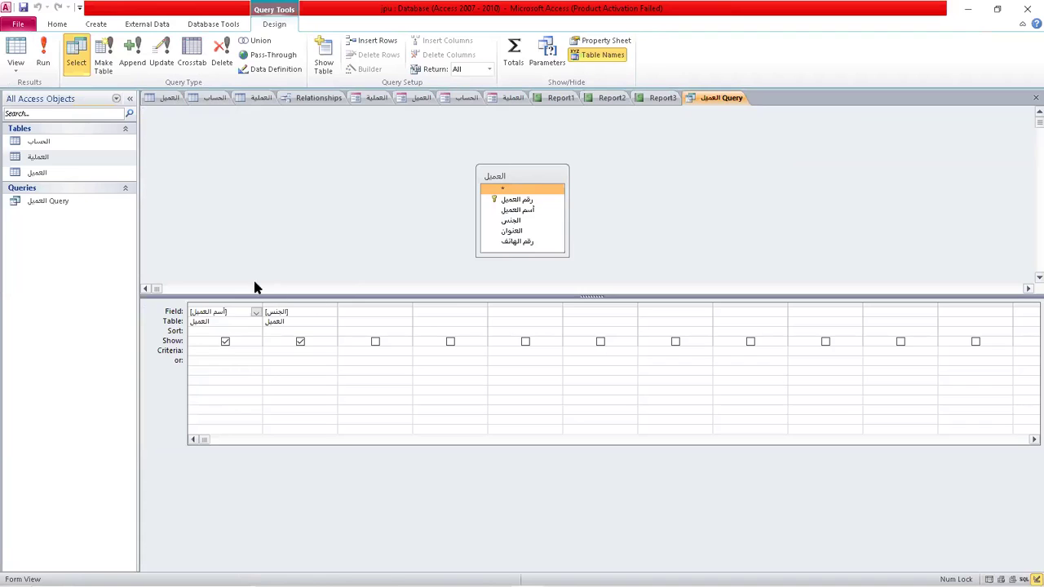
pyautogui.click(272, 351)
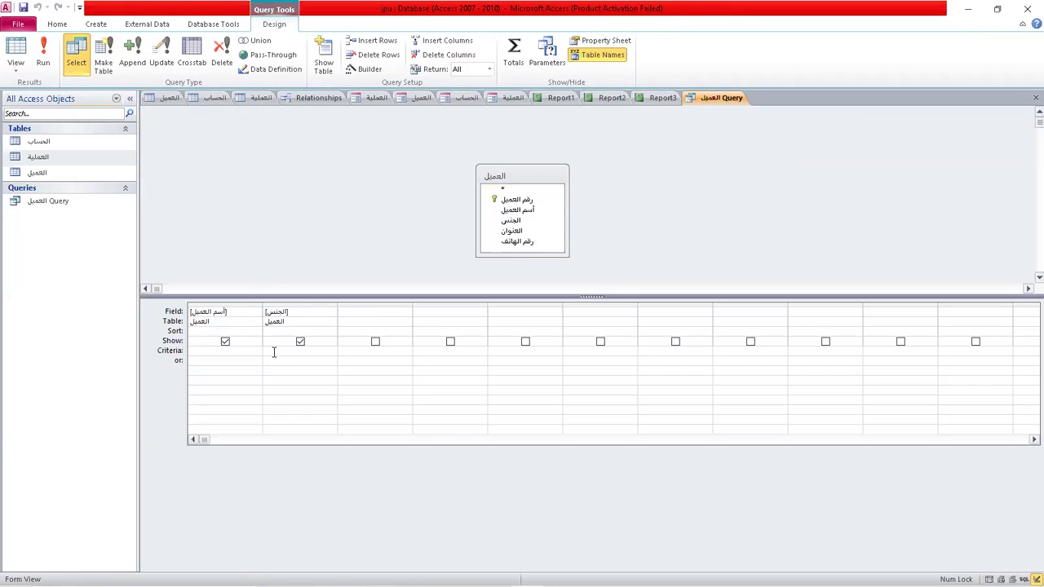
pyautogui.write('m')
pyautogui.click(352, 244)
pyautogui.click(43, 54)
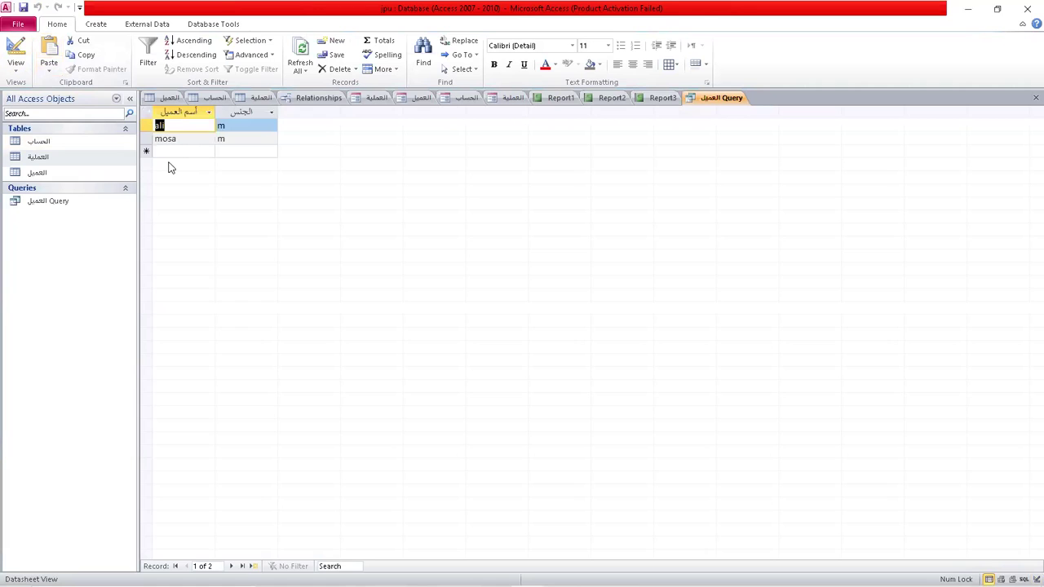
pyautogui.click(15, 49)
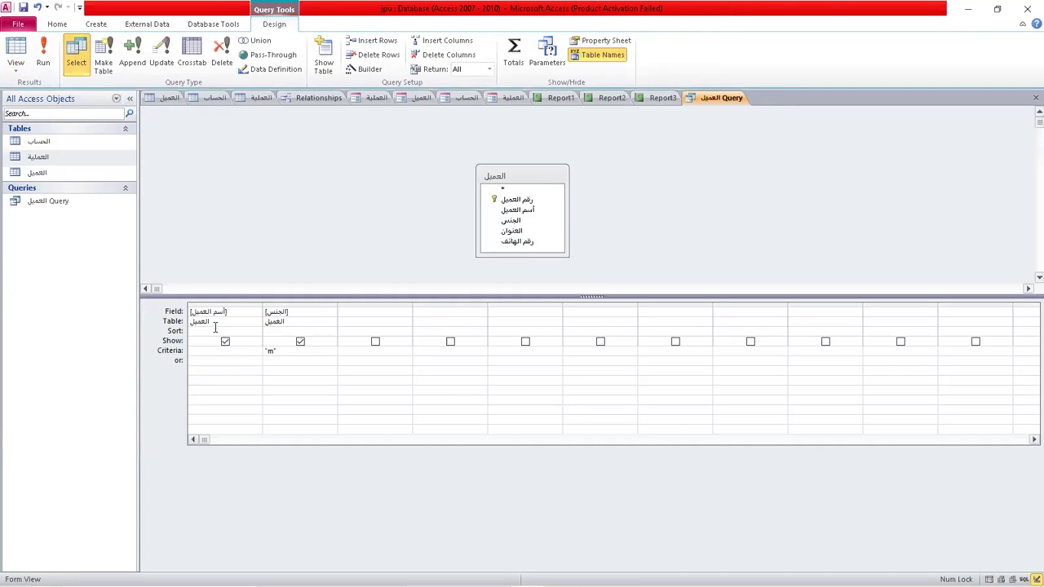
# Change the الجنس criterion to f, run the query, and return to Design View.
pyautogui.click(291, 350)
pyautogui.press('BackSpace')
pyautogui.press('BackSpace')
pyautogui.write('f')
pyautogui.click(288, 241)
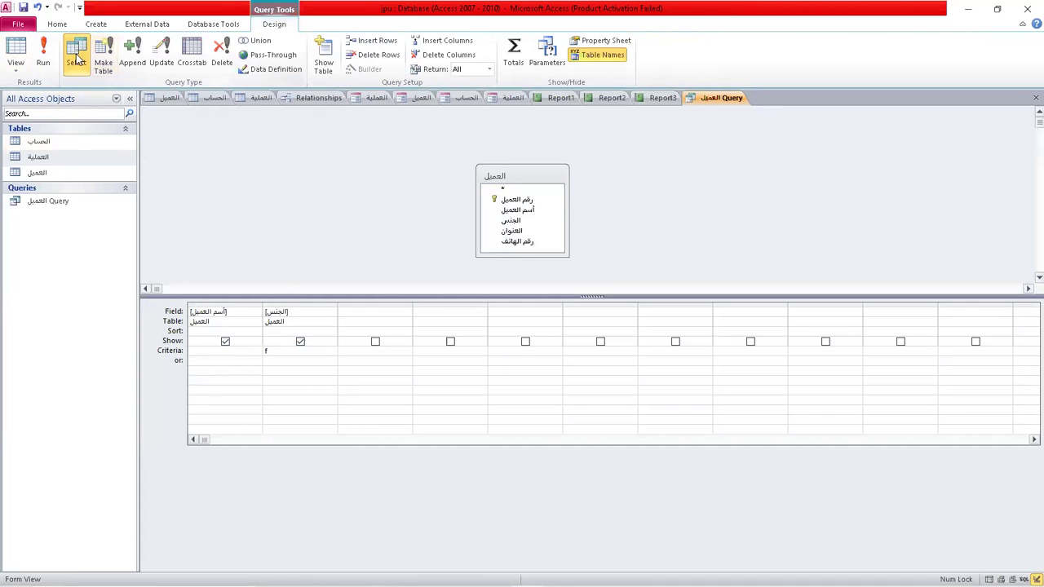
pyautogui.click(43, 57)
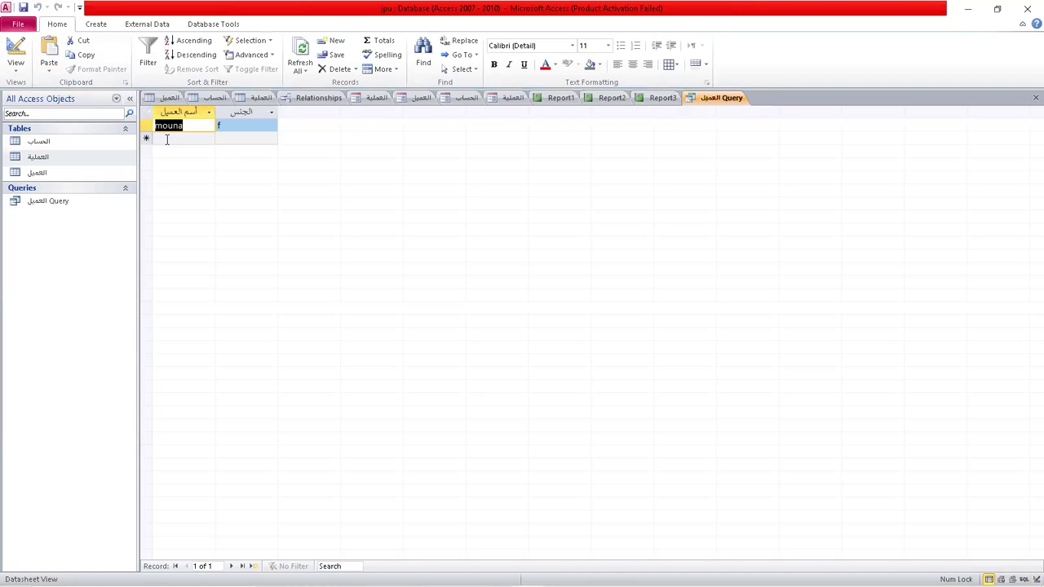
pyautogui.click(18, 54)
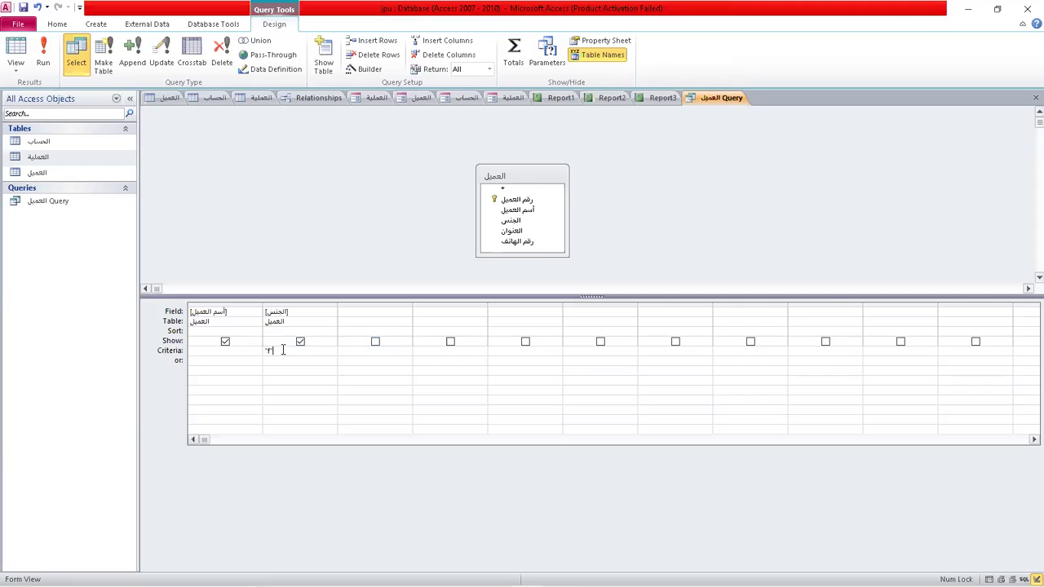
# Remove the f criterion, add العنوان with criterion amman, and run the query.
pyautogui.press('BackSpace')
pyautogui.press('BackSpace')
pyautogui.press('BackSpace')
pyautogui.moveTo(526, 235); pyautogui.dragTo(385, 321)
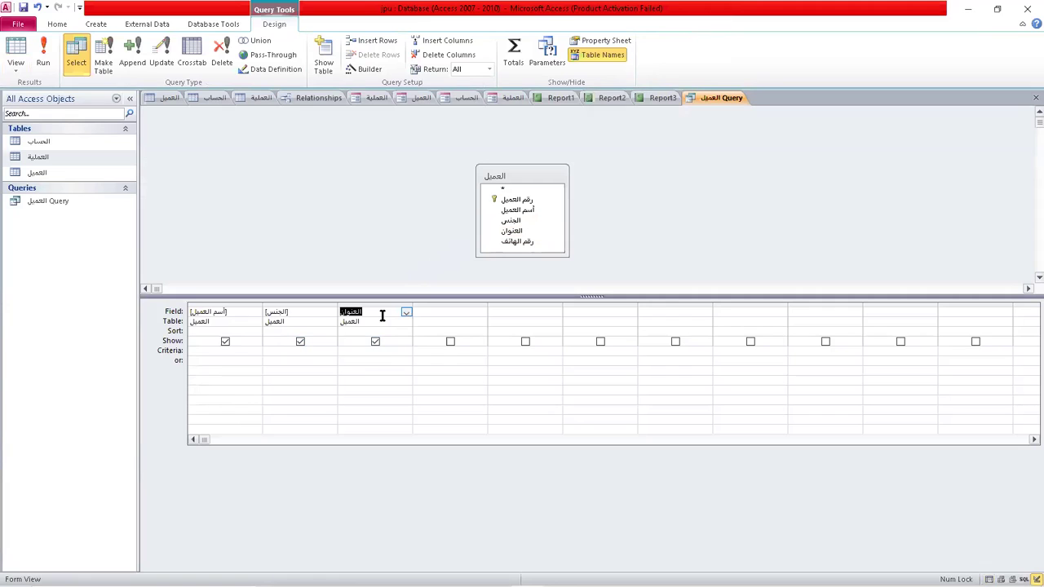
pyautogui.click(358, 351)
pyautogui.click(46, 53)
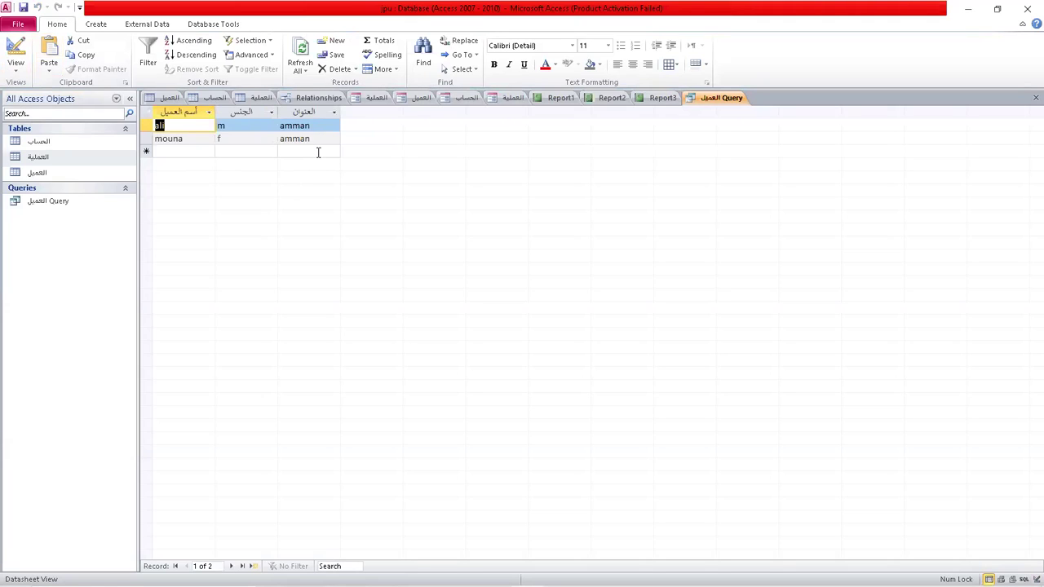
# Back in Design View, enter <10 as the customer name criterion and run the query.
pyautogui.click(13, 57)
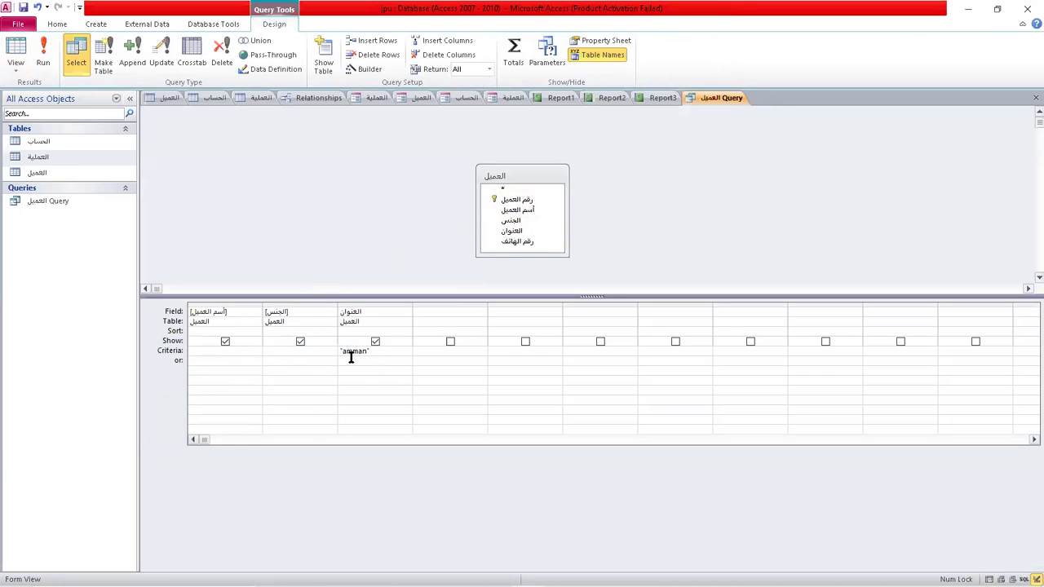
pyautogui.click(201, 351)
pyautogui.write('1')
pyautogui.press('BackSpace')
pyautogui.write('<10')
pyautogui.click(45, 58)
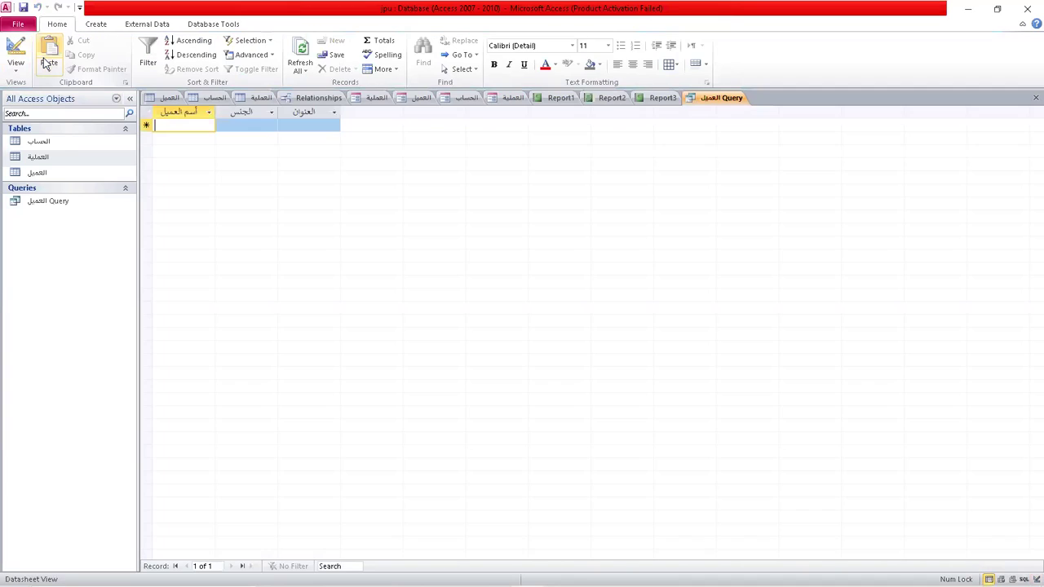
# Clear the name's <10 criterion, add رقم العميل with criterion <10, and run the query.
pyautogui.click(13, 59)
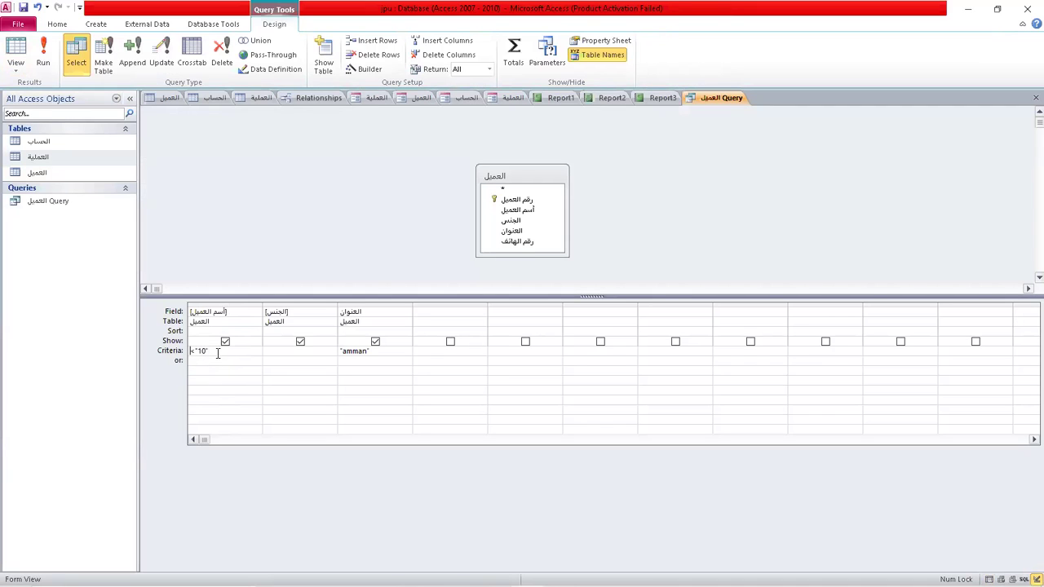
pyautogui.press('BackSpace')
pyautogui.press('BackSpace')
pyautogui.press('BackSpace')
pyautogui.press('BackSpace')
pyautogui.press('BackSpace')
pyautogui.moveTo(517, 200); pyautogui.dragTo(433, 314)
pyautogui.click(419, 354)
pyautogui.write('<10')
pyautogui.click(44, 54)
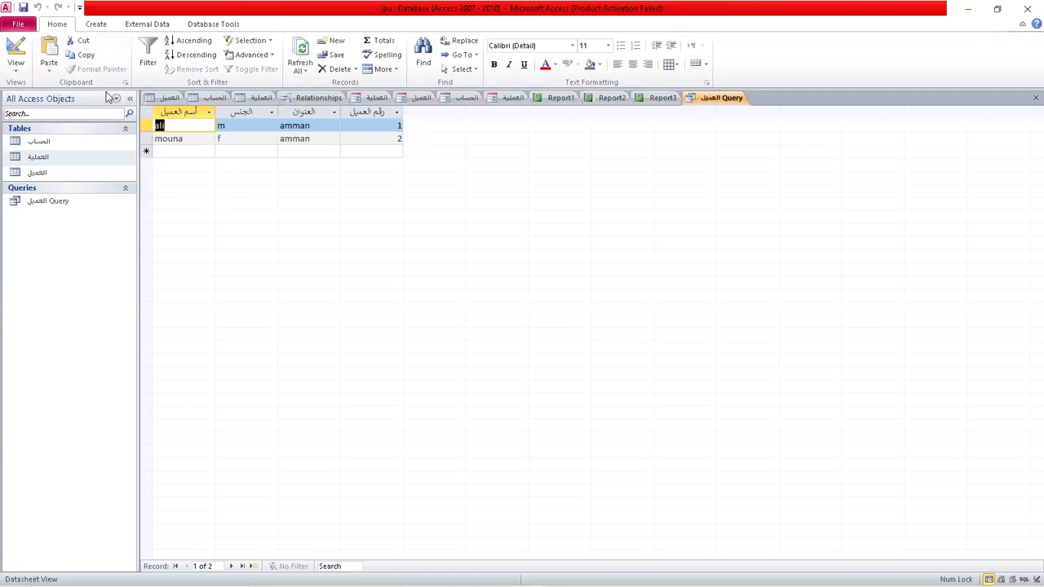
pyautogui.click(16, 64)
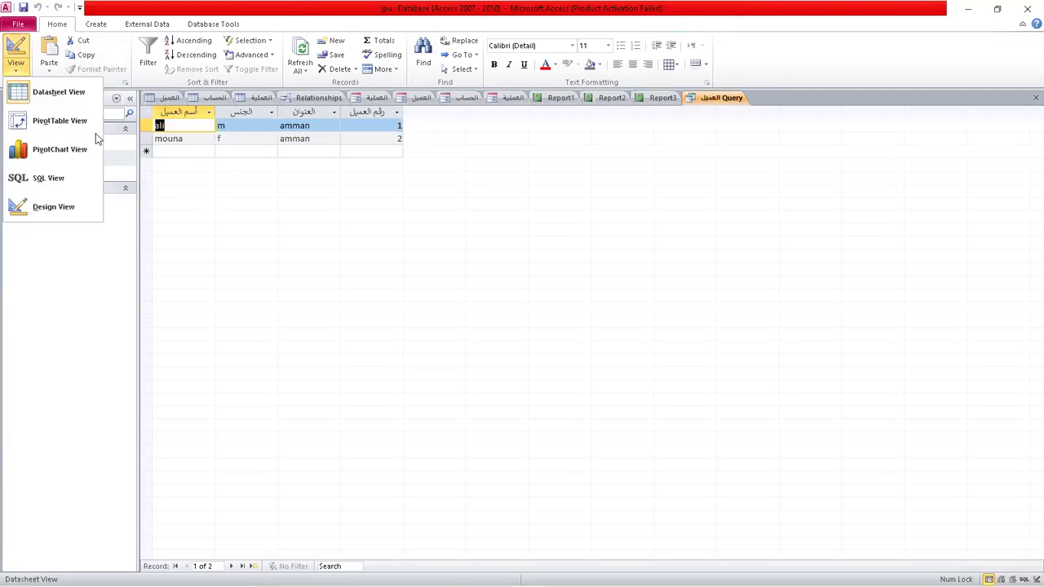
# In Design View, delete the amman and <10 criteria and start a Like criterion under customer name.
pyautogui.click(80, 214)
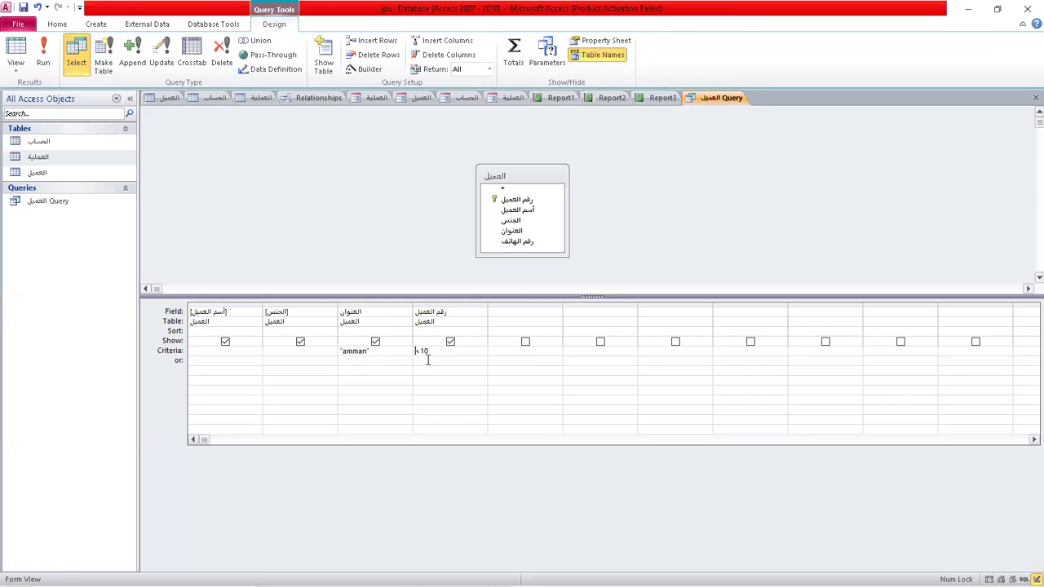
pyautogui.press('F2')
pyautogui.press('F2')
pyautogui.click(380, 351)
pyautogui.press('BackSpace')
pyautogui.press('BackSpace')
pyautogui.press('BackSpace')
pyautogui.press('BackSpace')
pyautogui.press('BackSpace')
pyautogui.press('BackSpace')
pyautogui.press('BackSpace')
pyautogui.click(444, 349)
pyautogui.press('BackSpace')
pyautogui.press('BackSpace')
pyautogui.press('BackSpace')
pyautogui.click(222, 349)
pyautogui.write('lik')
# Complete the name criterion as like *o* and run the query, returning mouna and mosa.
pyautogui.write('*o*')
pyautogui.click(44, 56)
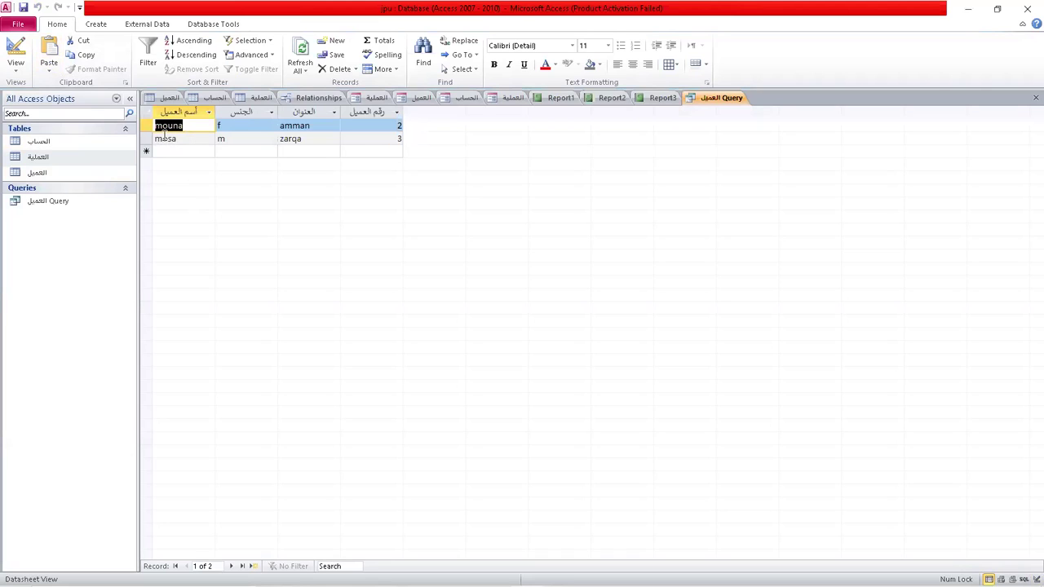
# Change the customer name pattern to Like ?o* and rerun the query.
pyautogui.click(18, 49)
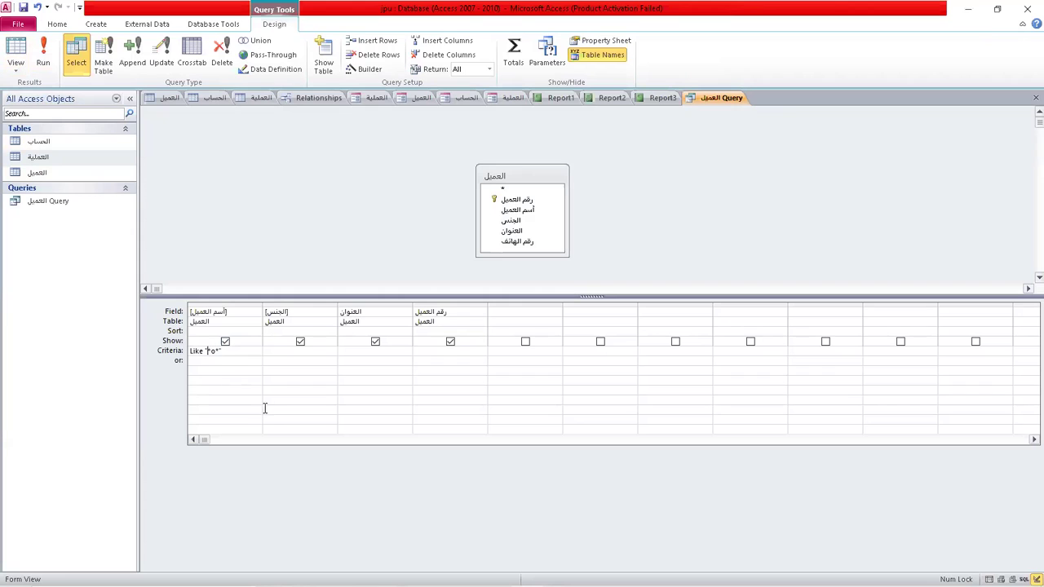
pyautogui.press('BackSpace')
pyautogui.write('?')
pyautogui.click(43, 51)
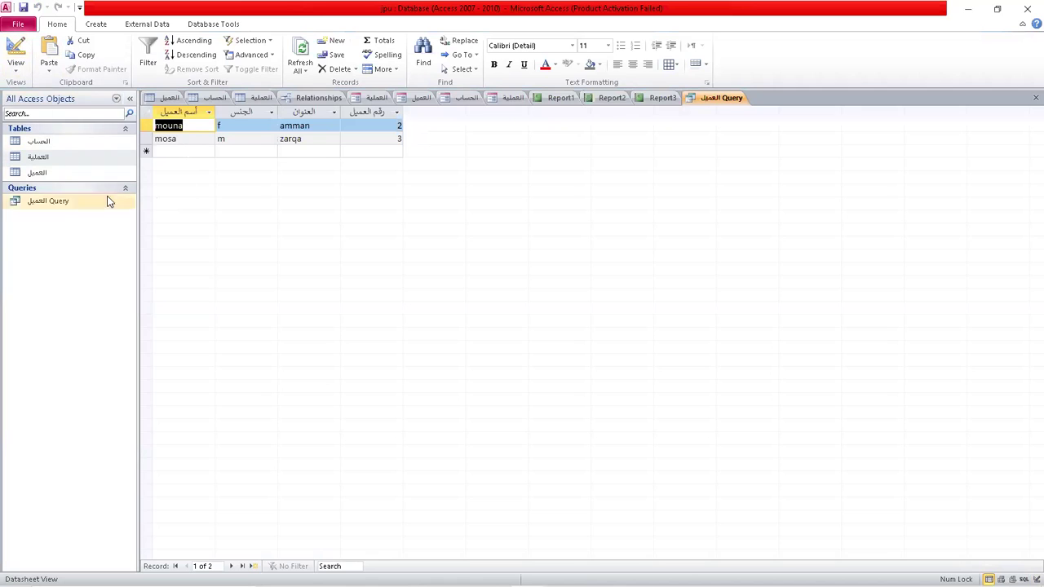
# Replace the name pattern with Like *i and run it, leaving only ali.
pyautogui.click(15, 53)
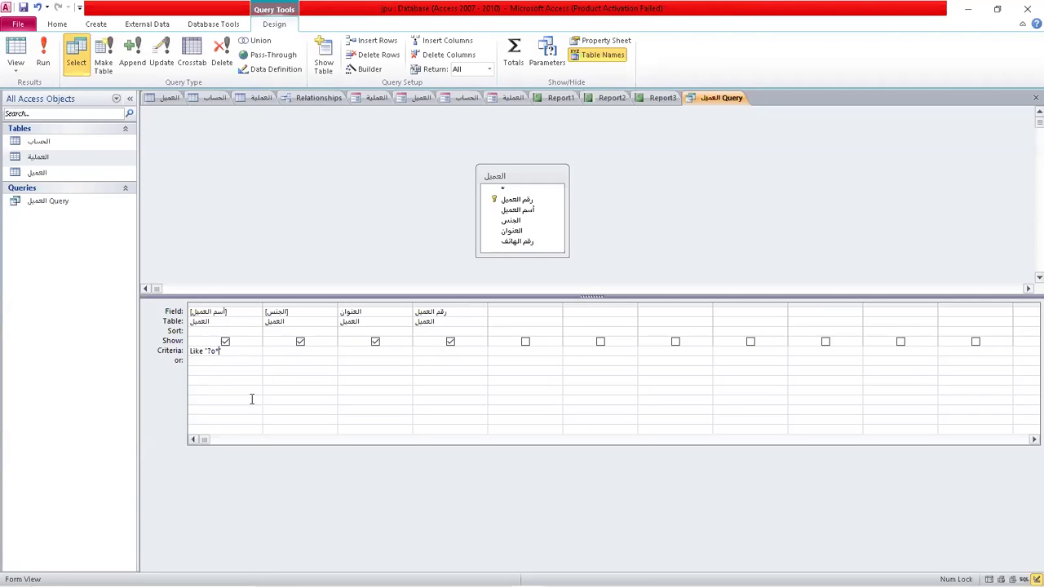
pyautogui.press('BackSpace')
pyautogui.press('BackSpace')
pyautogui.press('BackSpace')
pyautogui.press('BackSpace')
pyautogui.click(44, 59)
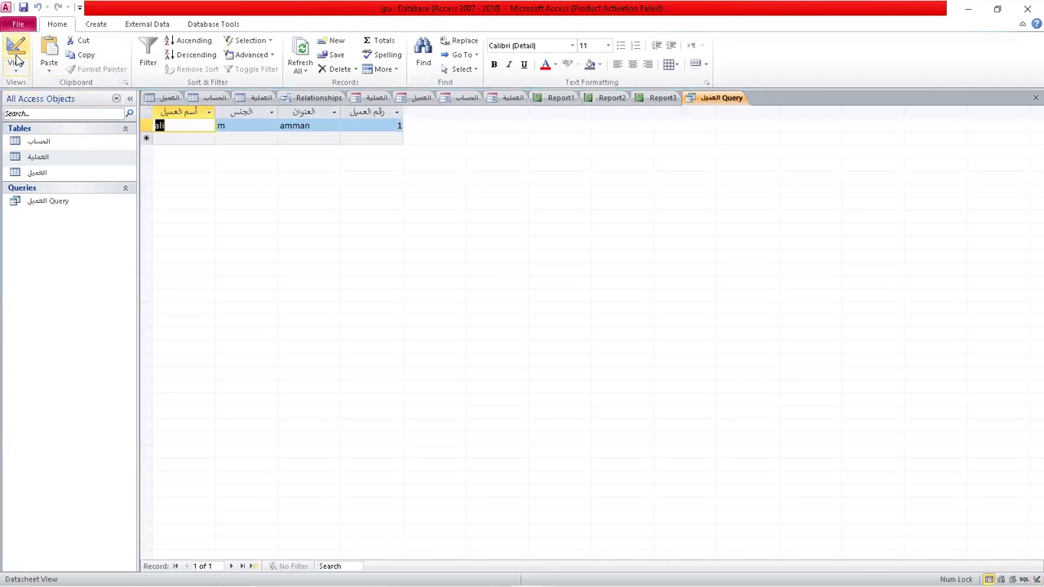
# Change the name pattern to Like ??i and rerun, still returning only ali.
pyautogui.click(16, 59)
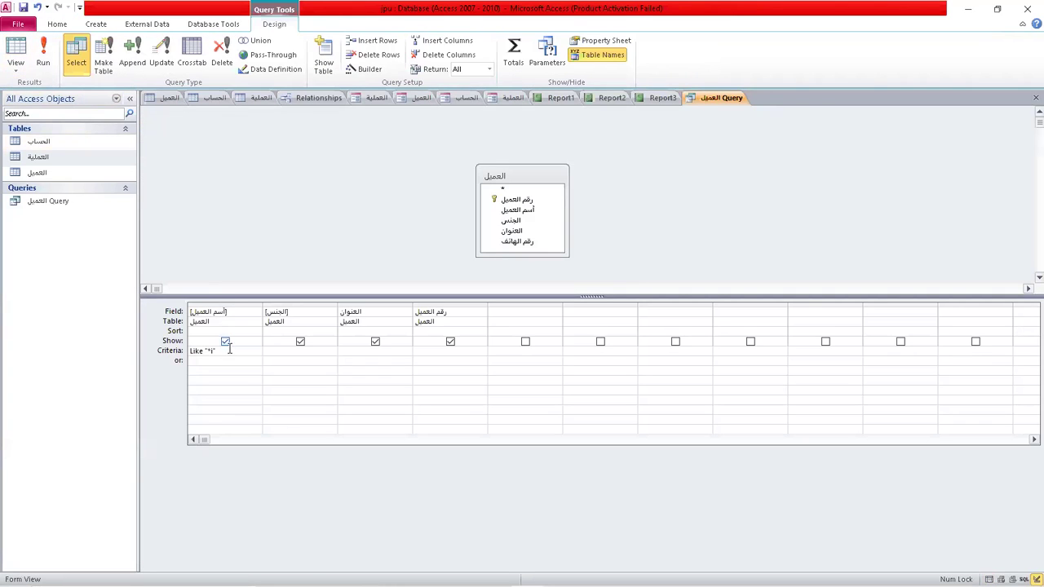
pyautogui.click(213, 352)
pyautogui.press('BackSpace')
pyautogui.press('BackSpace')
pyautogui.write('??')
pyautogui.click(44, 59)
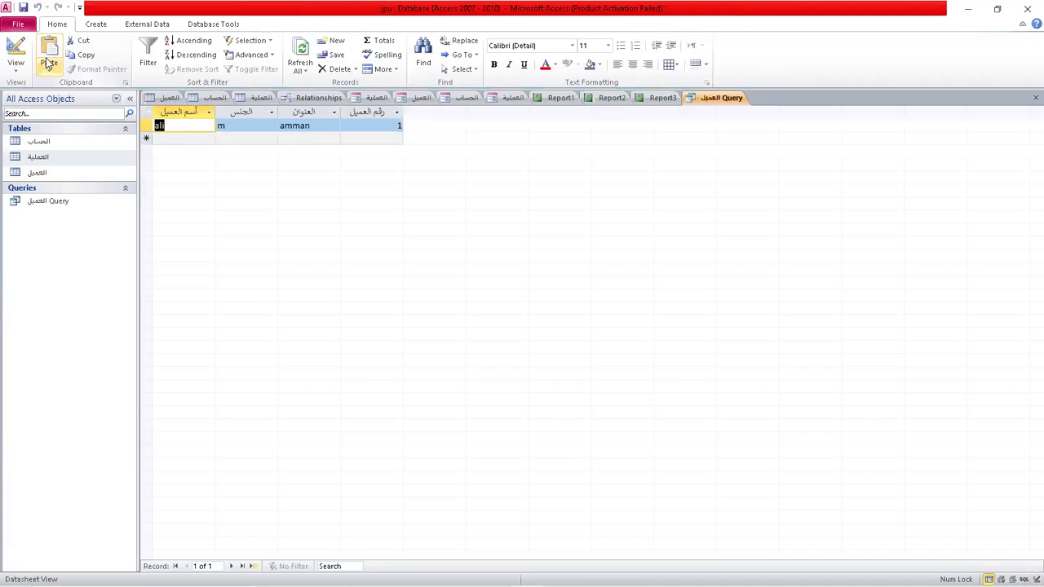
# Remove the Like pattern from the customer name criterion in Design View.
pyautogui.click(16, 47)
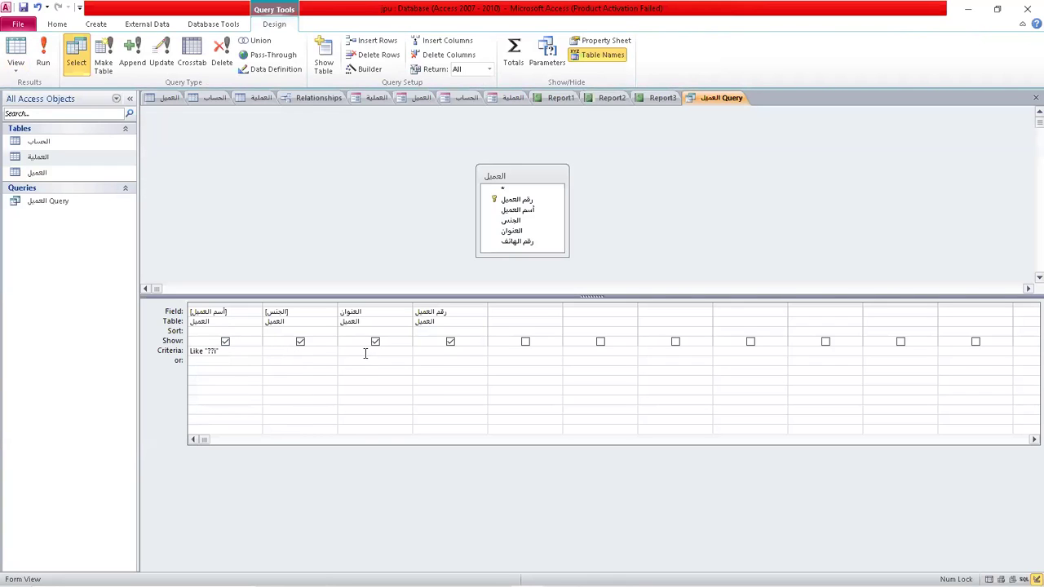
pyautogui.moveTo(220, 351); pyautogui.dragTo(169, 351)
pyautogui.press('Delete')
# Filter the address field to amman or irbed and run the query.
pyautogui.click(352, 351)
pyautogui.write('amman')
pyautogui.click(352, 364)
pyautogui.write('irbed')
pyautogui.click(395, 395)
pyautogui.click(42, 64)
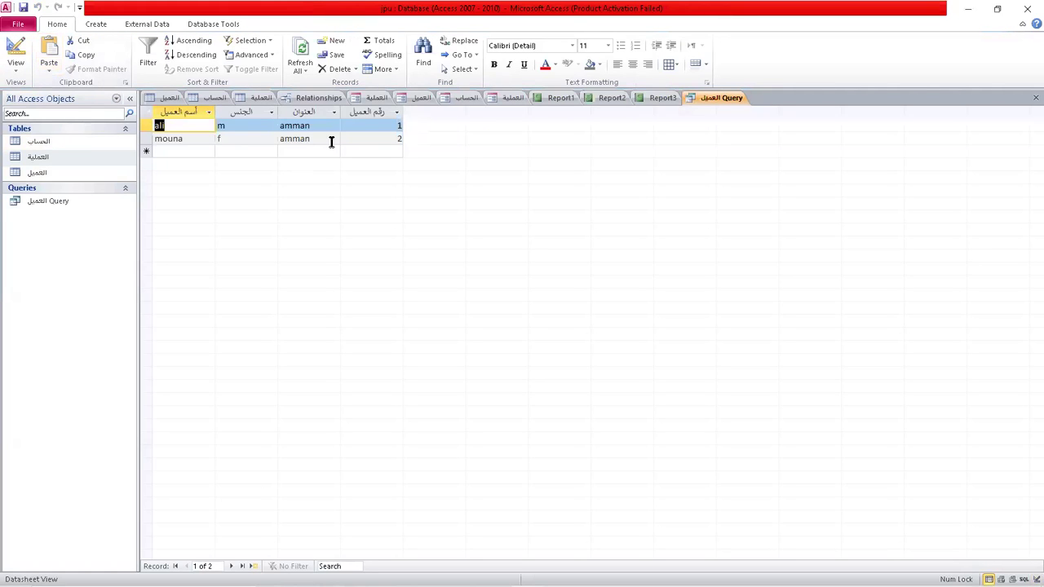
# Add customer 4, mohammed, gender m, from irbed with a phone number to العميل and save it.
pyautogui.doubleClick(61, 171)
pyautogui.press('Tab')
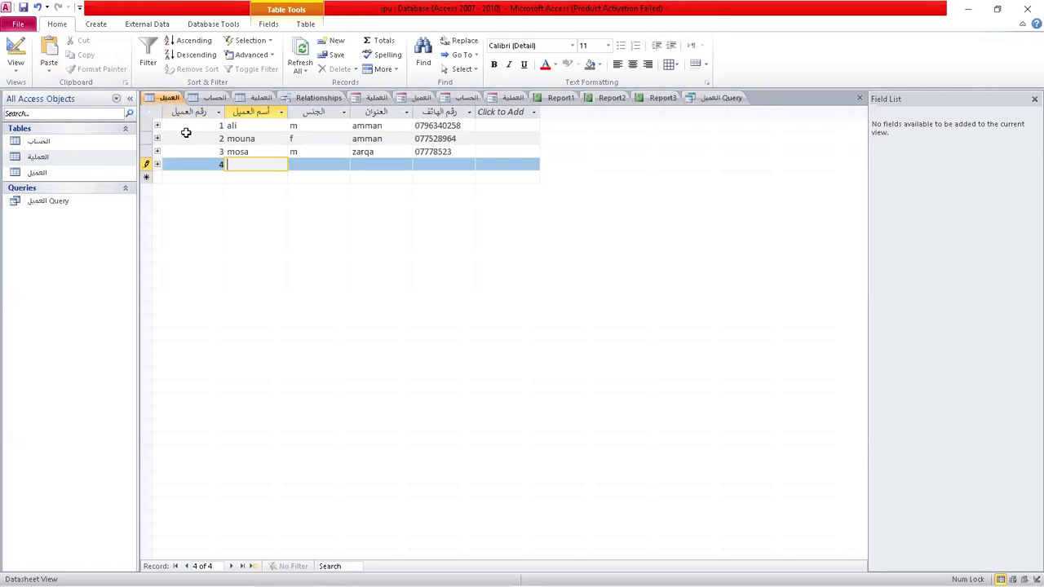
pyautogui.press('Tab')
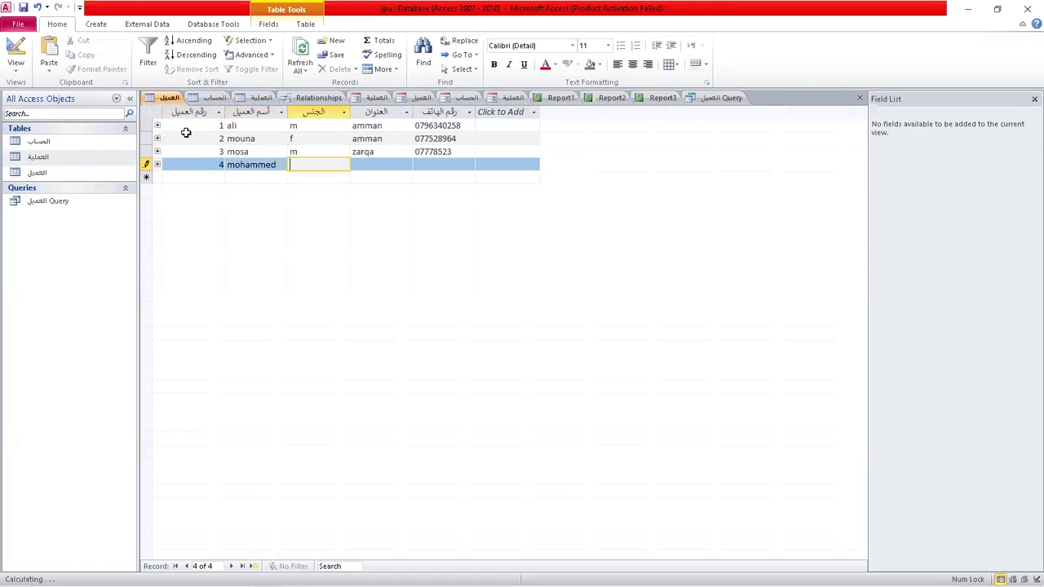
pyautogui.press('Tab')
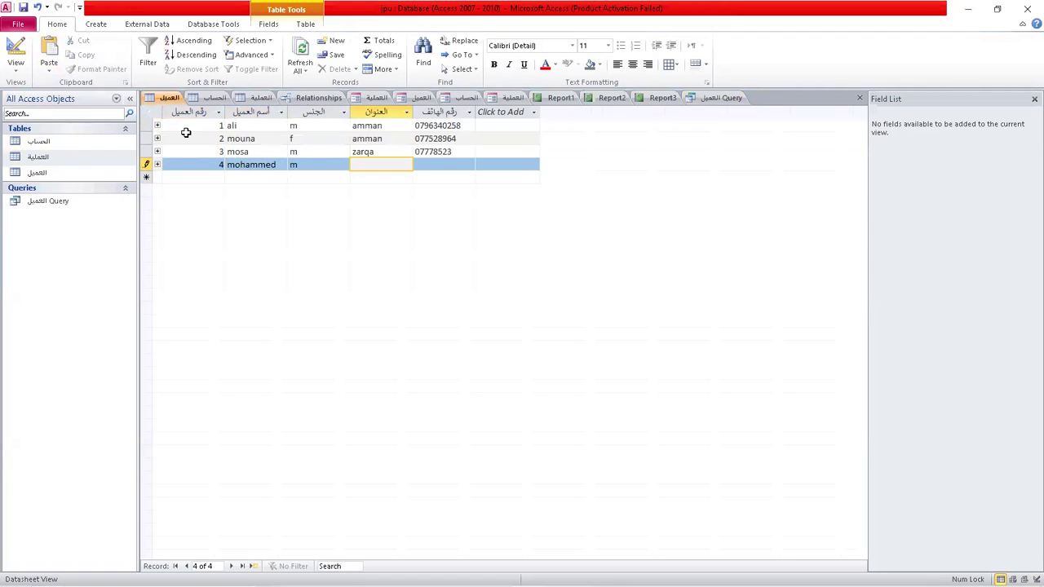
pyautogui.press('Tab')
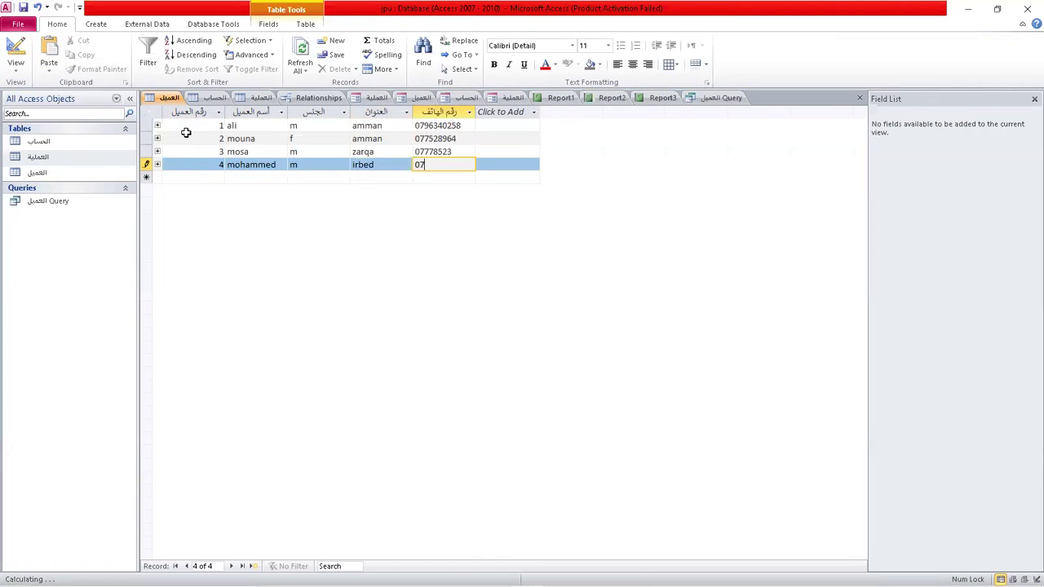
pyautogui.click(25, 8)
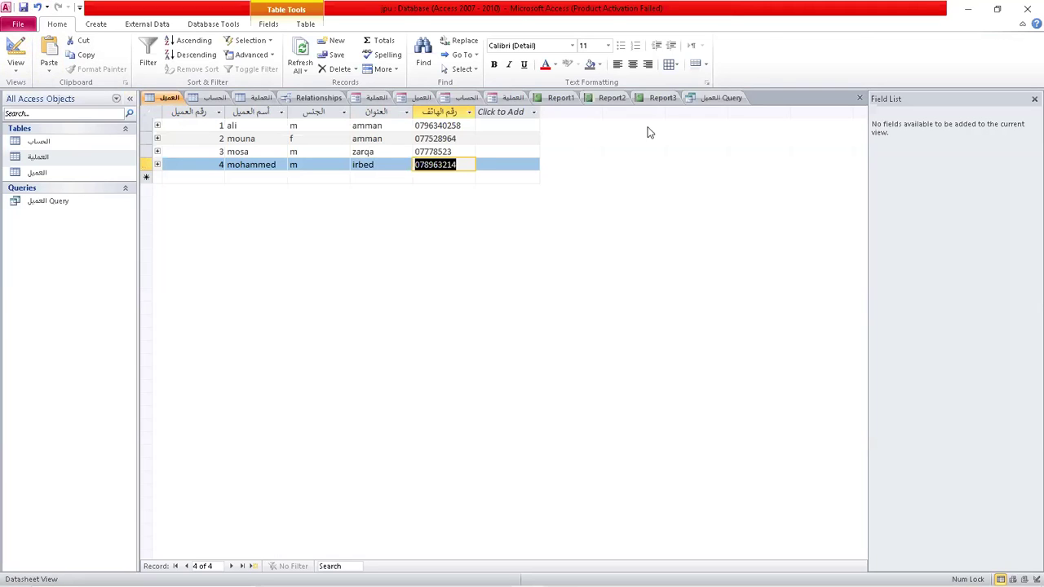
pyautogui.click(722, 98)
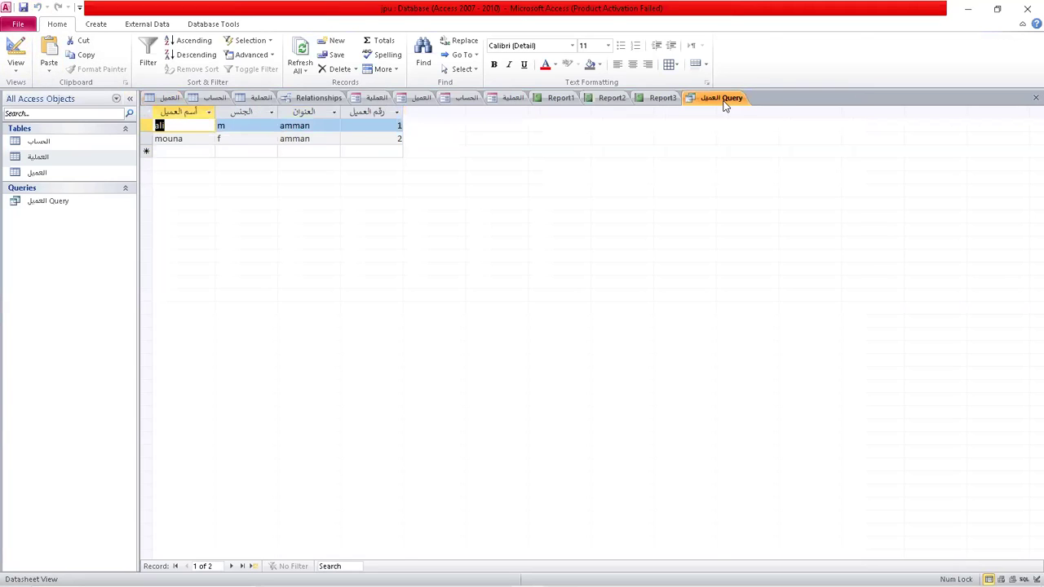
# Rerun the query to include mohammed, then reopen it in Design View.
pyautogui.click(16, 54)
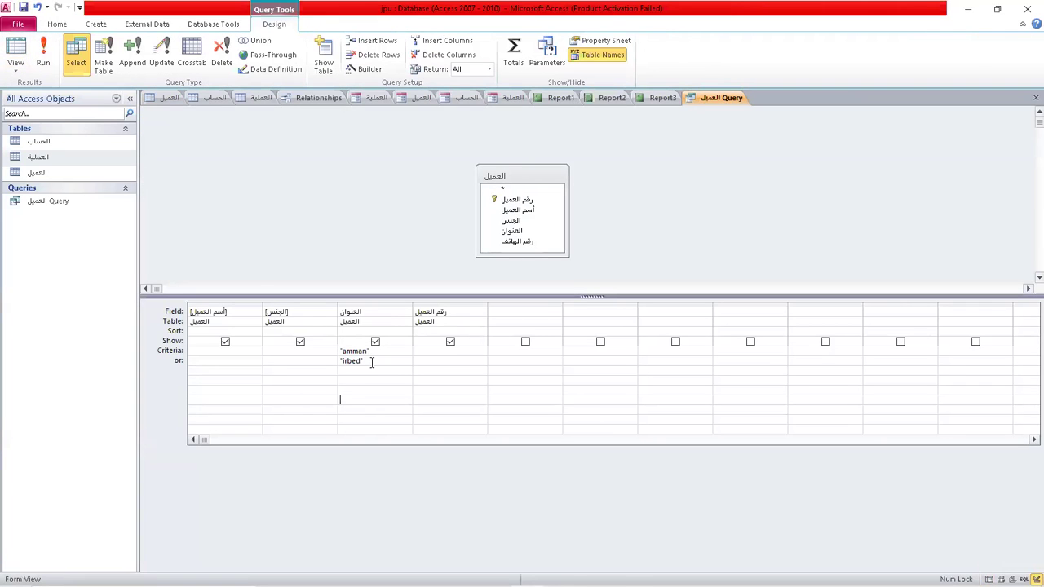
pyautogui.click(44, 54)
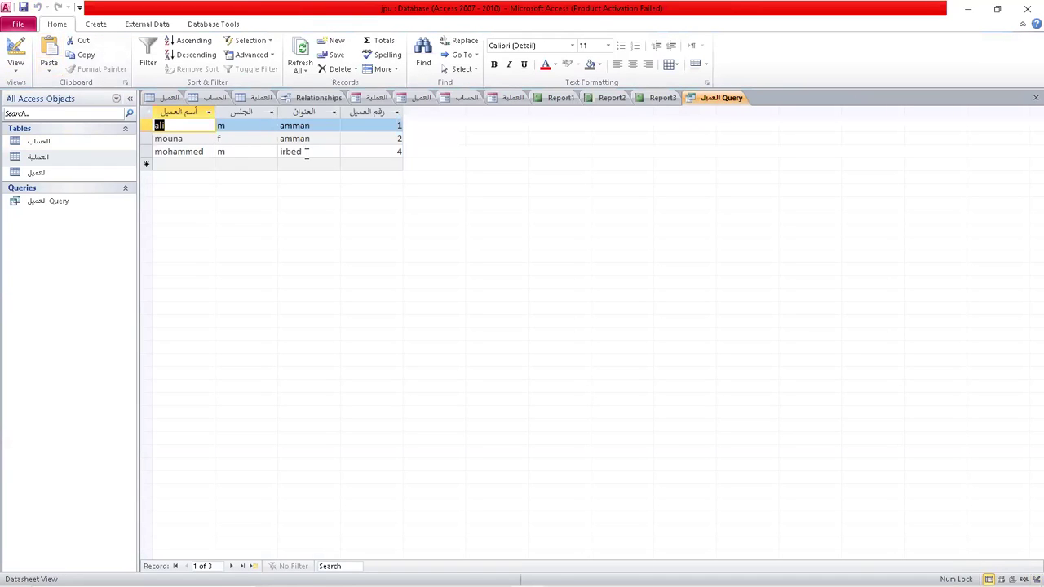
pyautogui.click(15, 65)
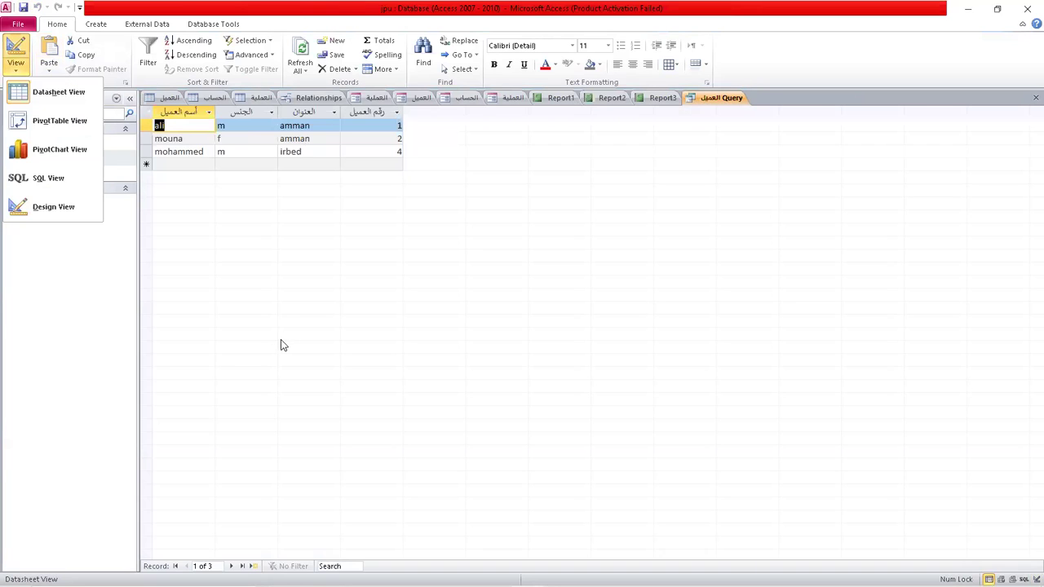
pyautogui.click(67, 217)
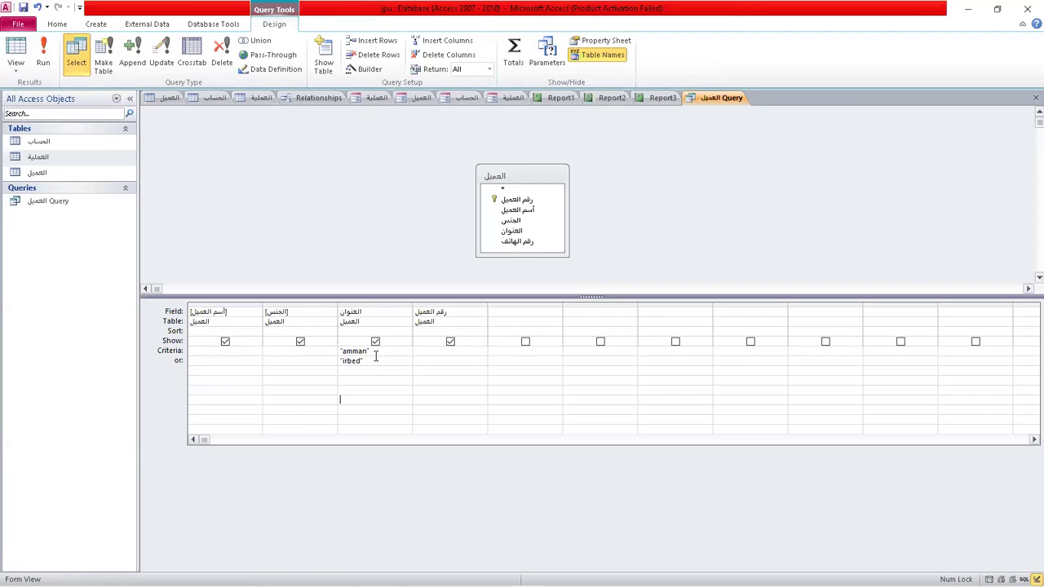
# Replace the address criteria with an [enter the number] prompt under رقم العميل.
pyautogui.moveTo(376, 349); pyautogui.dragTo(327, 356)
pyautogui.press('Delete')
pyautogui.press('Delete')
pyautogui.write('[')
pyautogui.write('enter the number')
# Test the parameter query with customer numbers 1 and 2.
pyautogui.click(45, 57)
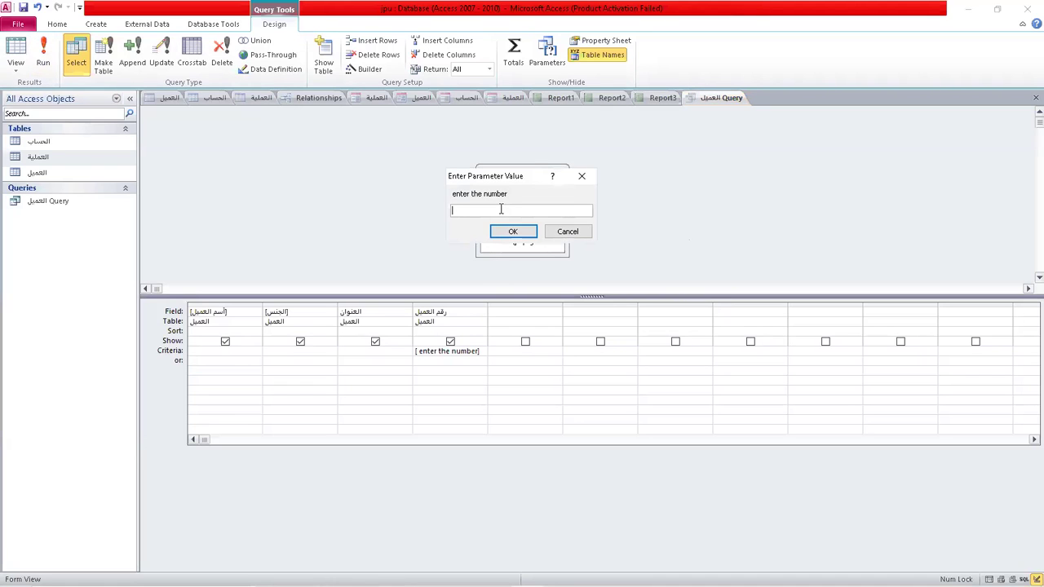
pyautogui.write('1')
pyautogui.press('Return')
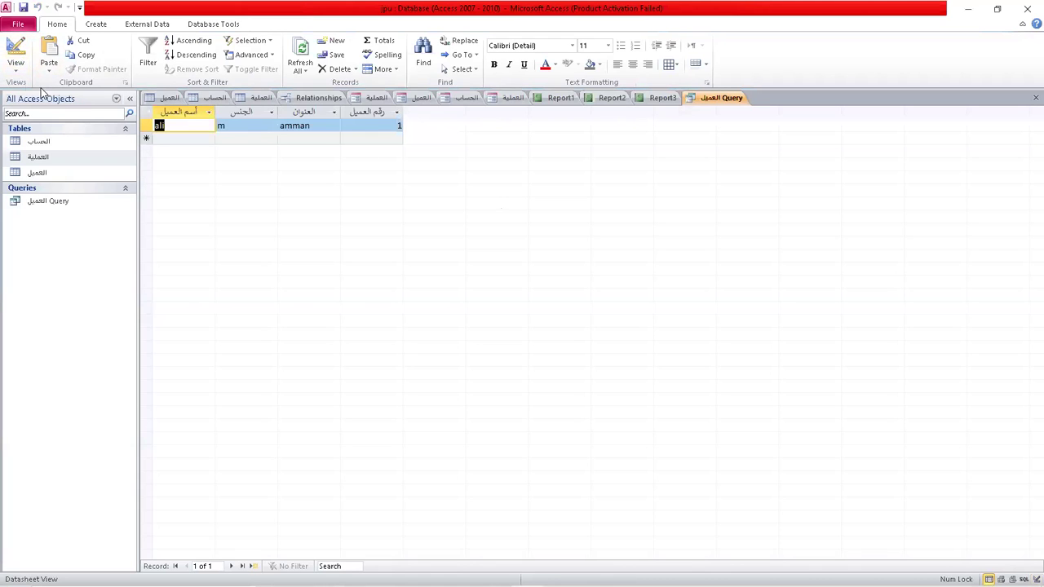
pyautogui.click(18, 47)
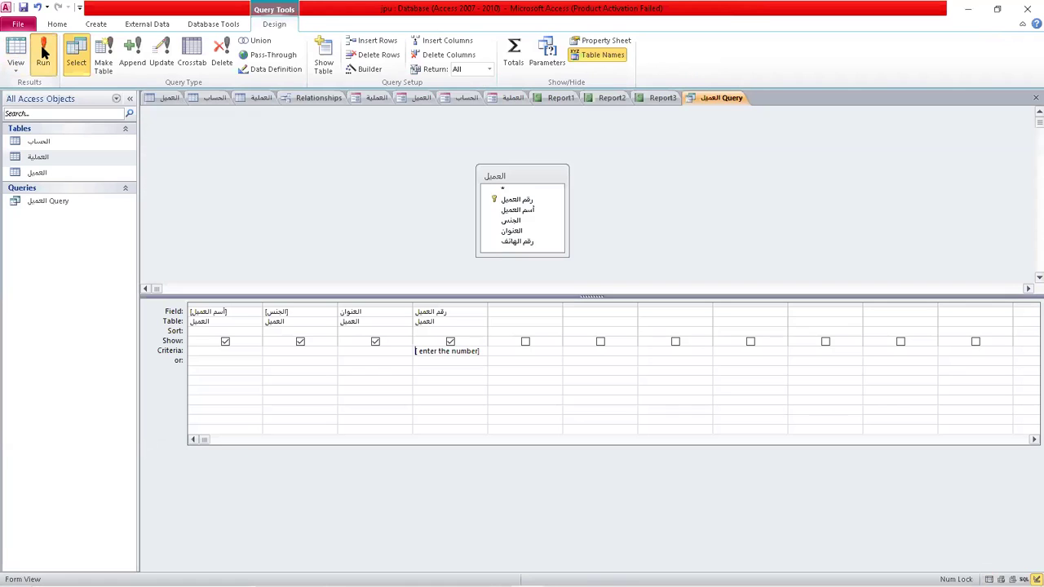
pyautogui.click(43, 51)
pyautogui.write('2')
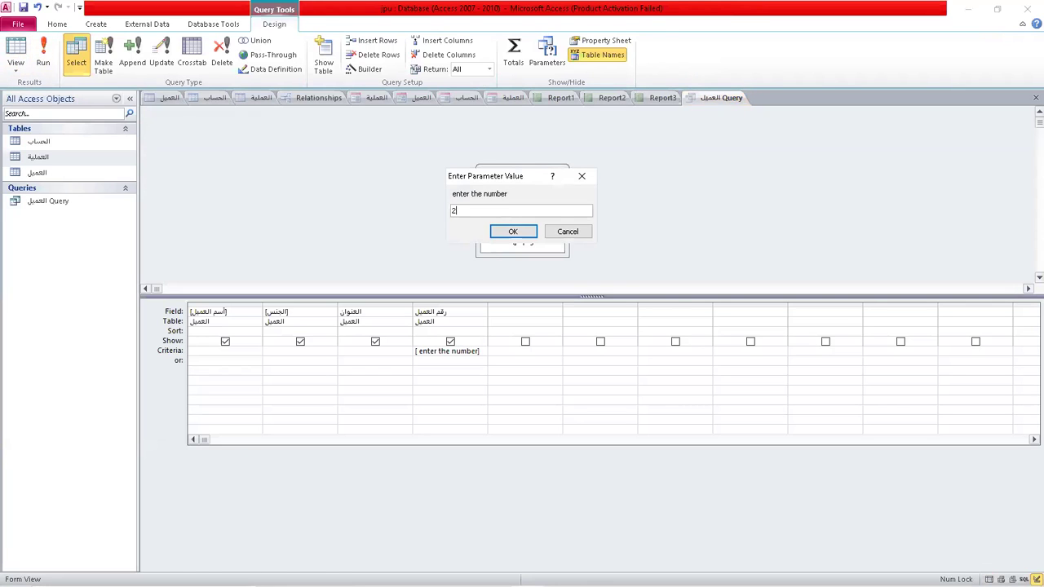
pyautogui.press('Return')
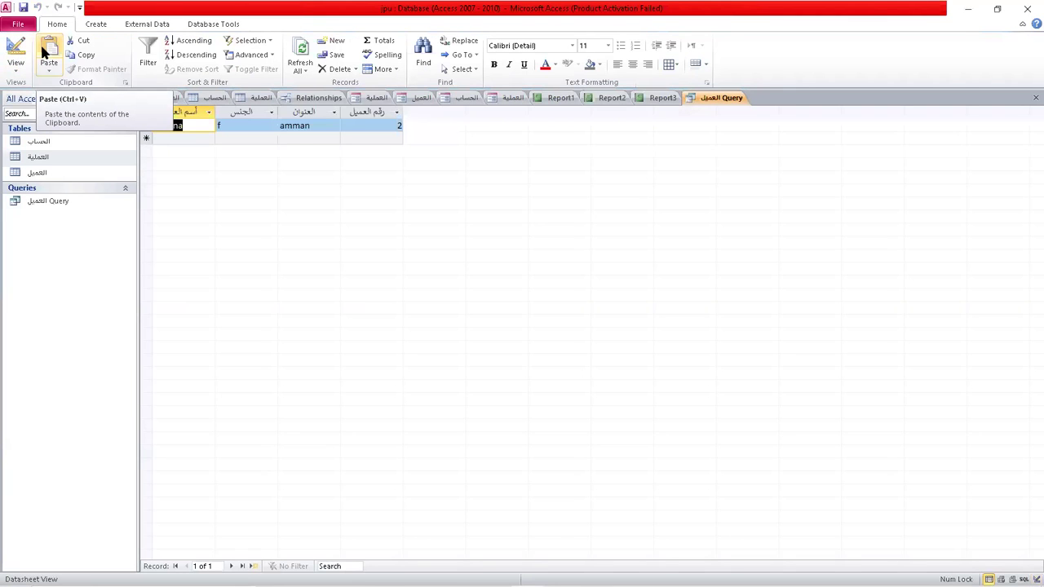
# Test it with customer number 3, then save the parameter query.
pyautogui.click(15, 51)
pyautogui.click(44, 51)
pyautogui.write('3')
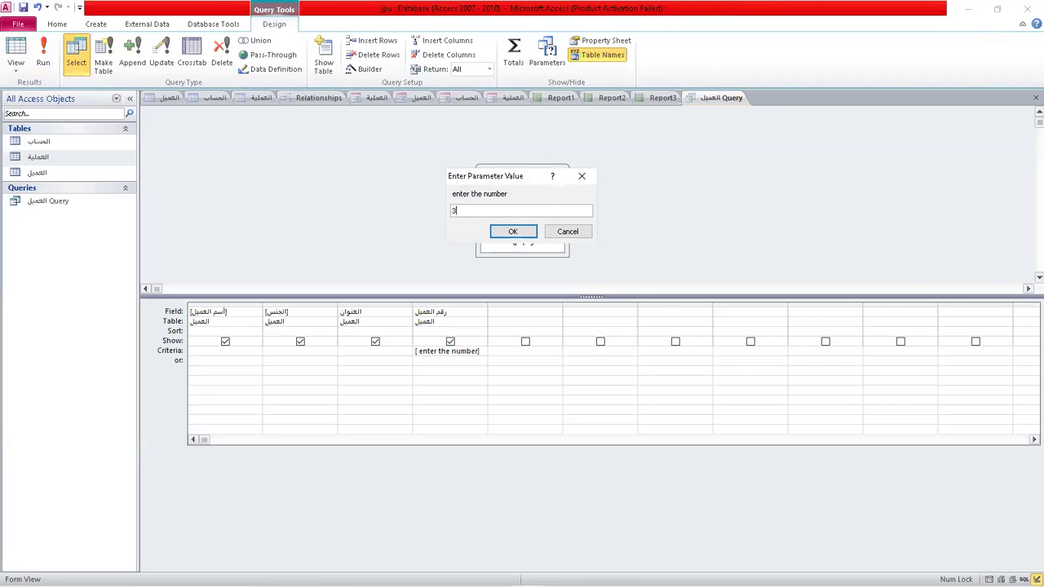
pyautogui.press('Return')
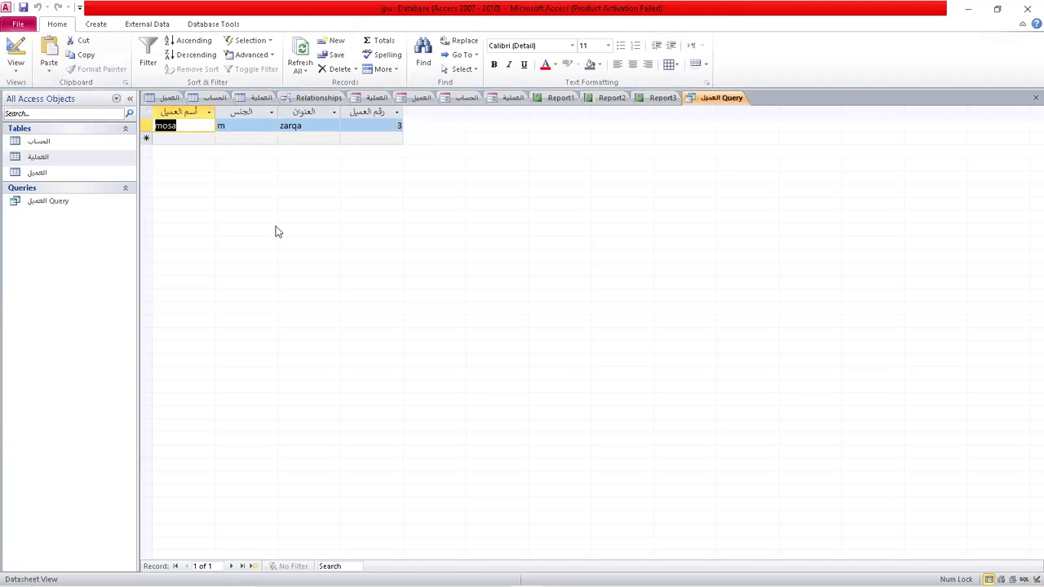
pyautogui.click(16, 51)
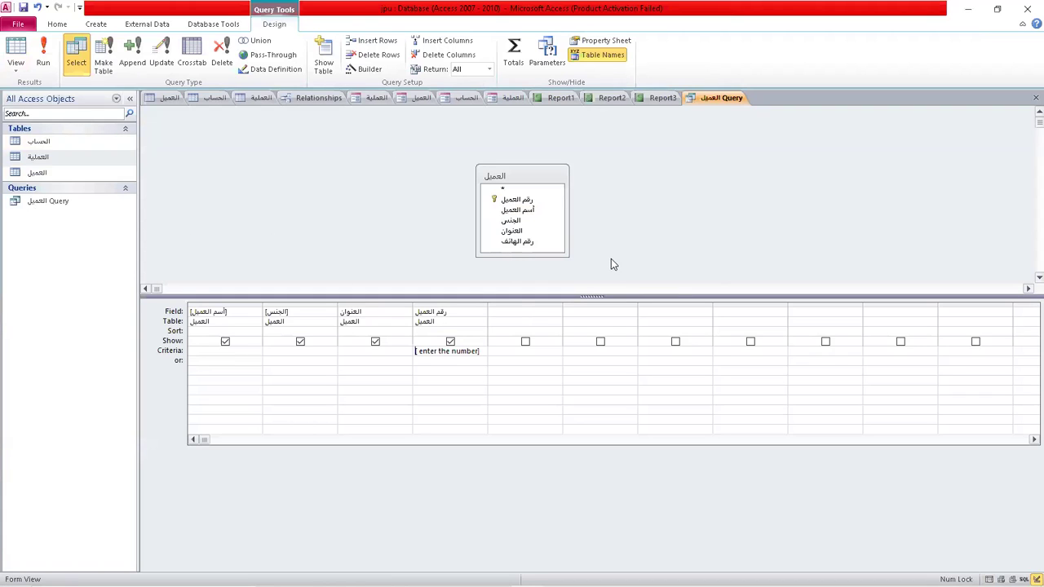
pyautogui.click(23, 9)
# Save the query and start a Form Wizard on العميل Query with all its fields.
pyautogui.click(23, 8)
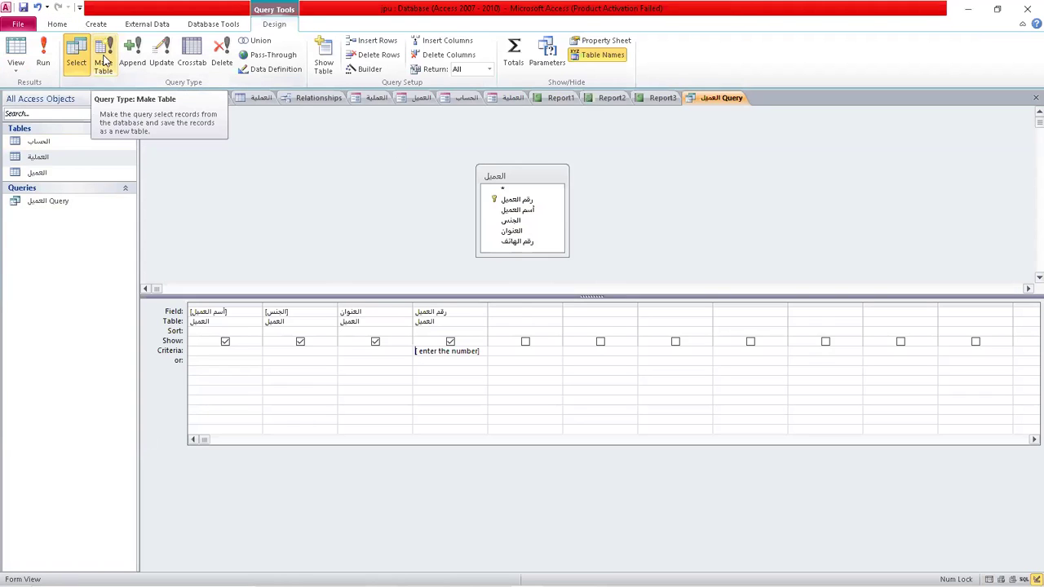
pyautogui.click(103, 22)
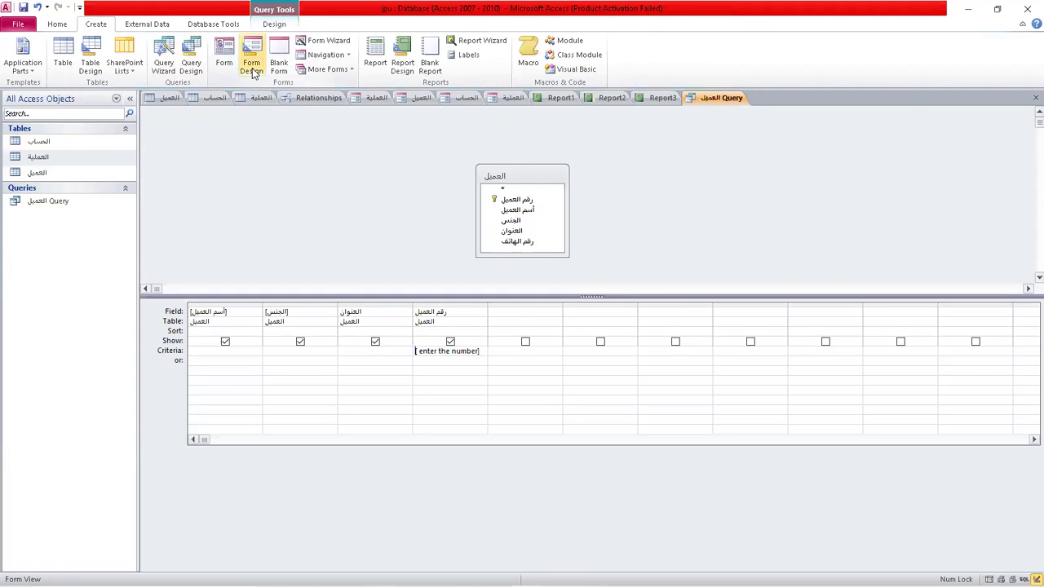
pyautogui.click(341, 46)
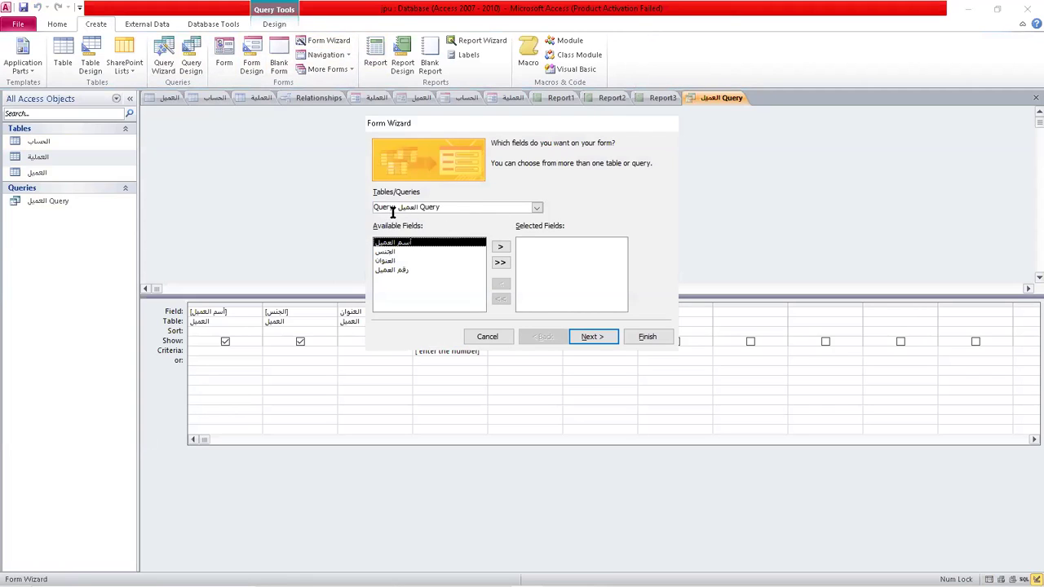
pyautogui.click(536, 207)
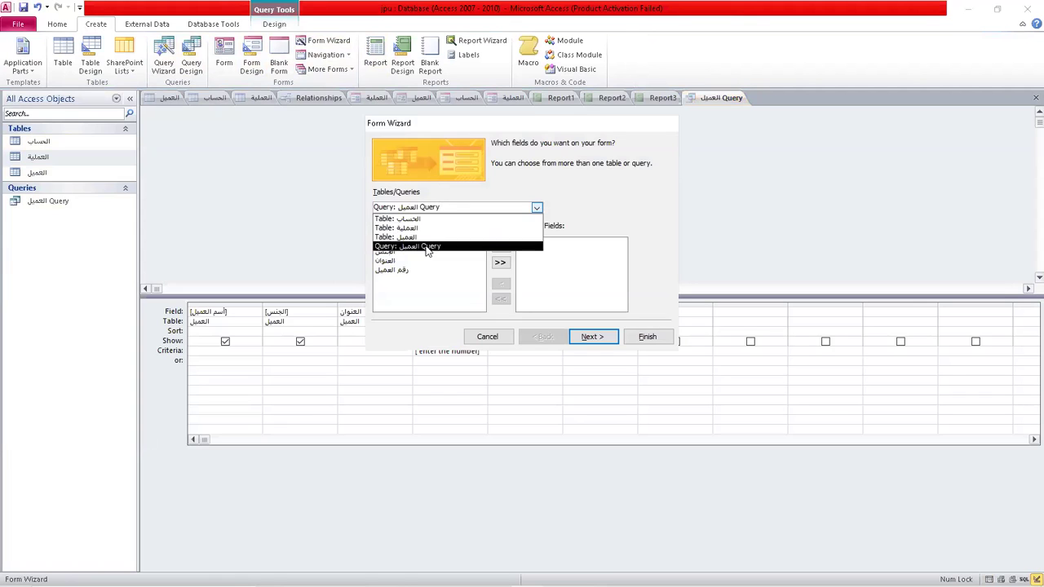
pyautogui.click(426, 247)
pyautogui.click(500, 262)
# Finish the form with the Columnar layout, answer the number prompt, and return to the query design.
pyautogui.click(594, 341)
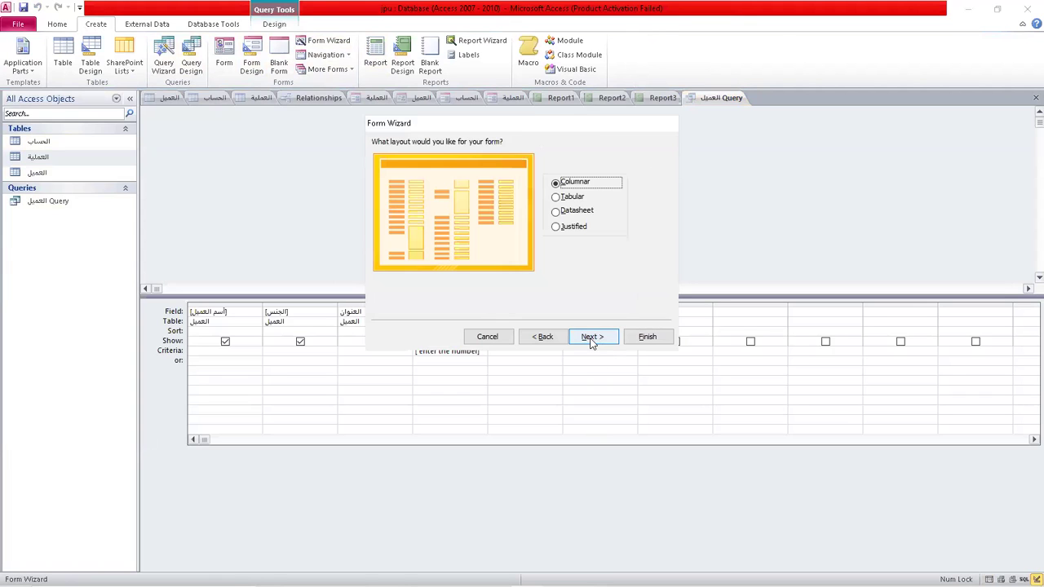
pyautogui.click(592, 341)
pyautogui.click(651, 339)
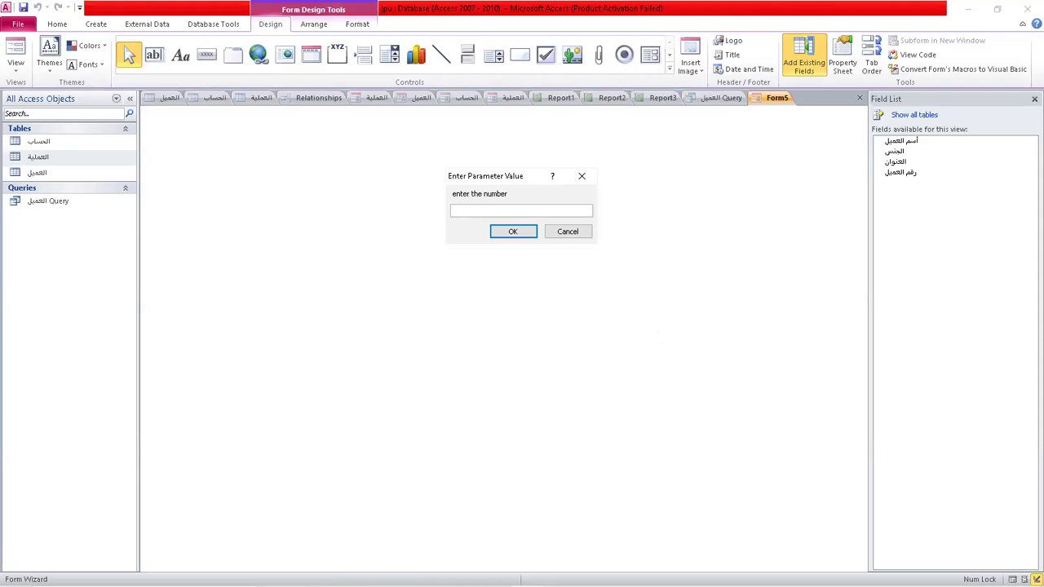
pyautogui.press('Return')
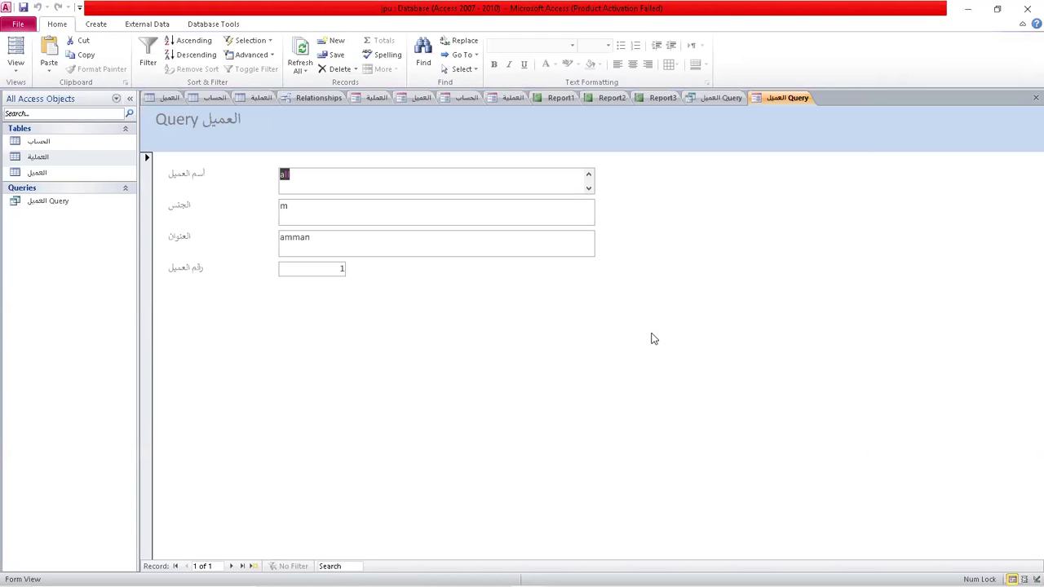
pyautogui.click(15, 54)
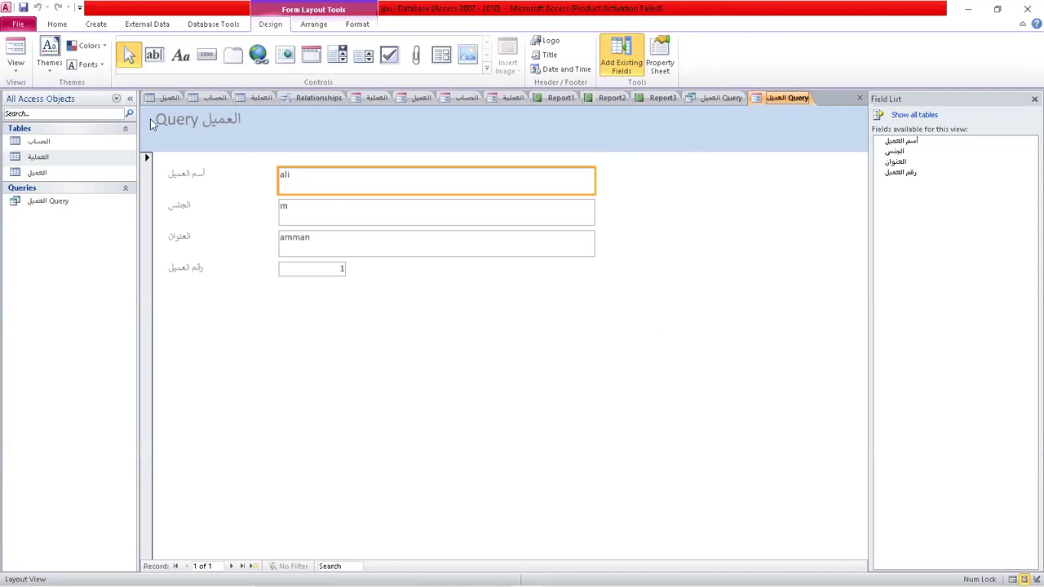
pyautogui.click(715, 98)
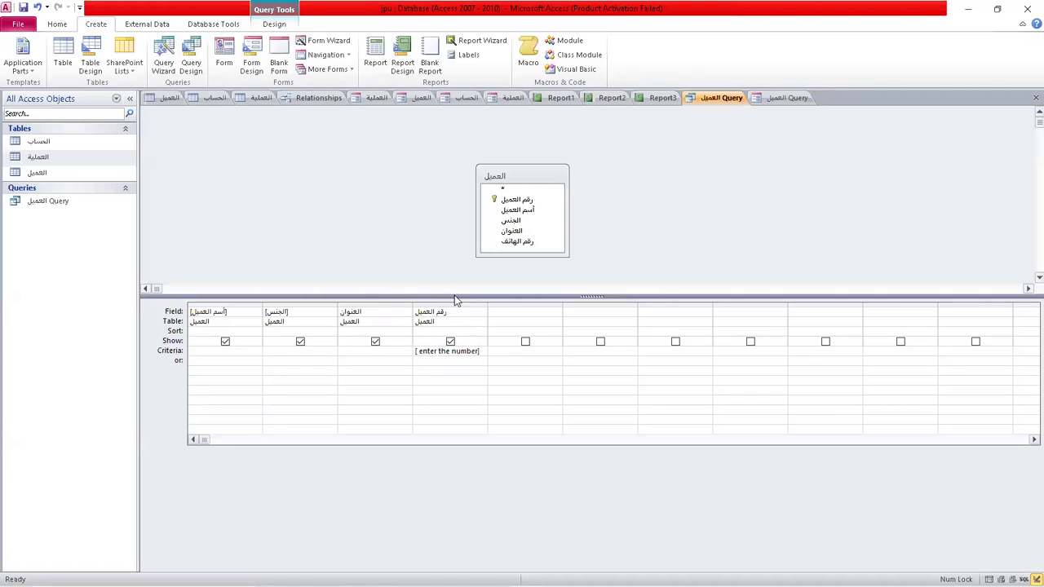
# Remove the العميل table, then add the الحساب, العملية and العميل tables to the query design.
pyautogui.rightClick(533, 178)
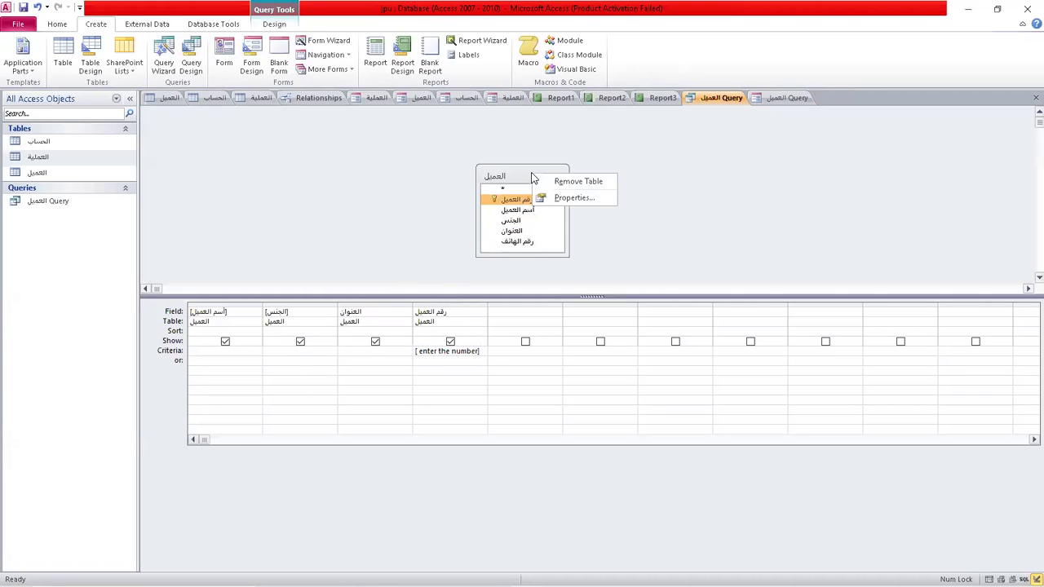
pyautogui.click(562, 181)
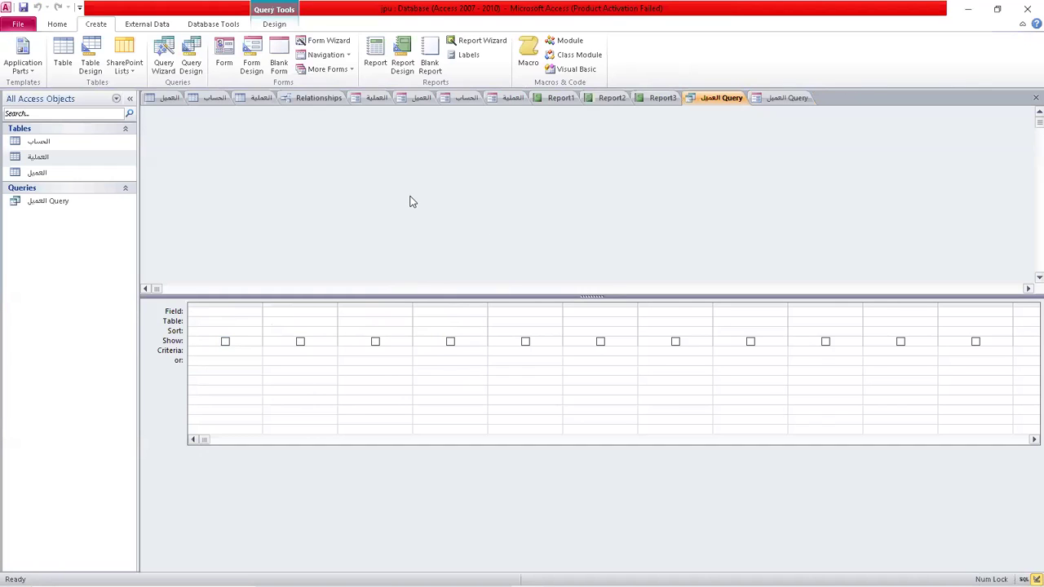
pyautogui.rightClick(443, 193)
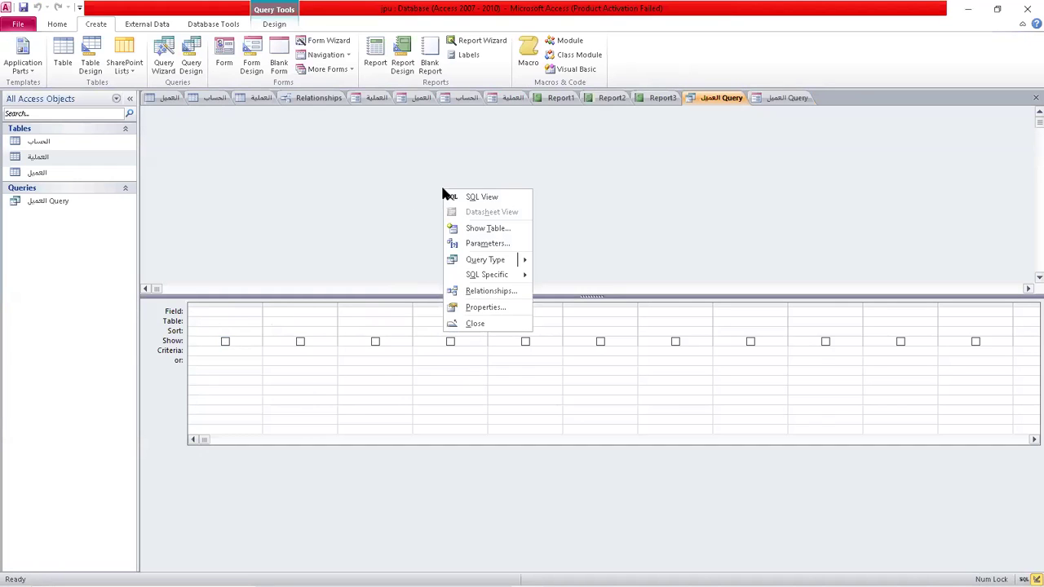
pyautogui.click(499, 228)
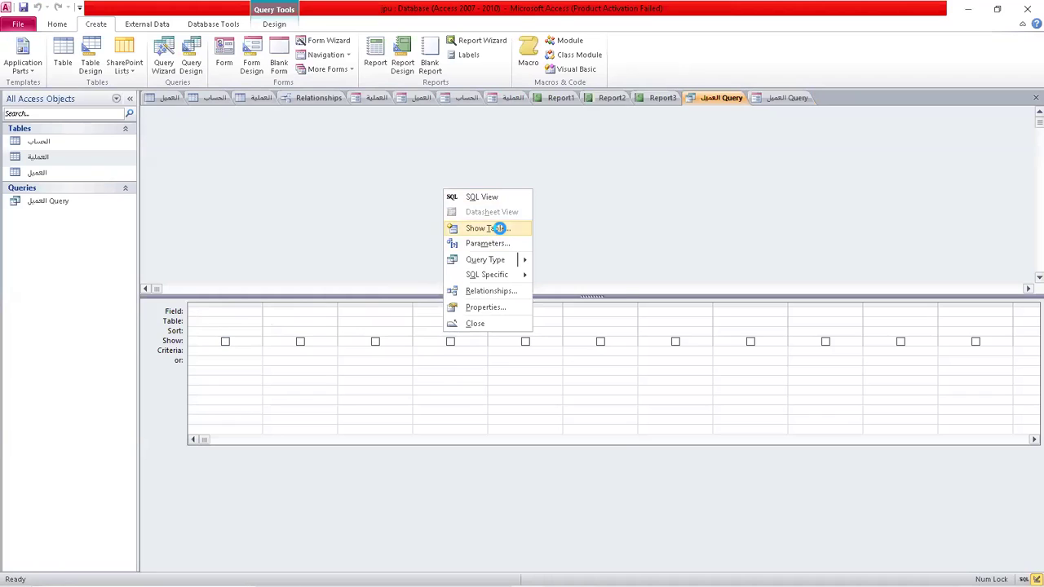
pyautogui.moveTo(539, 304); pyautogui.dragTo(820, 187)
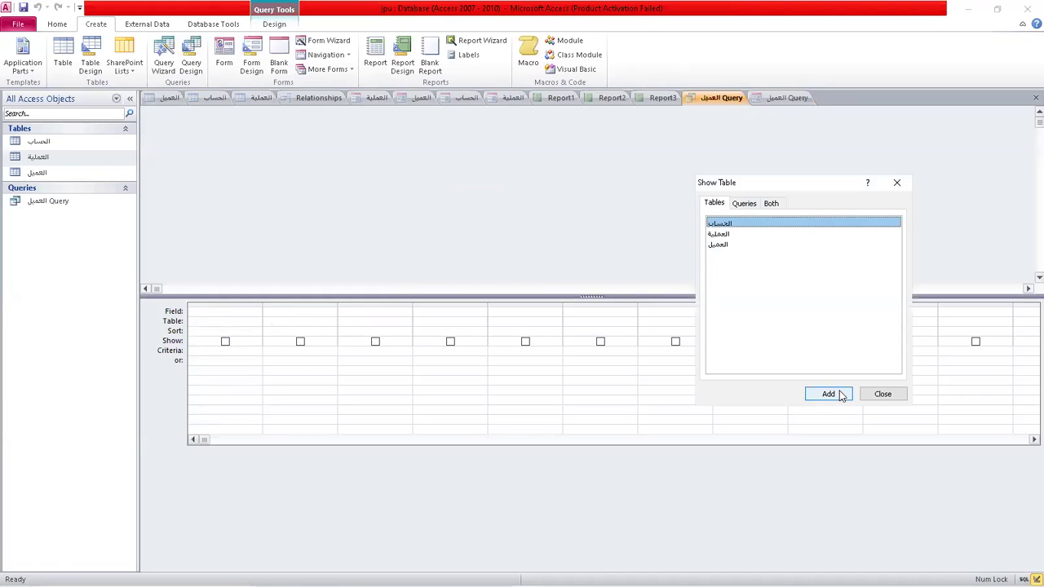
pyautogui.click(842, 394)
pyautogui.click(728, 234)
pyautogui.click(822, 391)
pyautogui.click(721, 244)
pyautogui.click(831, 393)
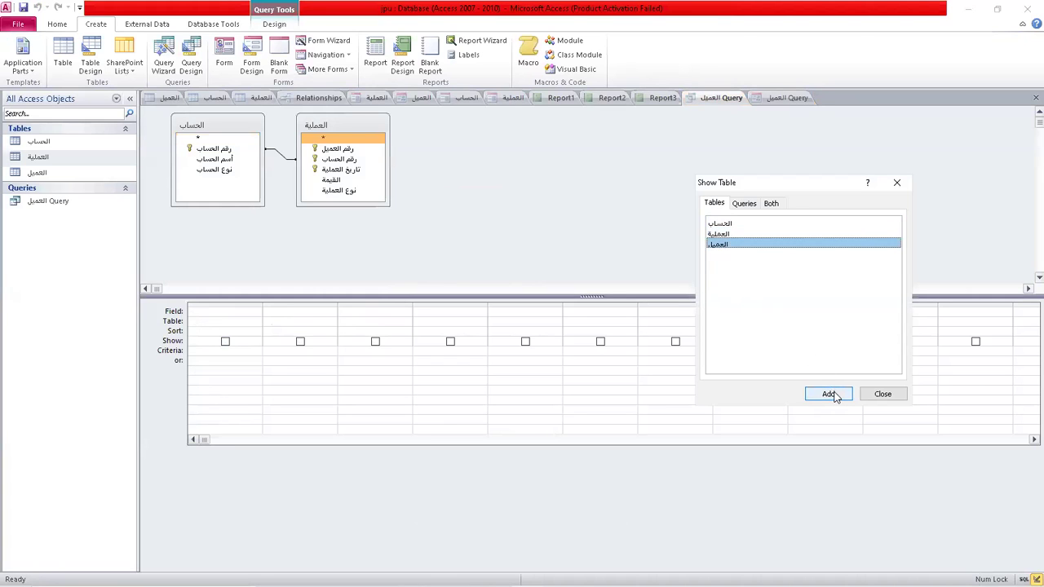
pyautogui.click(897, 183)
pyautogui.click(218, 160)
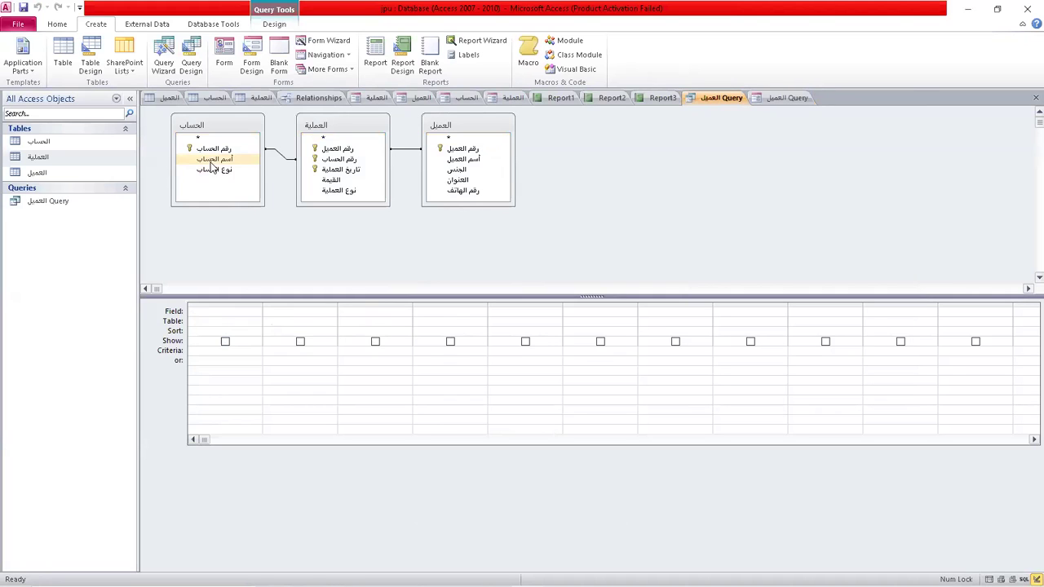
pyautogui.moveTo(218, 166); pyautogui.dragTo(221, 314)
pyautogui.moveTo(464, 160); pyautogui.dragTo(311, 315)
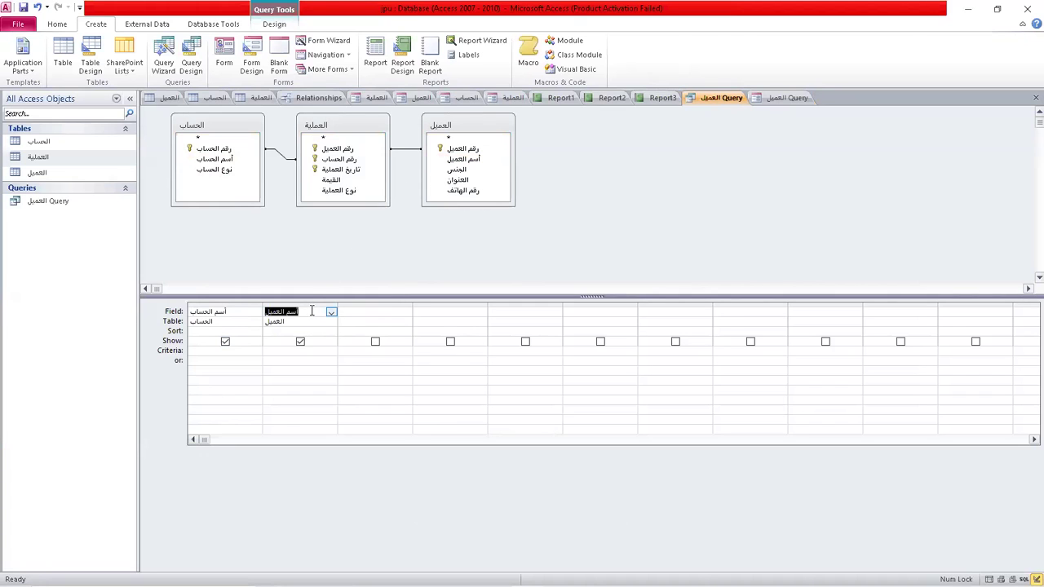
pyautogui.moveTo(354, 172); pyautogui.dragTo(374, 316)
pyautogui.moveTo(335, 179); pyautogui.dragTo(450, 326)
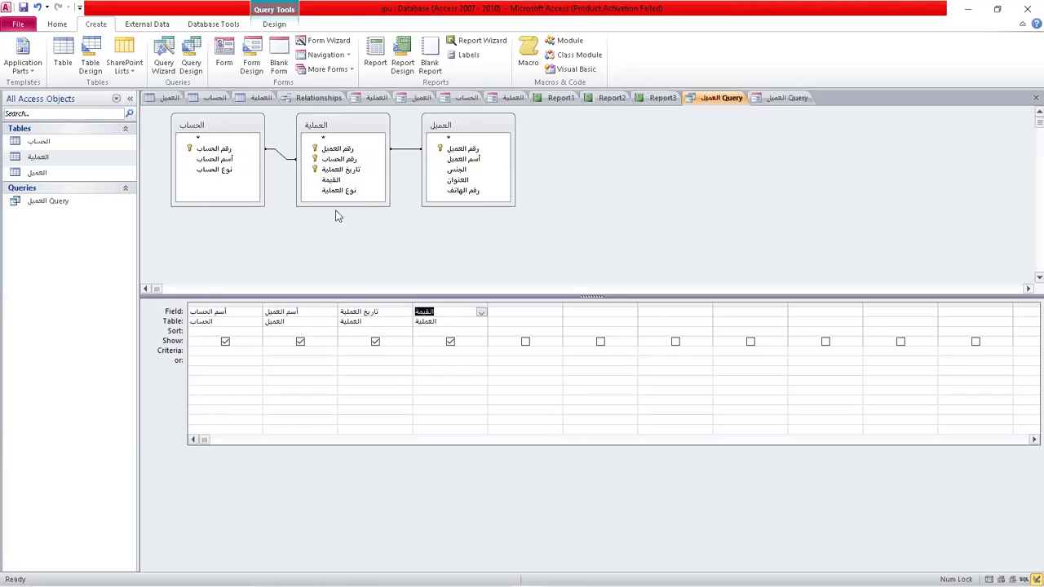
pyautogui.rightClick(731, 103)
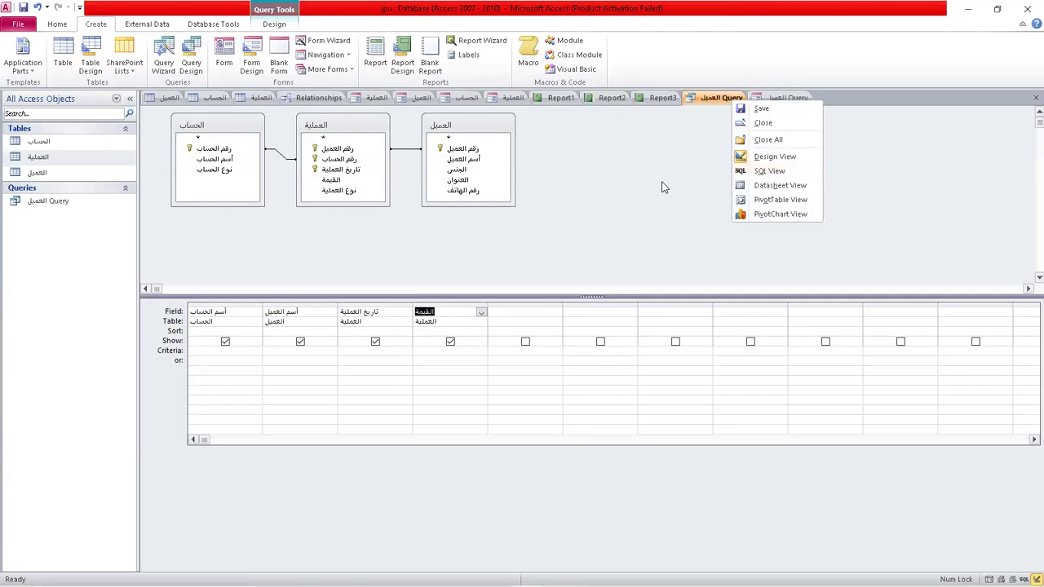
pyautogui.click(218, 125)
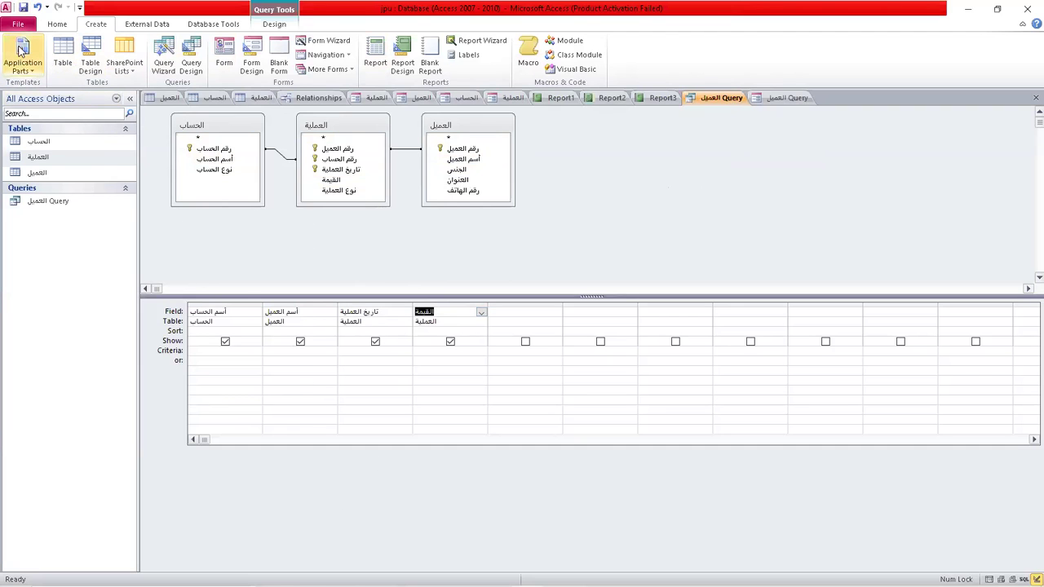
pyautogui.click(54, 26)
pyautogui.click(90, 26)
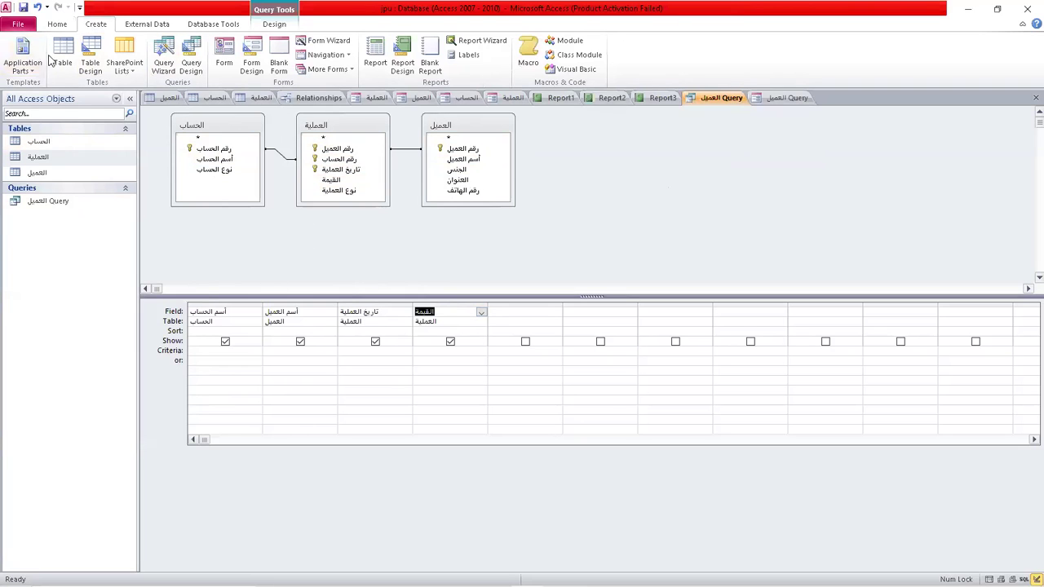
pyautogui.click(282, 26)
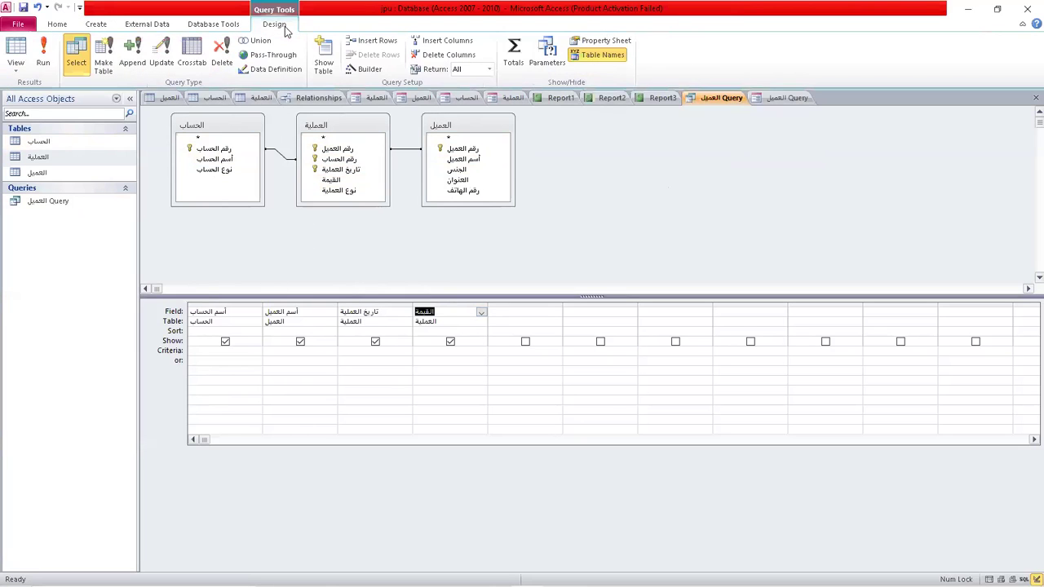
pyautogui.click(41, 59)
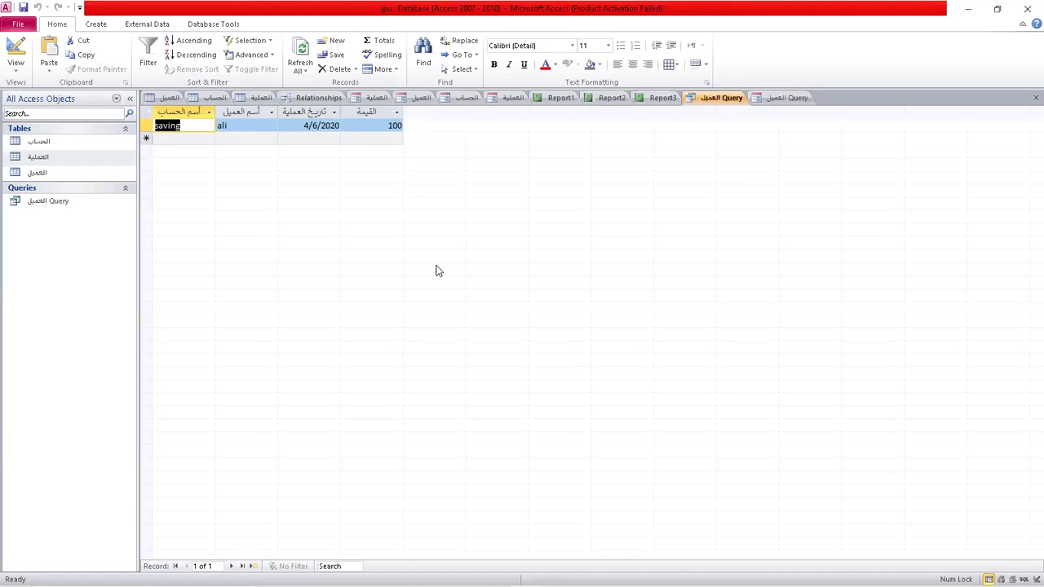
pyautogui.click(15, 51)
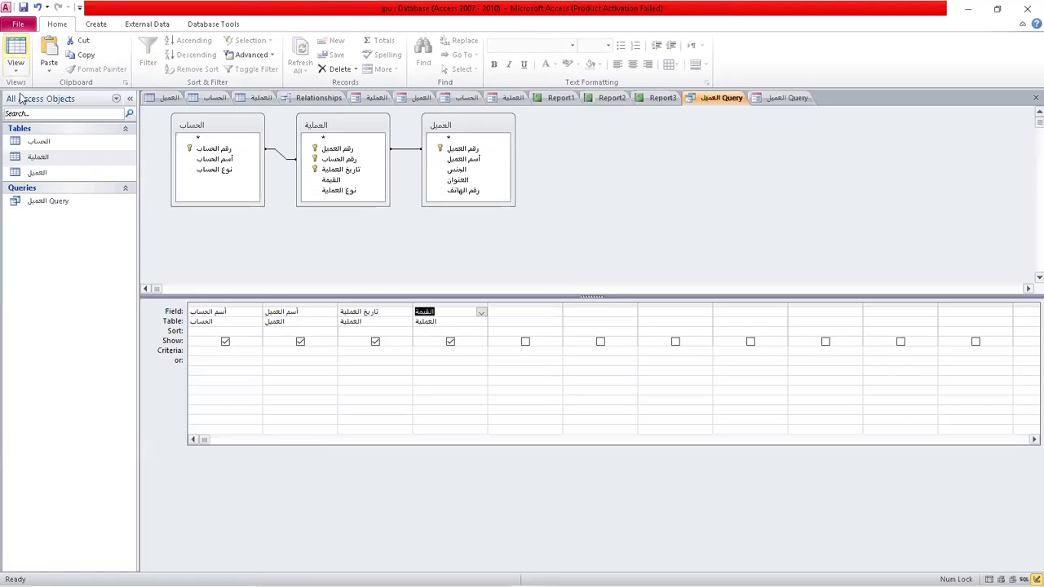
pyautogui.click(429, 351)
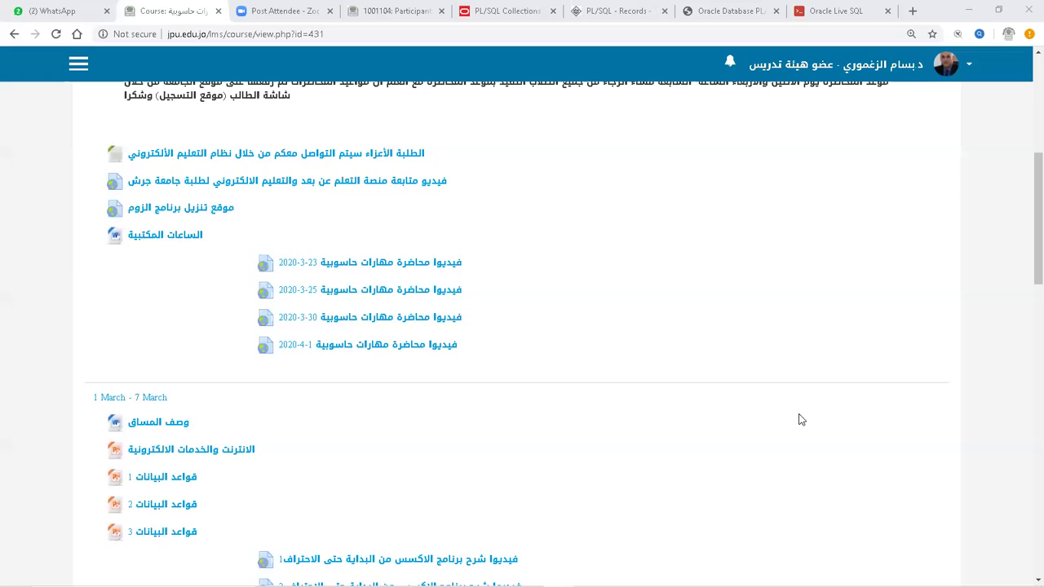
# Scroll through the مهارات حاسوبية course page in the browser.
pyautogui.scroll(4, 799, 419)
pyautogui.scroll(-1, 800, 419)
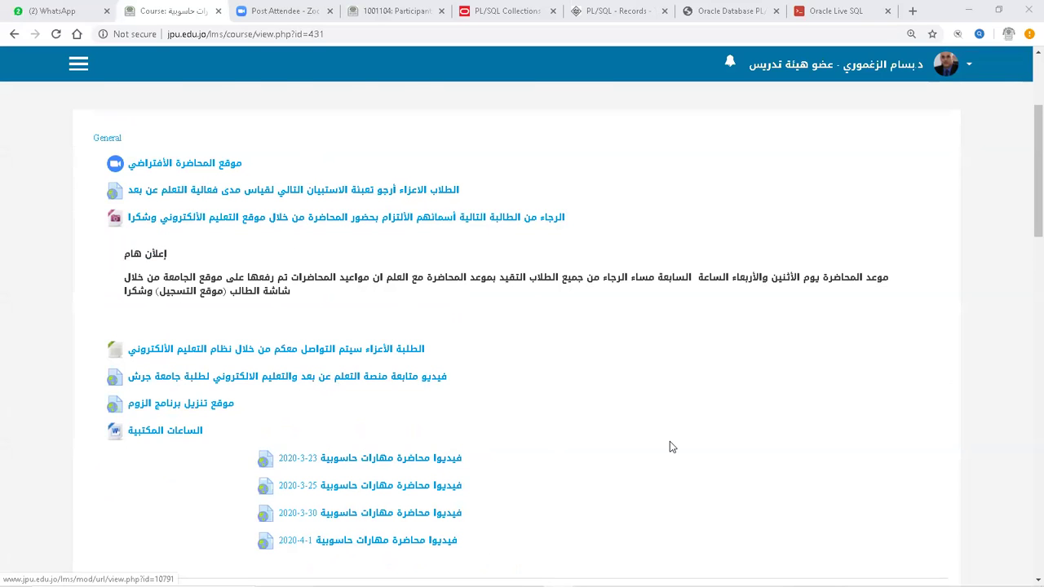
pyautogui.scroll(-2, 673, 441)
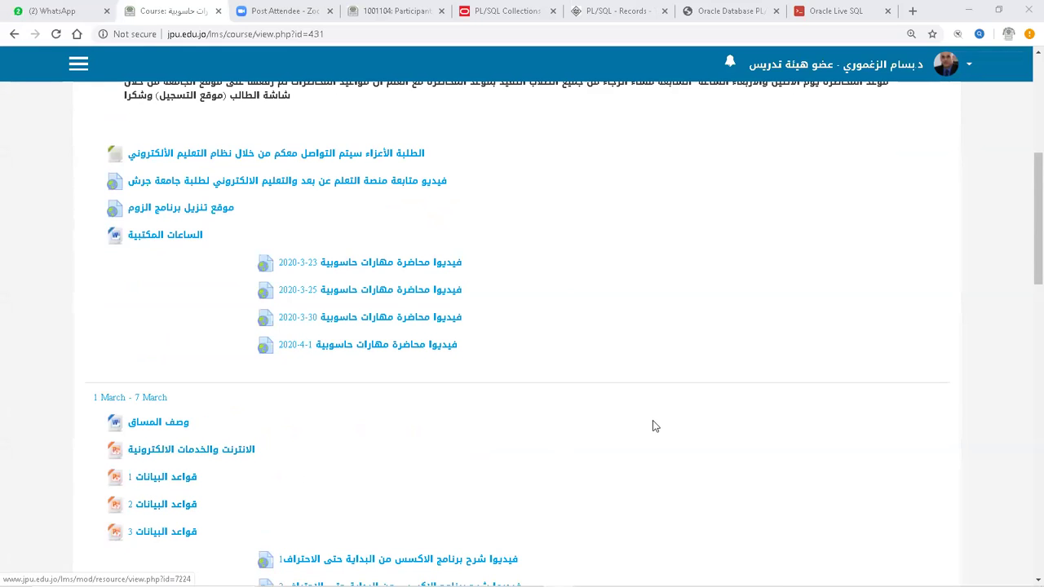
pyautogui.scroll(-3, 688, 394)
pyautogui.scroll(1, 688, 394)
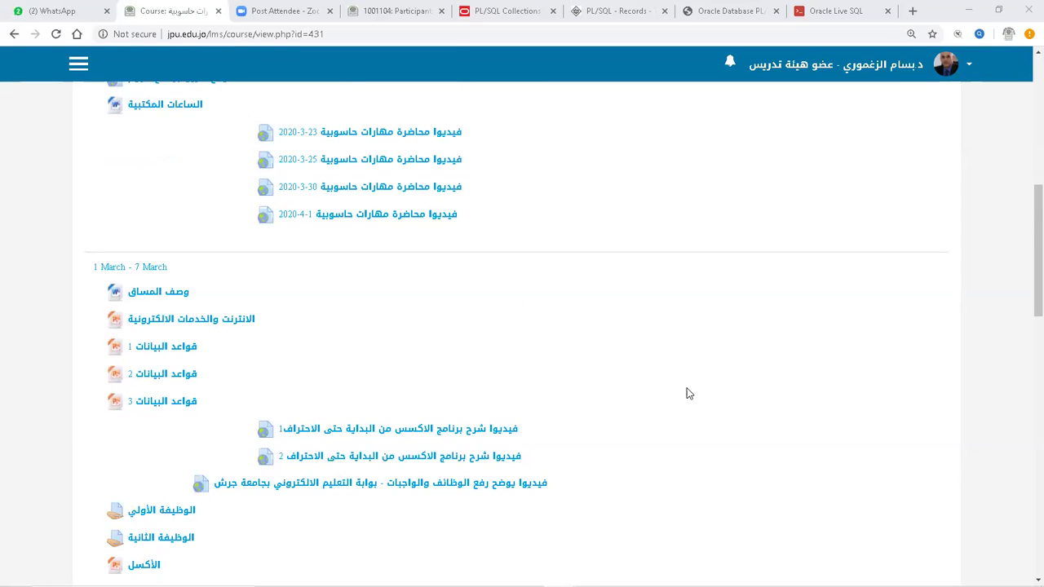
pyautogui.scroll(6, 688, 394)
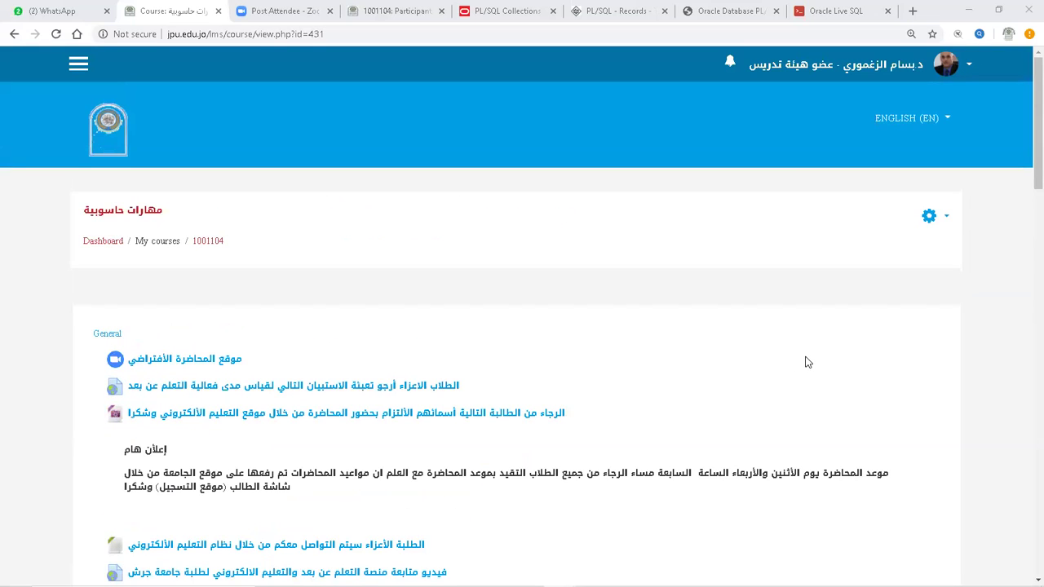
pyautogui.scroll(-6, 807, 362)
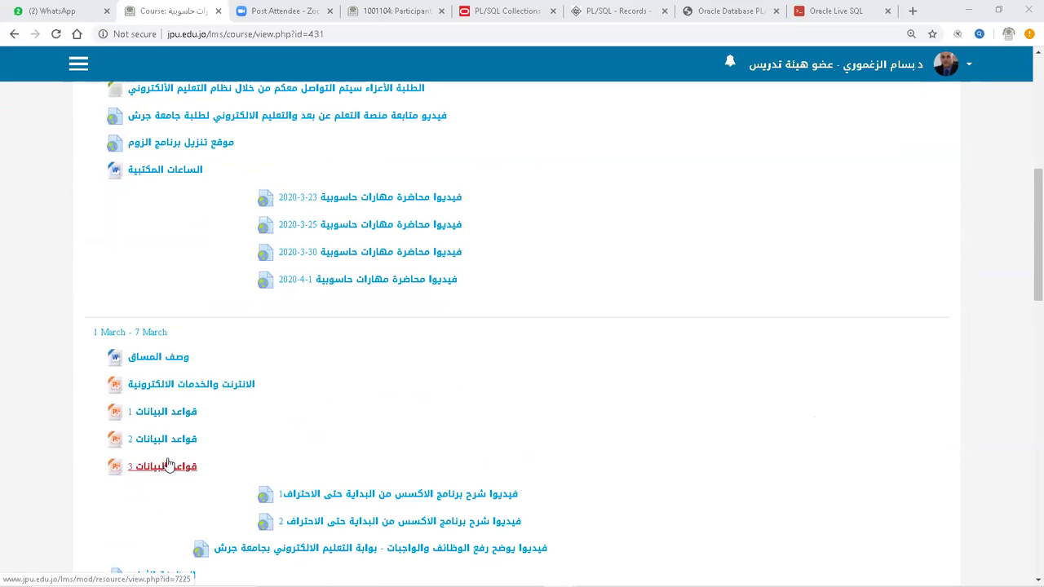
pyautogui.scroll(-2, 520, 427)
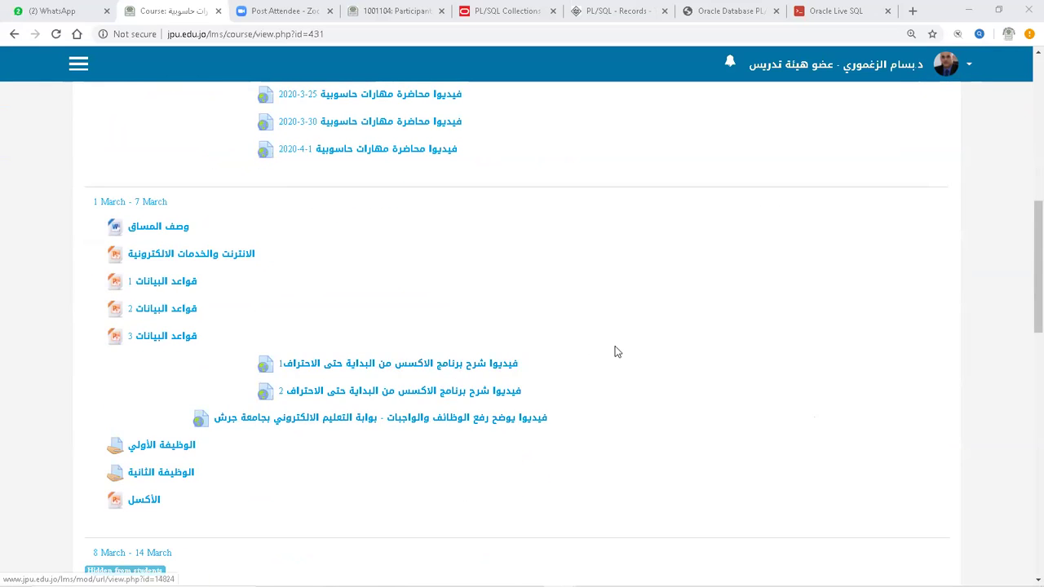
pyautogui.scroll(4, 620, 351)
pyautogui.scroll(1, 527, 307)
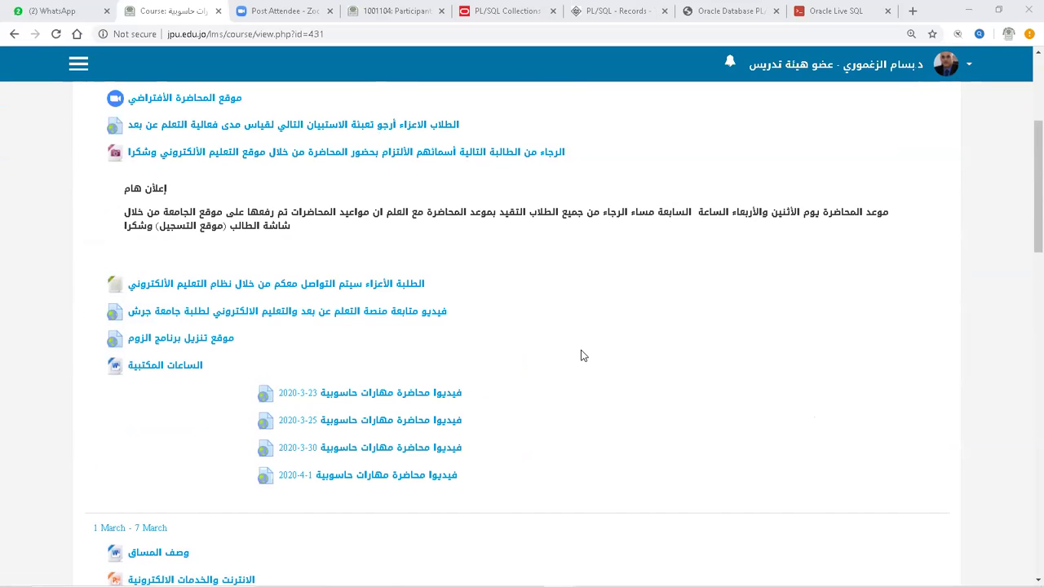
pyautogui.scroll(-2, 583, 354)
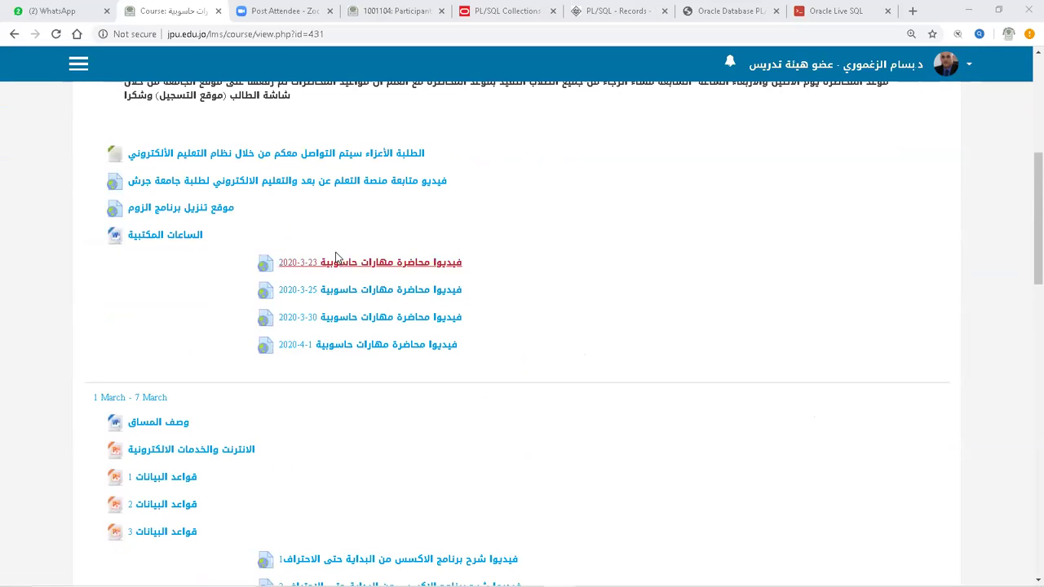
pyautogui.scroll(-2, 552, 376)
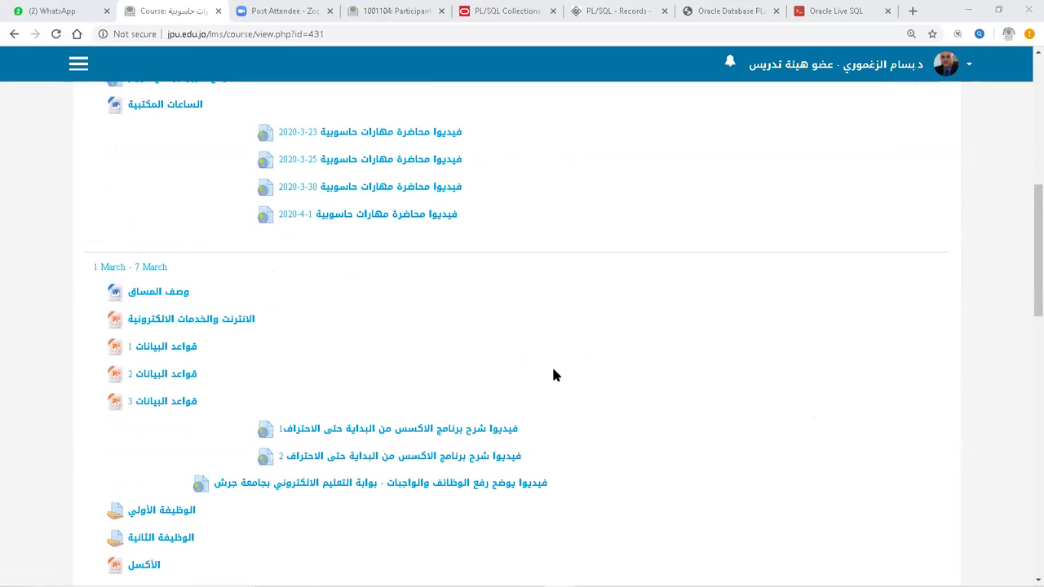
pyautogui.scroll(-2, 538, 398)
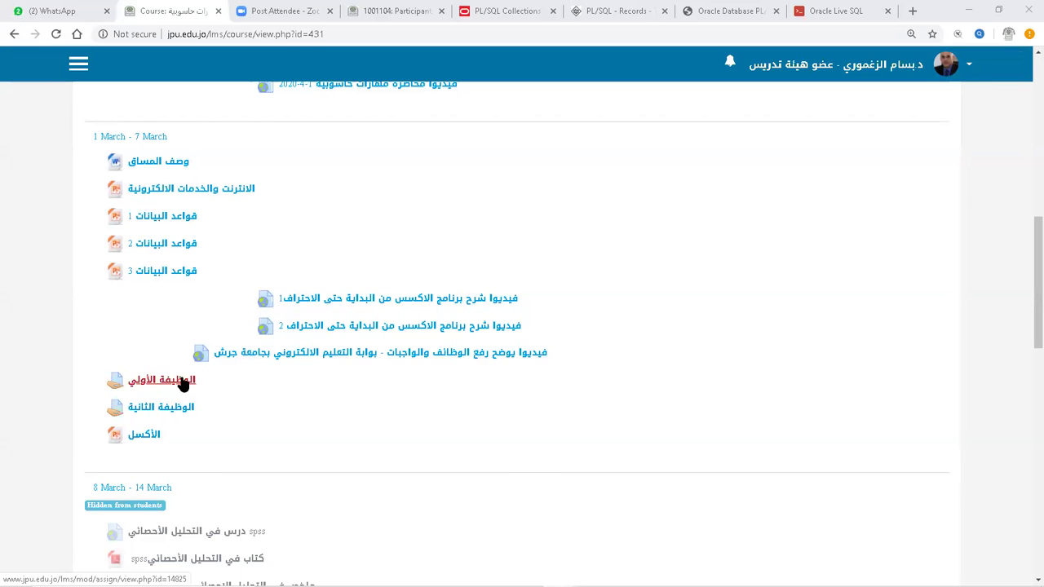
# Open the الوظيفة الأولى assignment and sign back in with the saved login.
pyautogui.click(183, 385)
pyautogui.click(412, 320)
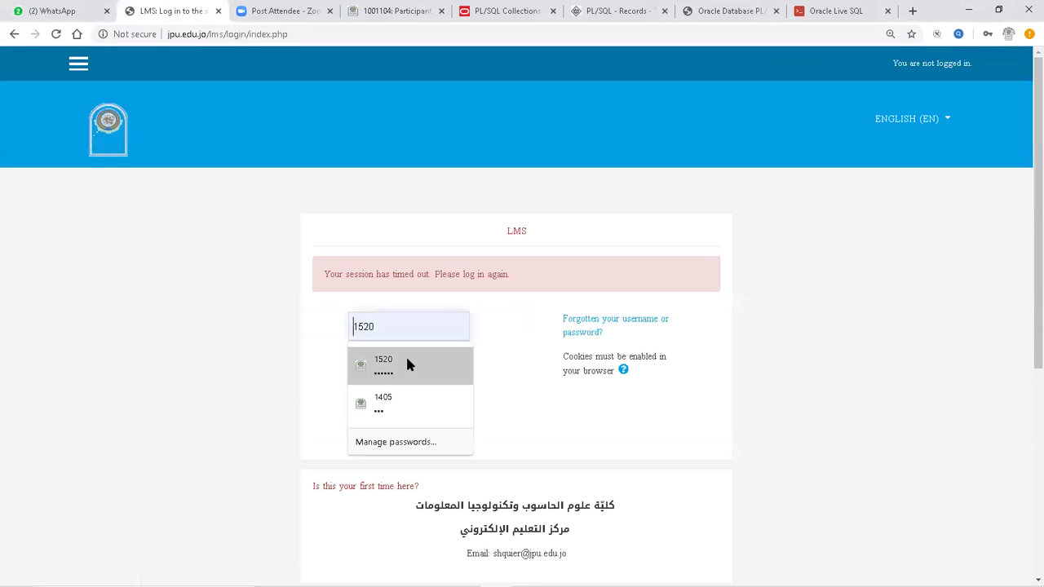
pyautogui.click(409, 365)
pyautogui.click(380, 431)
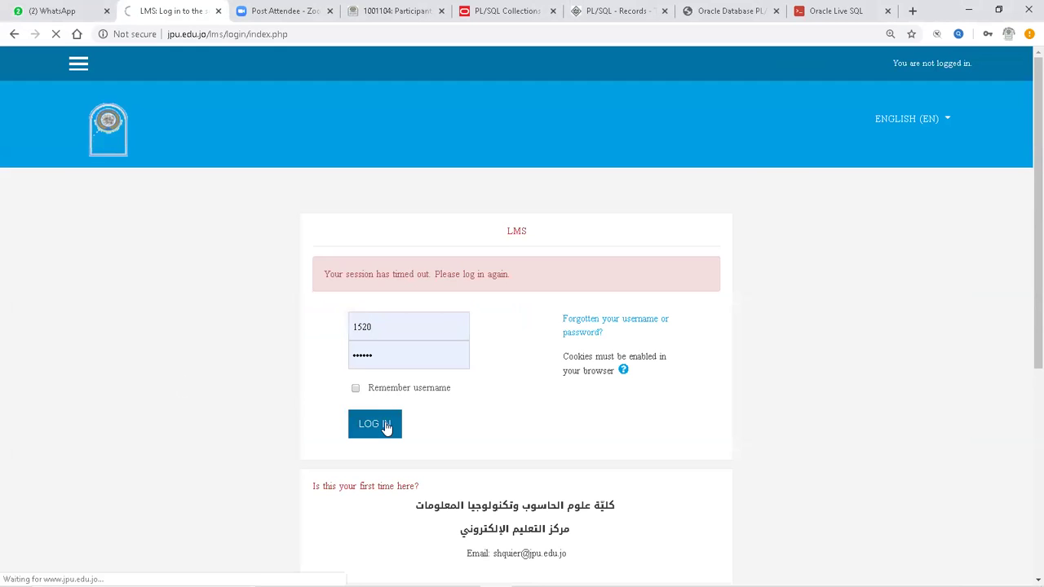
pyautogui.scroll(-2, 387, 429)
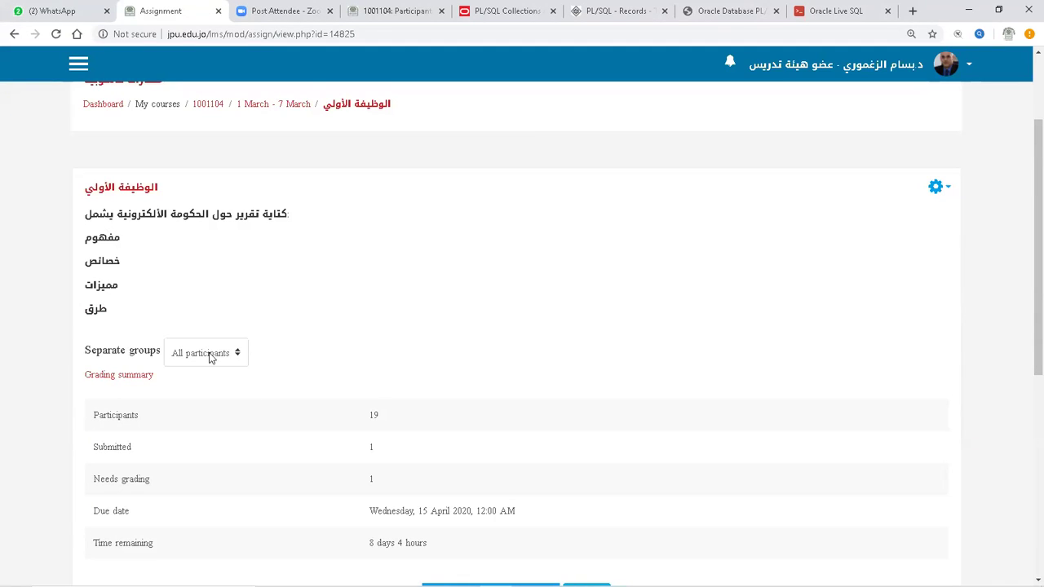
# Go to the dashboard, stay signed in, and reopen the مهارات حاسوبية course.
pyautogui.click(114, 98)
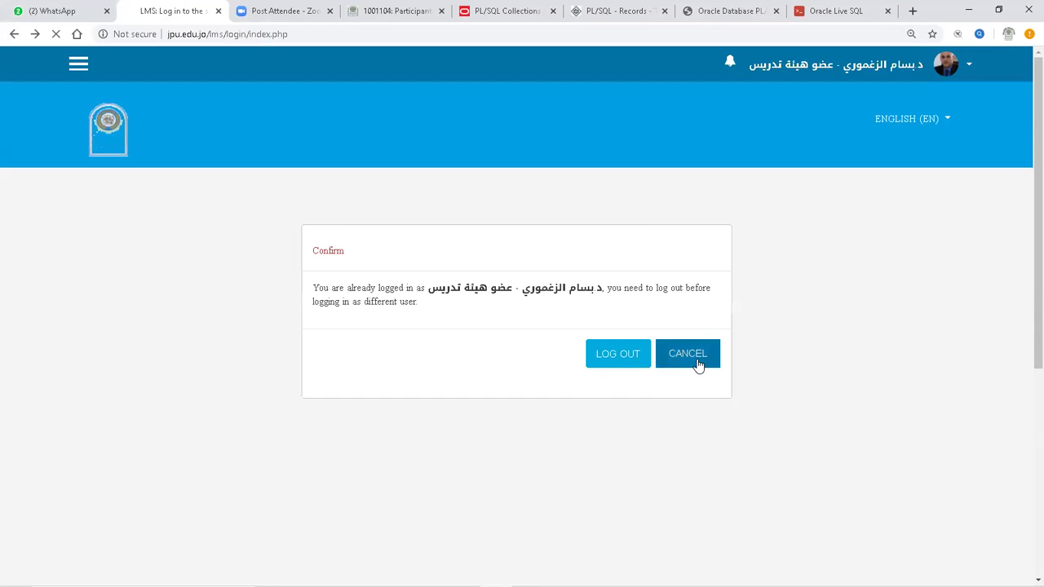
pyautogui.click(695, 364)
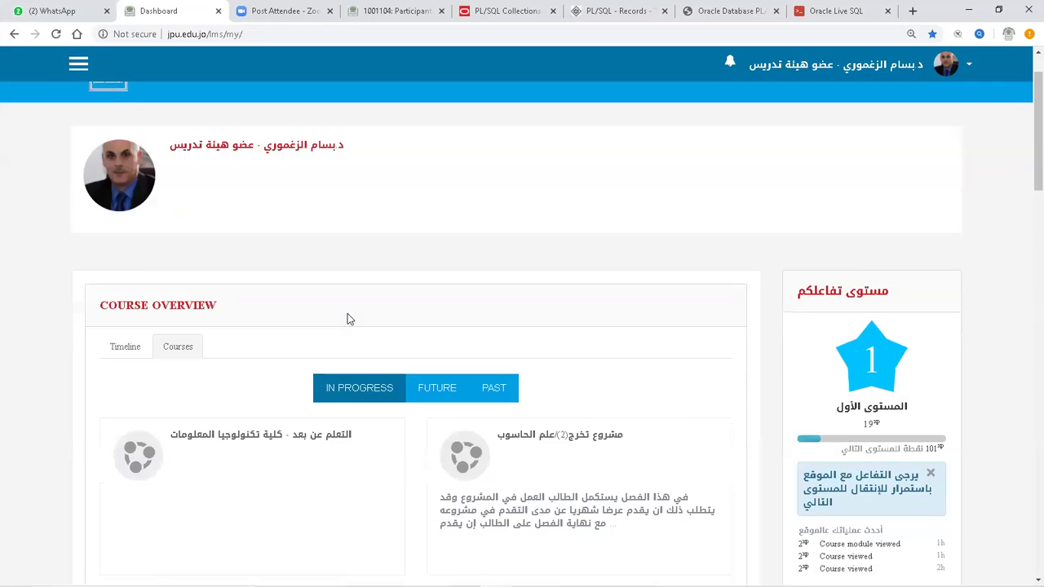
pyautogui.scroll(-3, 348, 318)
pyautogui.click(533, 407)
pyautogui.scroll(-4, 540, 399)
pyautogui.scroll(-3, 540, 400)
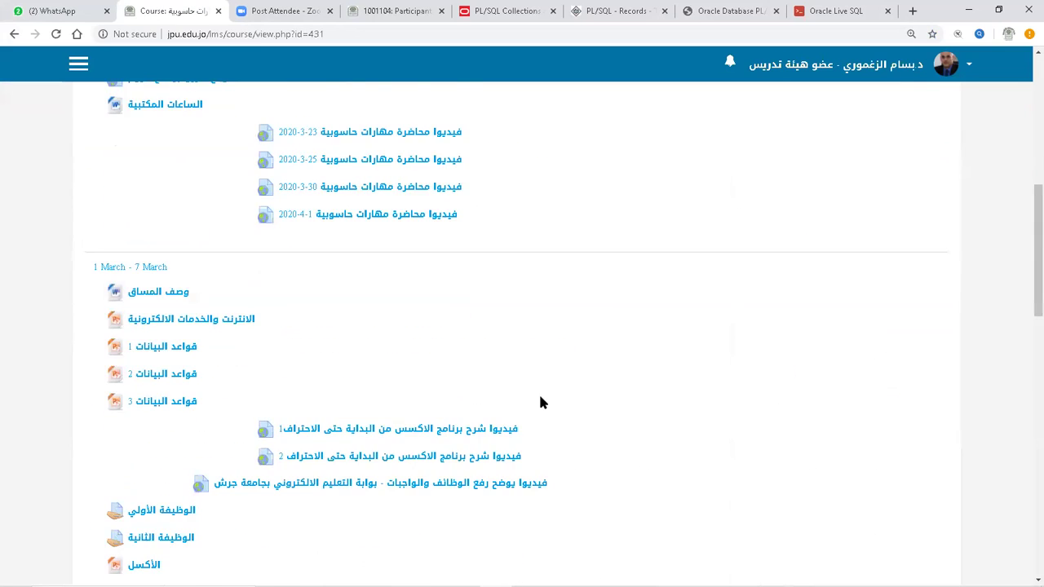